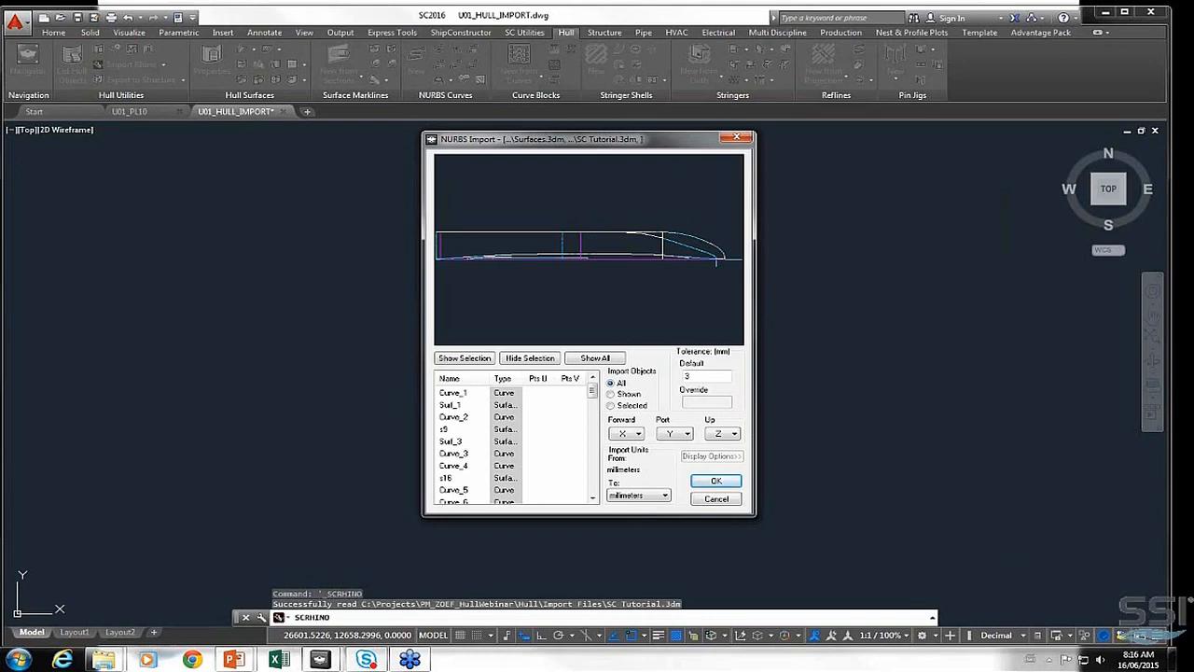
# Select the surfaces Surf_1, s9, Surf_3 and s16 in the NURBS import list and show only them in the preview
pyautogui.click(452, 405)
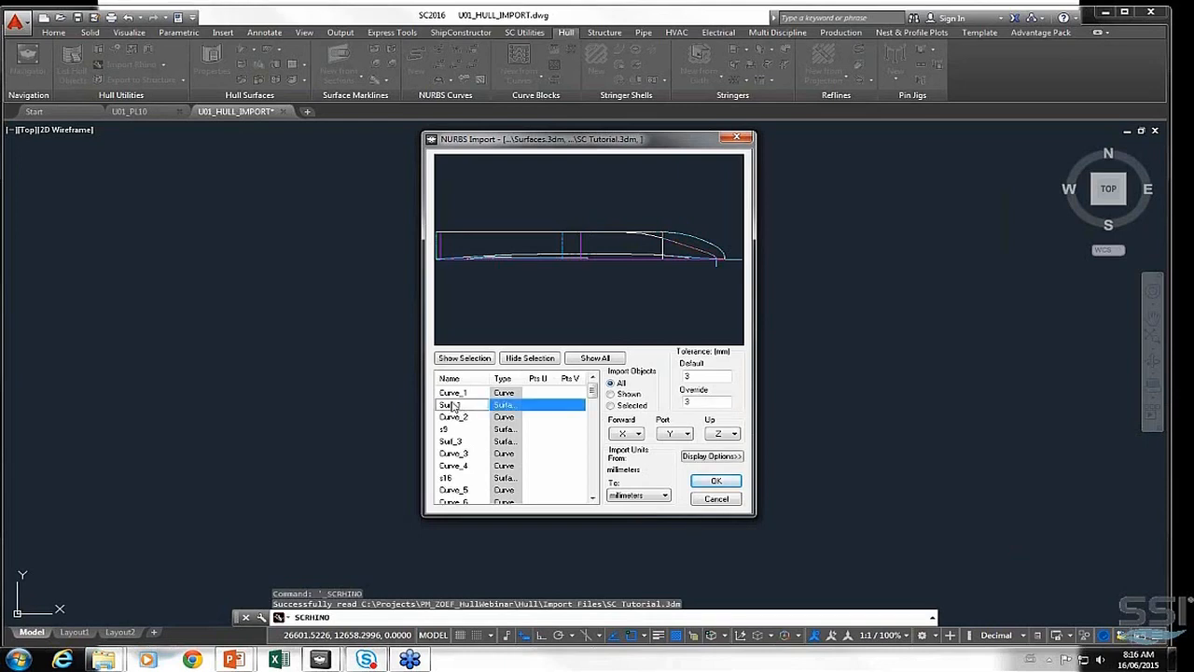
pyautogui.keyDown('ctrl'); pyautogui.click(453, 430); pyautogui.keyUp('ctrl')
pyautogui.keyDown('ctrl'); pyautogui.click(453, 441); pyautogui.keyUp('ctrl')
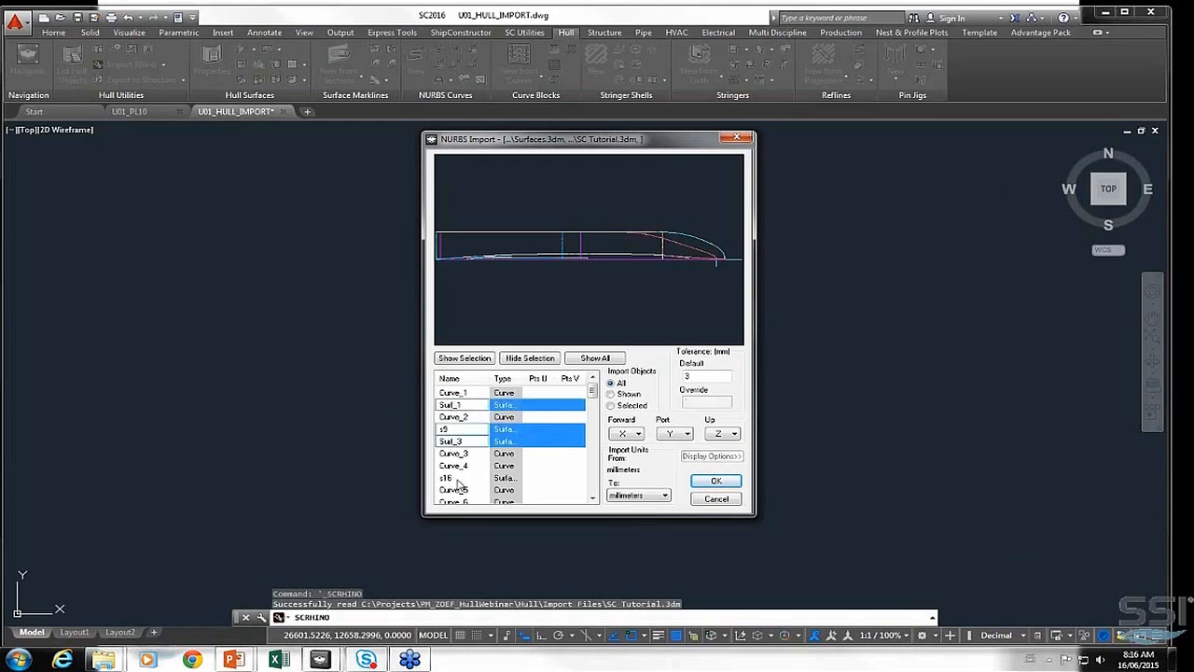
pyautogui.keyDown('ctrl'); pyautogui.click(457, 478); pyautogui.keyUp('ctrl')
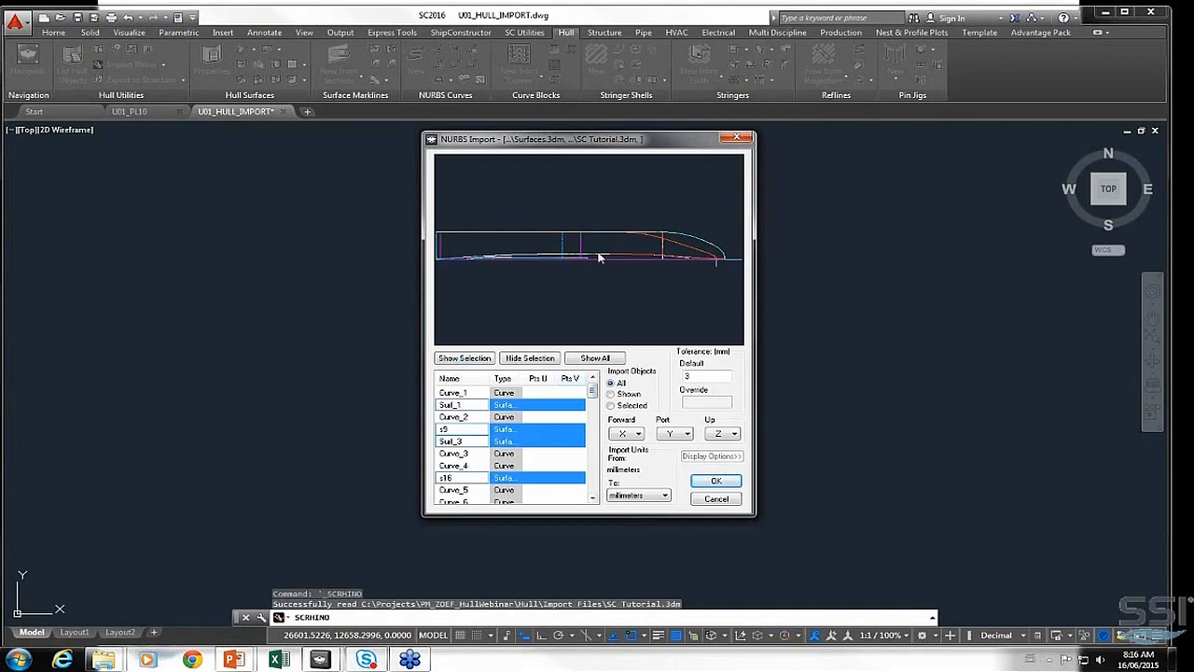
pyautogui.moveTo(586, 246); pyautogui.dragTo(579, 178)
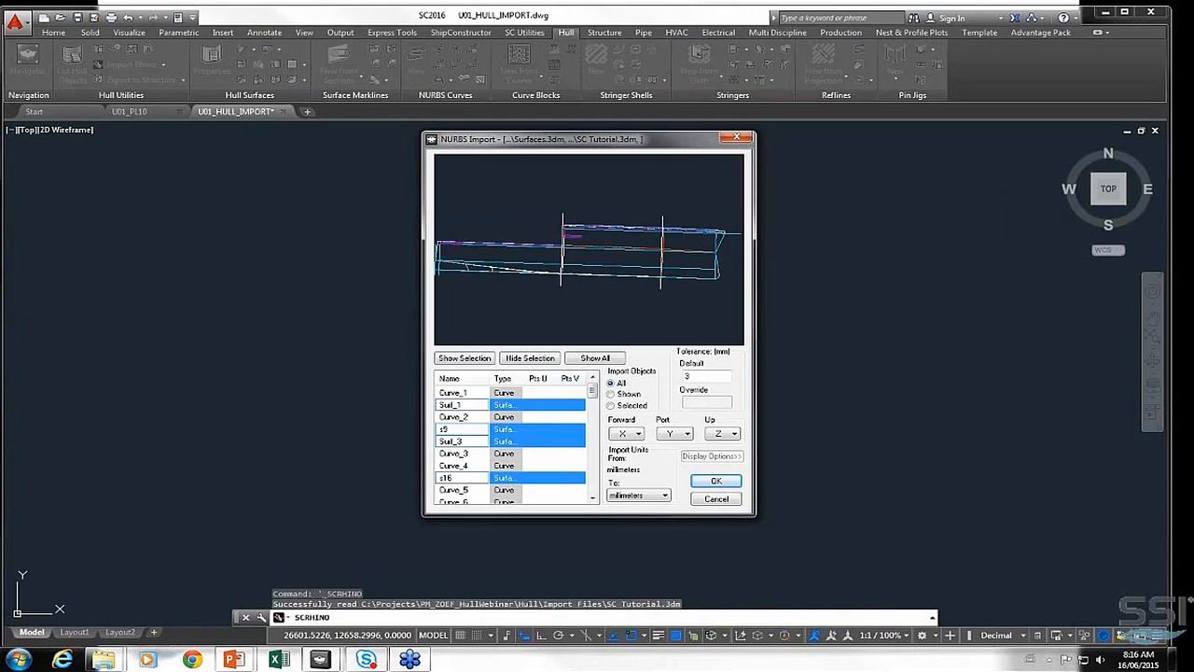
pyautogui.click(464, 359)
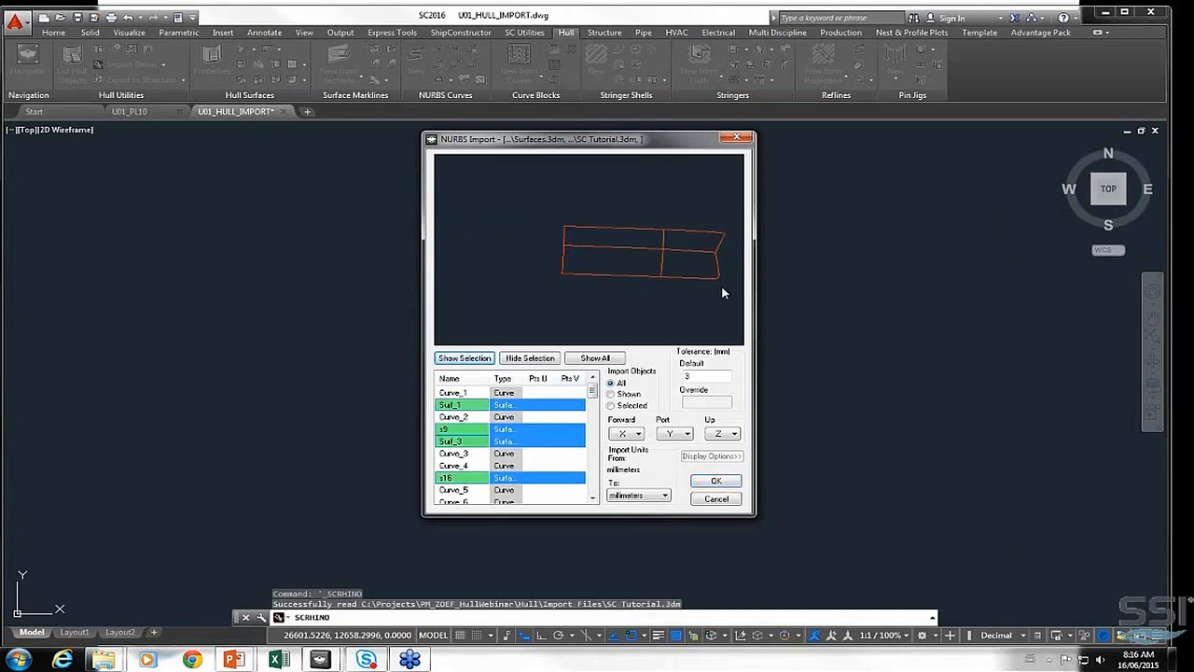
# Import only the selected surfaces with a default tolerance of 3 mm
pyautogui.click(613, 406)
pyautogui.doubleClick(704, 377)
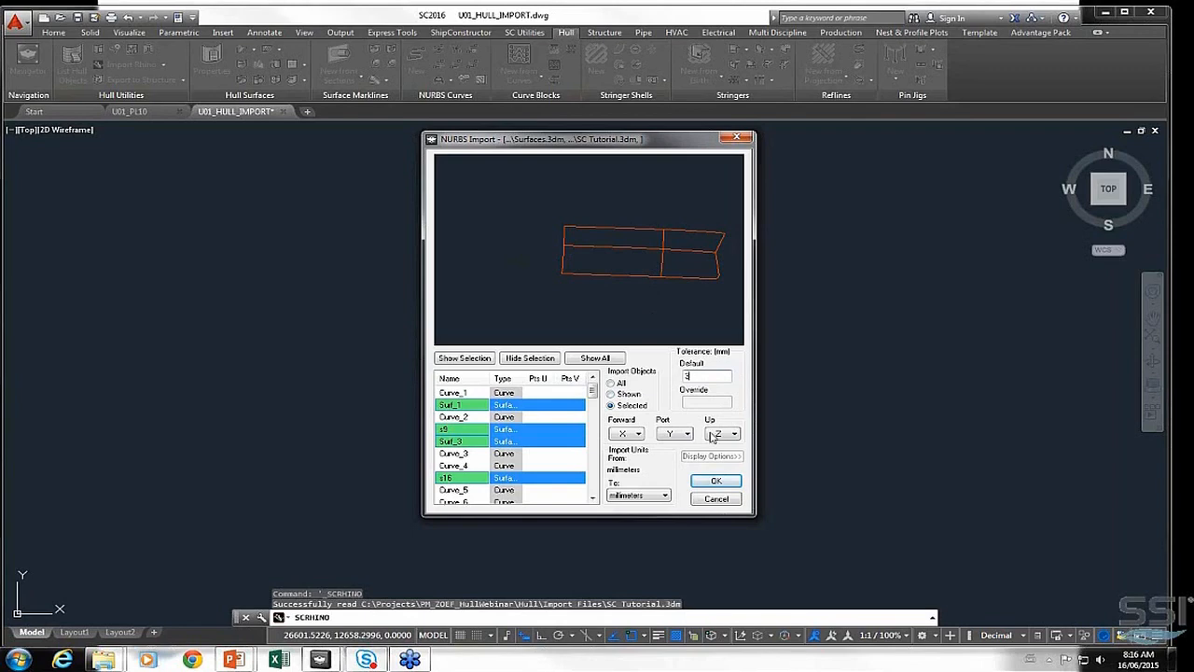
pyautogui.click(716, 481)
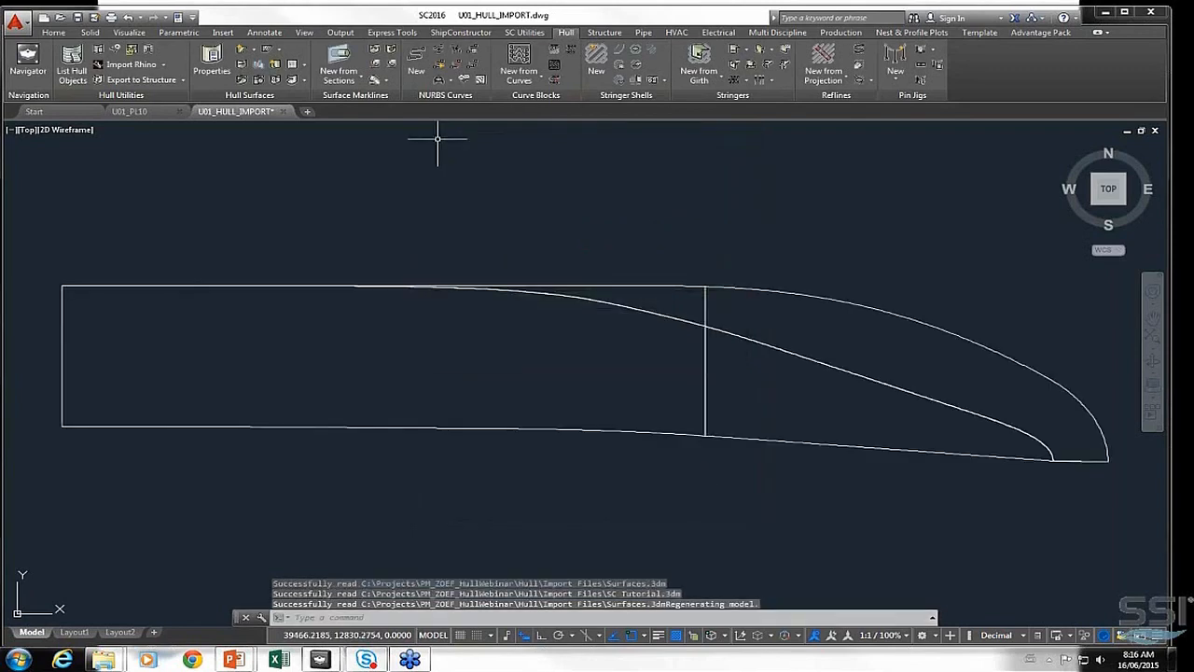
# Set the 3D viewpoint of the imported hull surfaces to SW Isometric
pyautogui.click(461, 33)
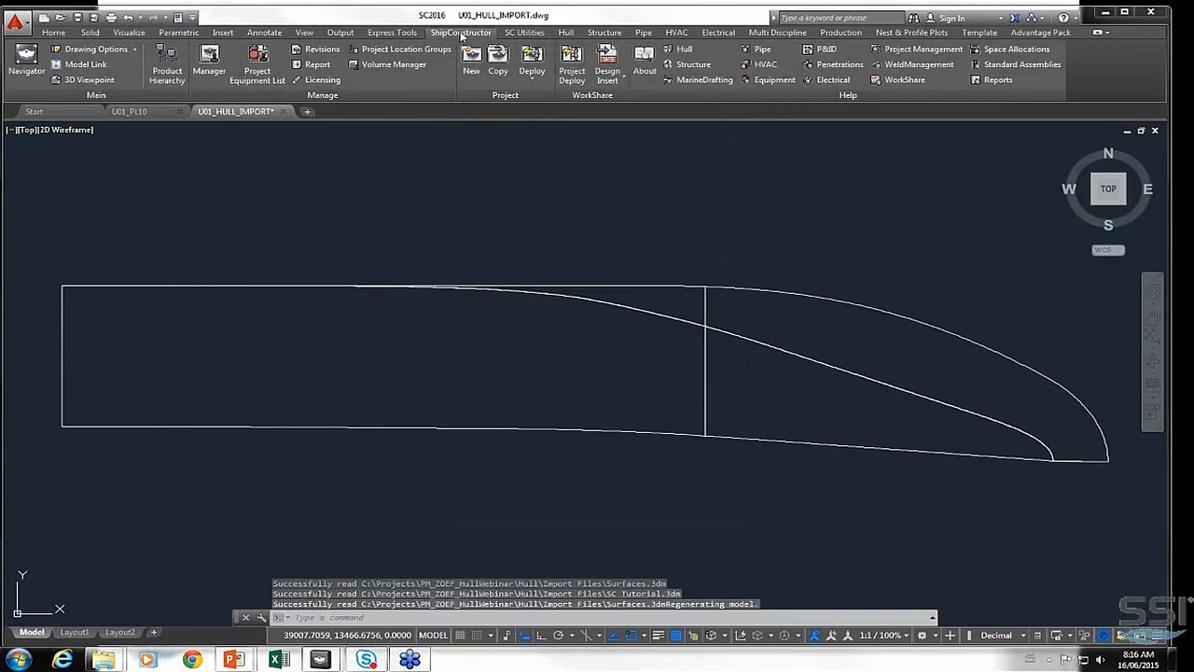
pyautogui.click(86, 79)
pyautogui.click(426, 306)
pyautogui.click(682, 455)
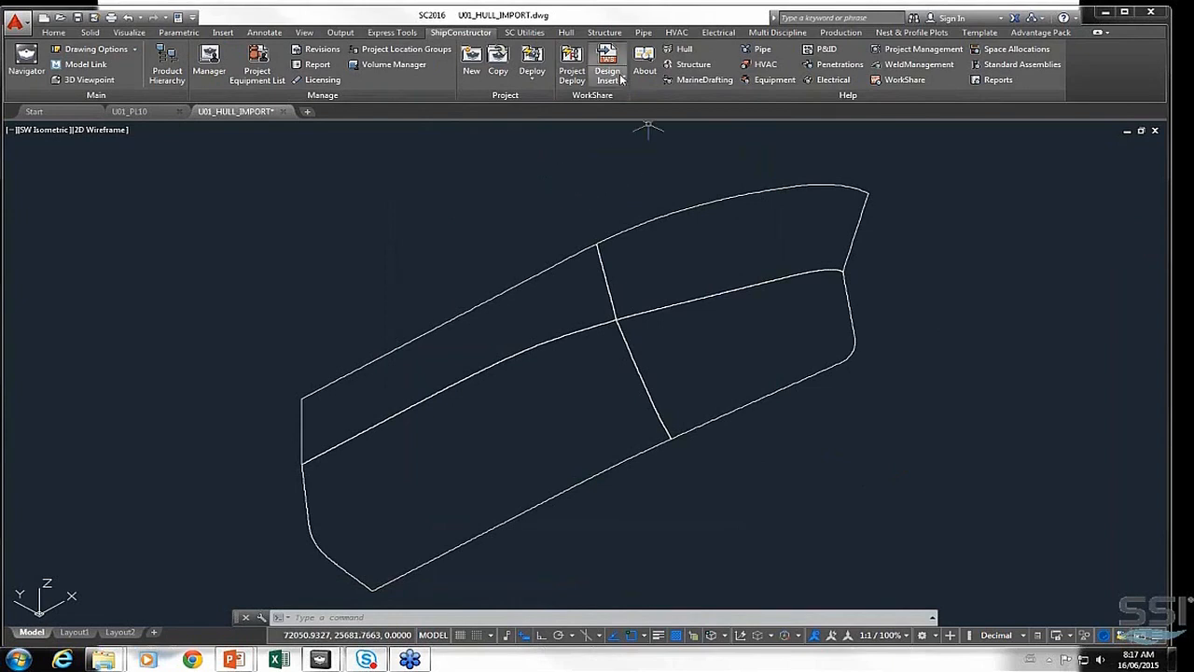
# Open the hull surface properties and set the mode of all four surfaces to Solid
pyautogui.click(565, 32)
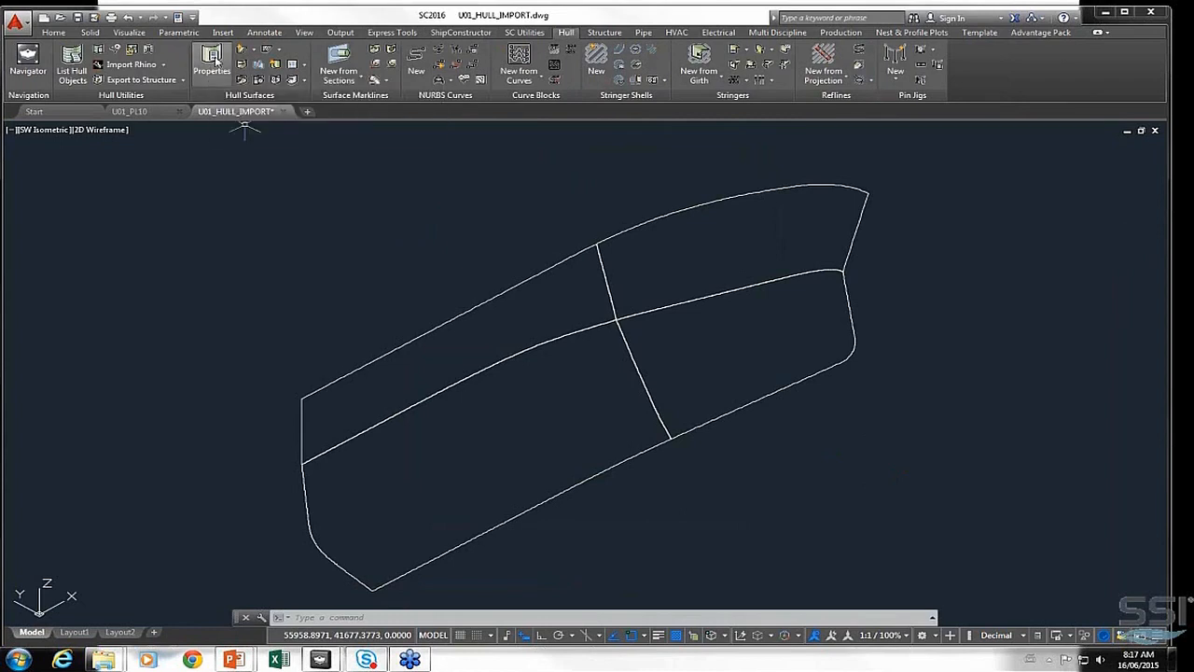
pyautogui.click(216, 61)
pyautogui.moveTo(221, 14); pyautogui.dragTo(253, 144)
pyautogui.moveTo(382, 190); pyautogui.dragTo(567, 189)
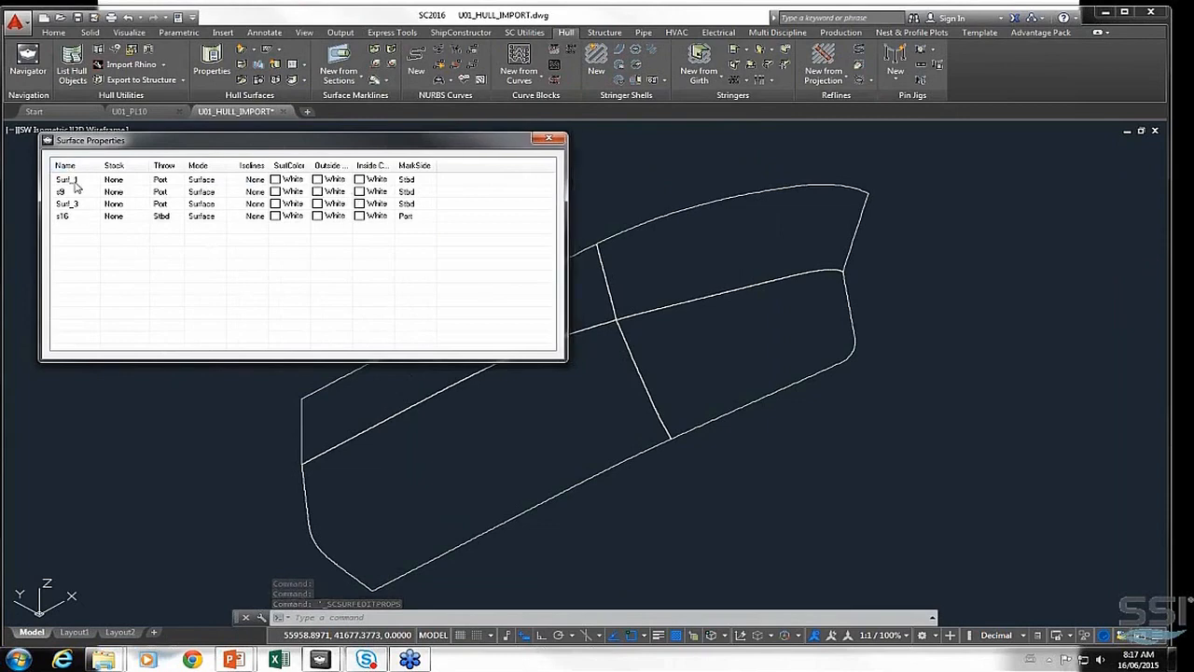
pyautogui.click(219, 181)
pyautogui.click(220, 181)
pyautogui.click(221, 180)
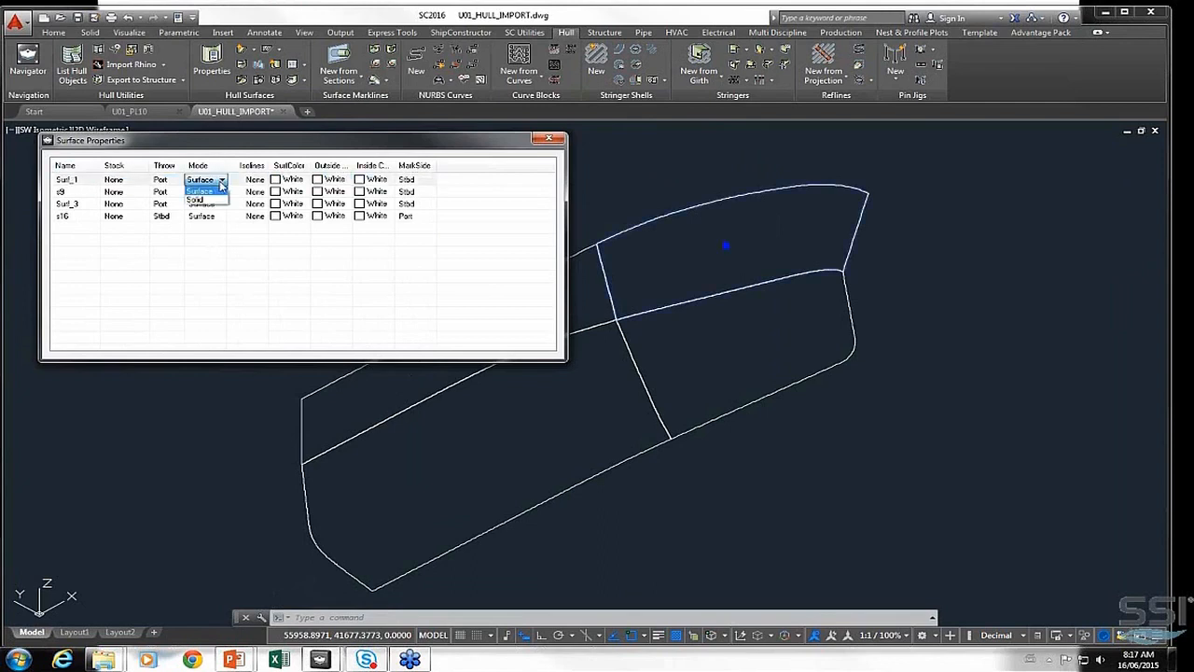
pyautogui.click(217, 204)
pyautogui.rightClick(214, 181)
pyautogui.click(227, 191)
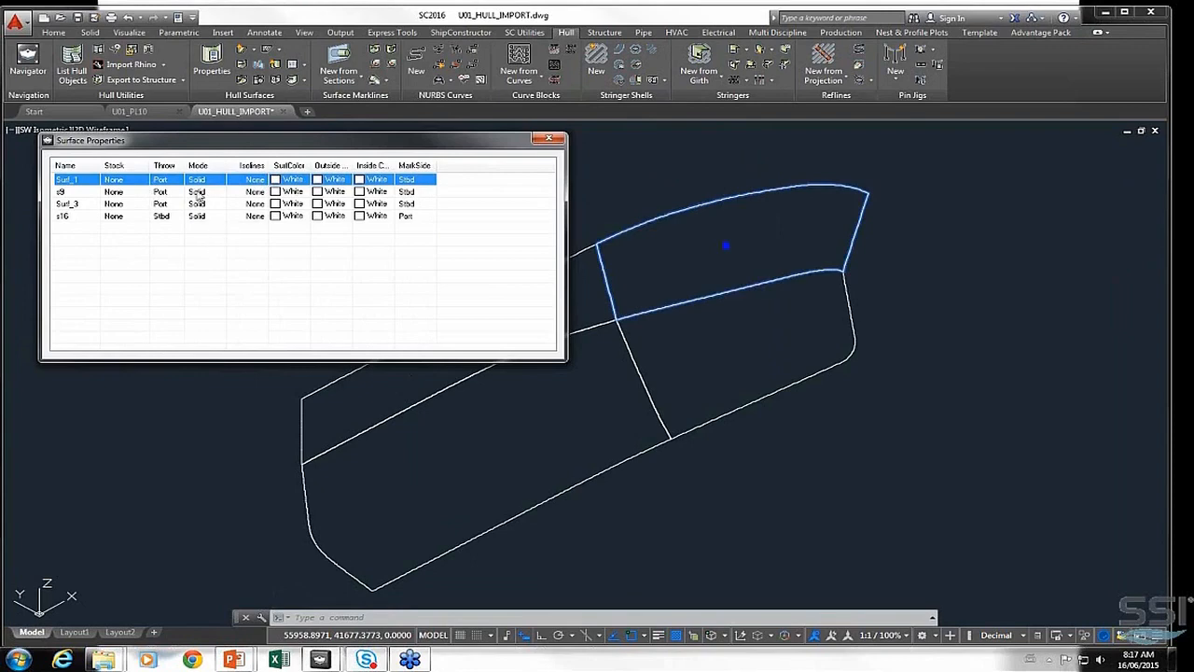
# Assign the stock PL10 to surface Surf_3
pyautogui.click(86, 205)
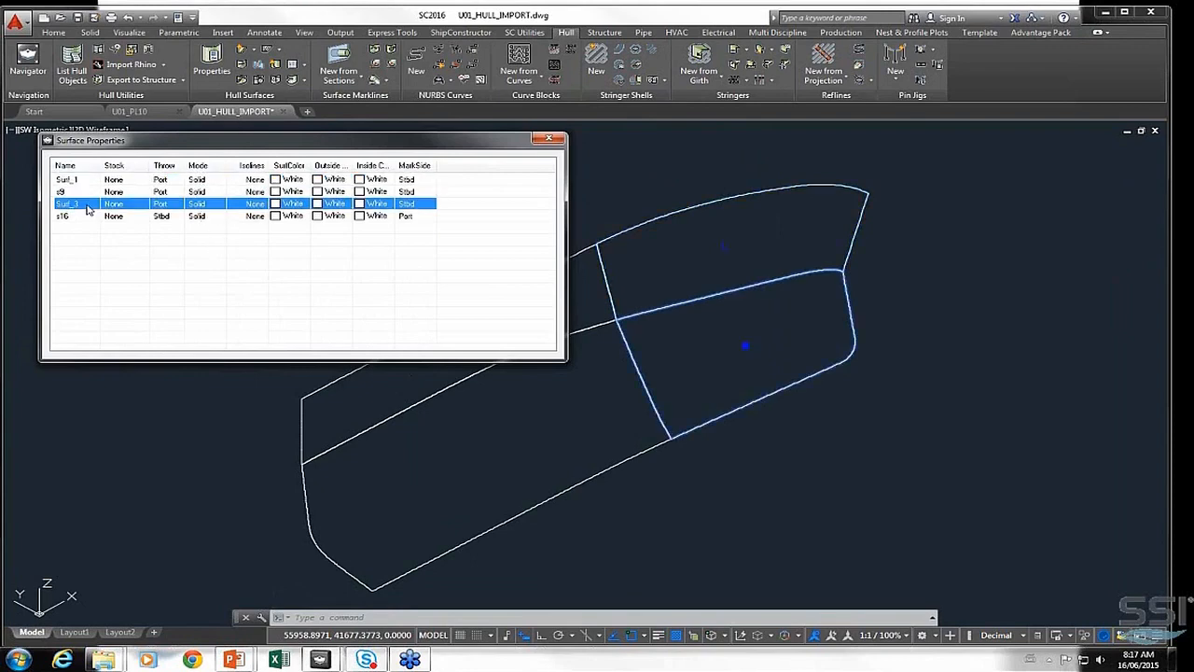
pyautogui.click(128, 205)
pyautogui.click(128, 206)
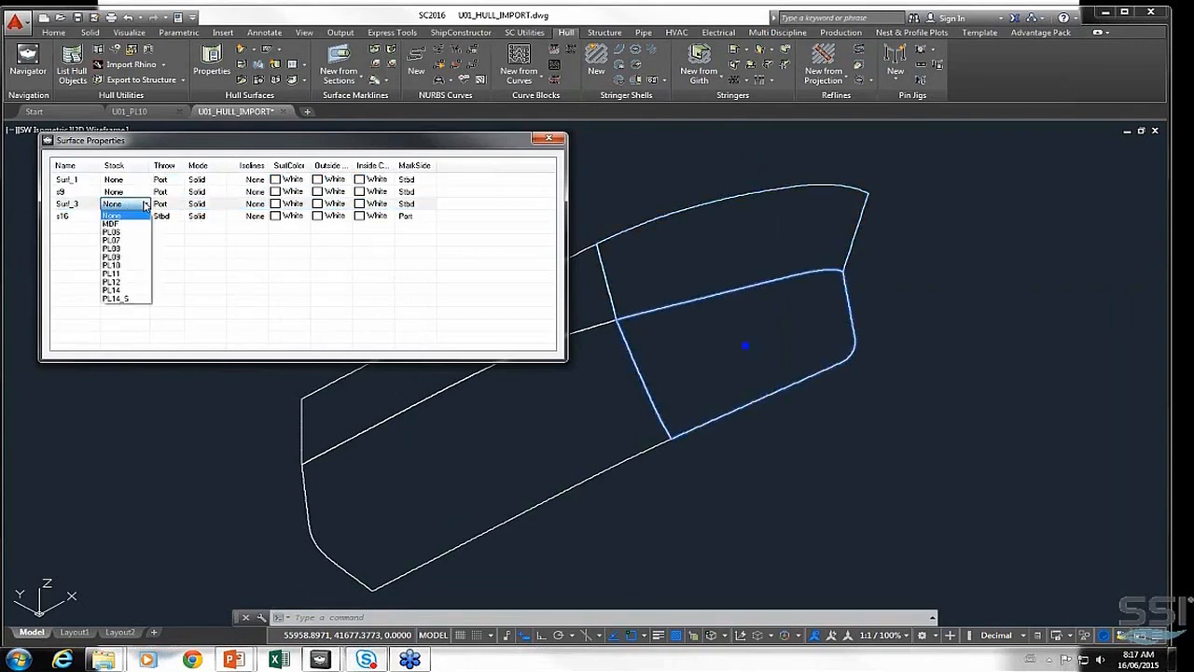
pyautogui.click(133, 271)
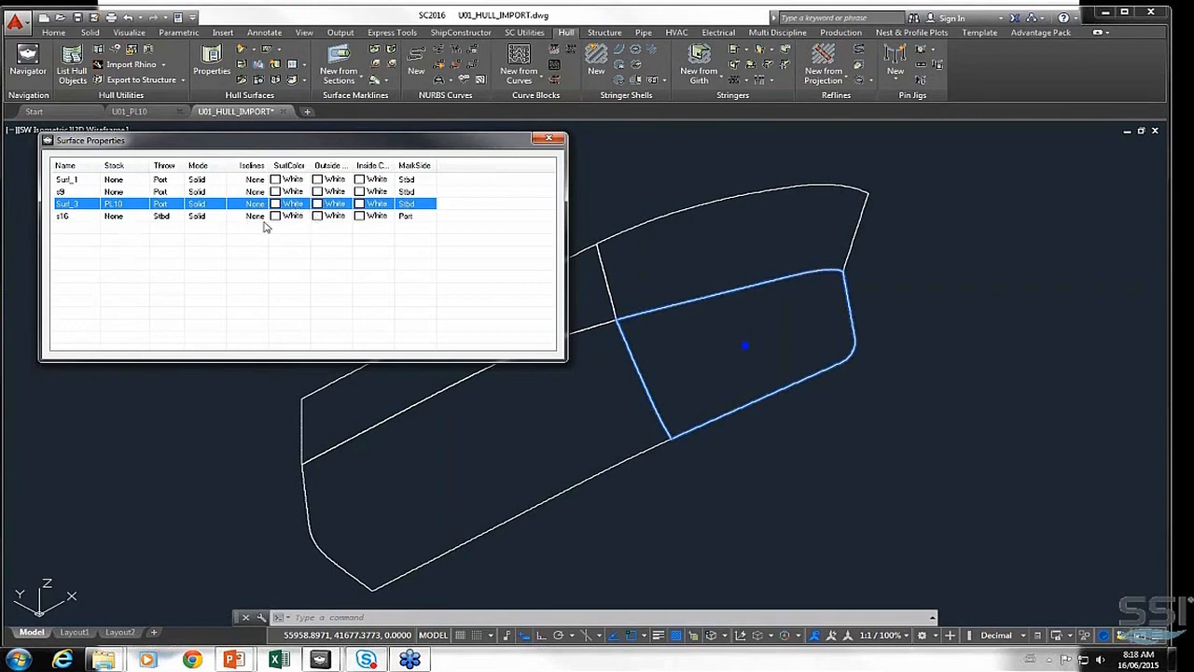
# Try an isolines value of 0 on Surf_1 and restore the setting to None
pyautogui.click(255, 179)
pyautogui.click(255, 179)
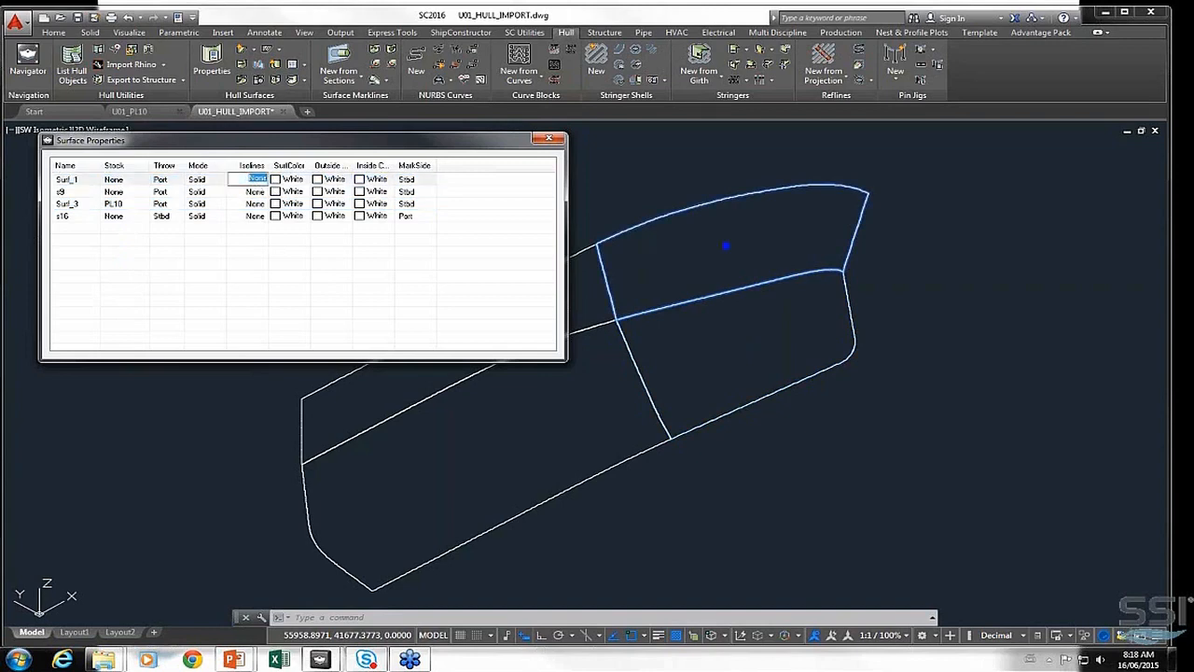
pyautogui.write('0')
pyautogui.press('Return')
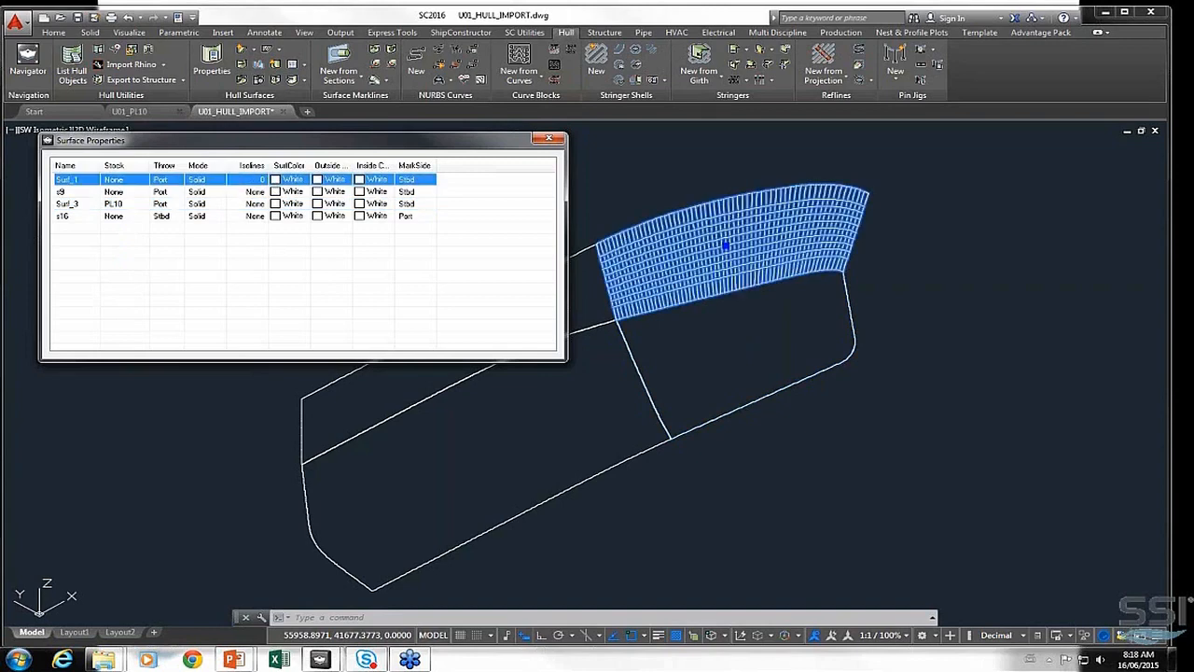
pyautogui.click(263, 179)
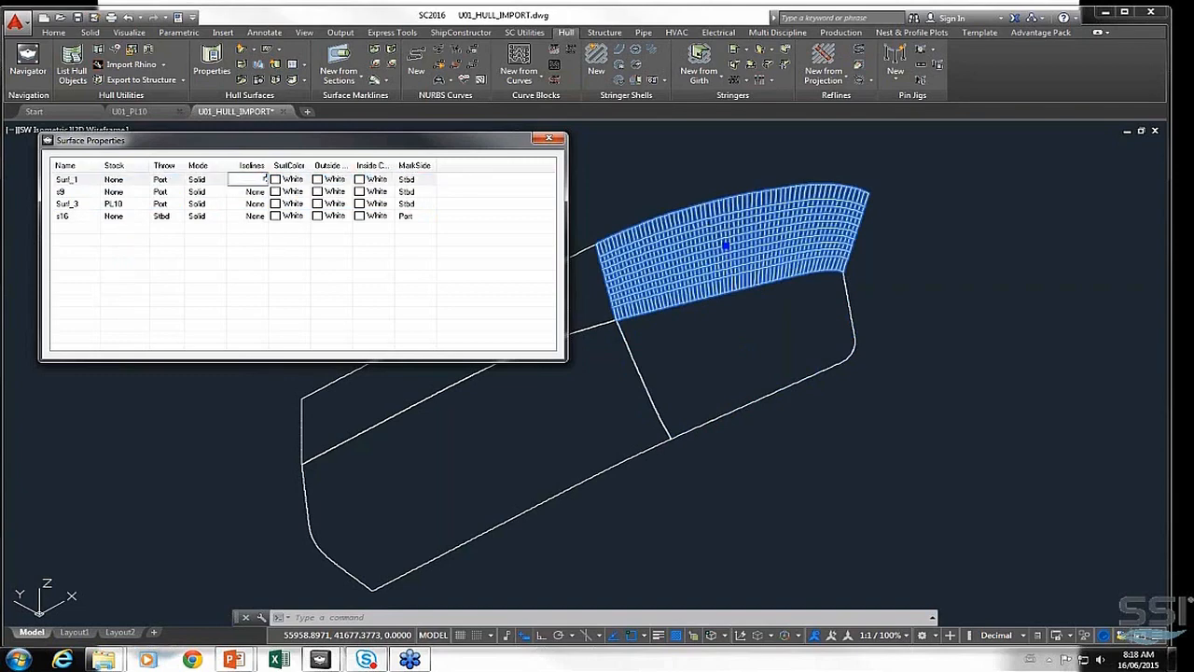
pyautogui.press('Return')
pyautogui.click(268, 261)
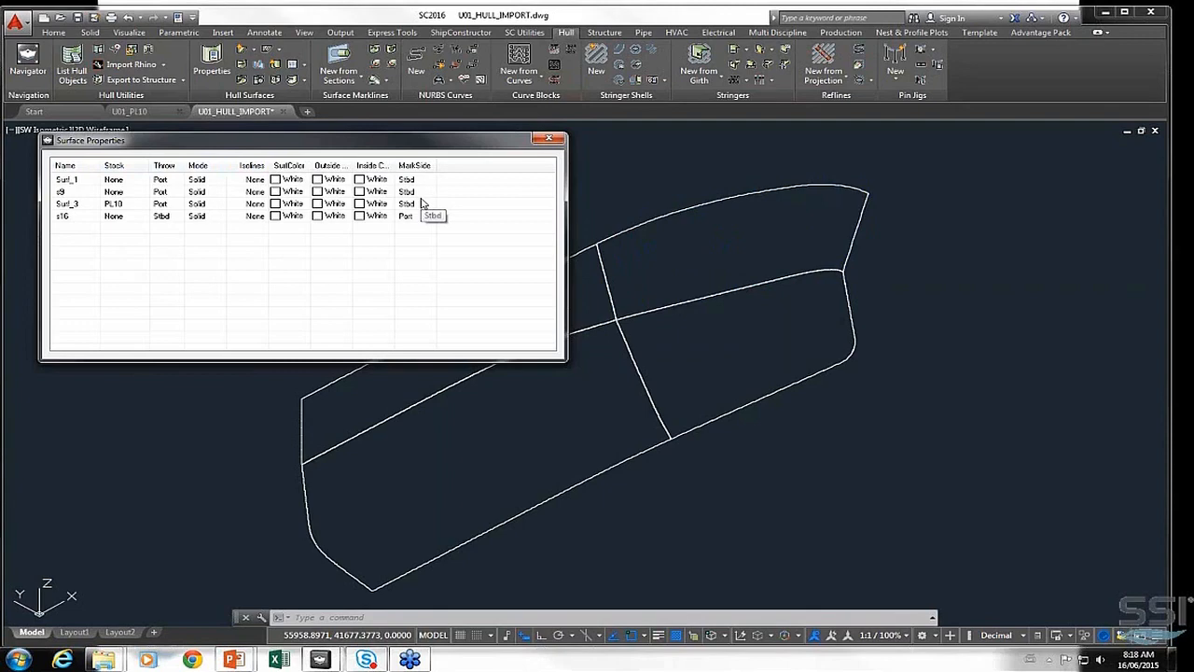
# Close the surface properties, switch to the PowerPoint presentation and advance to the Producing Planar Groups slide
pyautogui.click(549, 141)
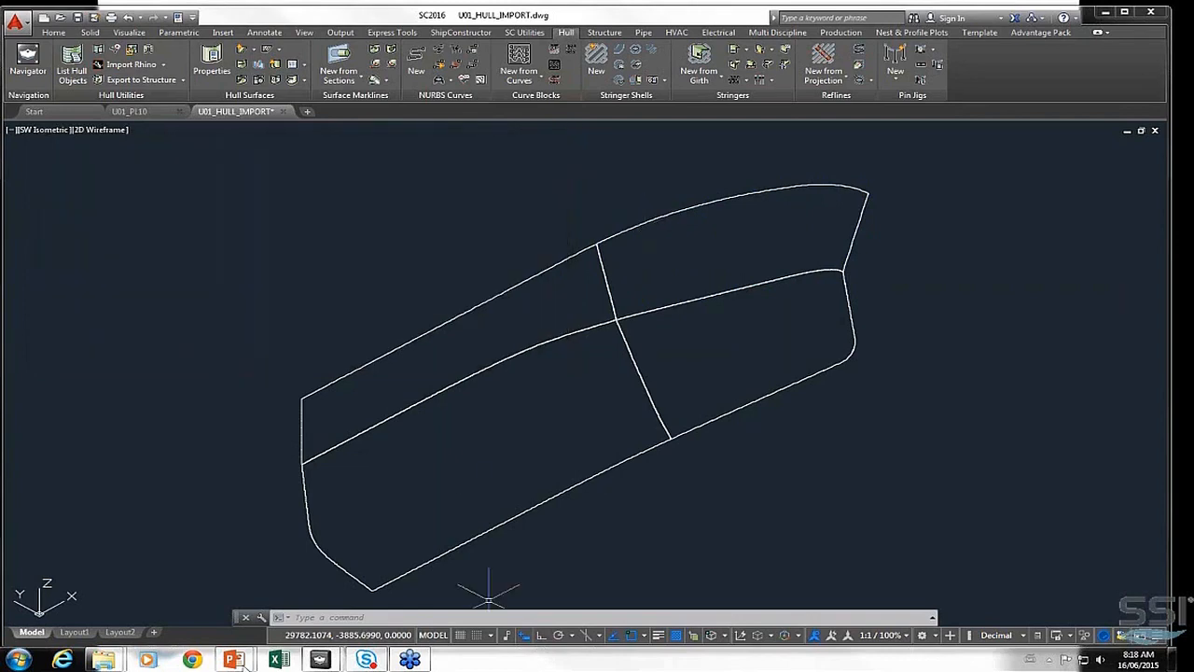
pyautogui.moveTo(226, 661)
pyautogui.click(312, 583)
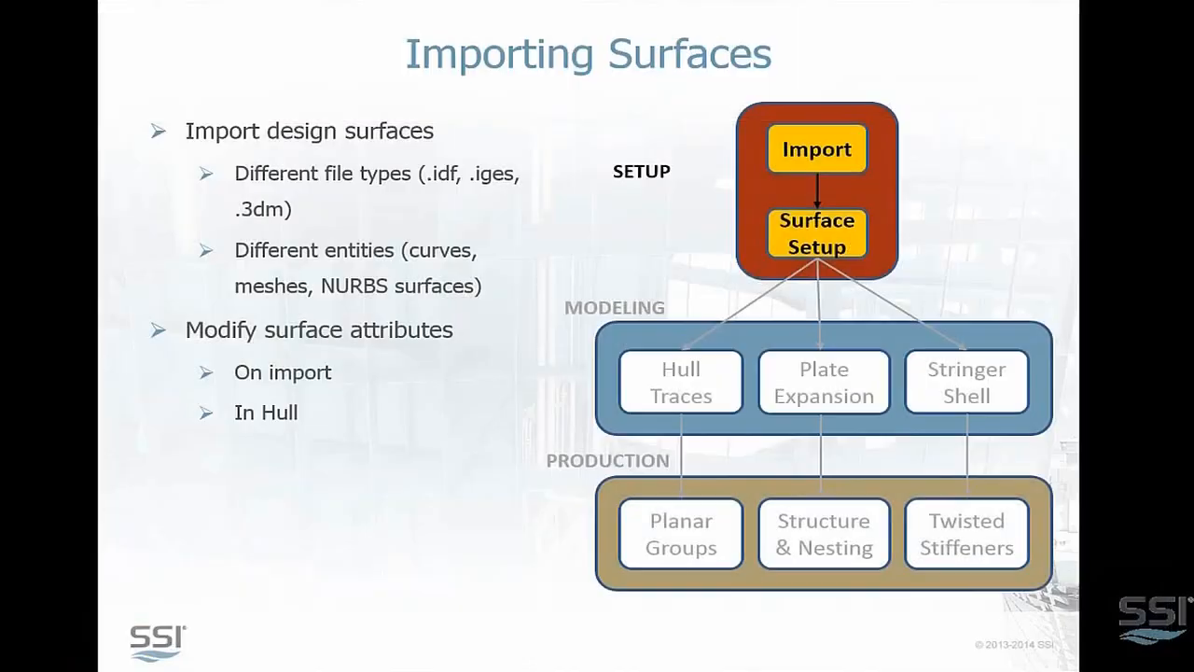
pyautogui.click(561, 565)
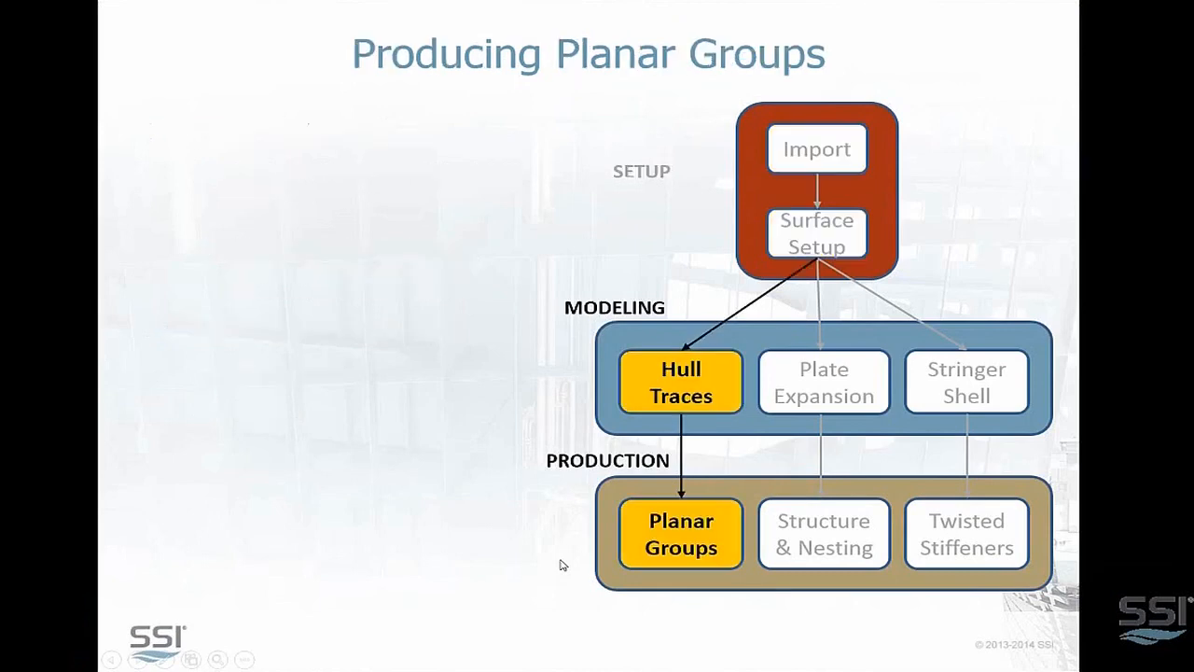
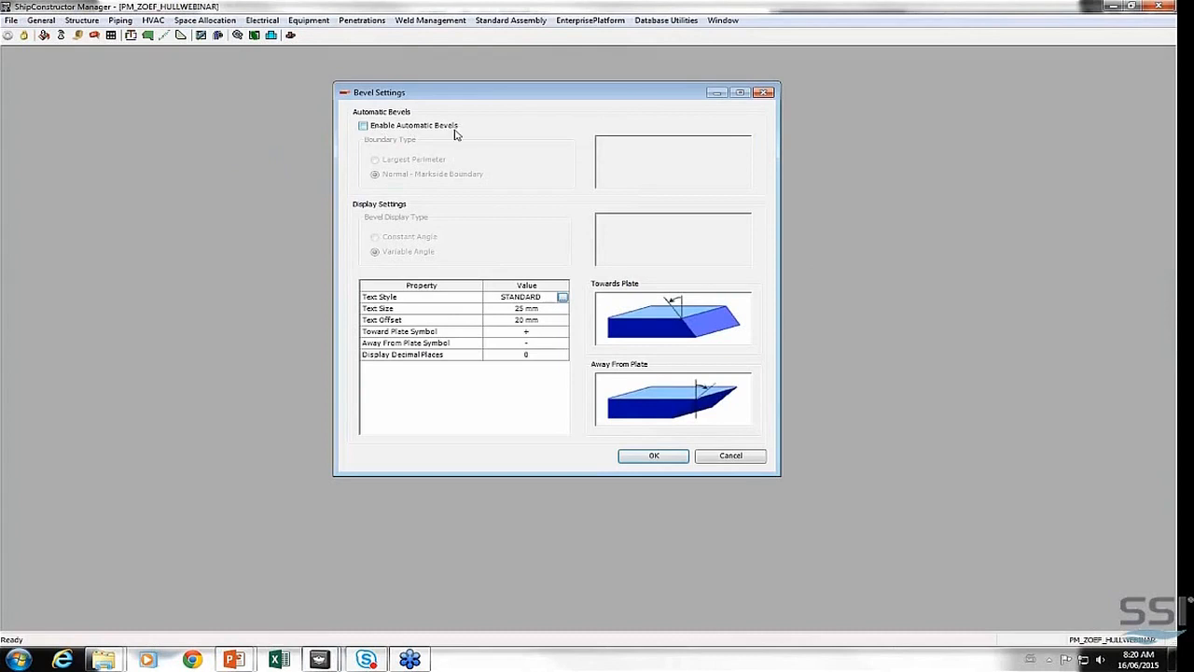
# Enable automatic bevels in the bevel settings, accept them and close ShipConstructor Manager
pyautogui.click(363, 126)
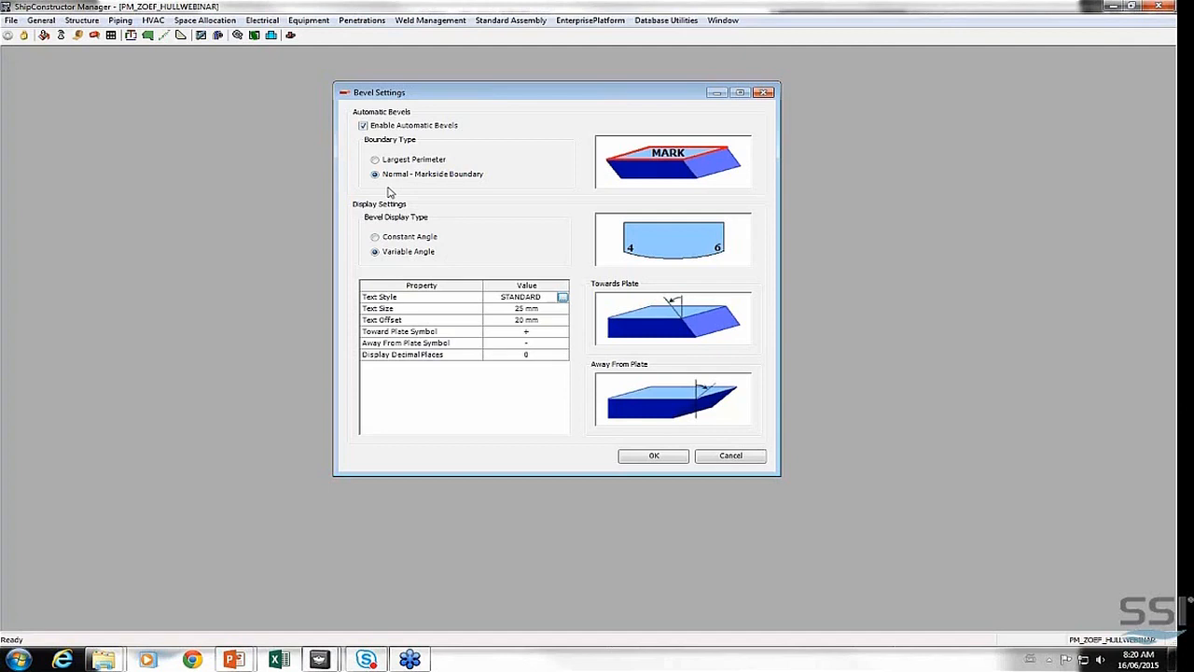
pyautogui.click(674, 458)
pyautogui.click(1160, 8)
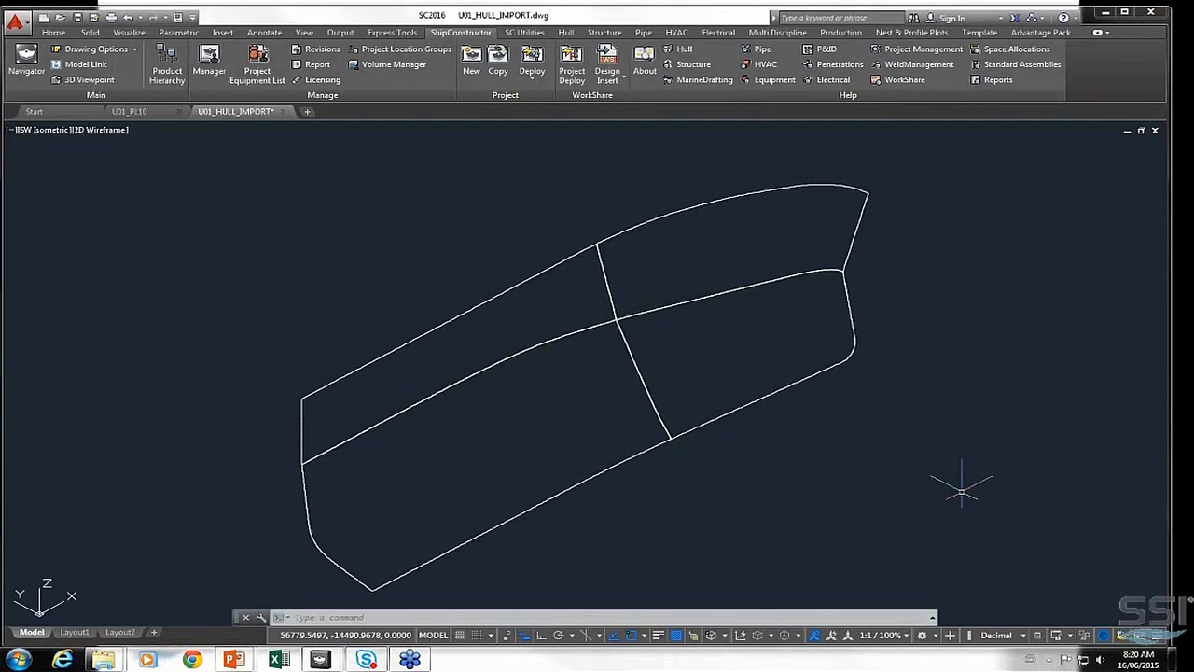
# Start generating marklines from sections for the two forward hull surfaces, Surf_1 and Surf_3
pyautogui.click(689, 206)
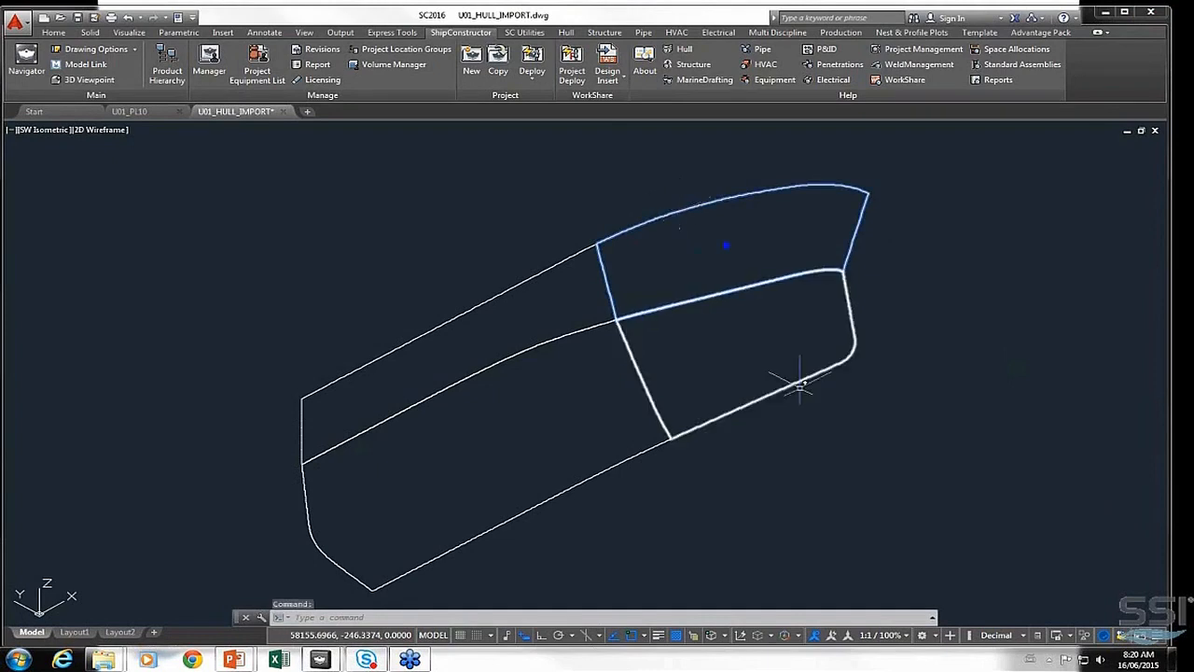
pyautogui.click(775, 390)
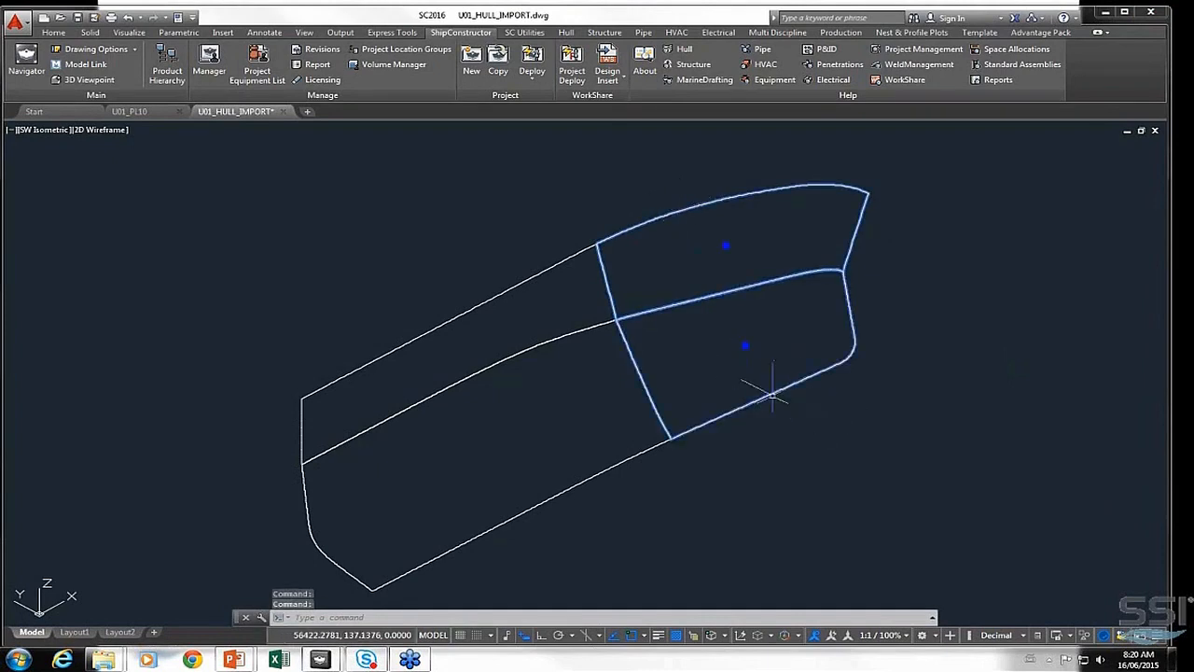
pyautogui.click(567, 32)
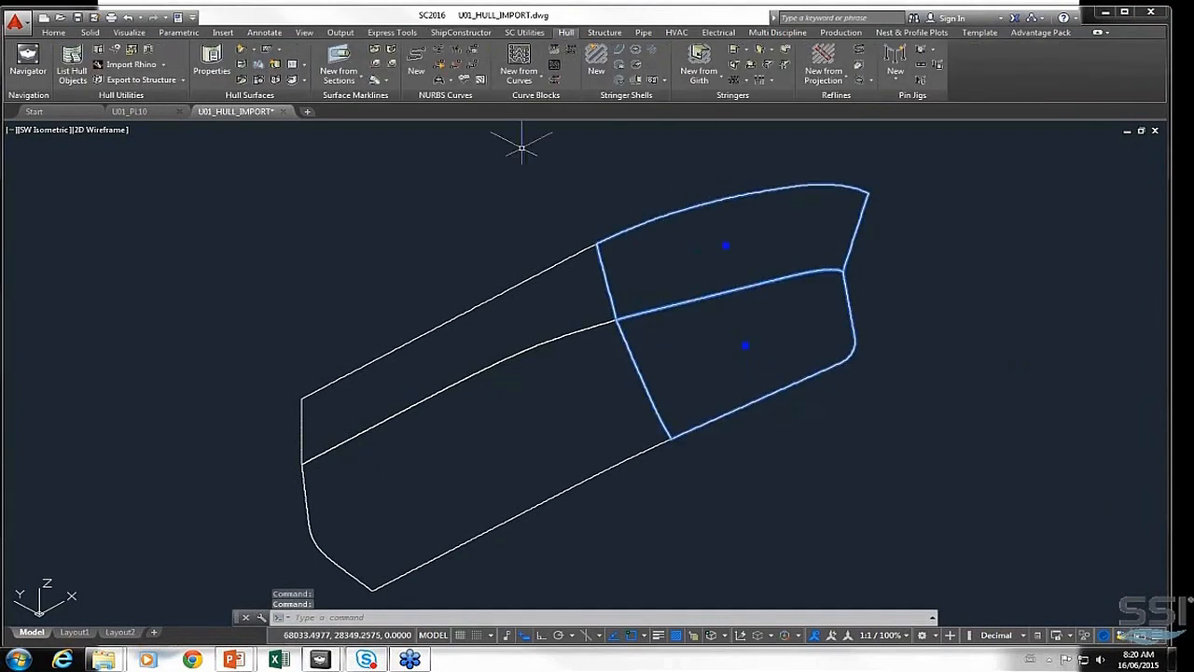
pyautogui.click(349, 81)
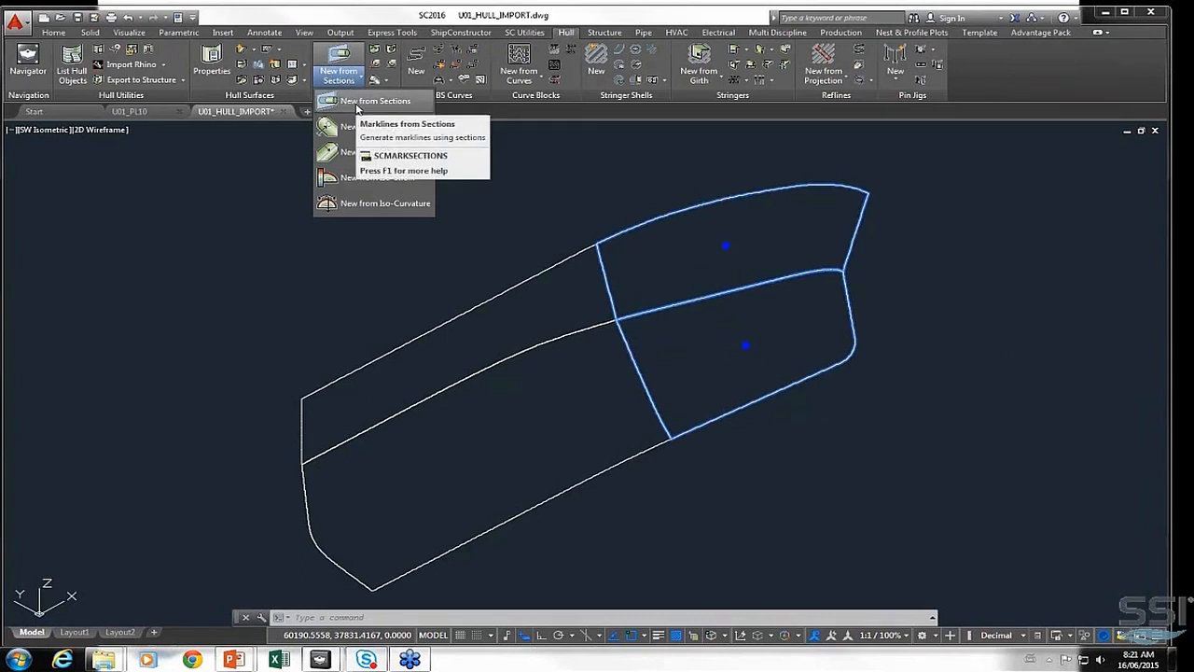
pyautogui.click(356, 102)
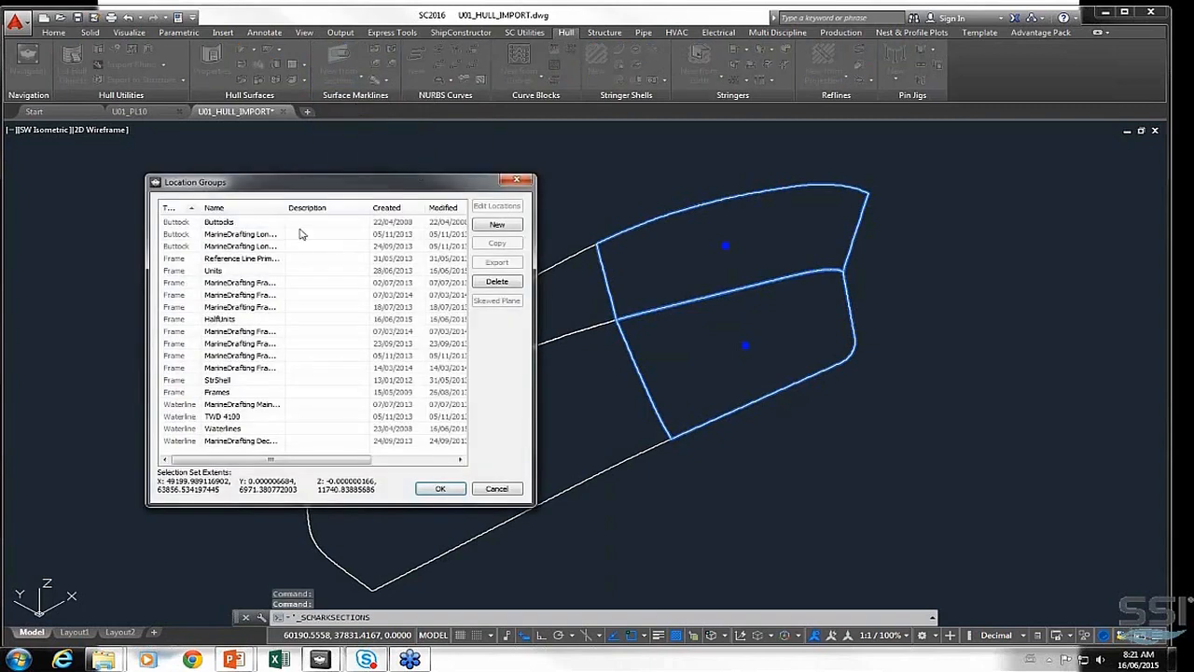
pyautogui.moveTo(297, 191); pyautogui.dragTo(318, 175)
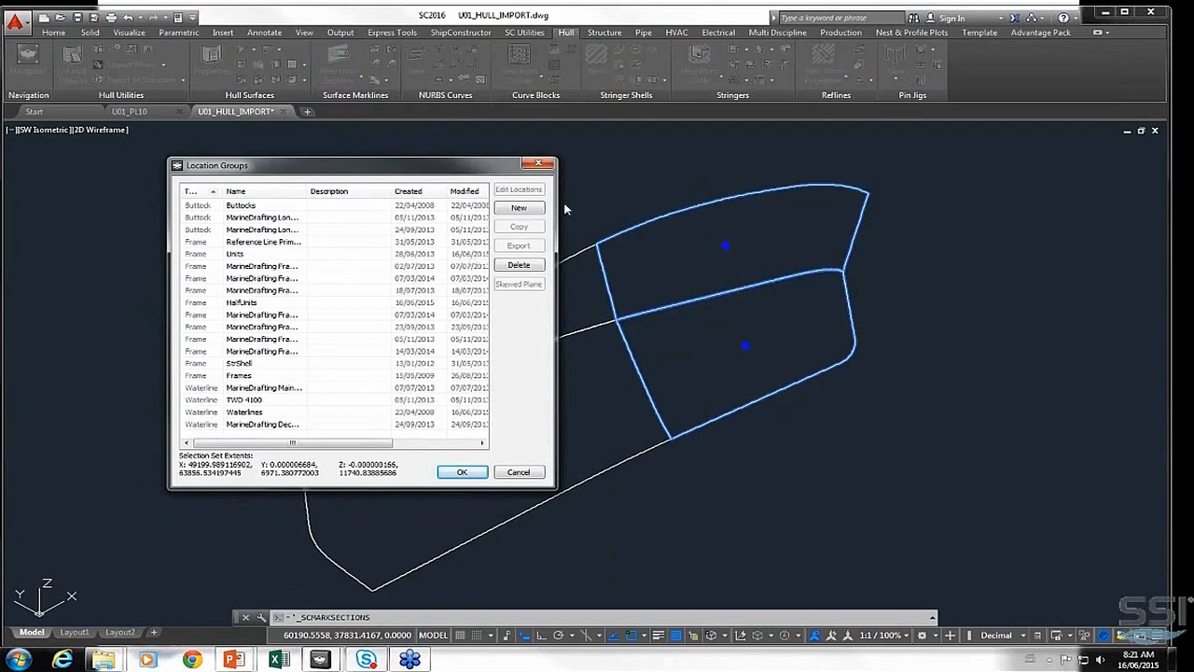
# Add a new location group of type Frame and name it Half Frames
pyautogui.click(519, 207)
pyautogui.click(235, 423)
pyautogui.click(215, 425)
pyautogui.click(207, 445)
pyautogui.click(273, 425)
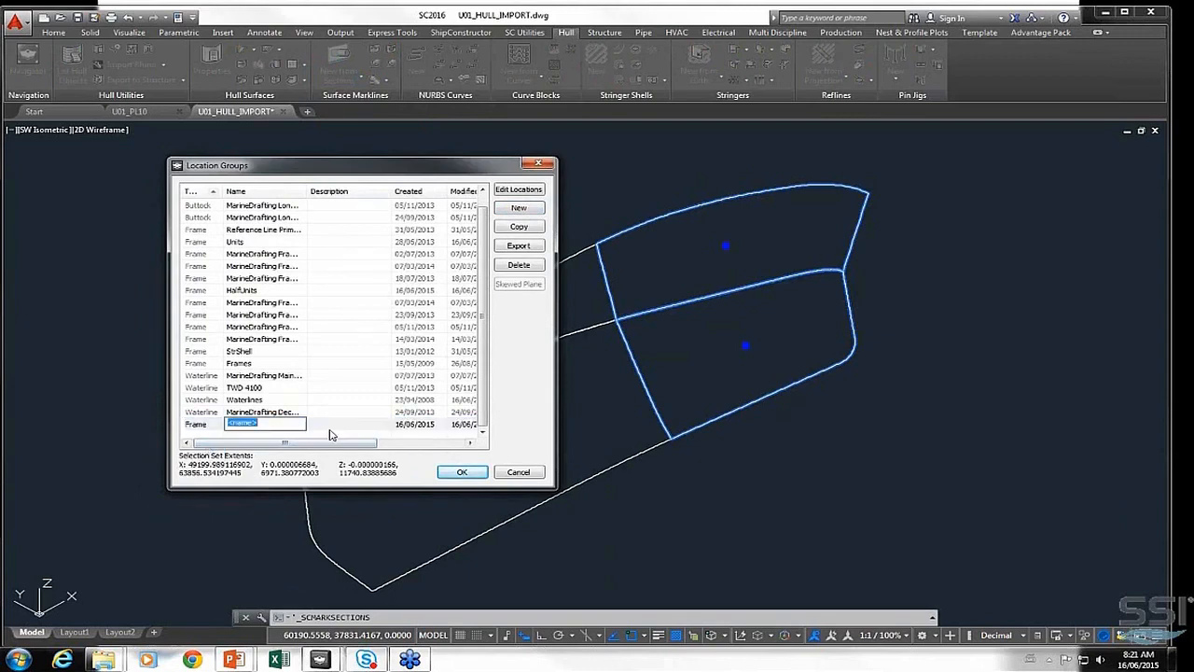
pyautogui.write('Half Fr')
# Define 108 locations for the Half Frames group, starting at position -2100 mm with a spacing of 600 mm
pyautogui.click(514, 192)
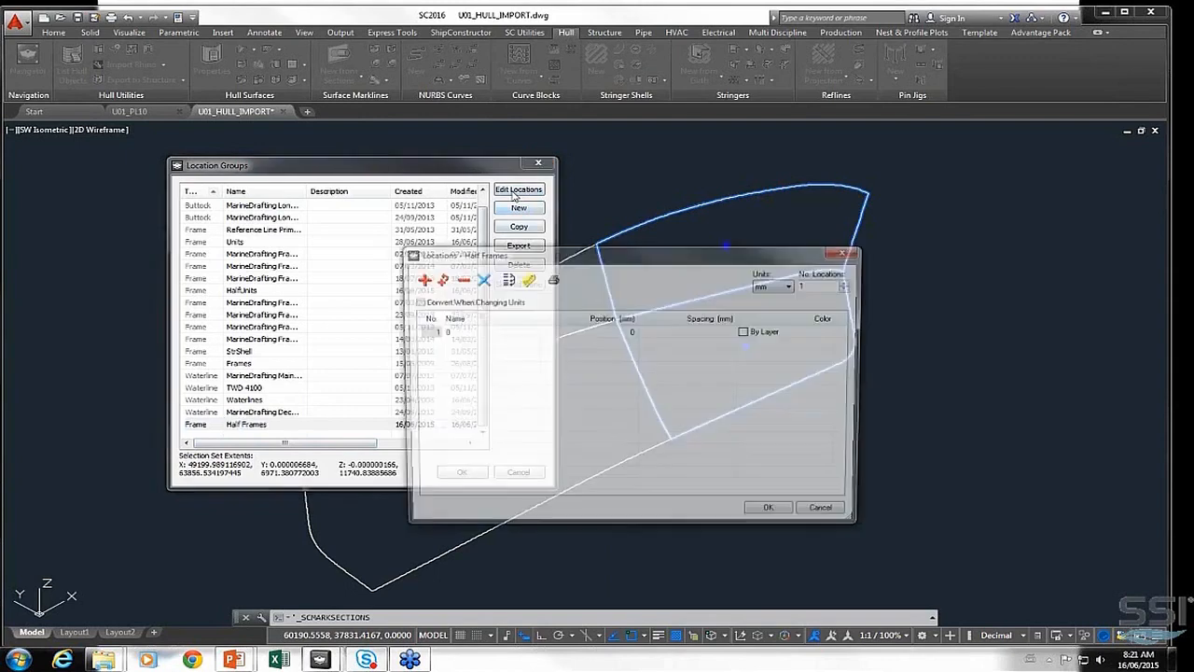
pyautogui.click(615, 333)
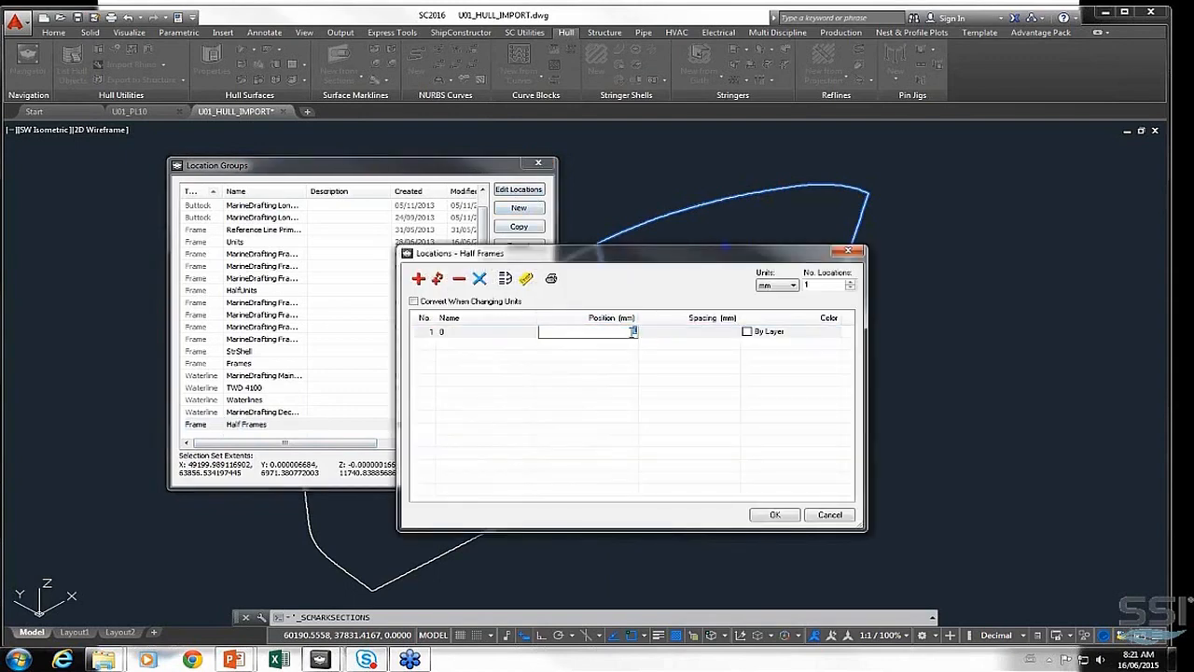
pyautogui.write('-2100')
pyautogui.click(726, 333)
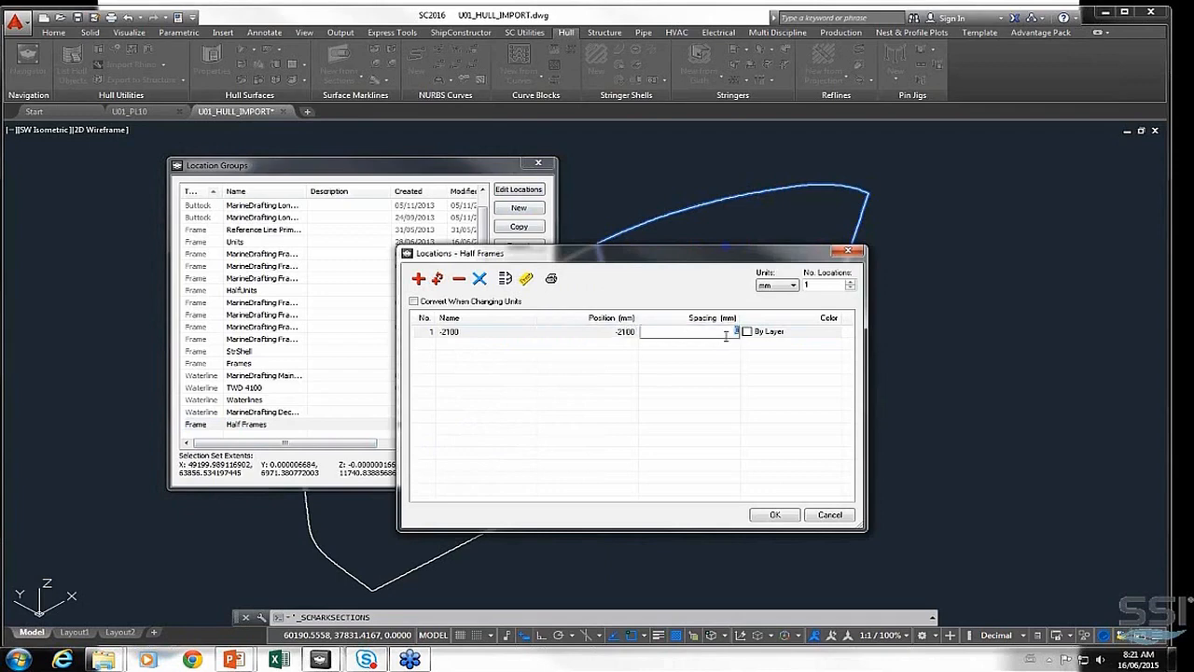
pyautogui.write('600')
pyautogui.press('Return')
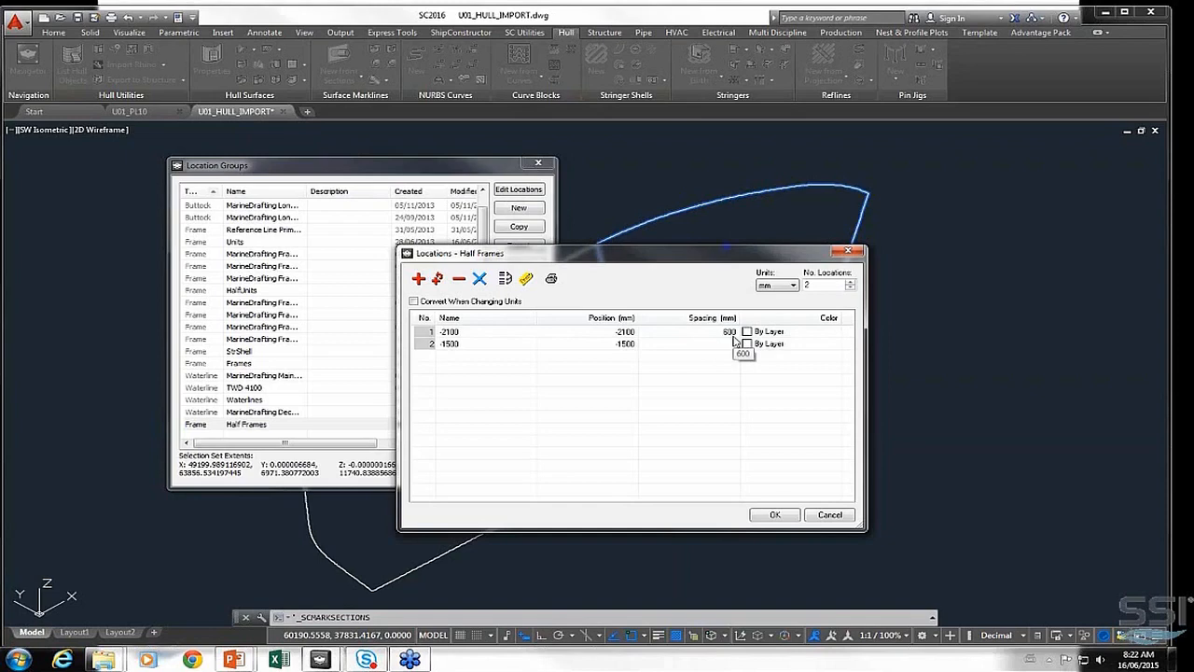
pyautogui.moveTo(818, 283); pyautogui.dragTo(802, 286)
pyautogui.write('100')
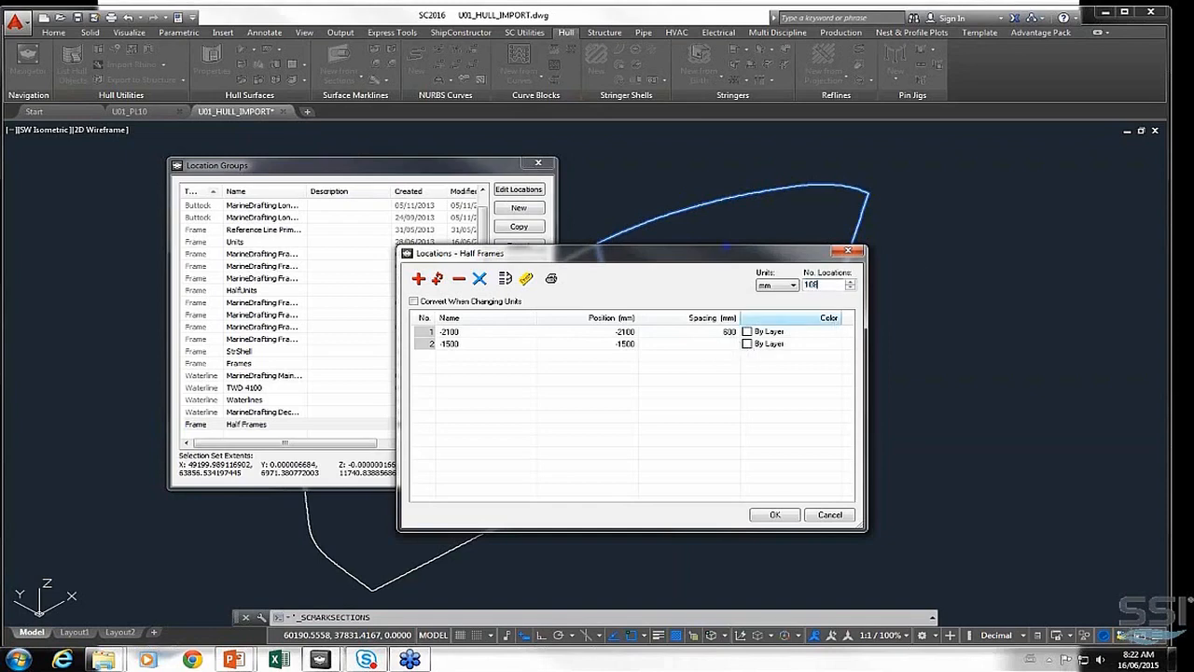
pyautogui.press('Return')
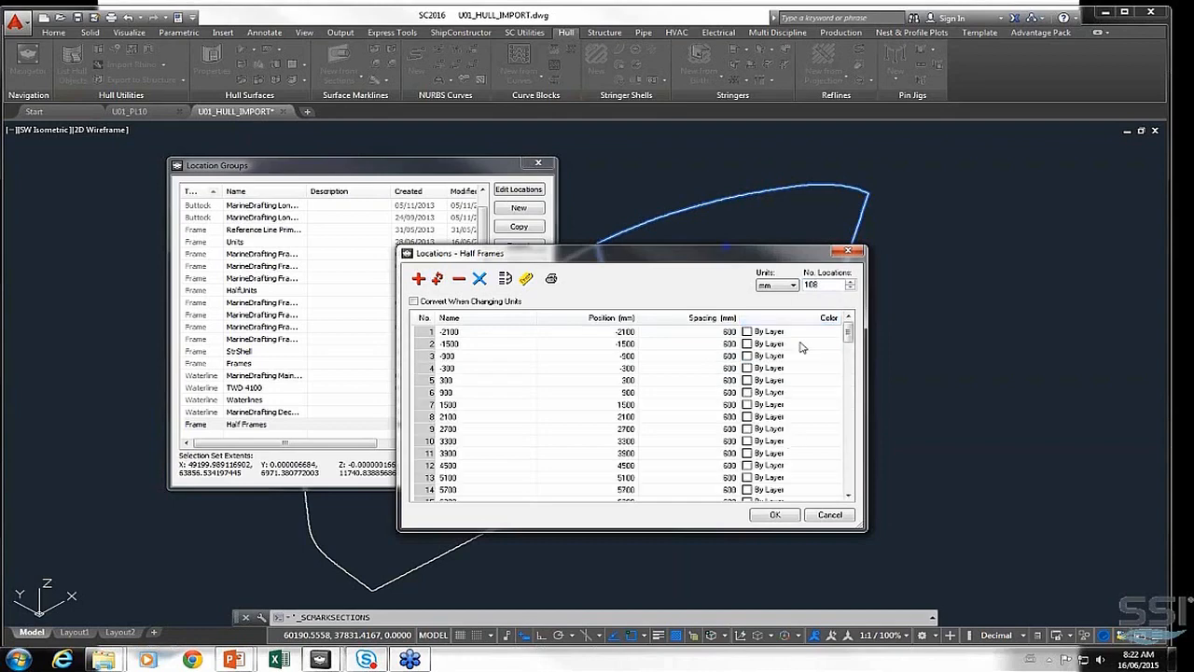
# Rename the half frame locations in Integer style with prefix HF-, minimum 3 digits, start number 1 and interval 1, and accept the list
pyautogui.click(527, 282)
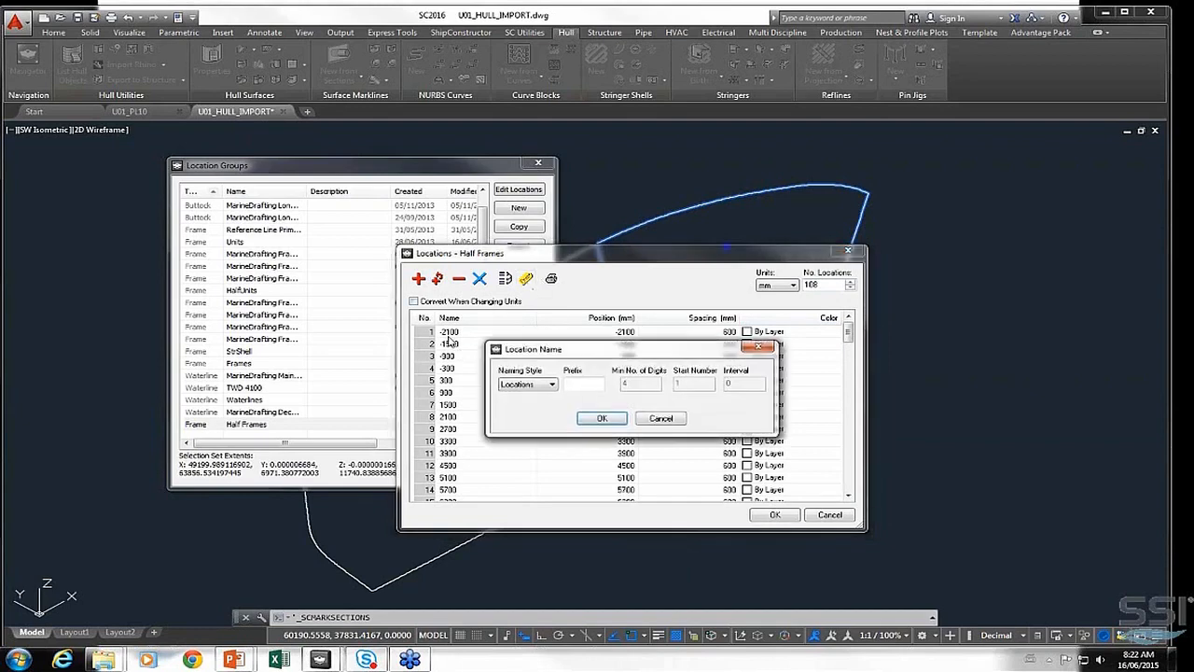
pyautogui.click(552, 385)
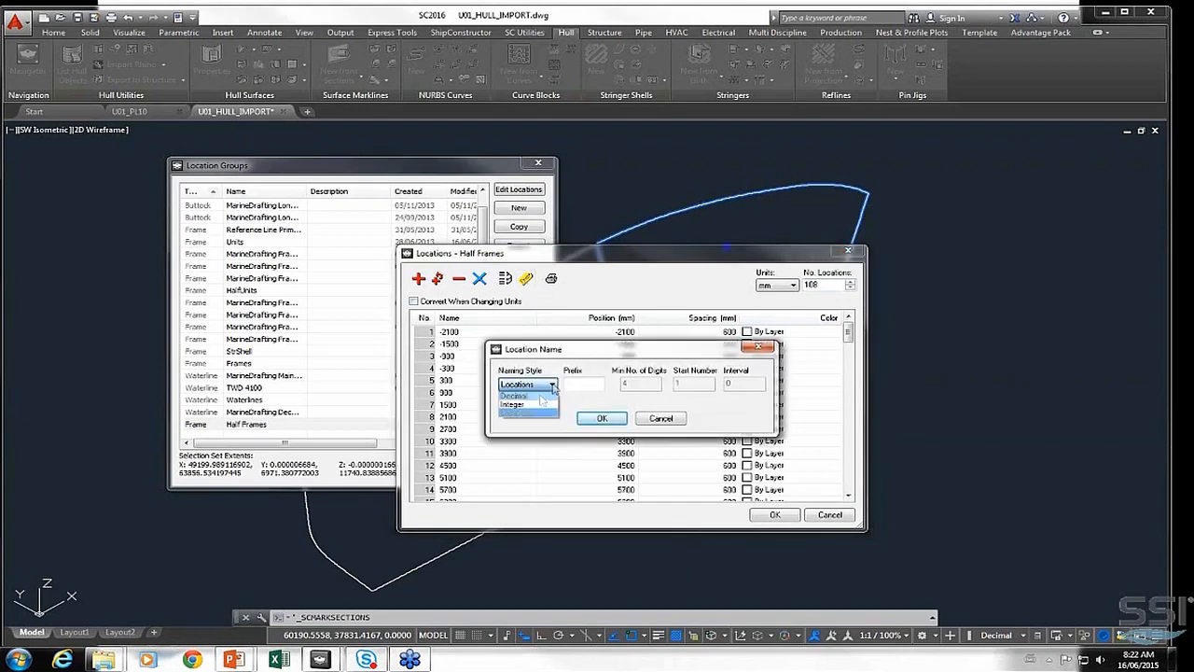
pyautogui.click(539, 407)
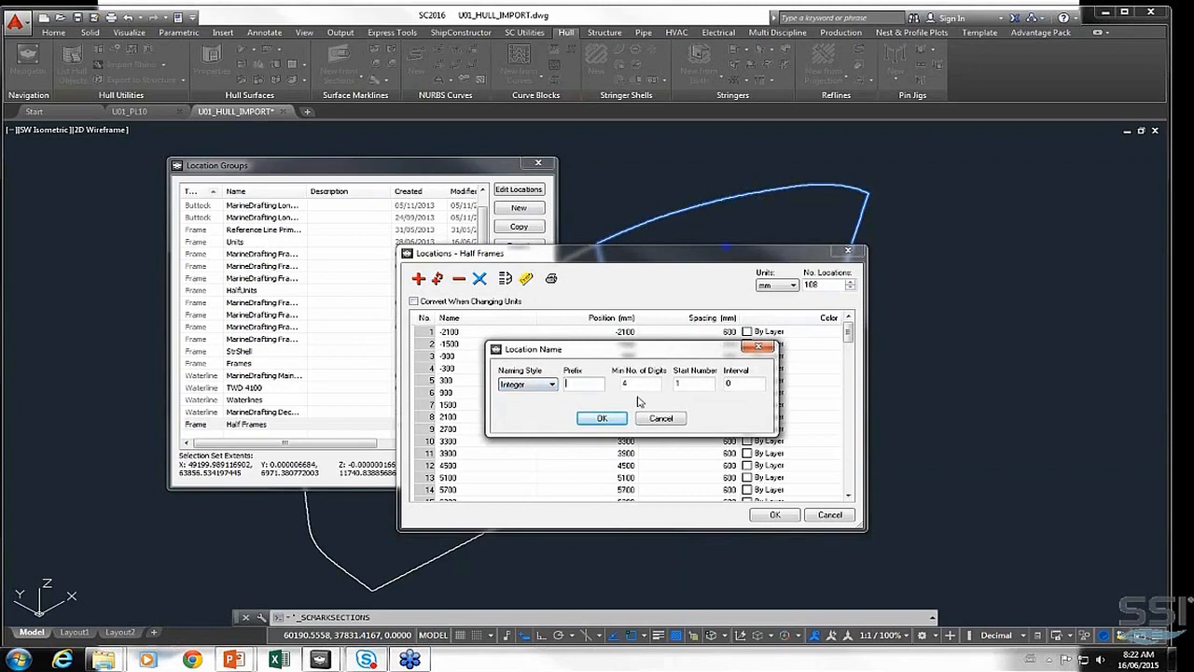
pyautogui.write('HF')
pyautogui.press('Tab')
pyautogui.write('3')
pyautogui.press('Tab')
pyautogui.press('Tab')
pyautogui.write('1')
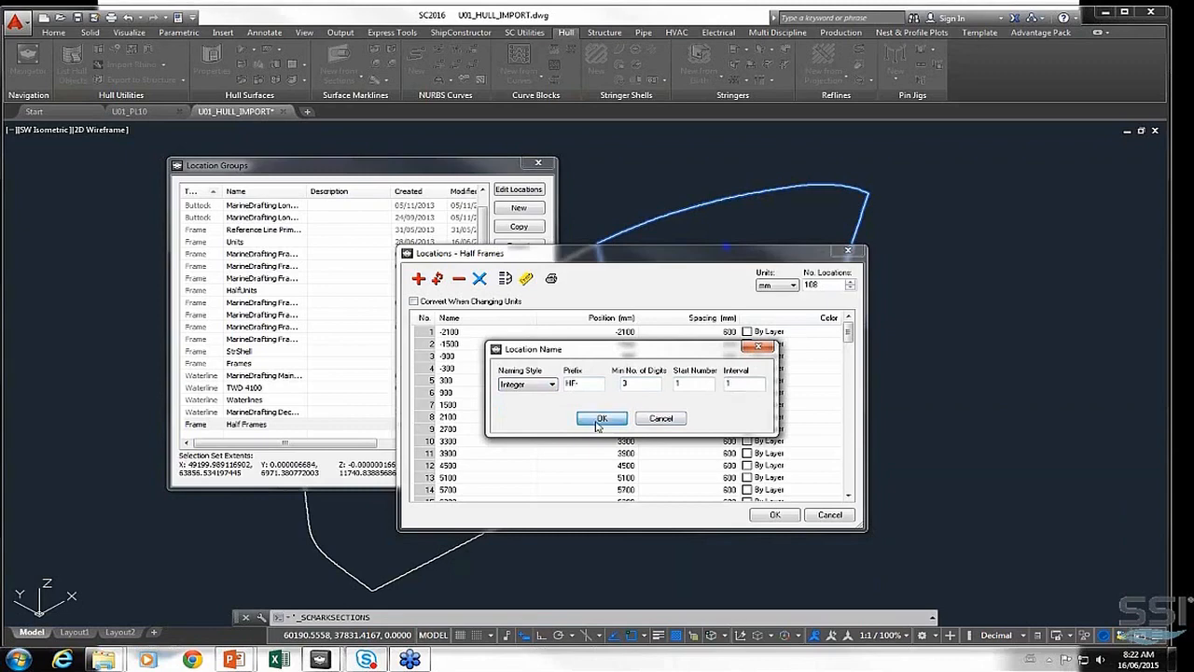
pyautogui.click(602, 419)
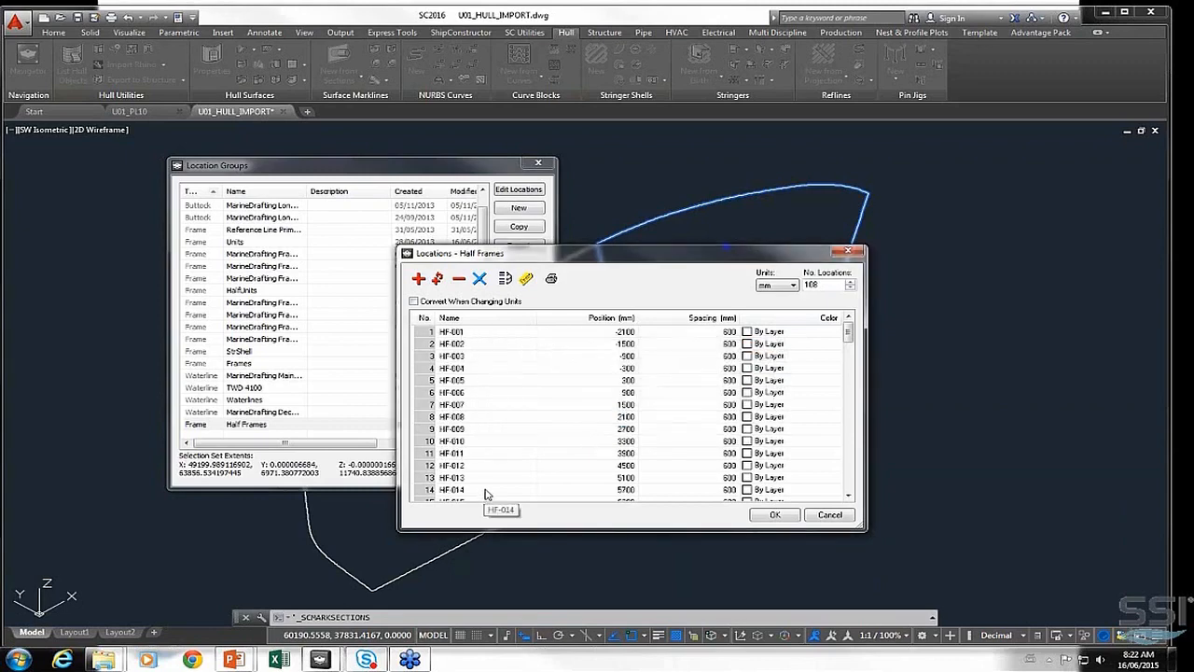
pyautogui.click(775, 516)
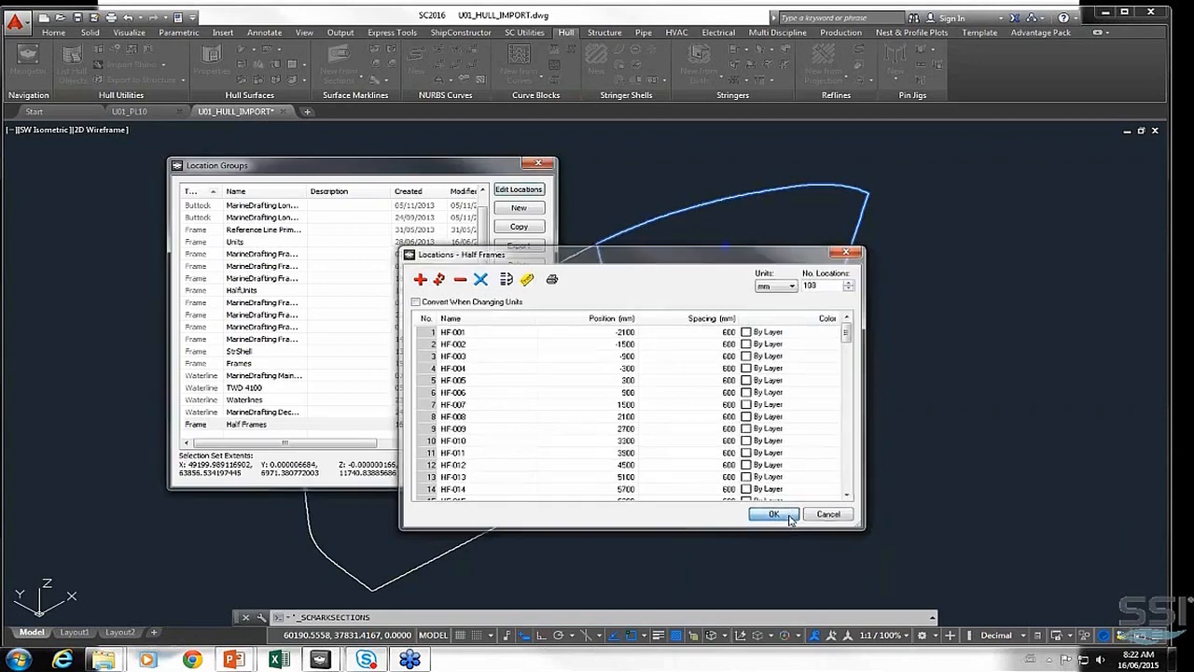
# Generate the section marklines from both the Frames and Half Frames location groups
pyautogui.click(257, 363)
pyautogui.keyDown('ctrl'); pyautogui.click(236, 425); pyautogui.keyUp('ctrl')
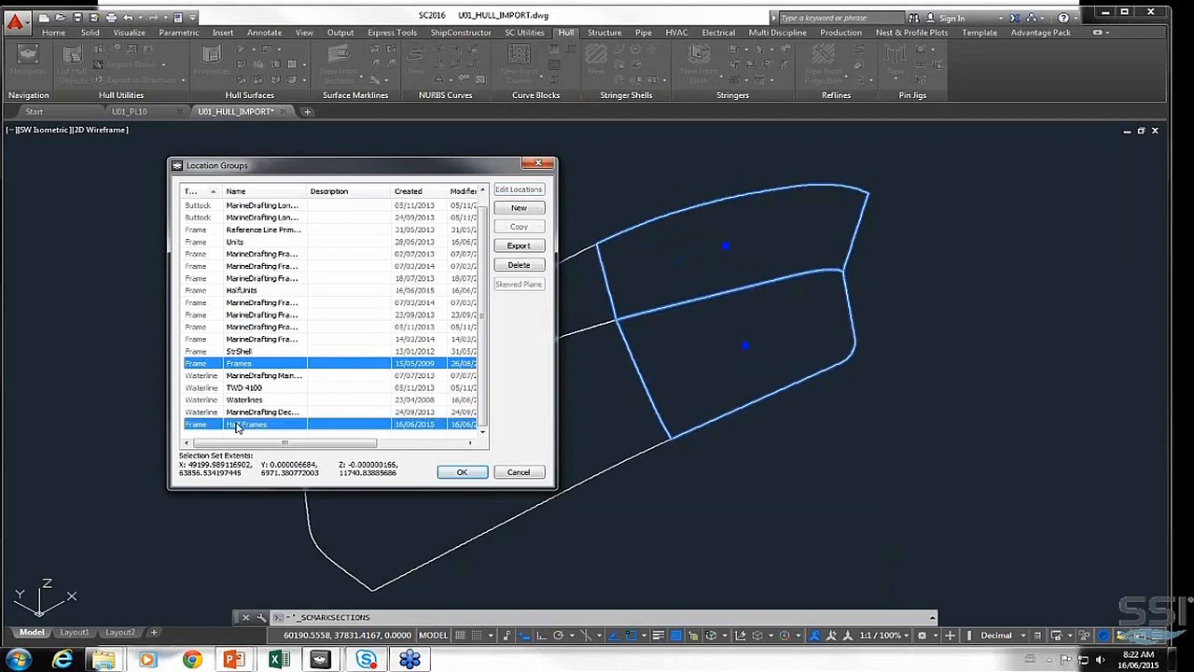
pyautogui.click(464, 472)
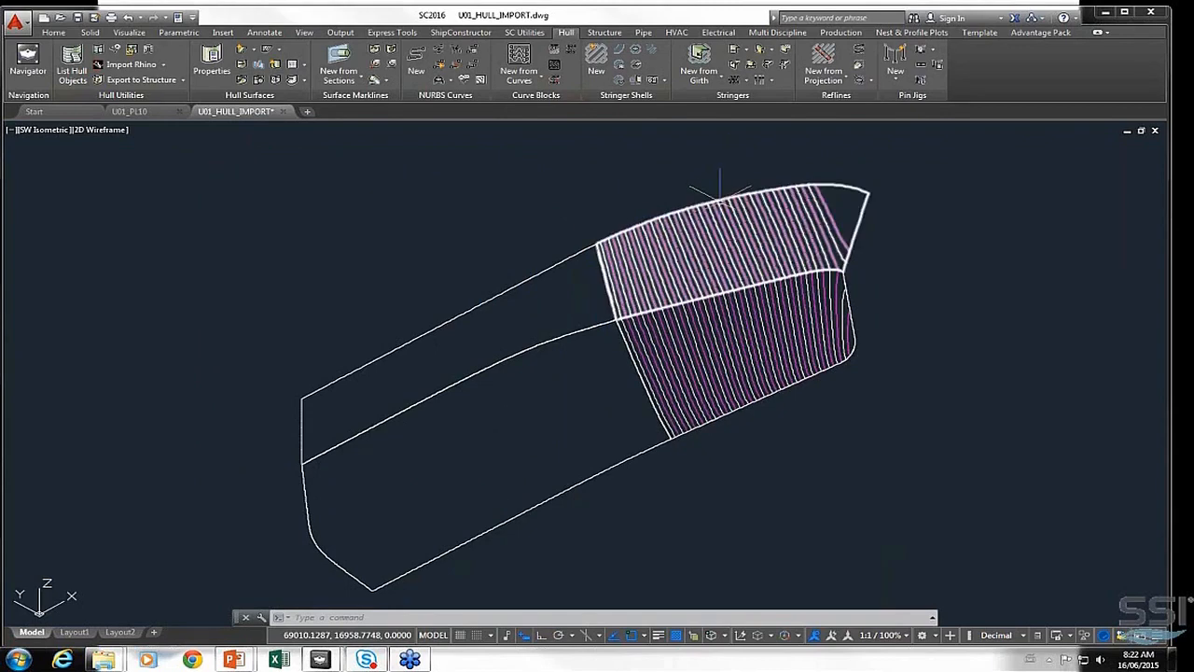
# Open the markline editor for the two forward hull surfaces, keeping its window clear of them
pyautogui.moveTo(721, 196)
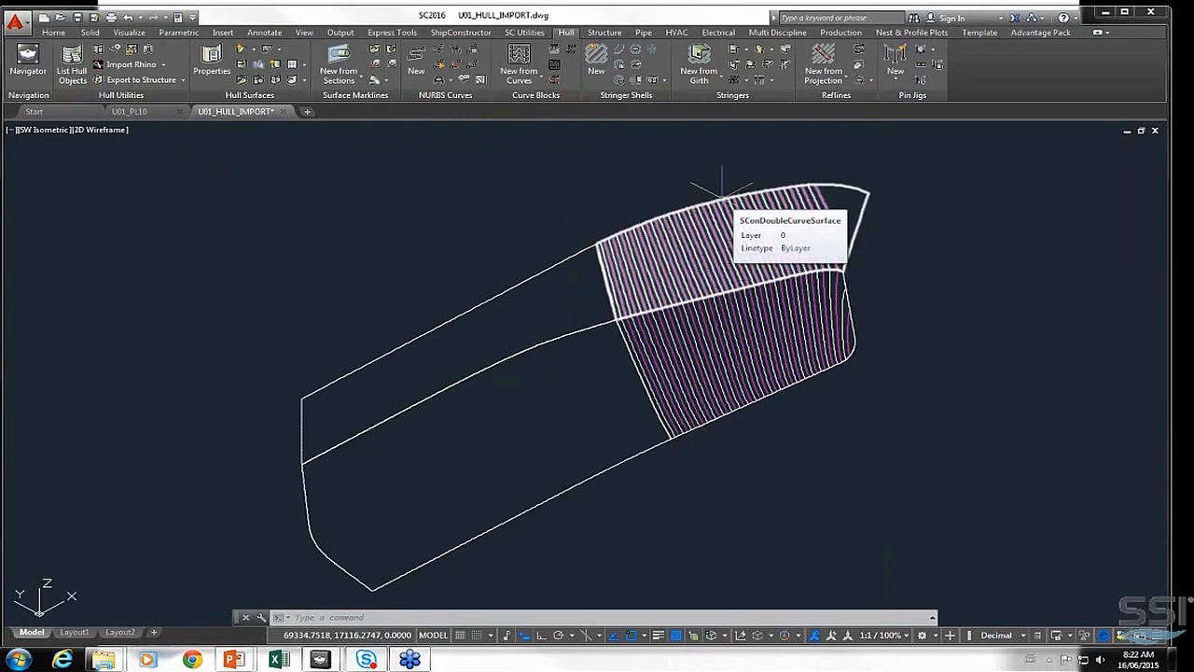
pyautogui.click(721, 196)
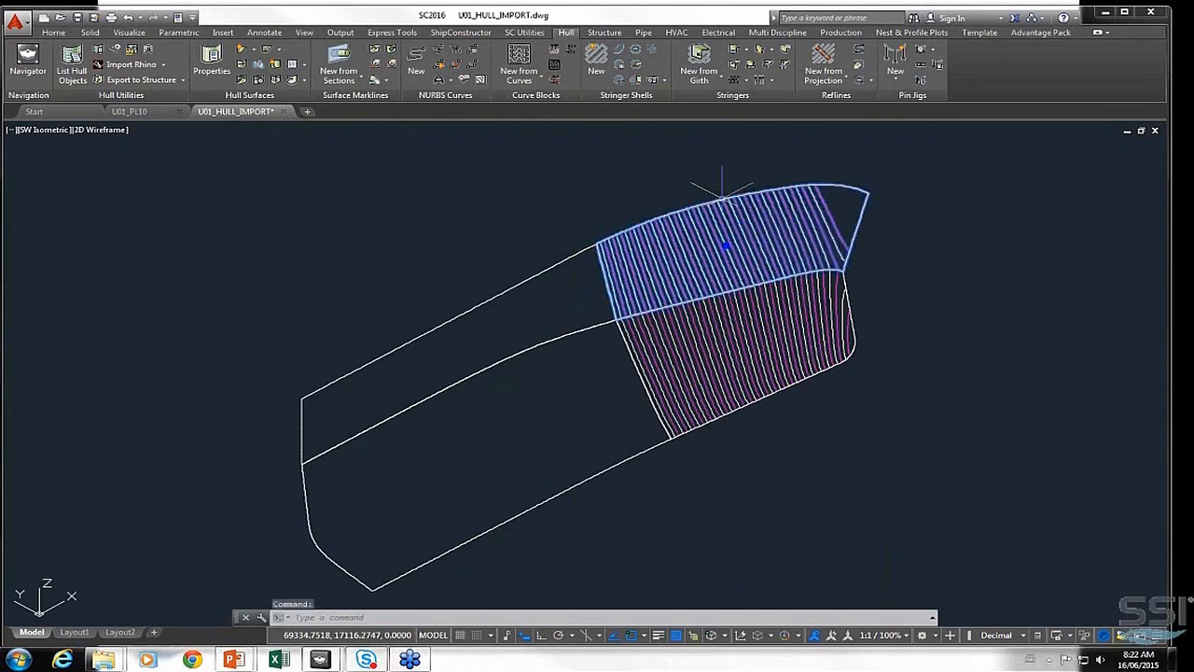
pyautogui.click(779, 399)
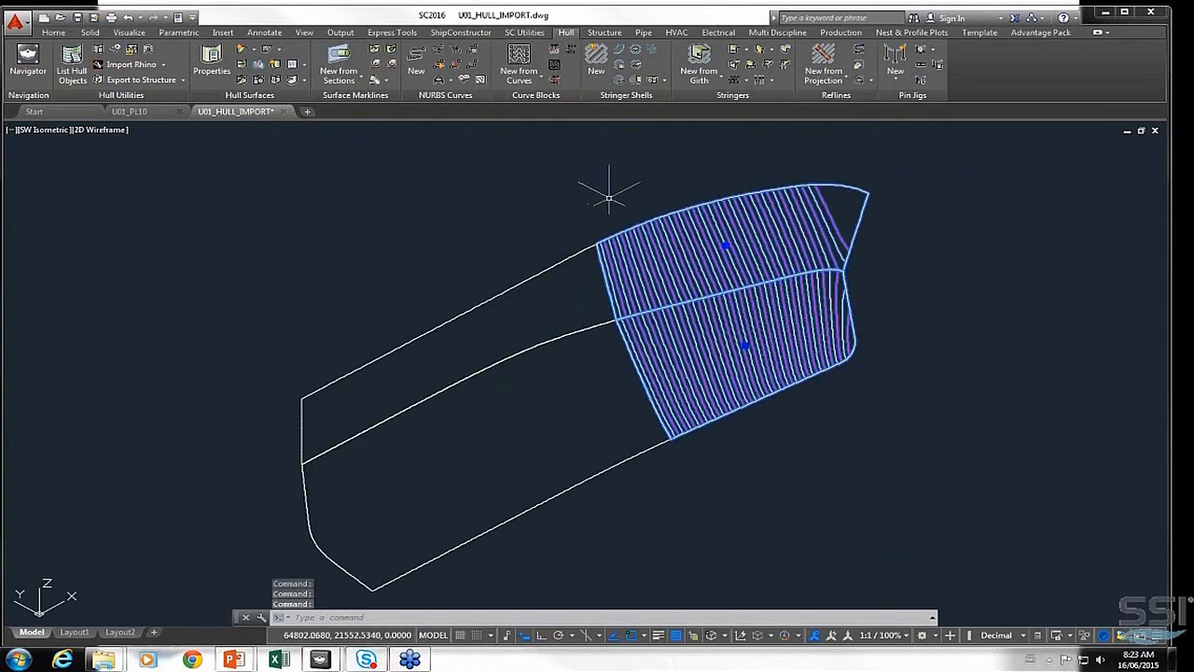
pyautogui.click(377, 56)
pyautogui.moveTo(1006, 174); pyautogui.dragTo(318, 155)
# Examine the frame section marklines listed under Surf_1 and Surf_3
pyautogui.click(144, 175)
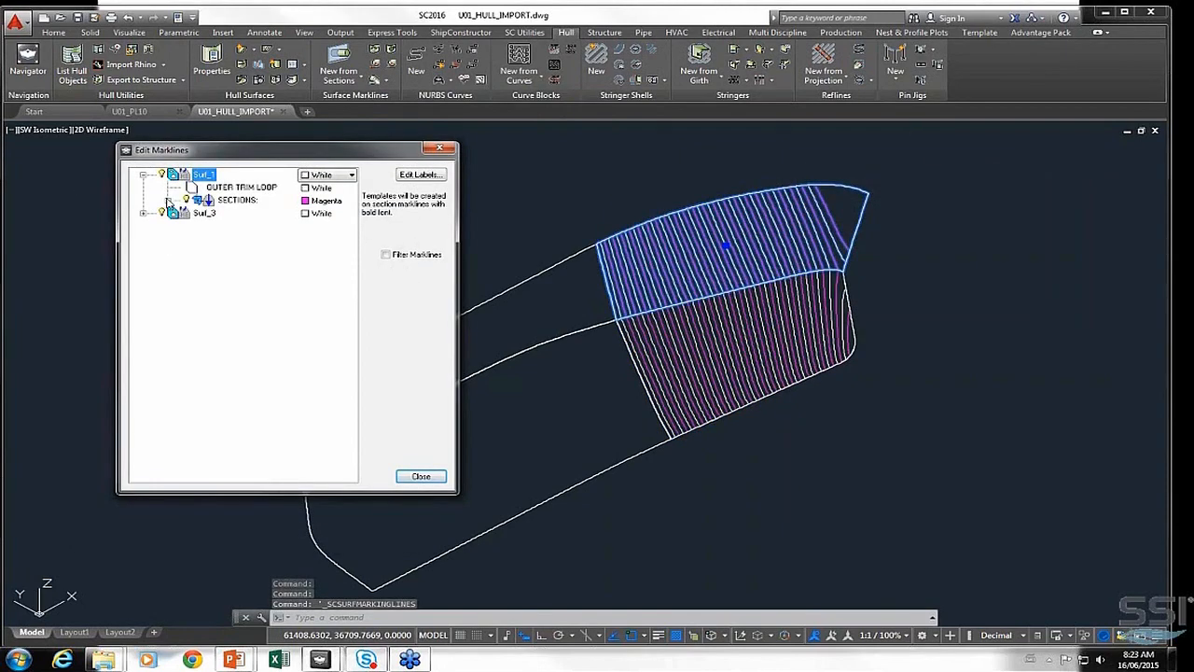
pyautogui.click(168, 201)
pyautogui.click(193, 213)
pyautogui.moveTo(353, 244); pyautogui.dragTo(354, 191)
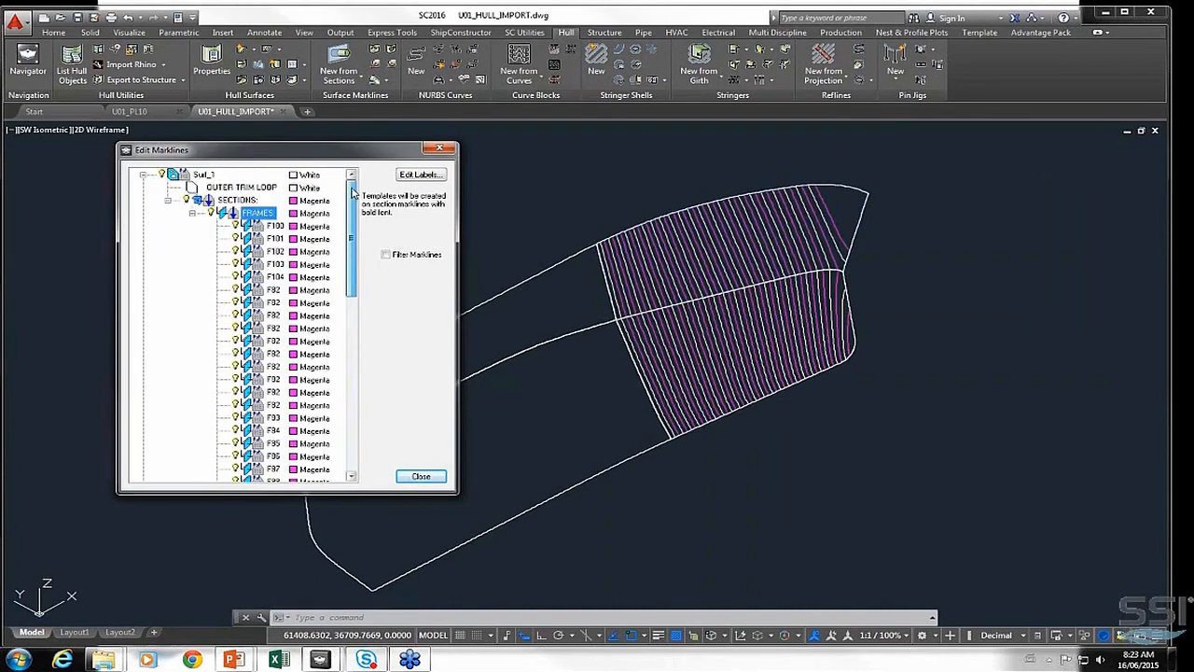
pyautogui.click(193, 213)
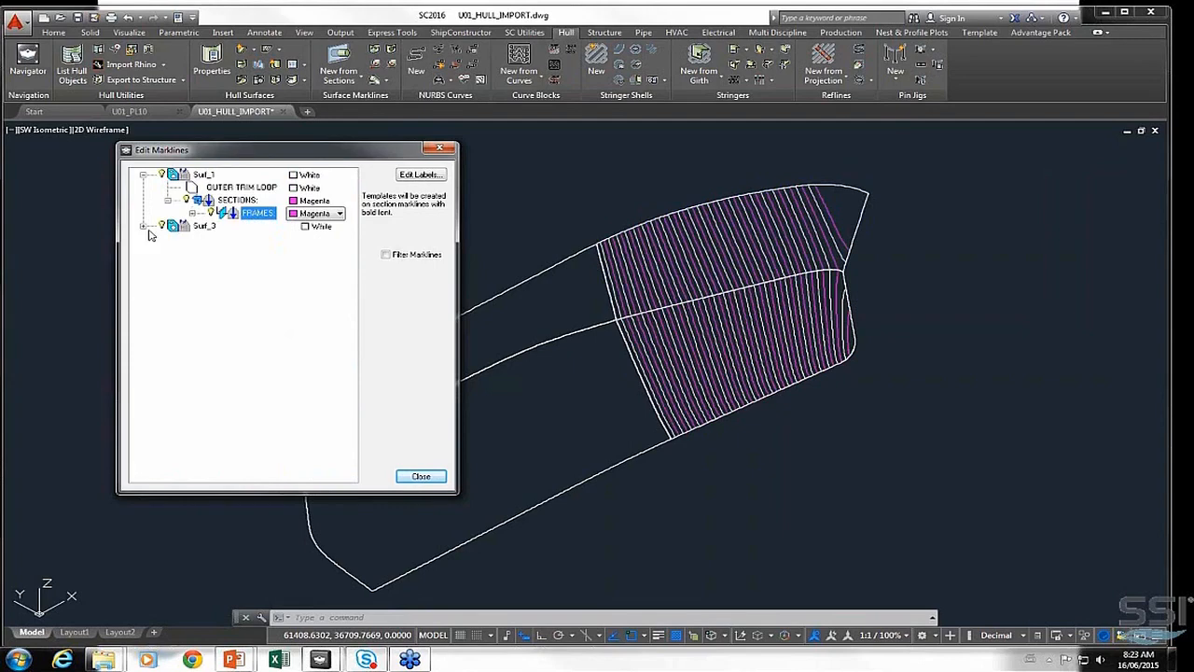
pyautogui.click(143, 225)
pyautogui.click(168, 252)
pyautogui.click(194, 266)
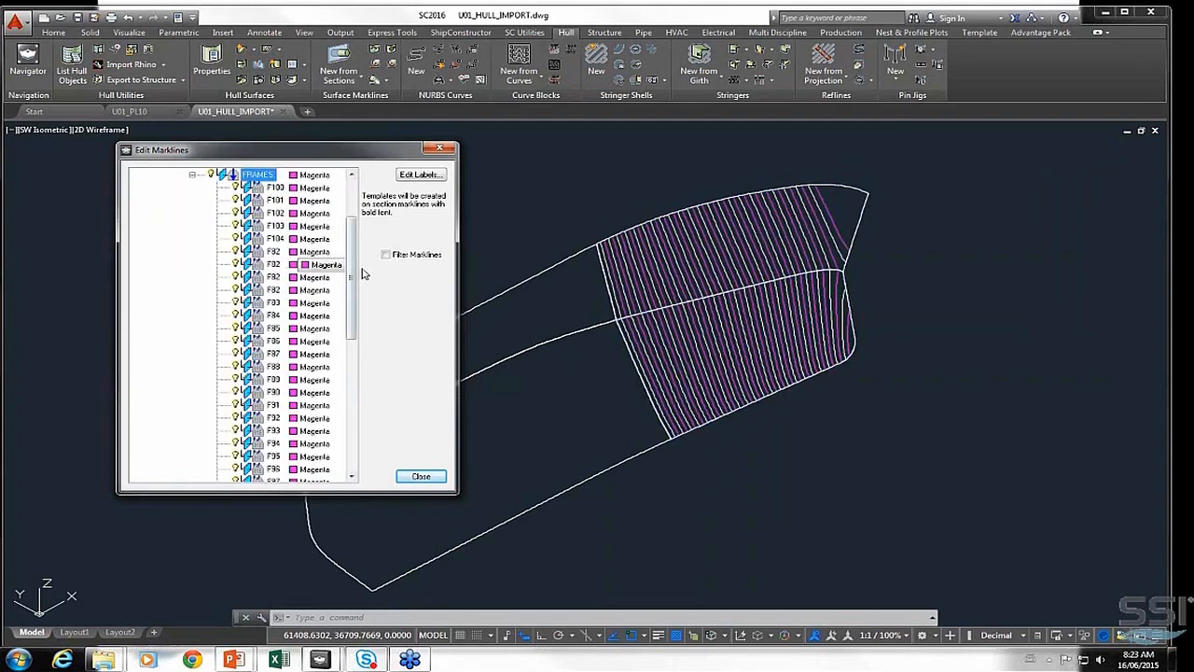
pyautogui.moveTo(354, 266); pyautogui.dragTo(353, 223)
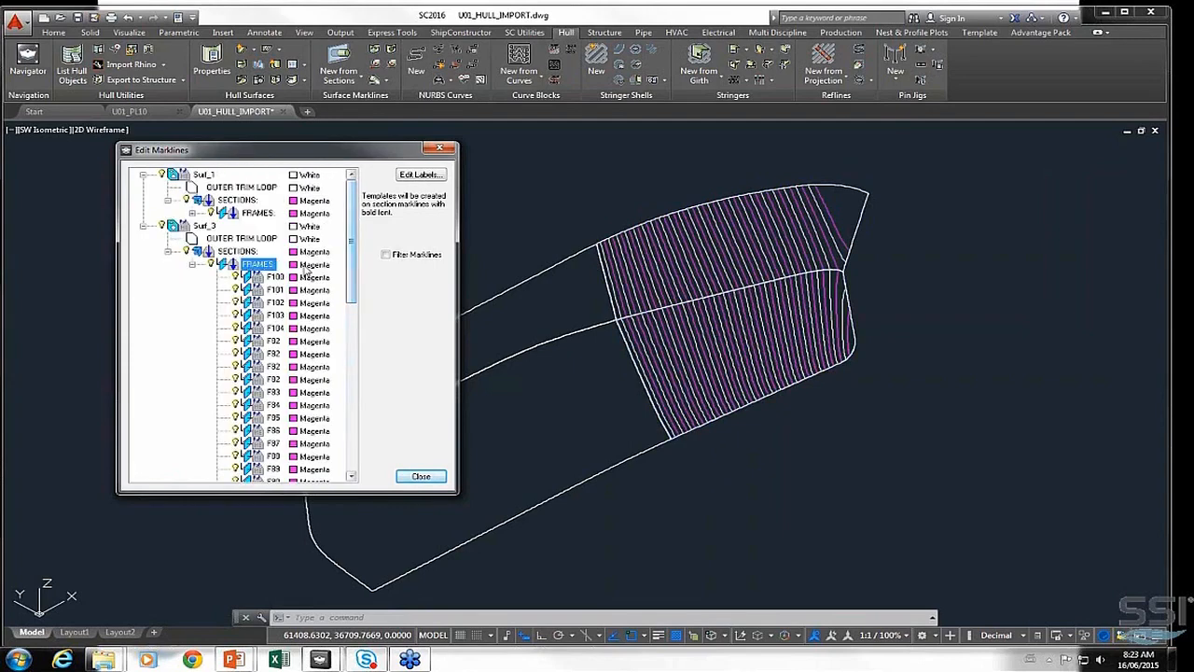
# Switch the visibility of the Surf_3 frame marklines off and back on
pyautogui.click(236, 278)
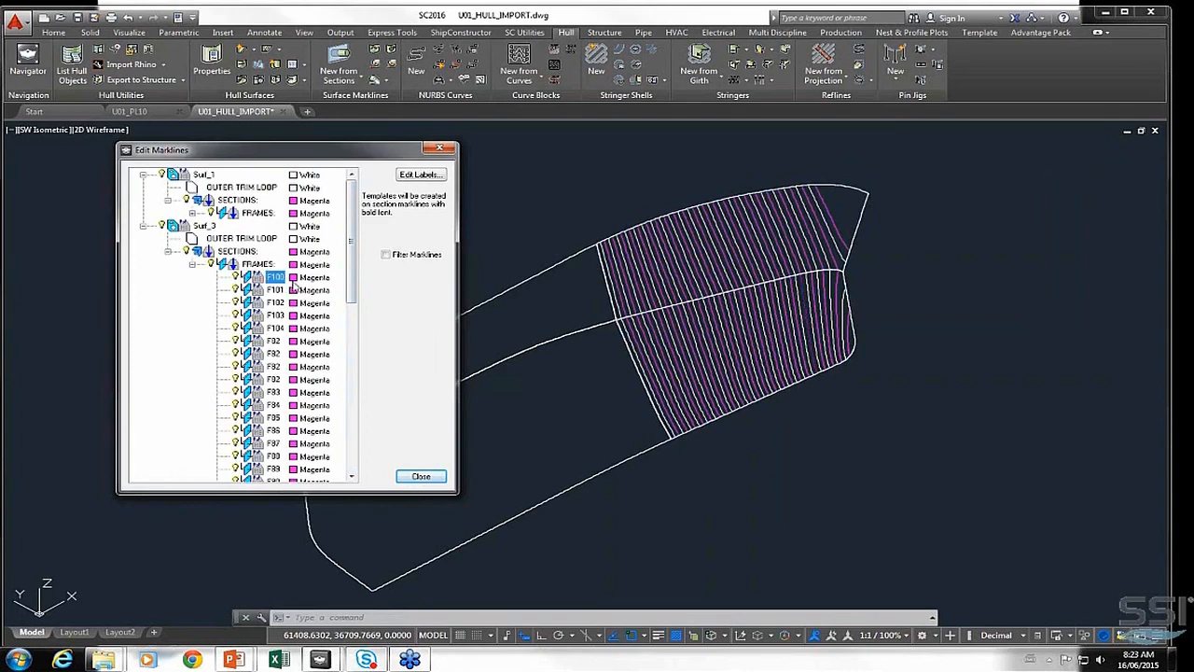
pyautogui.click(213, 267)
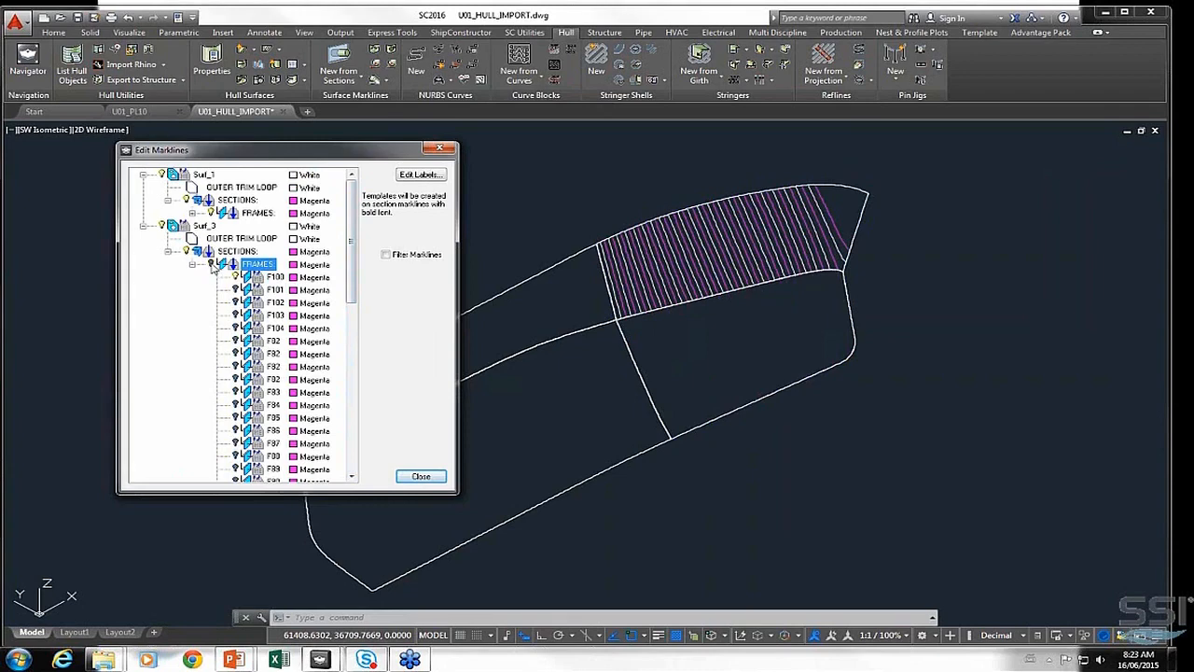
pyautogui.click(212, 267)
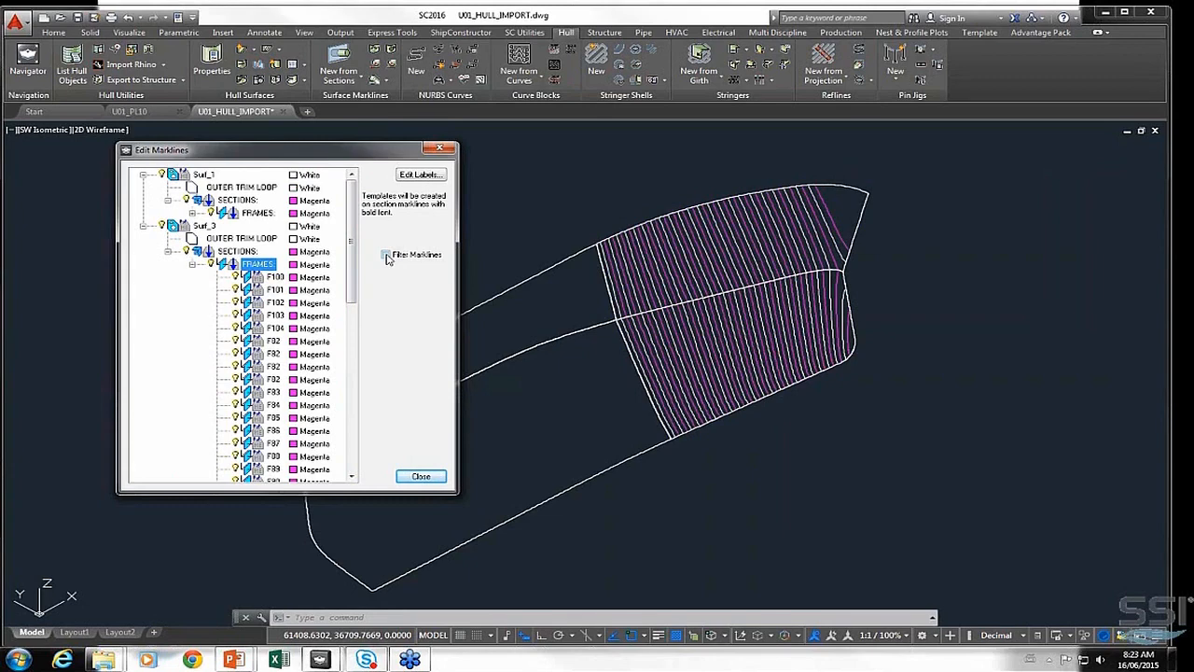
# Filter the marklines by name so that only HF-106 is included
pyautogui.click(389, 260)
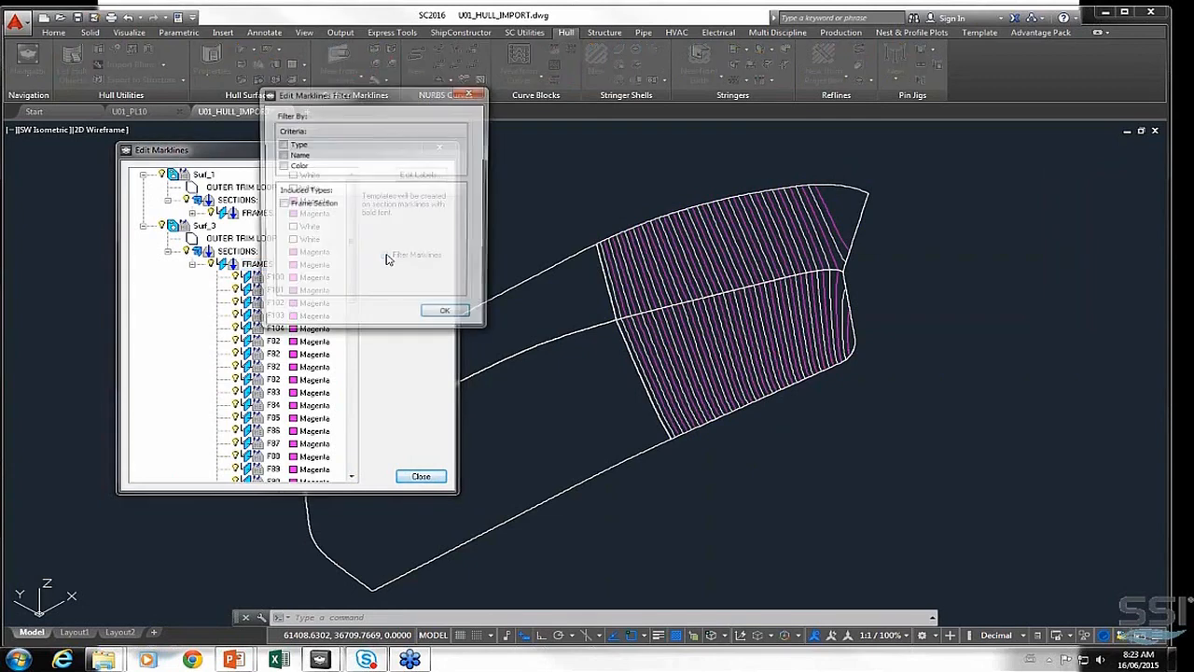
pyautogui.click(295, 156)
pyautogui.click(281, 155)
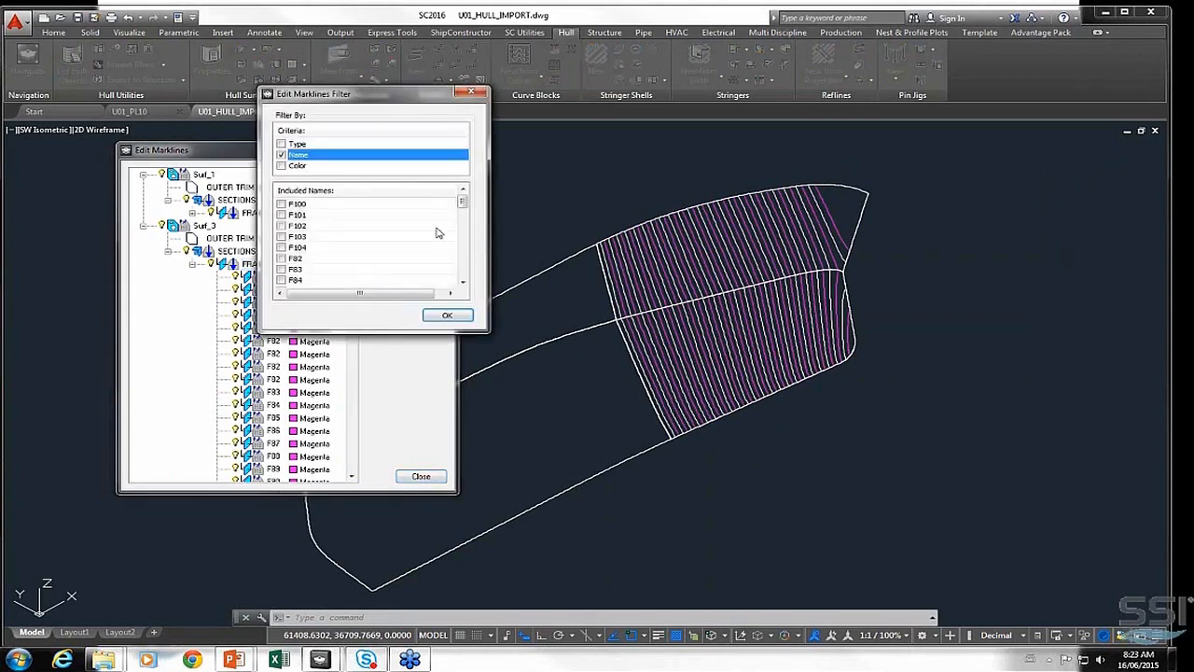
pyautogui.moveTo(466, 209); pyautogui.dragTo(469, 261)
pyautogui.click(464, 281)
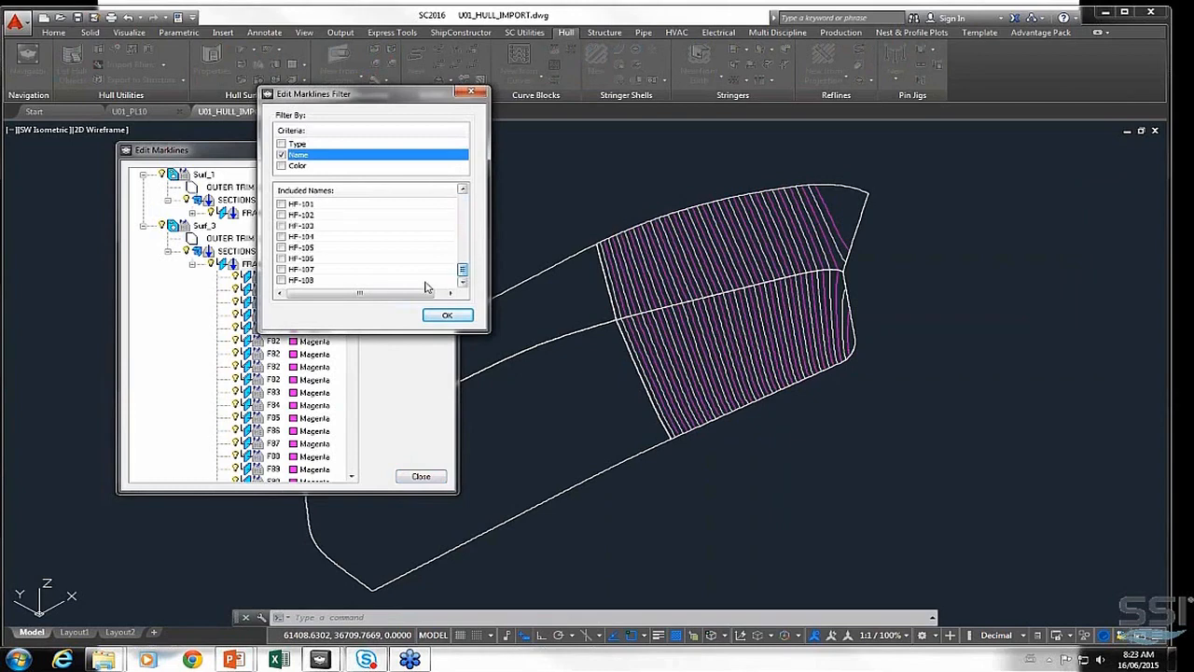
pyautogui.click(281, 259)
pyautogui.click(449, 316)
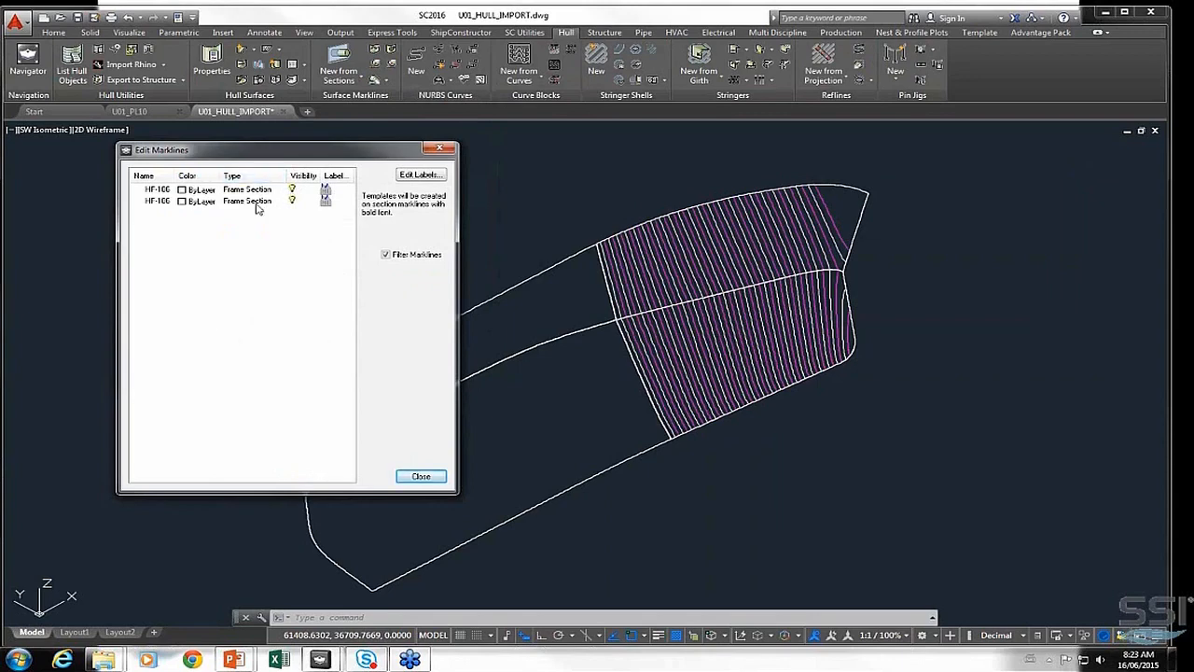
# Extract NURBS curves from both HF-106 marklines without deleting the surface marklines
pyautogui.click(158, 190)
pyautogui.keyDown('shift'); pyautogui.click(155, 201); pyautogui.keyUp('shift')
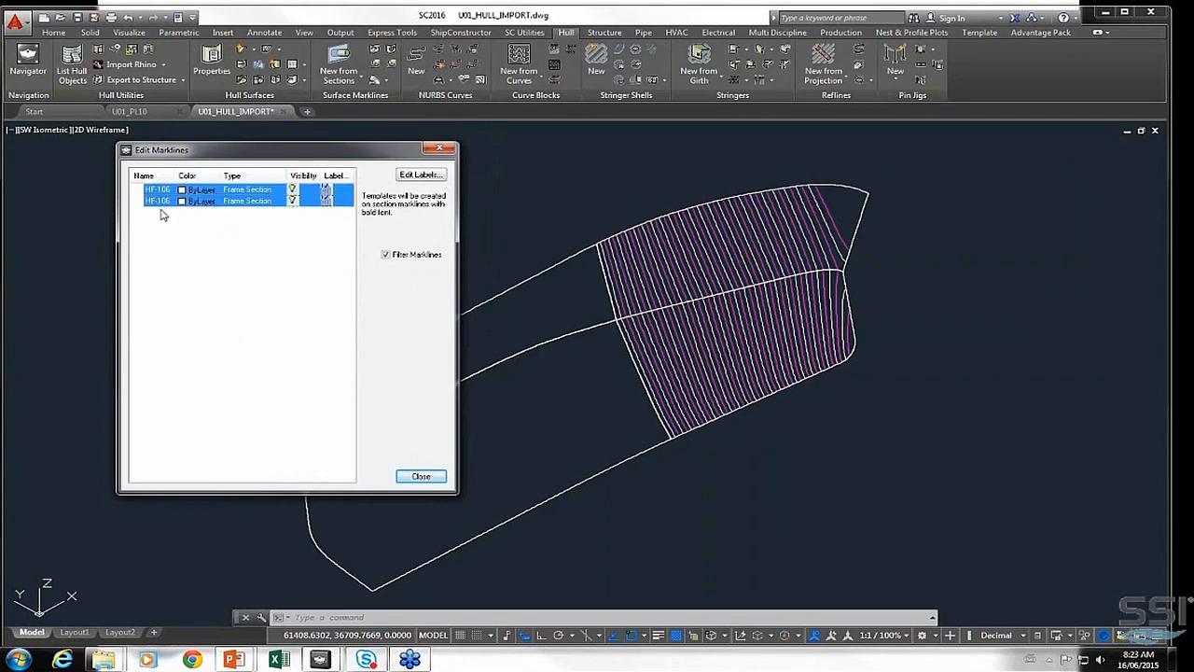
pyautogui.rightClick(167, 195)
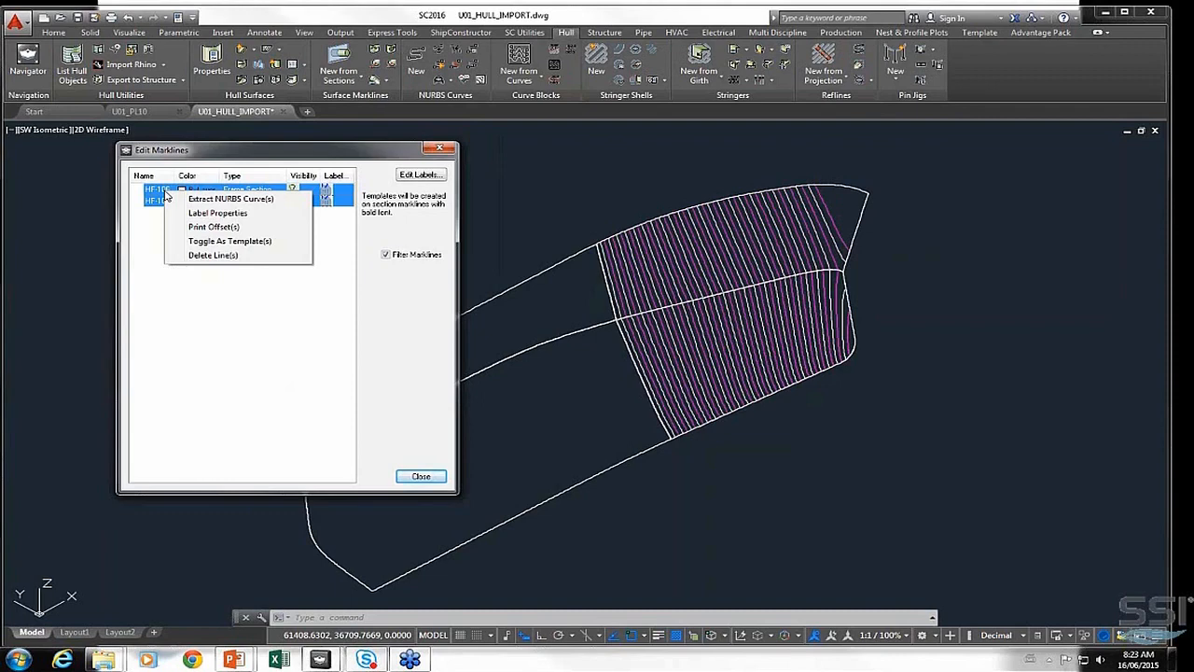
pyautogui.click(224, 198)
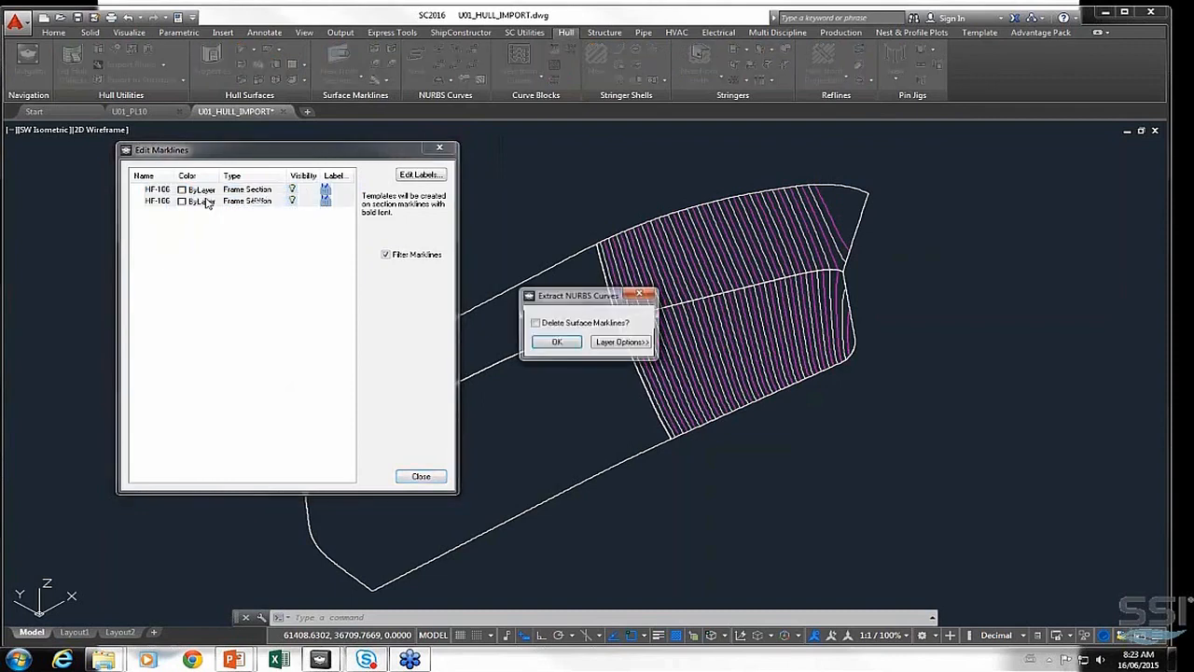
pyautogui.click(557, 342)
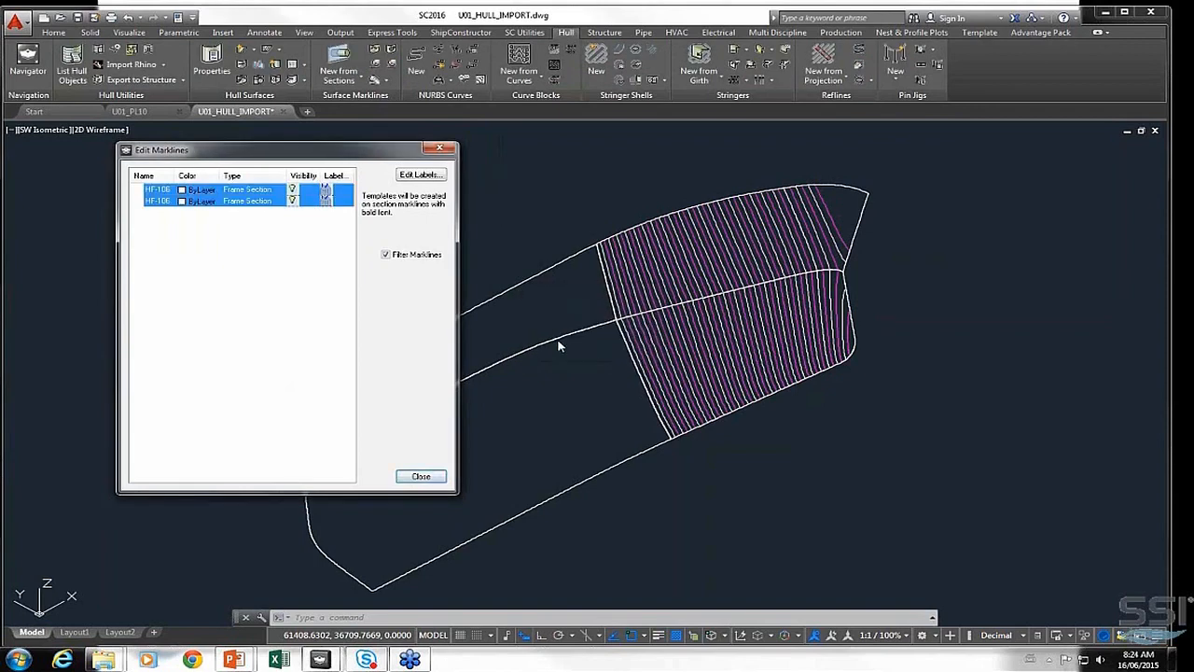
# Remove the markline filter and hide the frame marklines of both Surf_3 and Surf_1
pyautogui.click(386, 255)
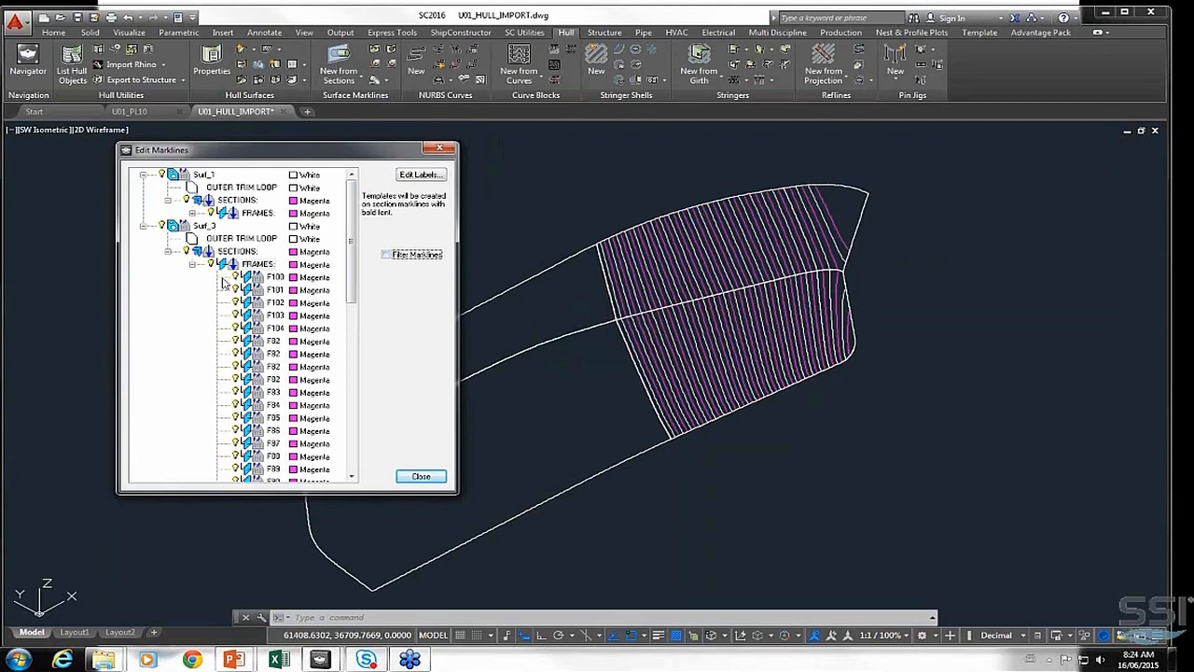
pyautogui.click(212, 265)
pyautogui.click(211, 213)
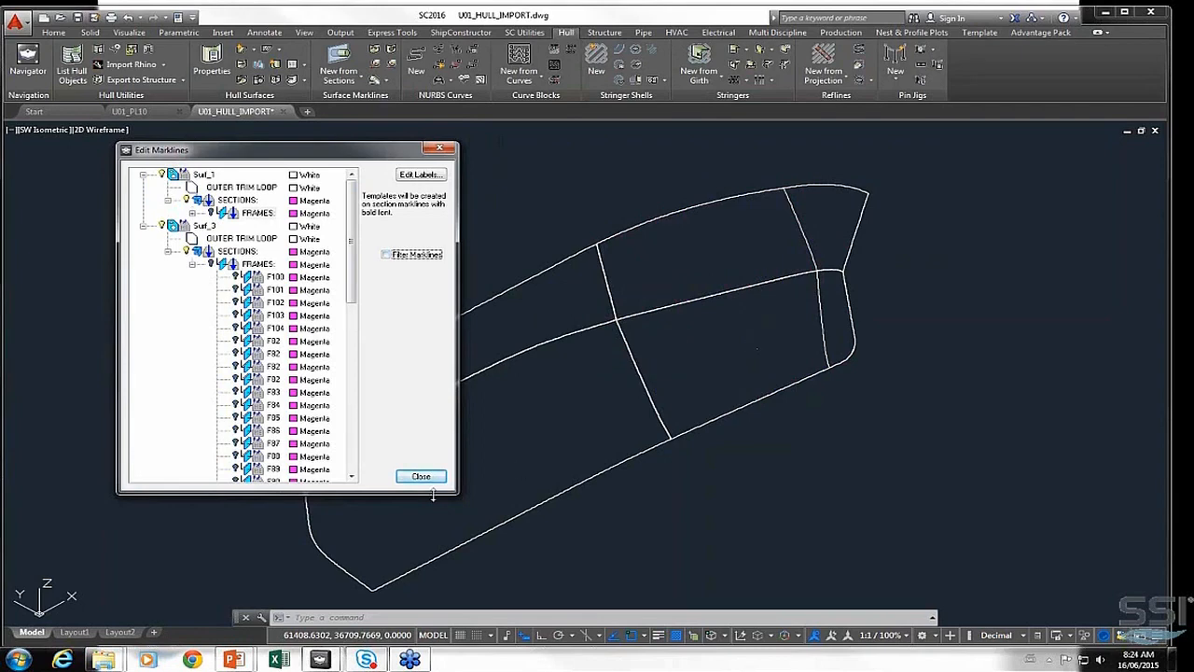
# Close the markline editor and highlight the upper and lower extracted HF-106 NURBS curves to identify them
pyautogui.moveTo(353, 156); pyautogui.dragTo(306, 182)
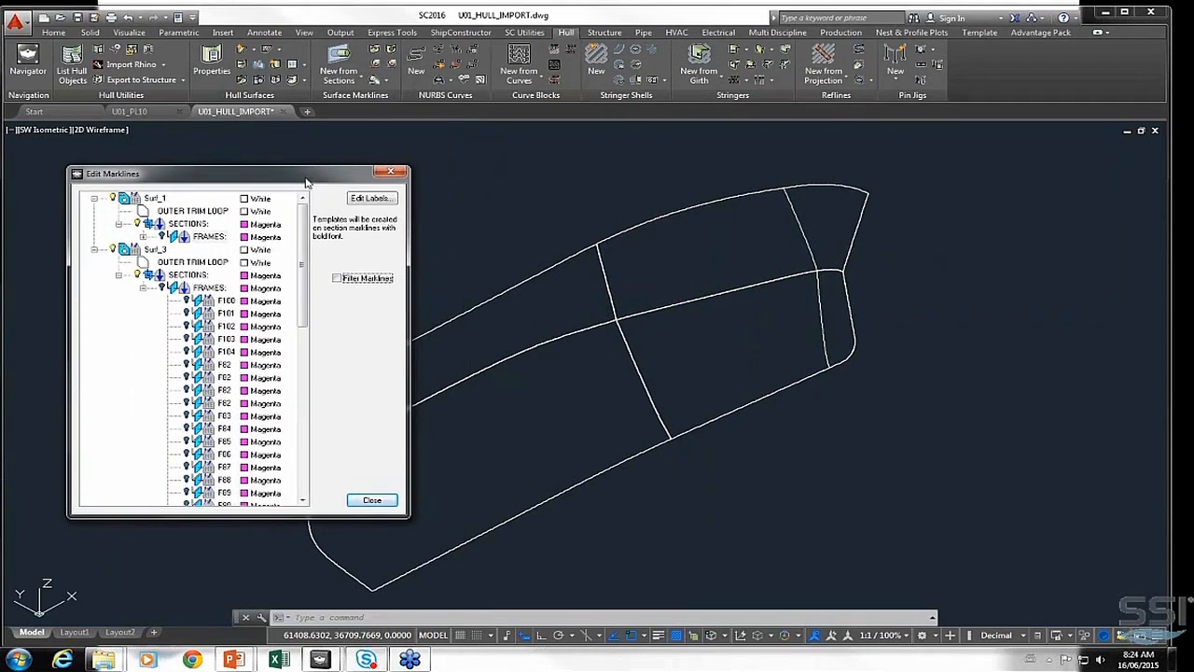
pyautogui.click(372, 500)
pyautogui.click(804, 229)
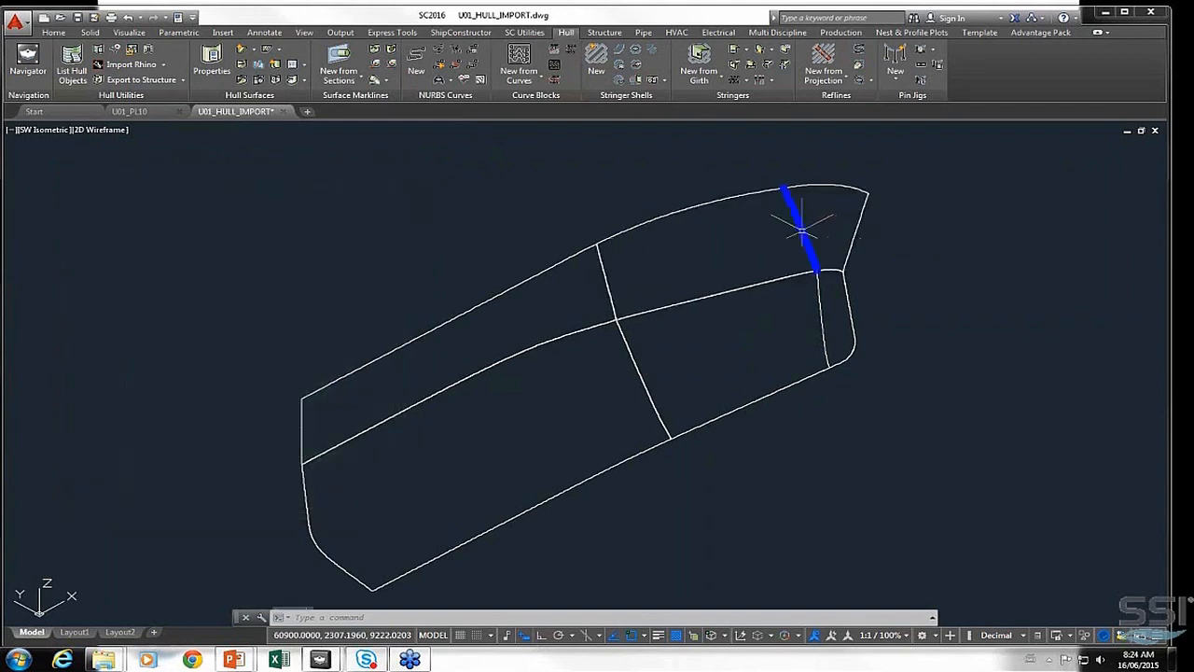
pyautogui.click(821, 315)
pyautogui.press('Escape')
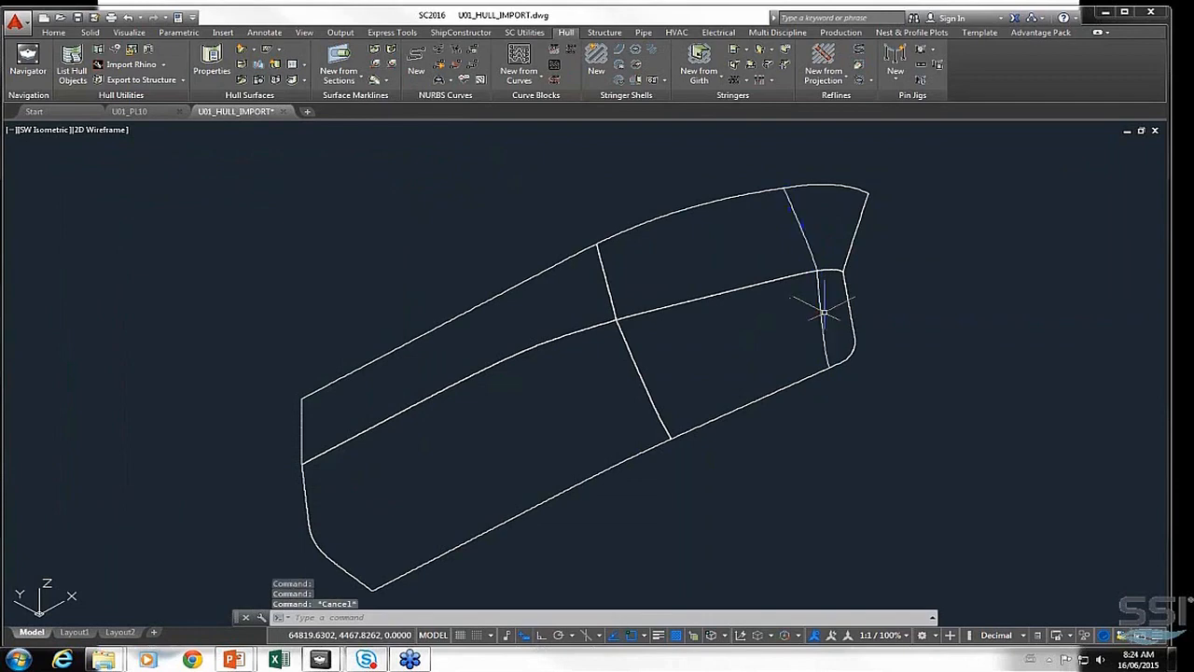
# Check the name and NURBS curve properties of the upper extracted curve, leaving them as they are
pyautogui.click(800, 229)
pyautogui.rightClick(803, 241)
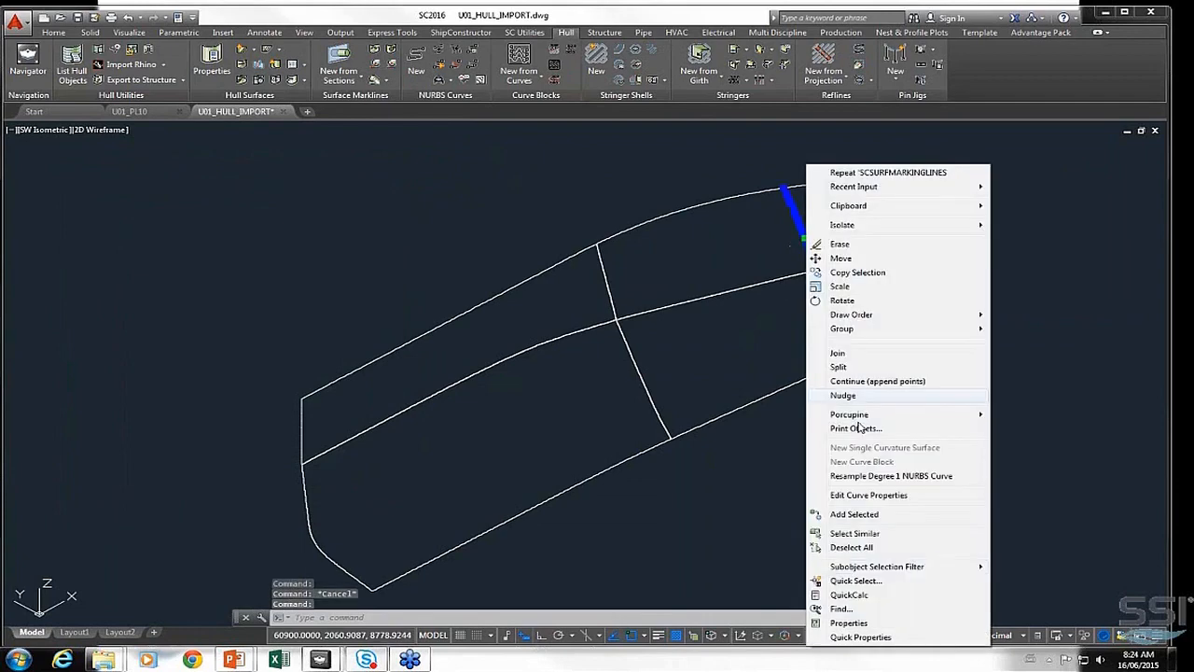
pyautogui.click(849, 623)
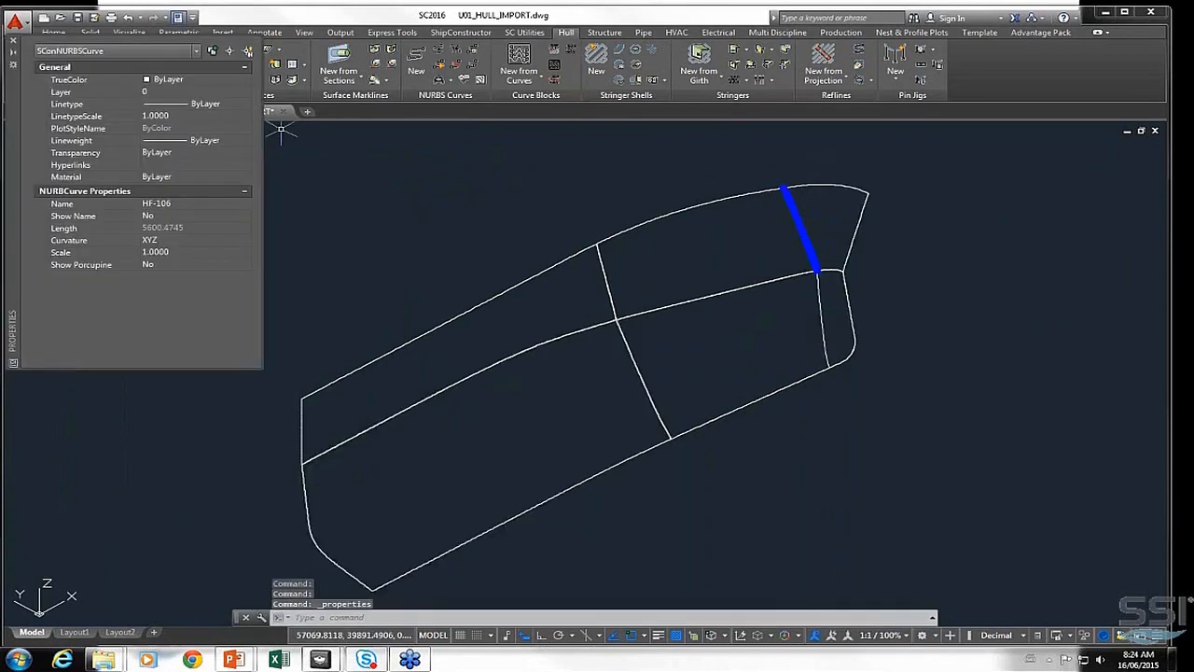
pyautogui.click(13, 40)
# Join the upper and lower HF-106 NURBS curves into one curve with a 20 mm tolerance
pyautogui.click(819, 313)
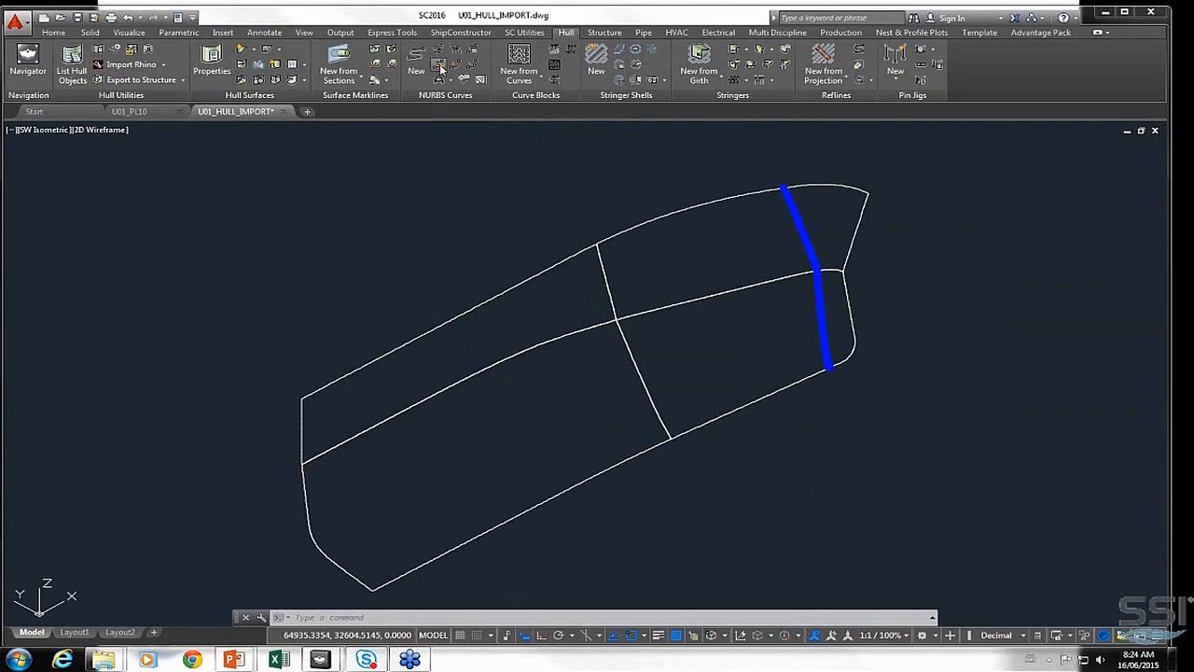
pyautogui.click(442, 71)
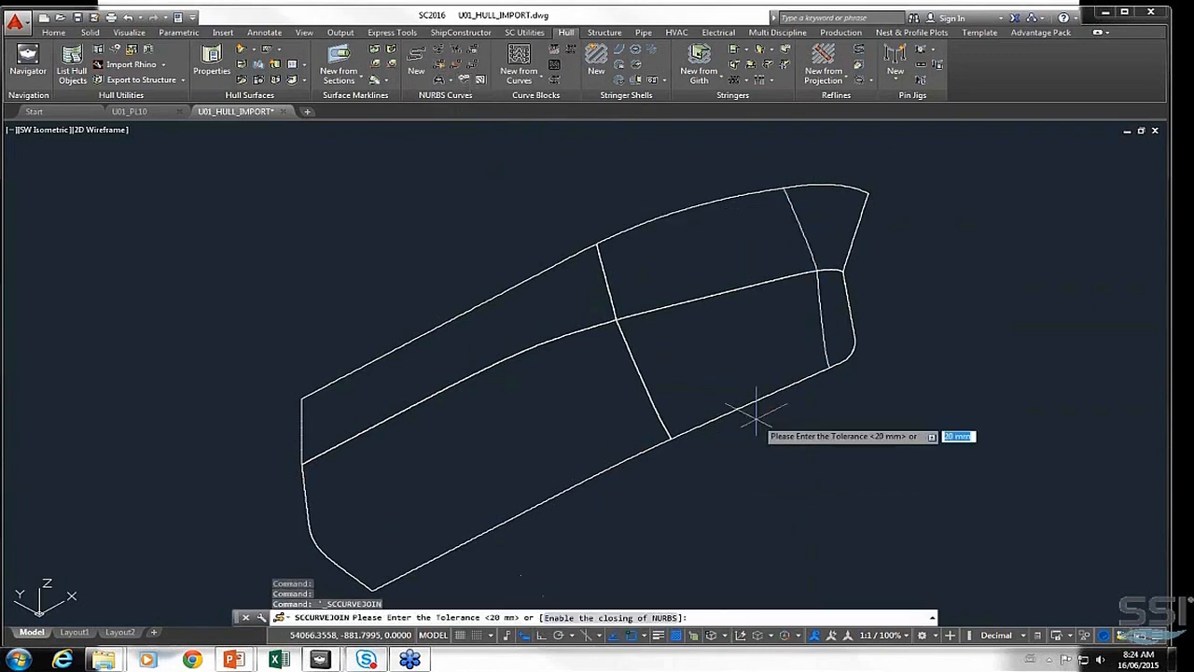
pyautogui.press('Return')
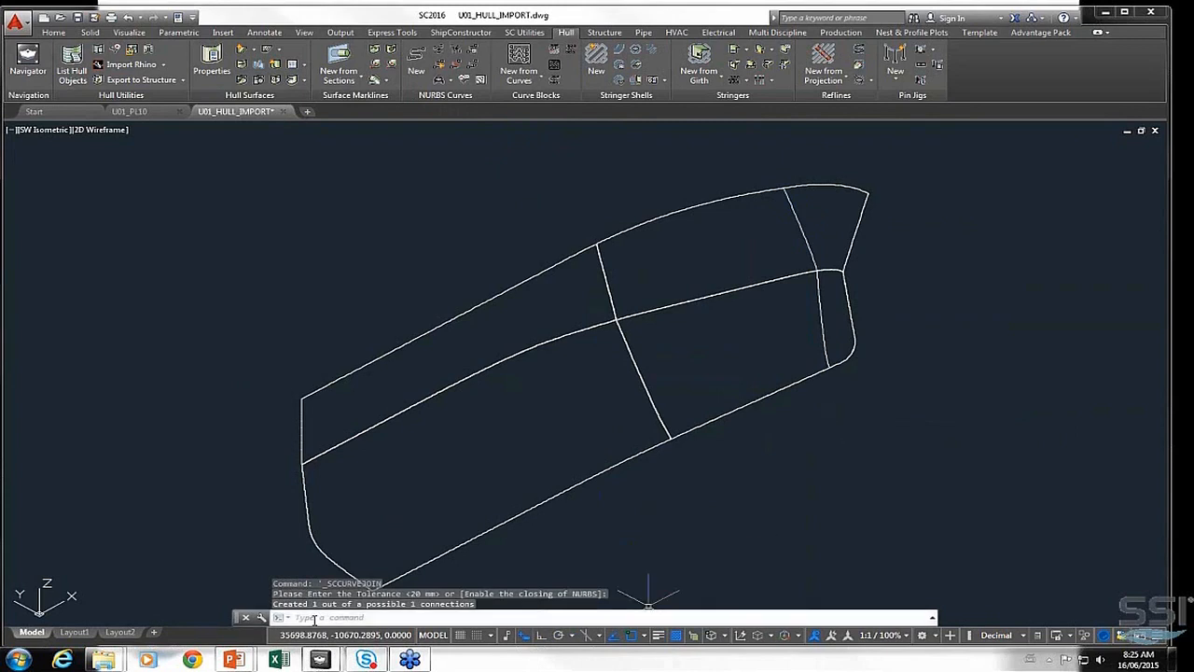
# Create a planar frame group named U01_HF106 from the joined curve, keeping the geometry, and dismiss the creation report
pyautogui.click(809, 244)
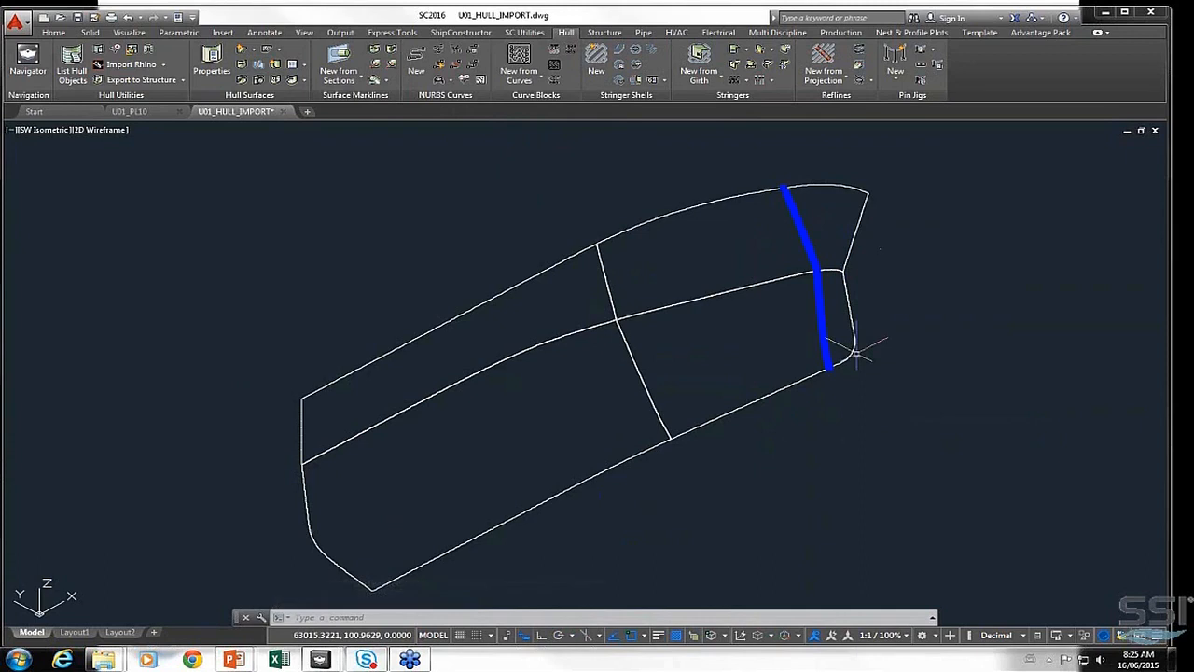
pyautogui.click(604, 32)
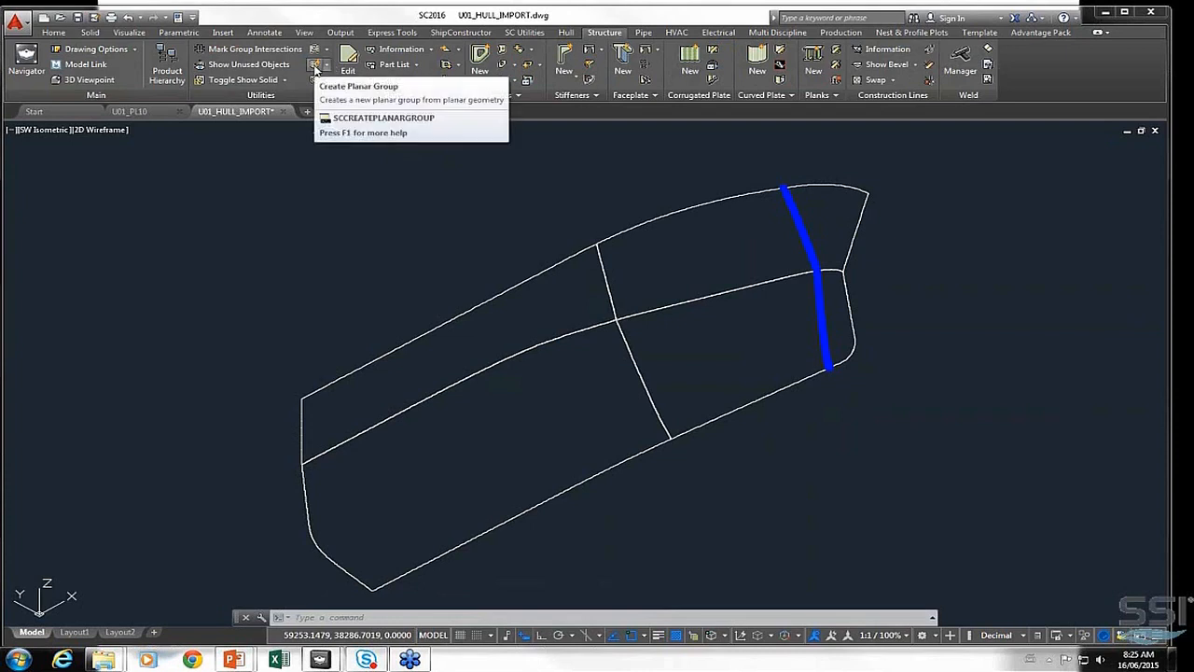
pyautogui.click(316, 70)
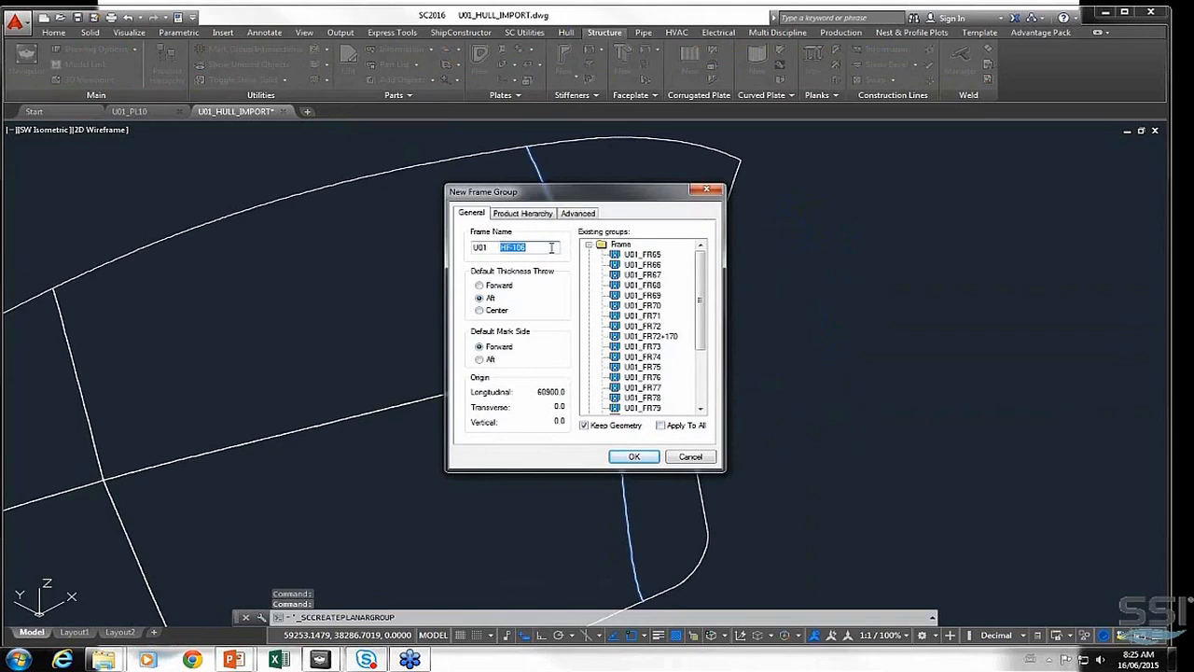
pyautogui.click(502, 248)
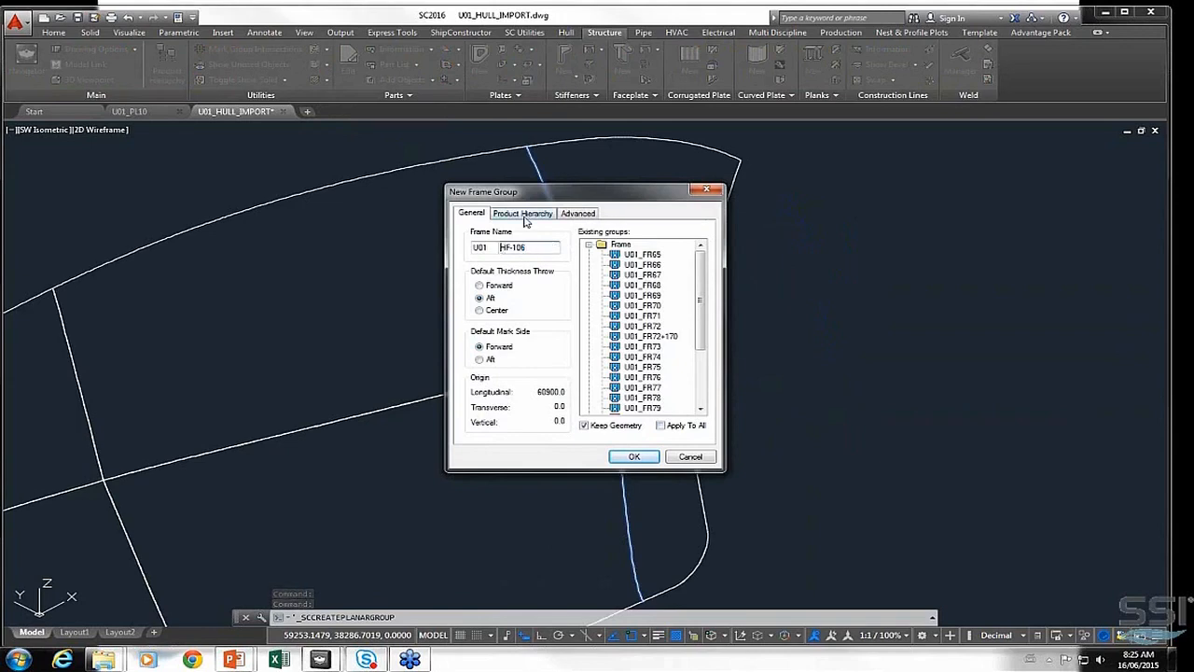
pyautogui.write('_')
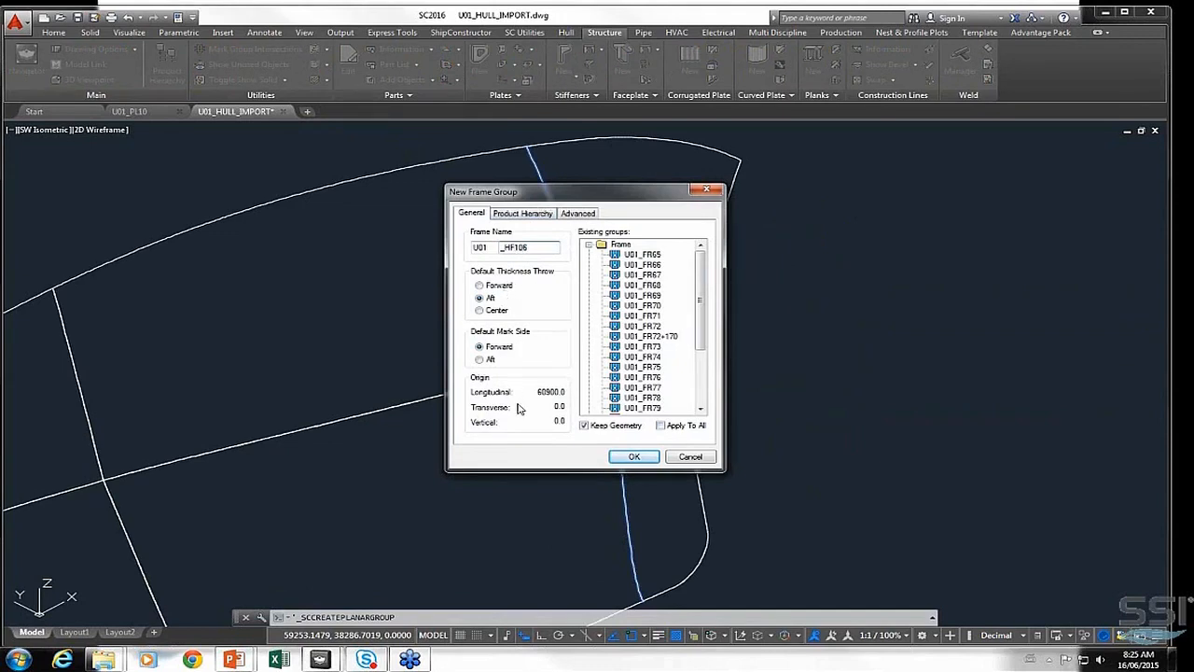
pyautogui.click(635, 457)
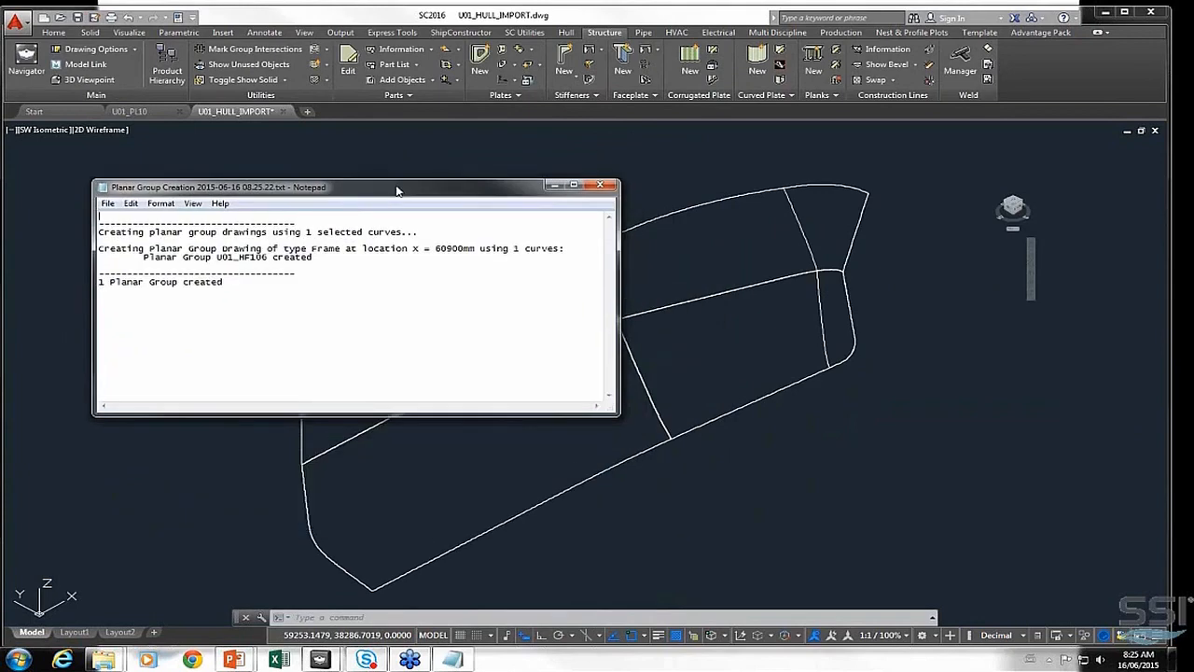
pyautogui.click(601, 187)
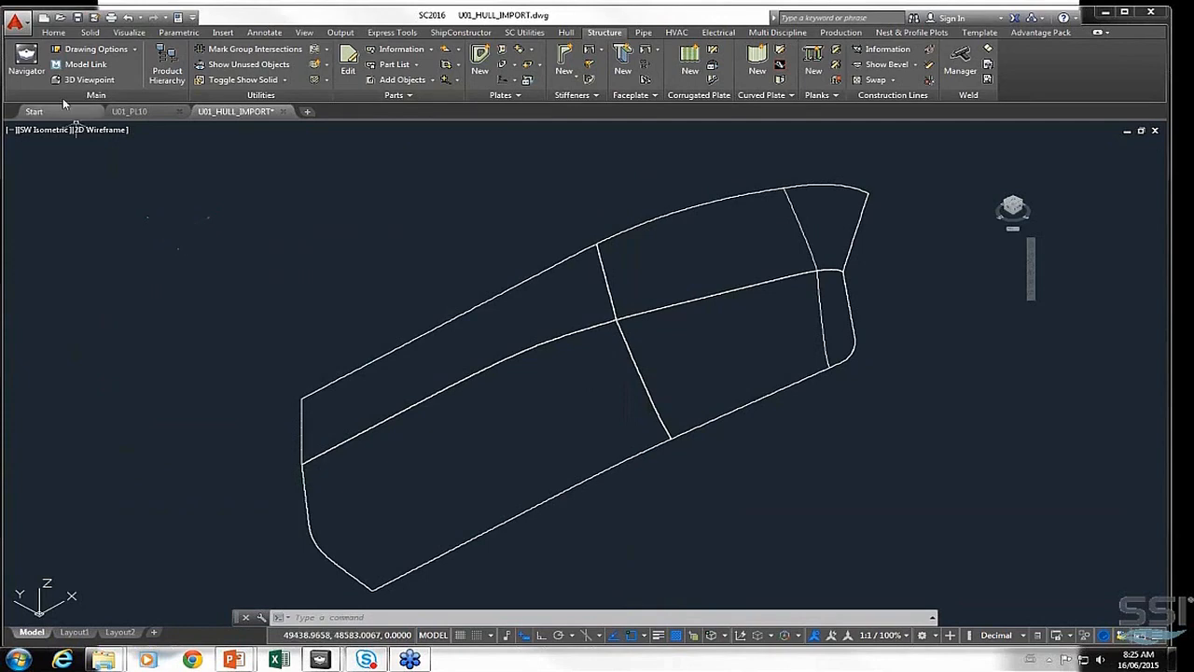
# Open the U01_HF106 frame drawing from unit U01's structure drawings
pyautogui.click(26, 63)
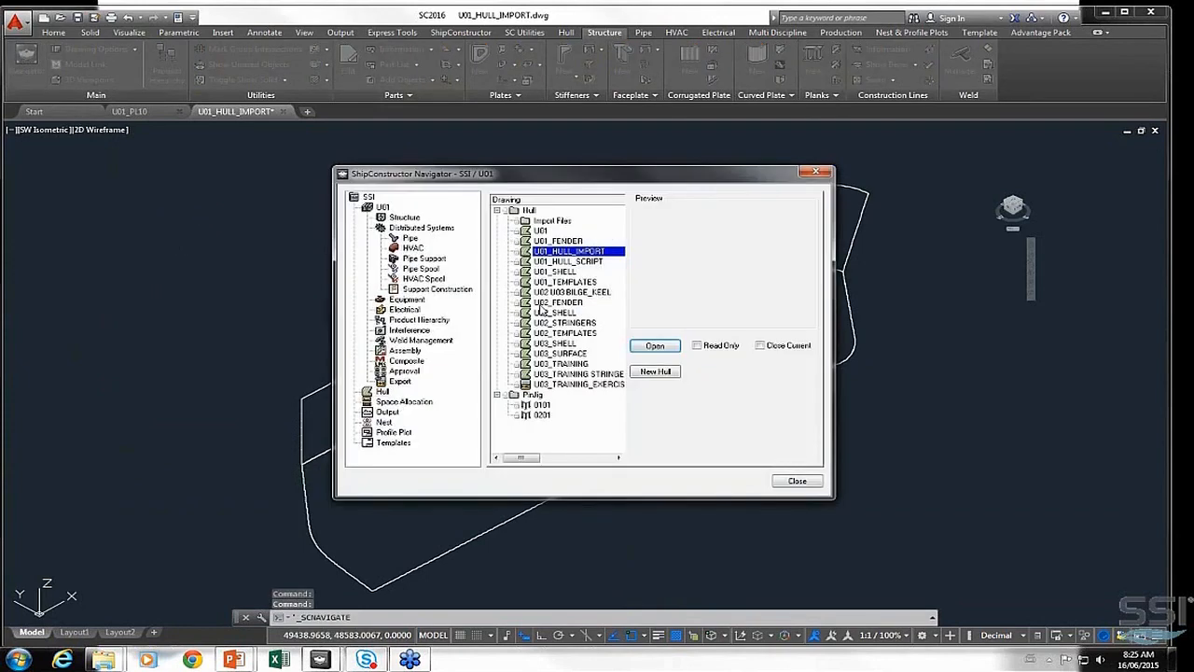
pyautogui.click(399, 218)
pyautogui.scroll(15, 560, 392)
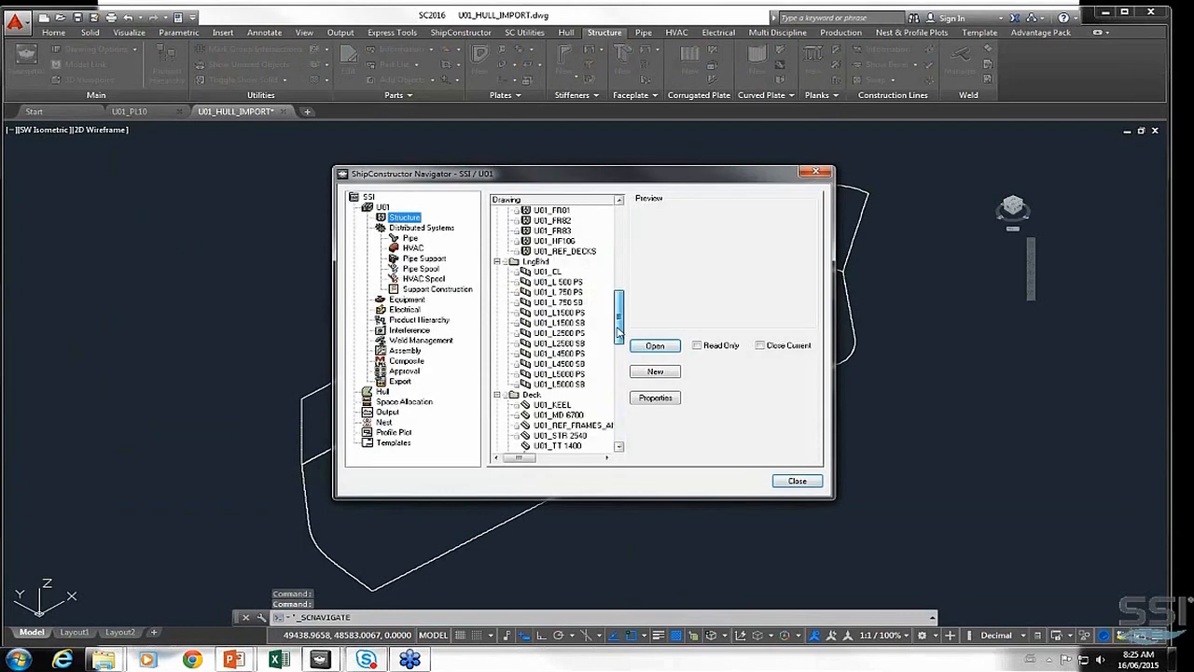
pyautogui.click(554, 395)
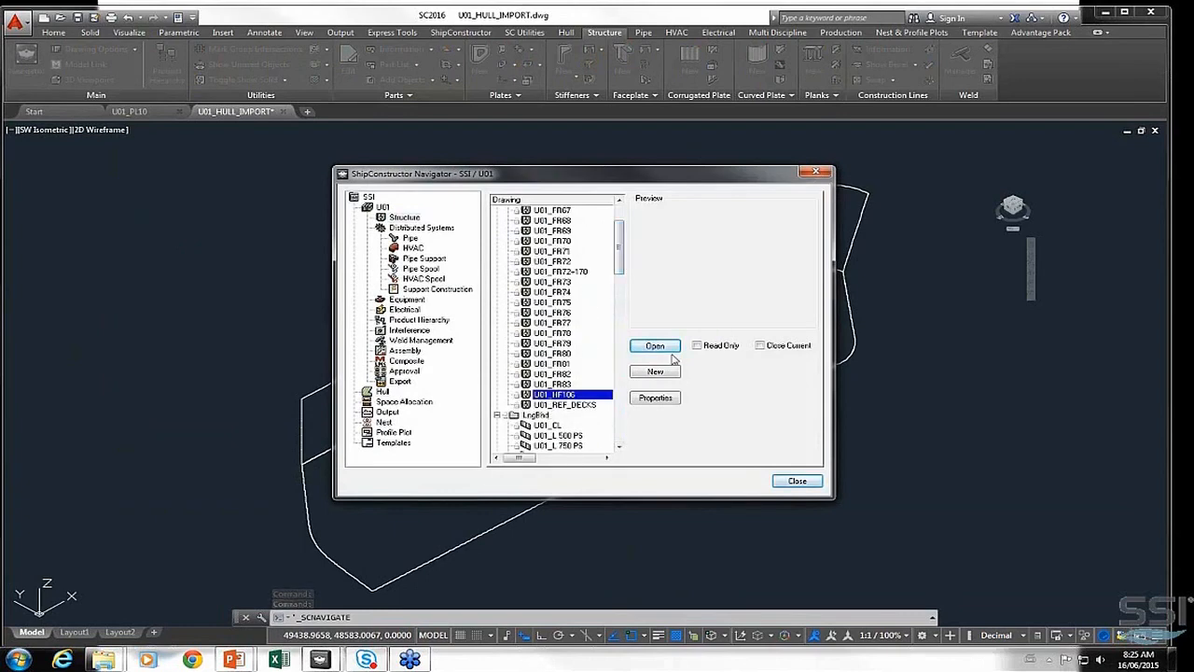
pyautogui.click(656, 346)
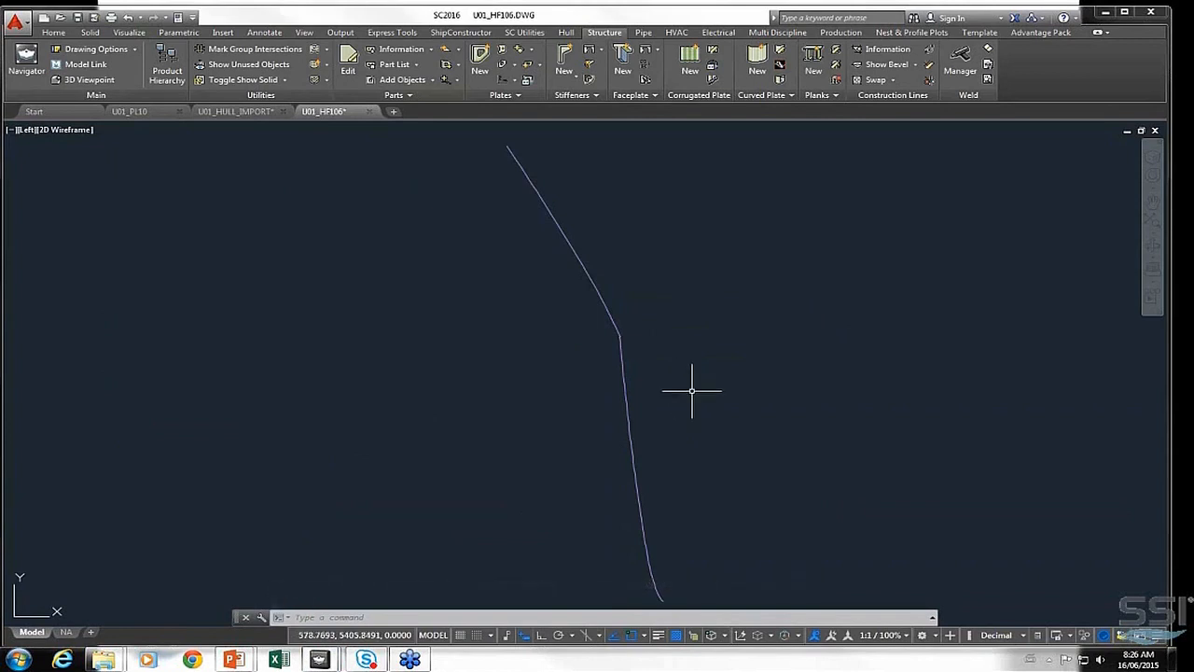
# Mark the moldplane intersections of U01_CL, U01_MD 6700 and U01_TWD 4100 in the frame drawing, with labels shown
pyautogui.click(264, 52)
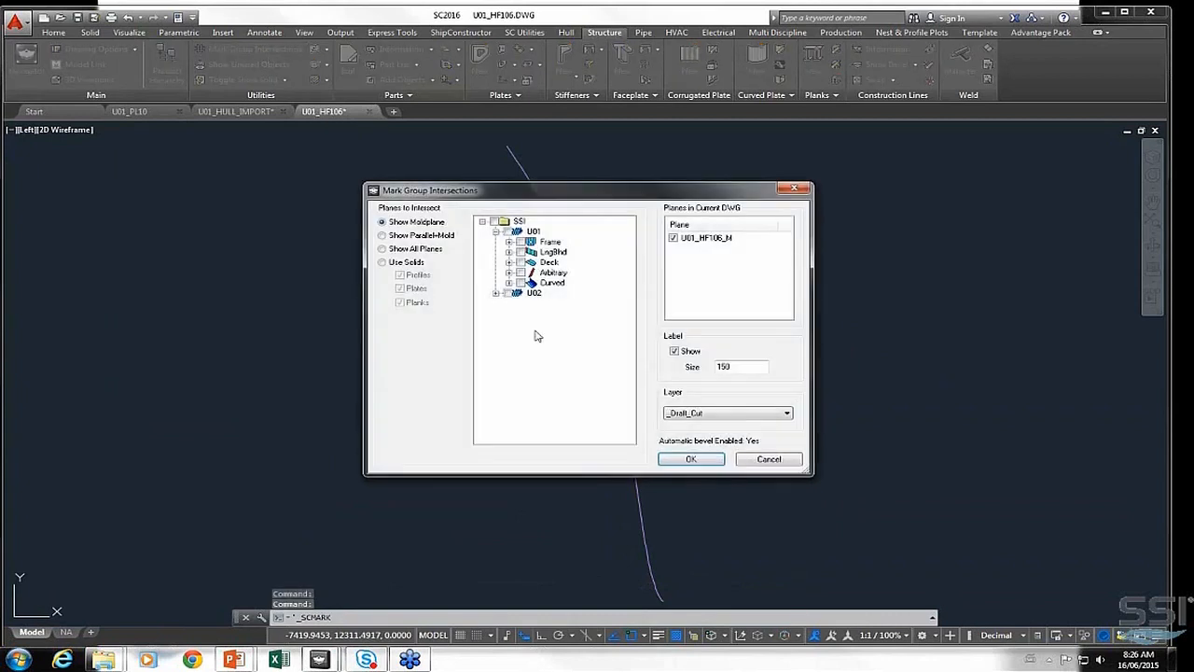
pyautogui.click(511, 243)
pyautogui.click(507, 221)
pyautogui.click(508, 252)
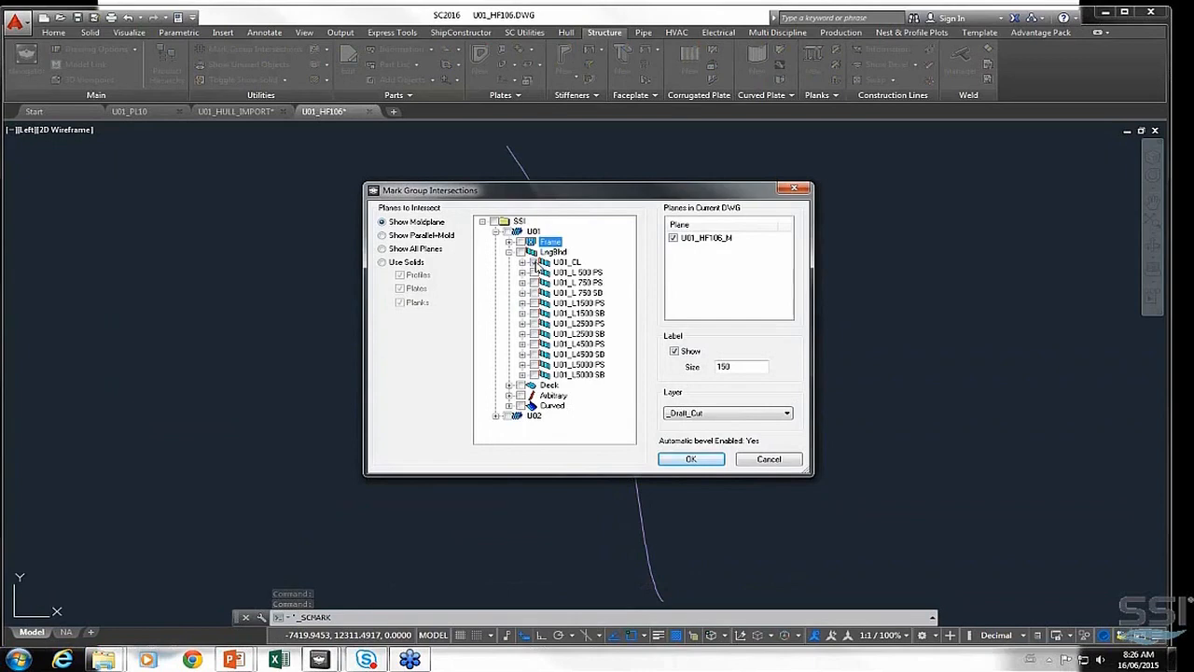
pyautogui.click(509, 252)
pyautogui.click(508, 263)
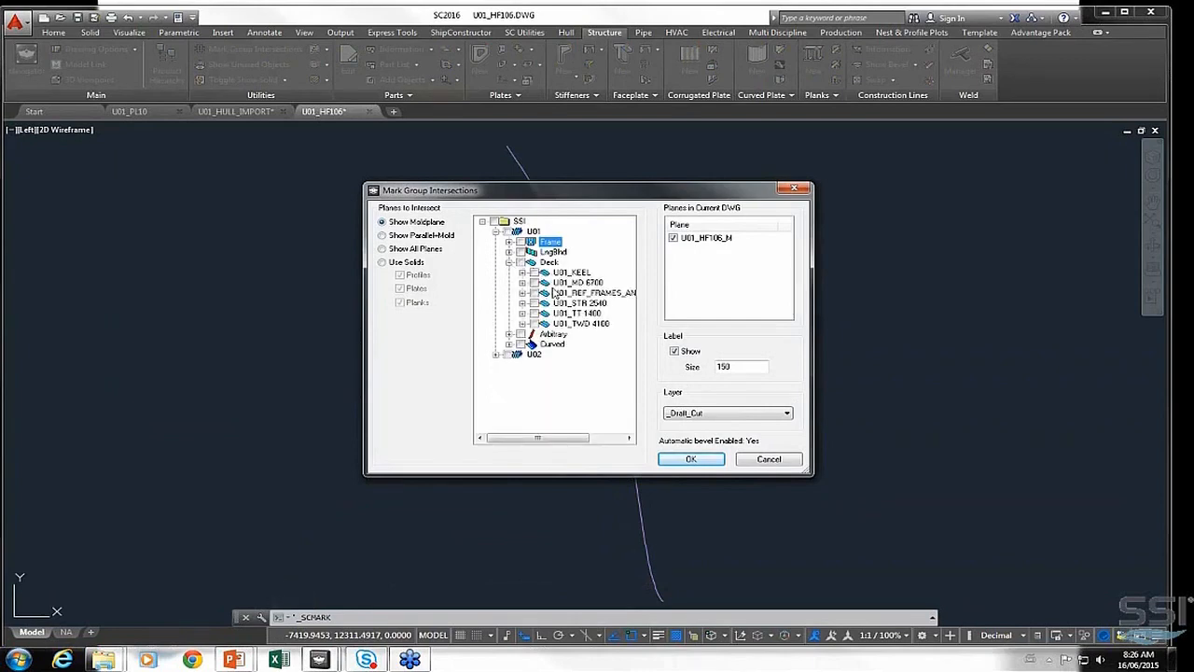
pyautogui.click(533, 323)
pyautogui.click(712, 461)
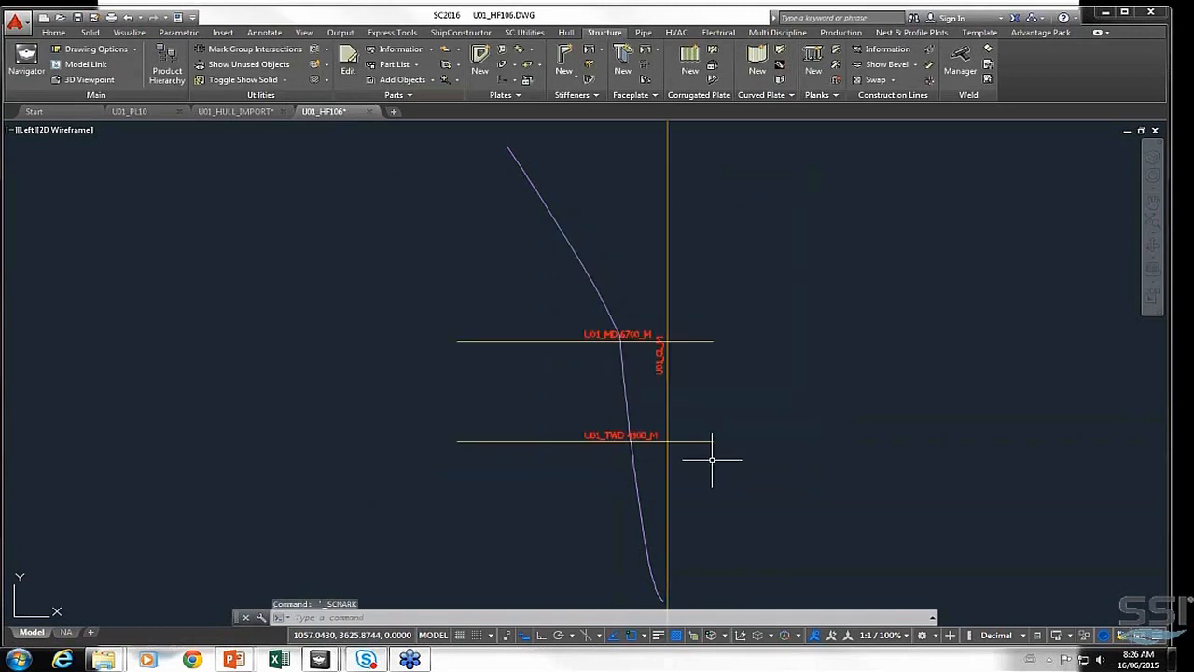
# Create a PL07 plate with aft throw and port part side, bounded by the hull curve, centreline and two deck lines
pyautogui.click(480, 59)
pyautogui.click(648, 399)
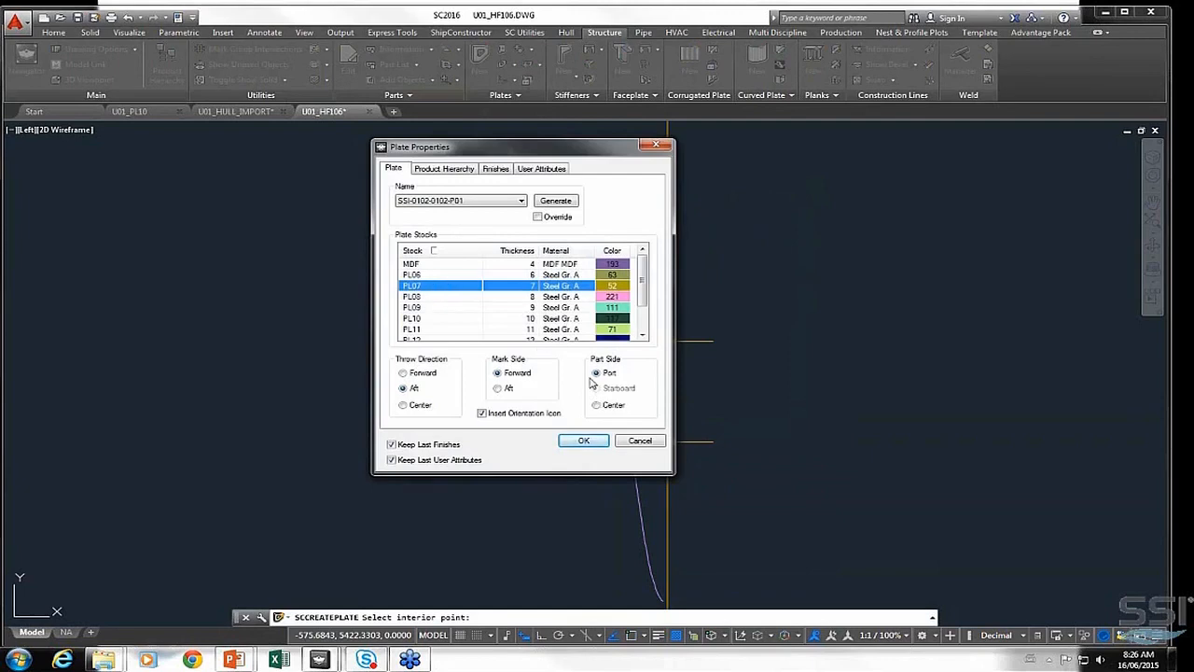
pyautogui.click(469, 170)
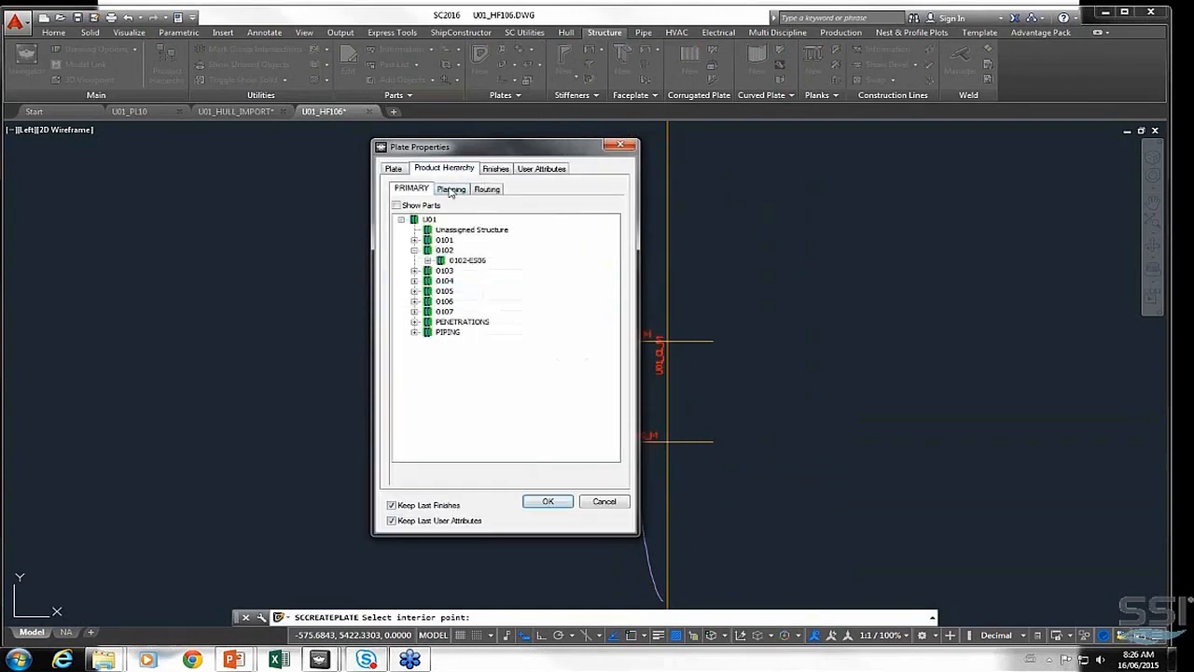
pyautogui.click(393, 169)
pyautogui.click(584, 442)
# Check the bevel labels along the new plate's hull-side edge and save the frame drawing
pyautogui.scroll(3, 641, 383)
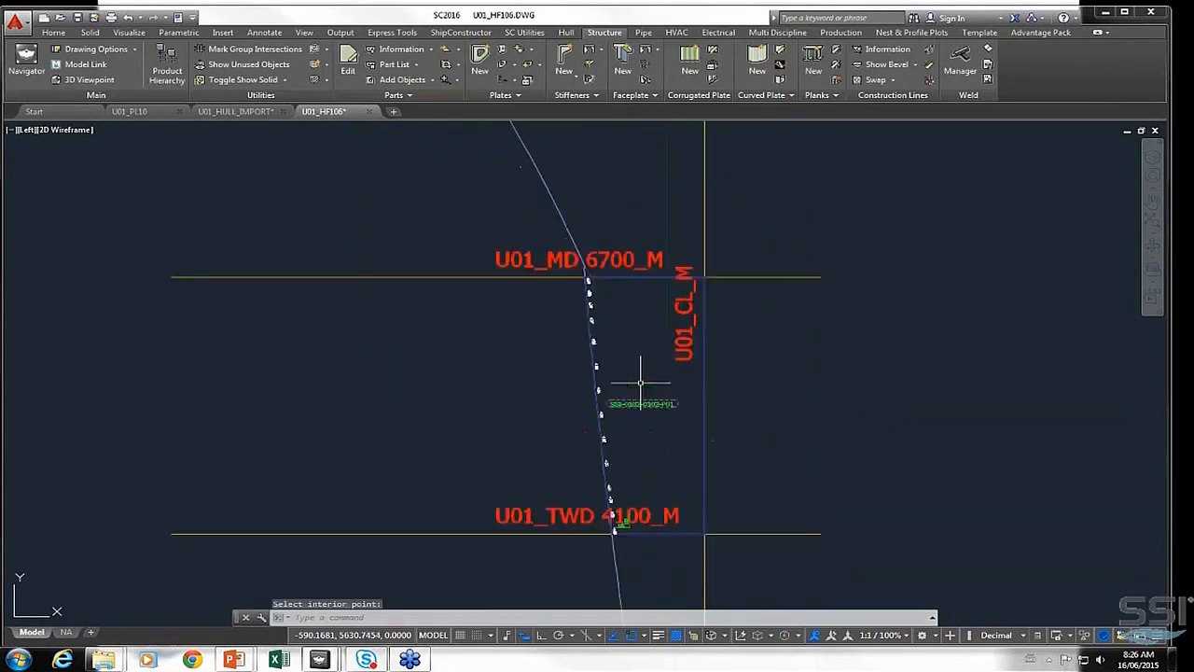
pyautogui.scroll(3, 571, 313)
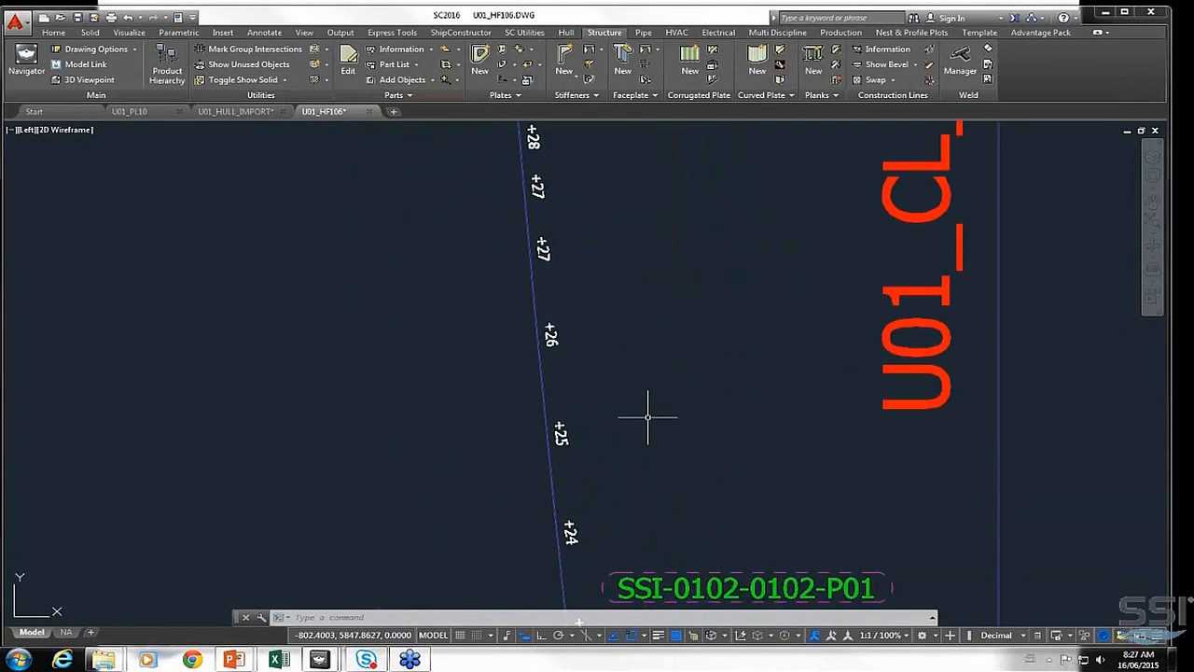
pyautogui.scroll(-5, 648, 417)
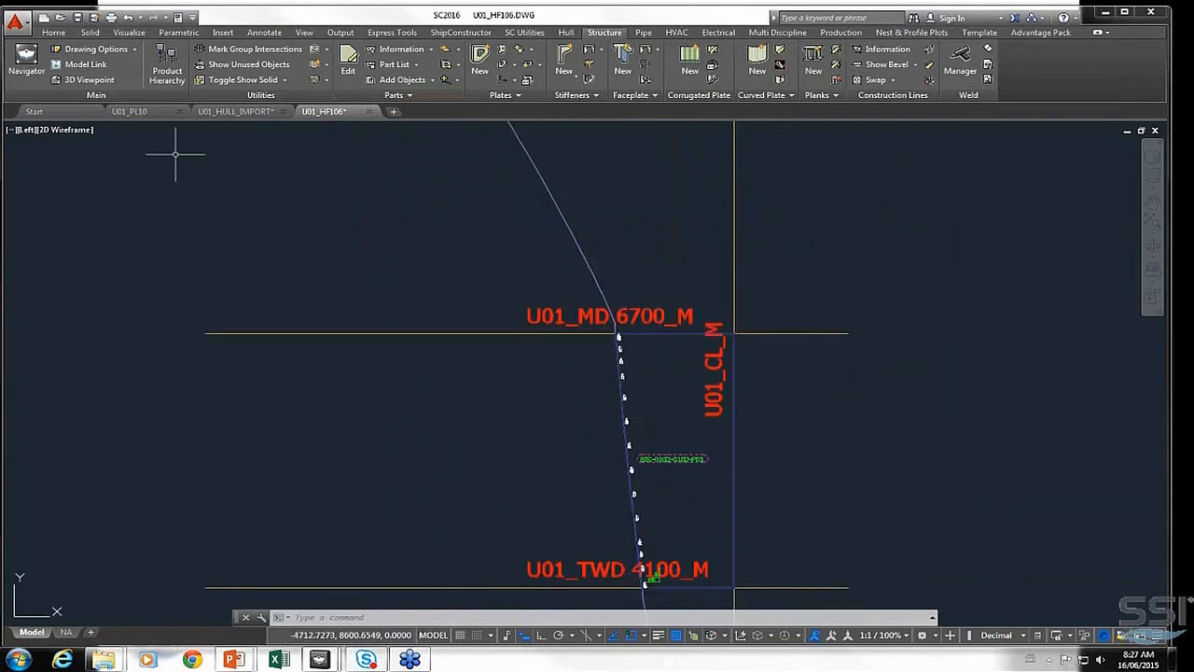
pyautogui.click(80, 18)
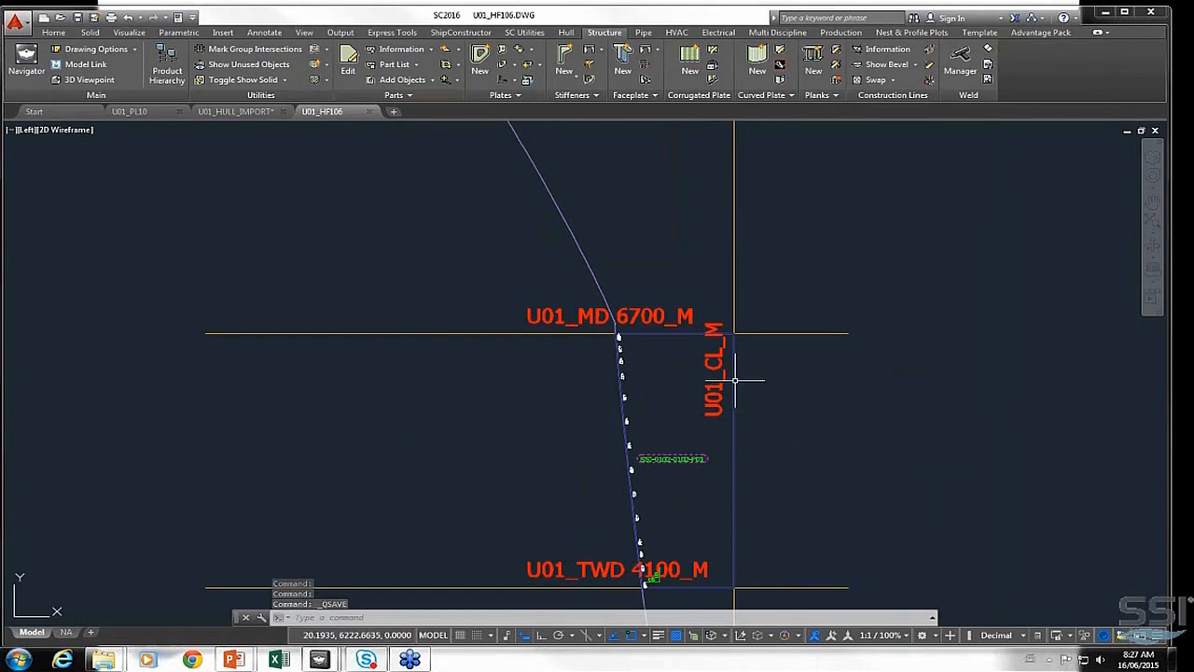
# Examine the plate's bevel labels up close near the main deck corner and along the hull-side edge
pyautogui.scroll(5, 597, 341)
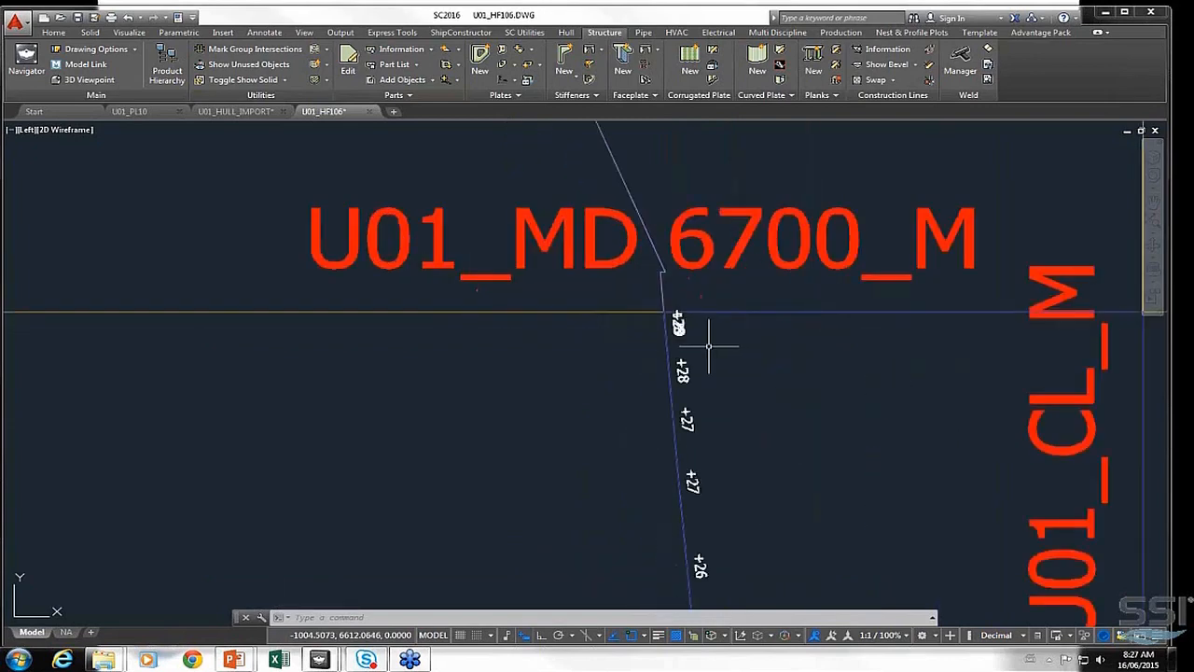
pyautogui.scroll(5, 709, 346)
pyautogui.click(597, 409)
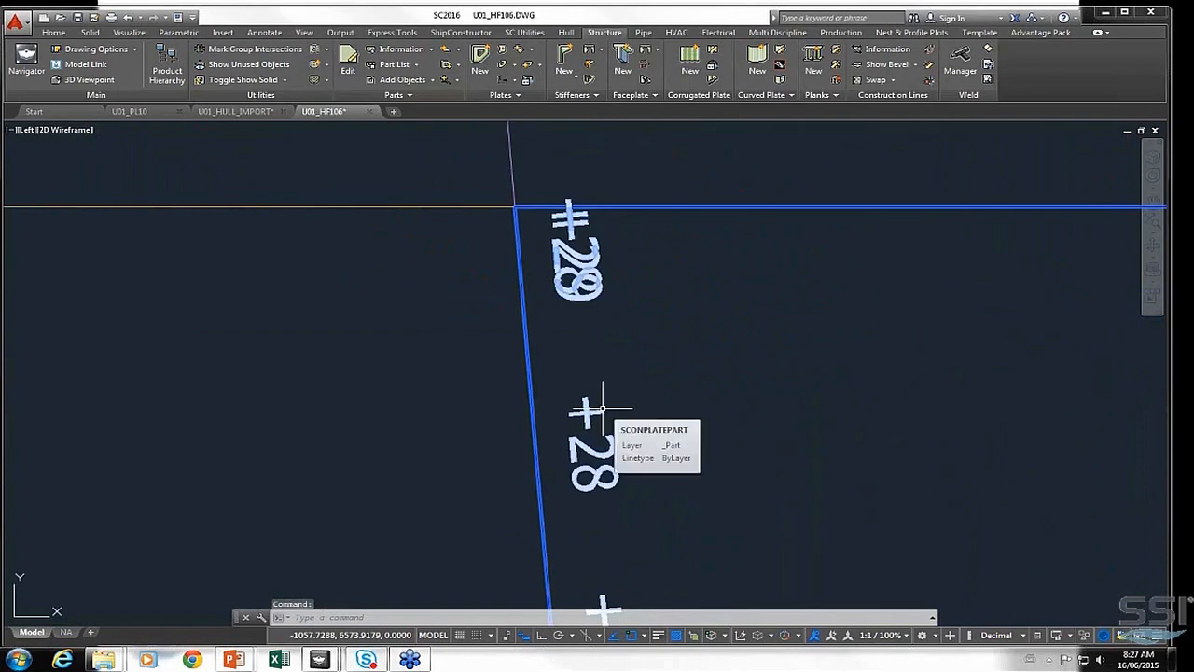
pyautogui.hotkey('ctrl', 's')
pyautogui.press('Escape')
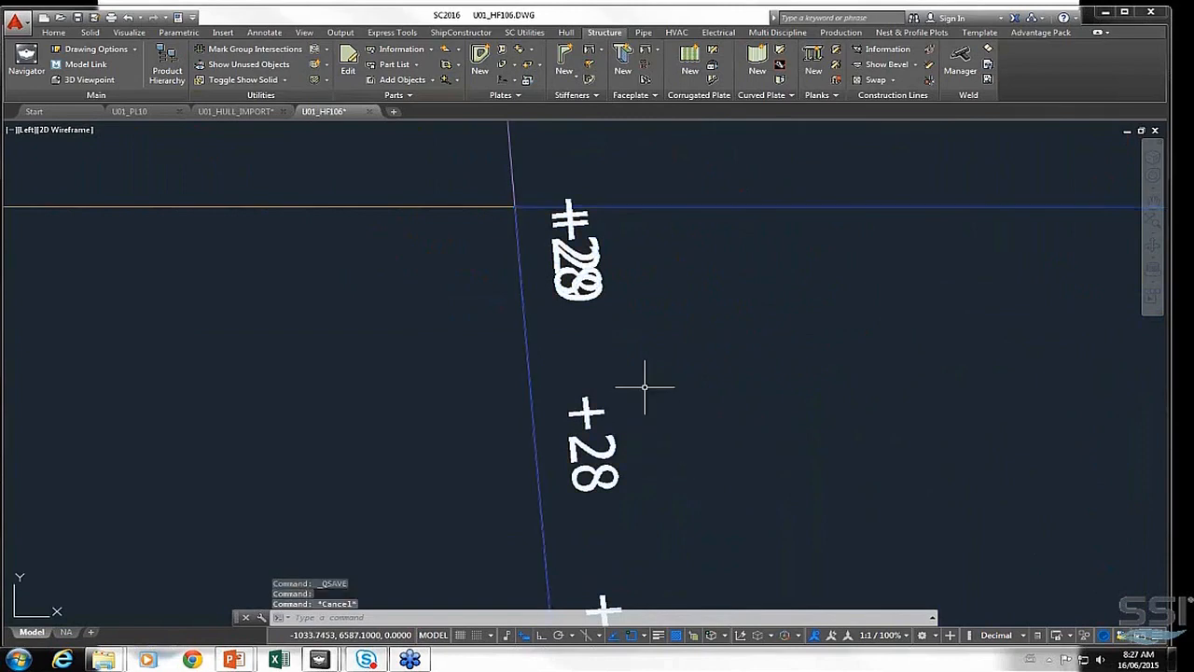
pyautogui.scroll(-5, 660, 422)
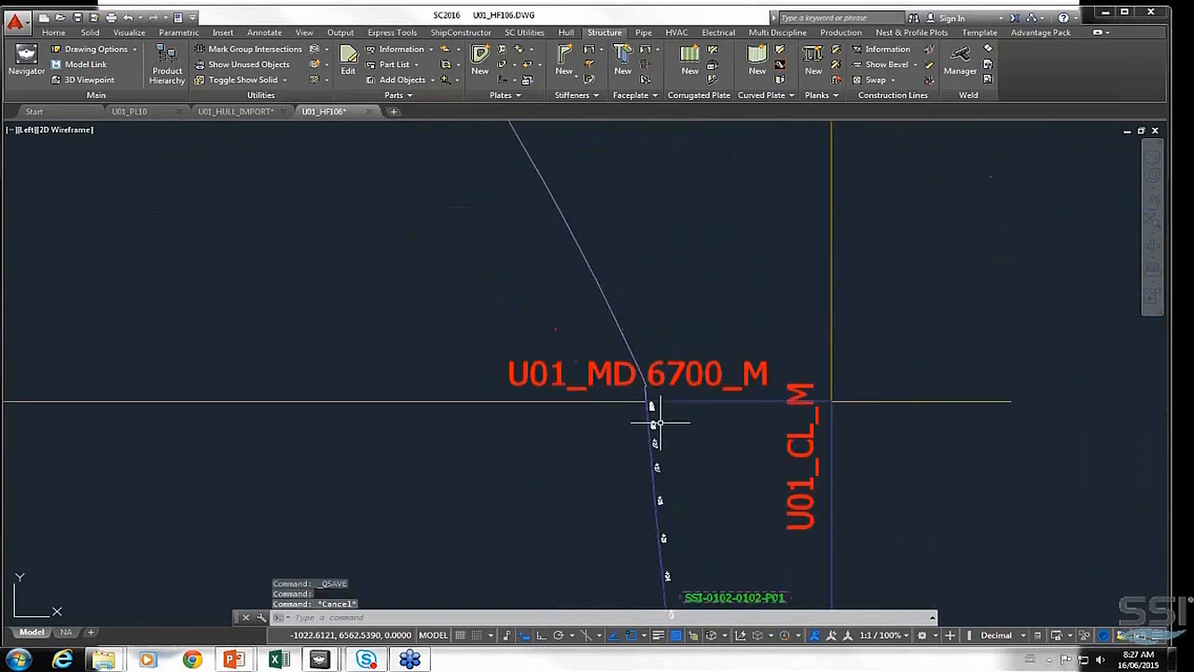
pyautogui.moveTo(653, 420); pyautogui.dragTo(566, 306, button='middle')
pyautogui.scroll(-3, 567, 308)
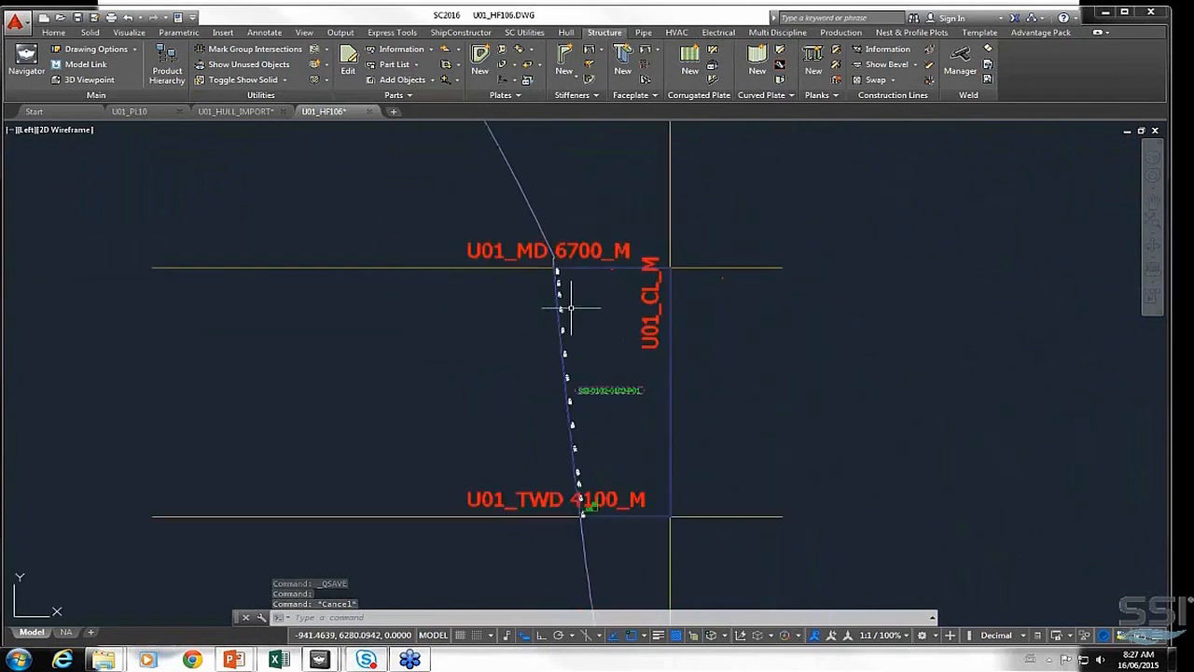
# Close the U01_HF106 frame drawing with its changes saved, and switch to the Producing Planar Groups slide in PowerPoint
pyautogui.click(369, 112)
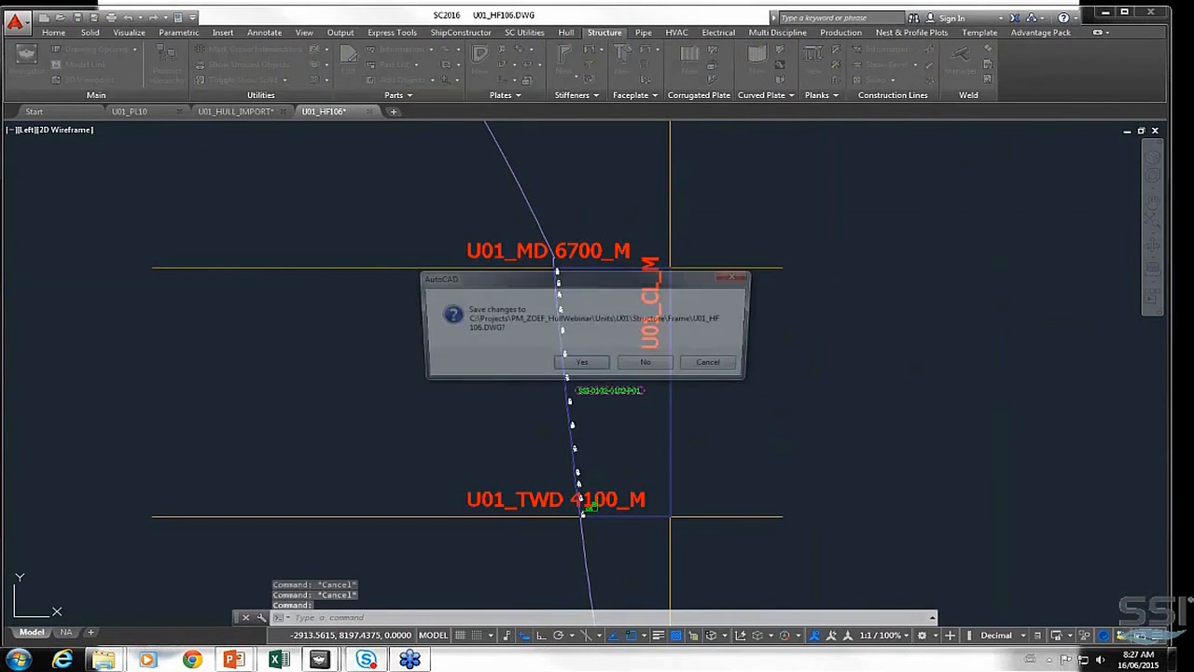
pyautogui.click(570, 367)
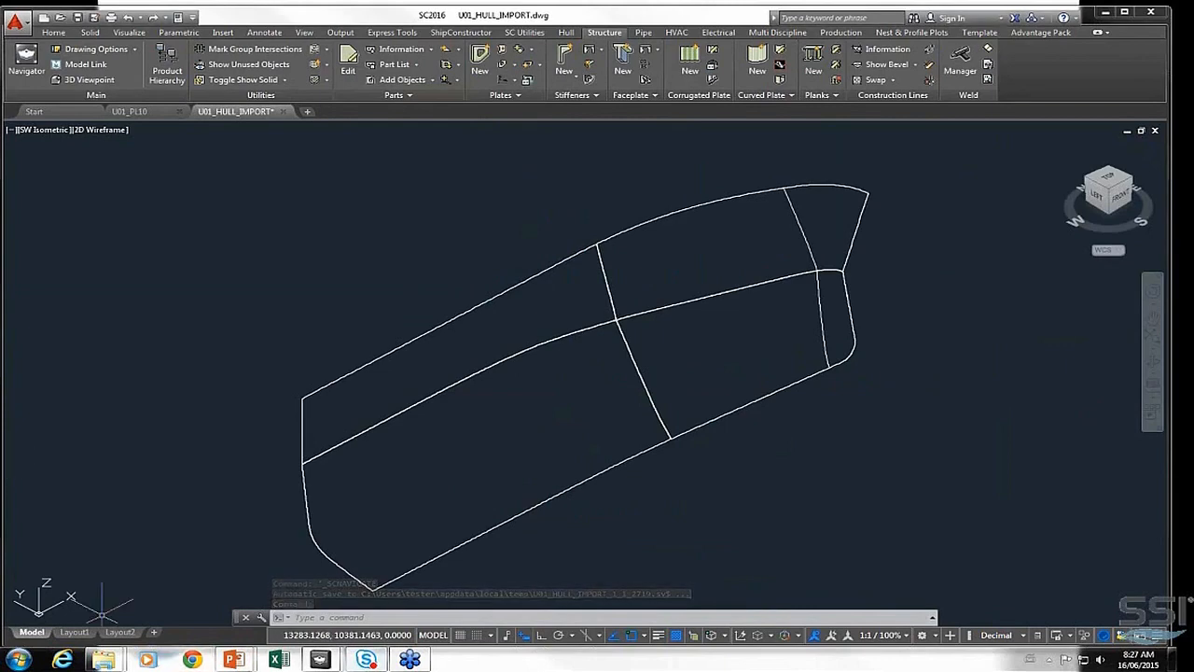
pyautogui.moveTo(234, 660)
pyautogui.click(325, 568)
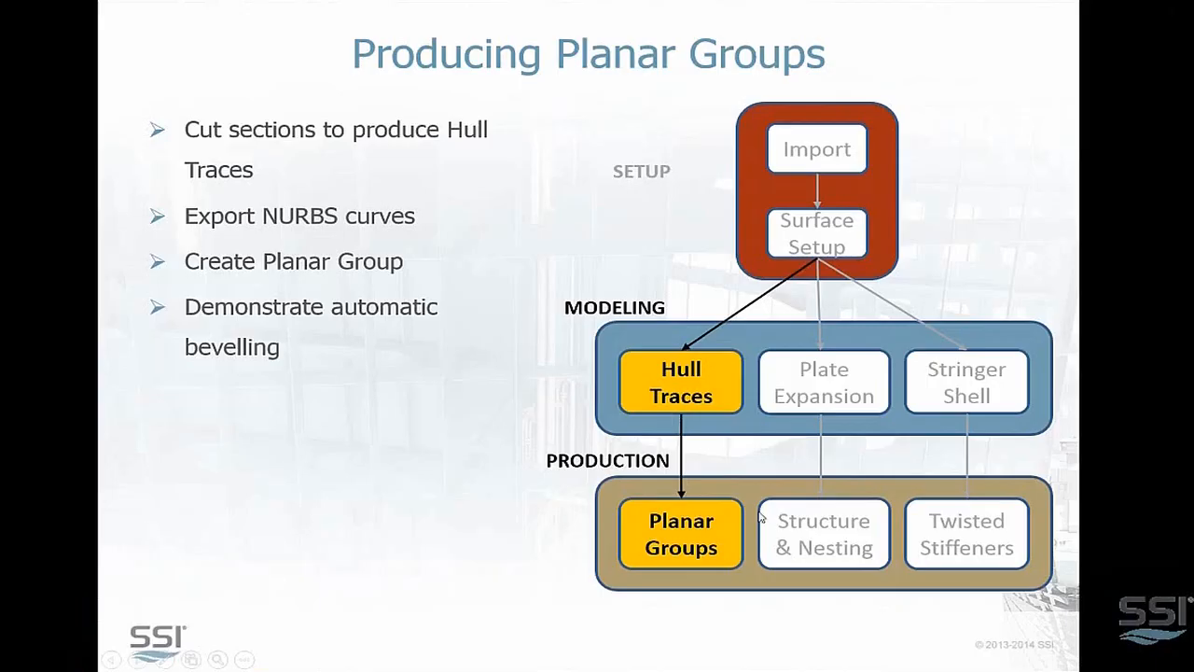
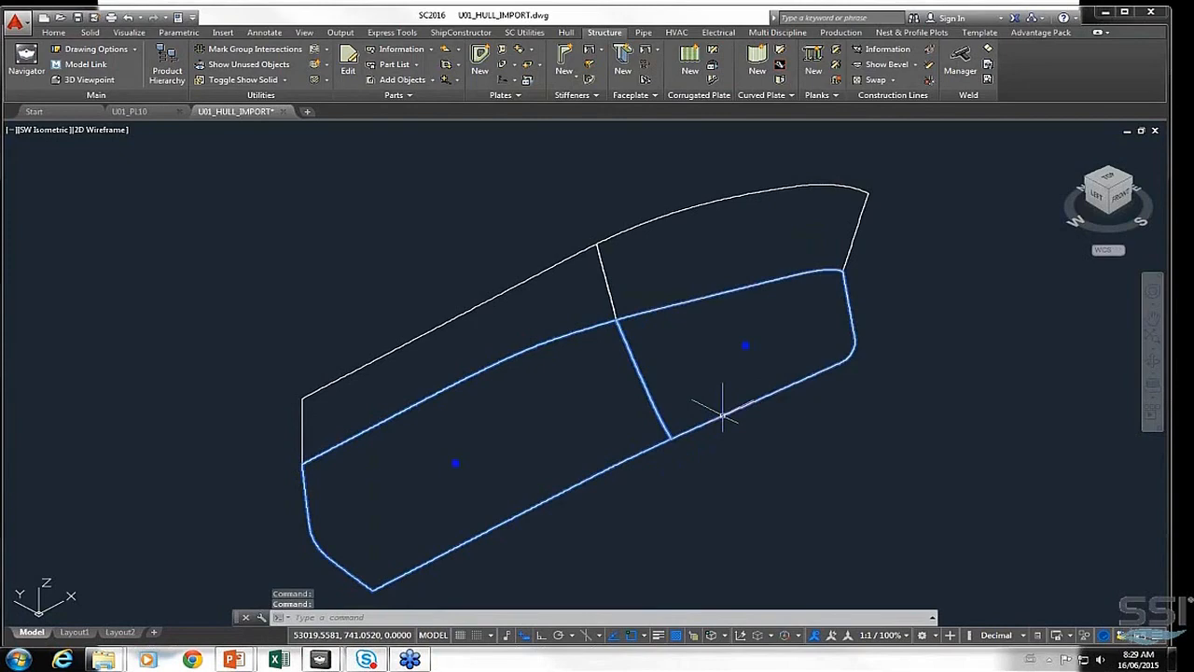
# Generate marklines from sections on the two lower hull surfaces using the Units, HalfUnits and Waterlines location groups
pyautogui.click(566, 32)
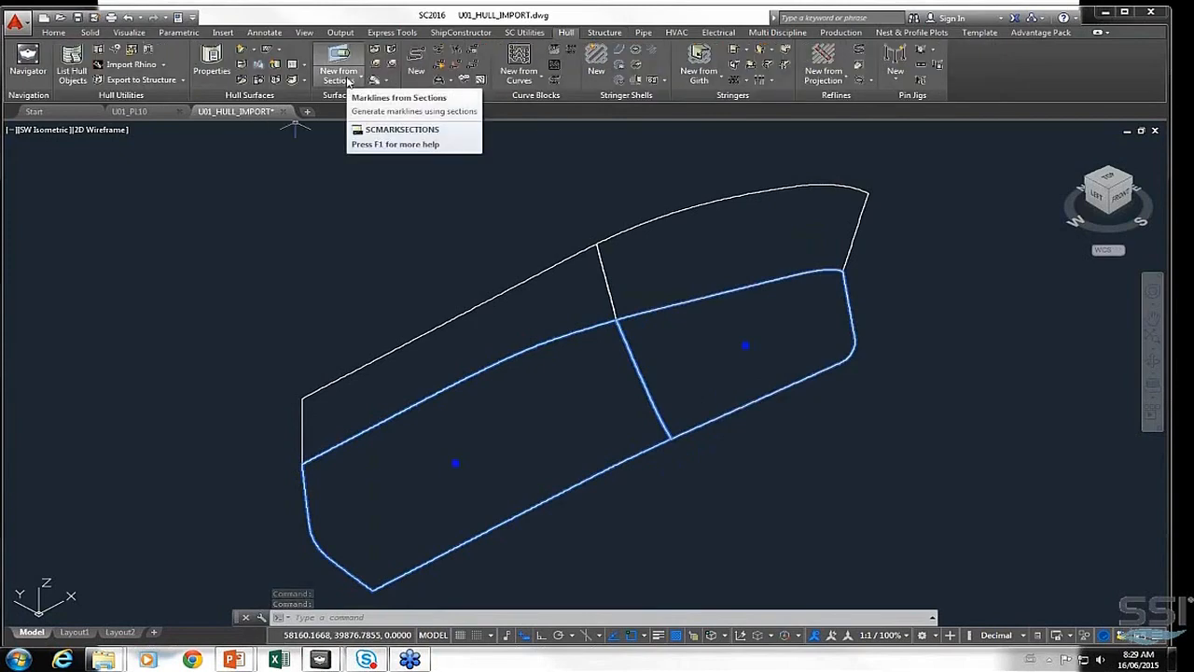
pyautogui.click(341, 62)
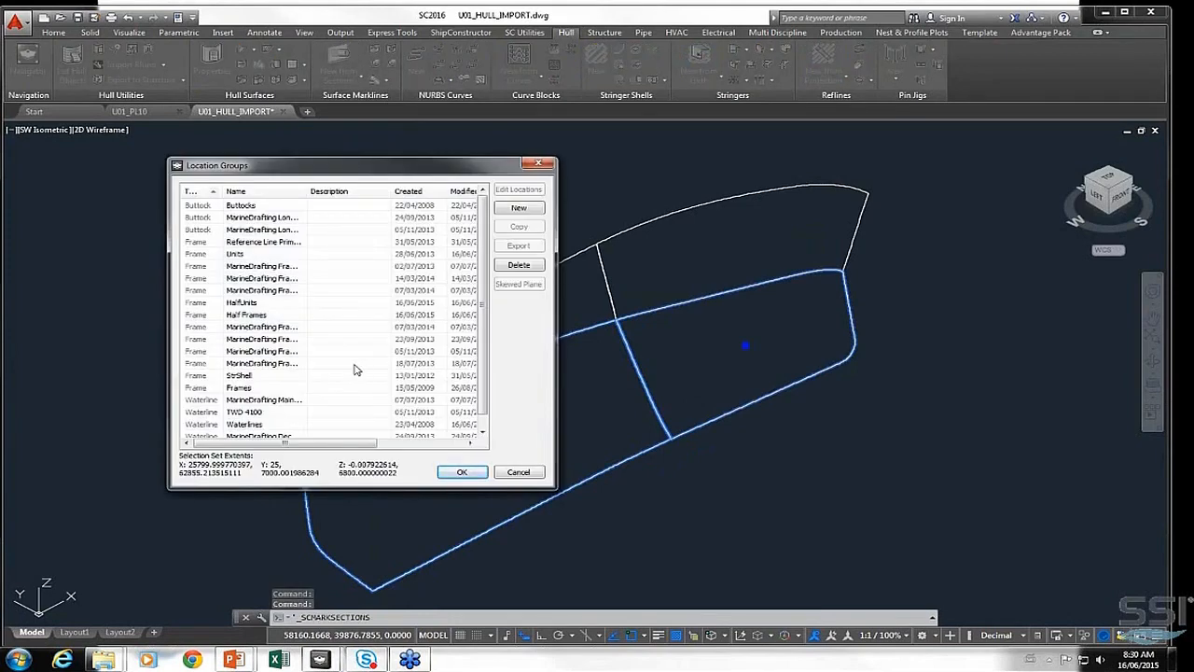
pyautogui.click(280, 302)
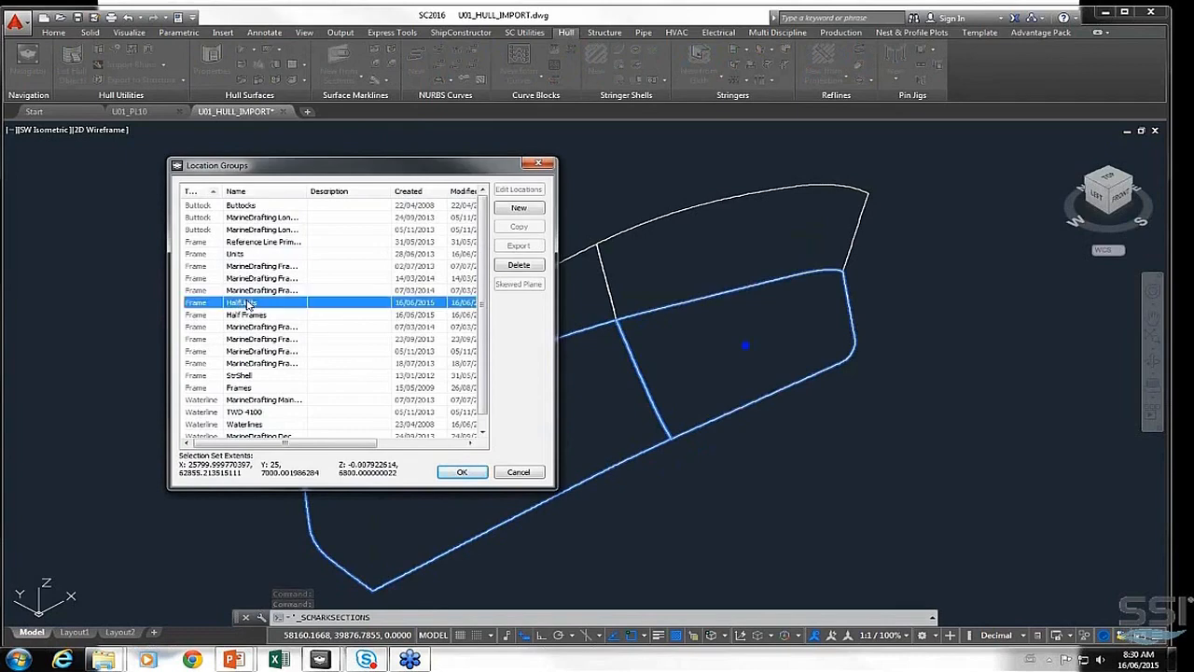
pyautogui.keyDown('ctrl'); pyautogui.click(238, 255); pyautogui.keyUp('ctrl')
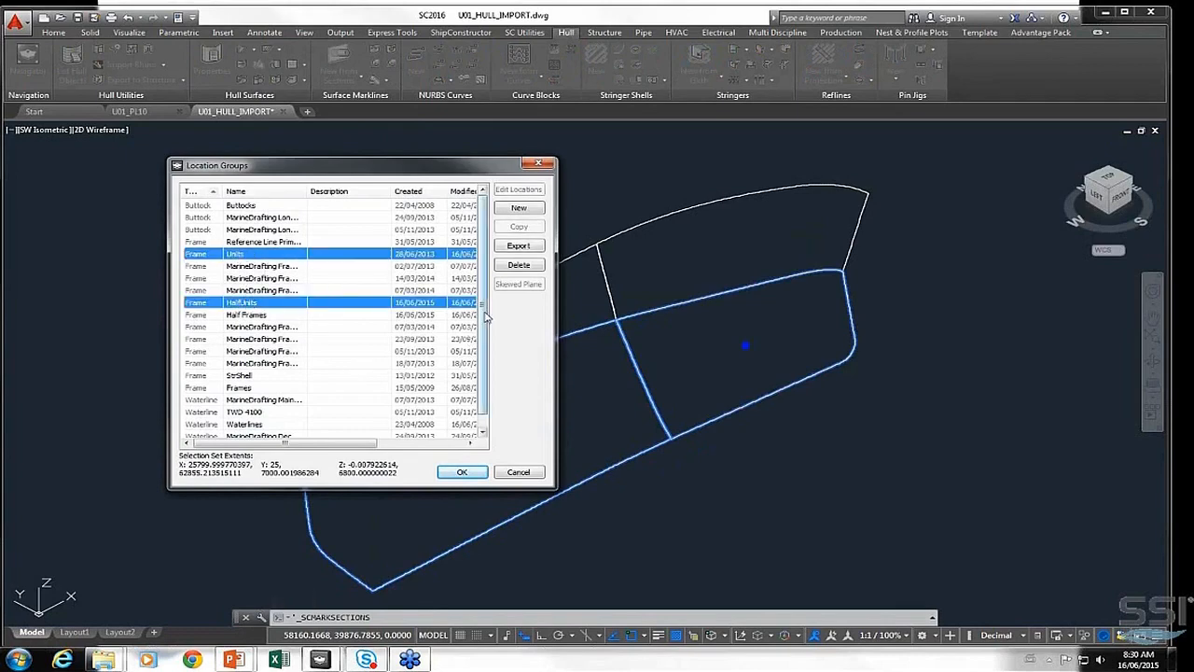
pyautogui.scroll(-1, 485, 318)
pyautogui.keyDown('ctrl'); pyautogui.click(235, 412); pyautogui.keyUp('ctrl')
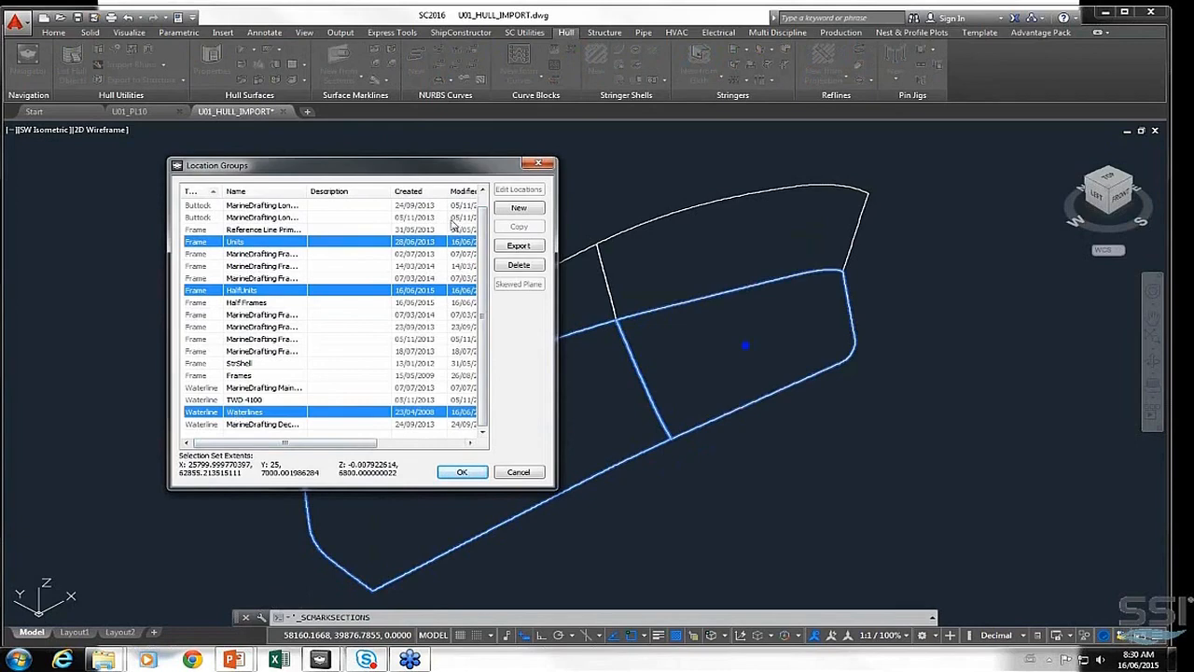
pyautogui.click(461, 471)
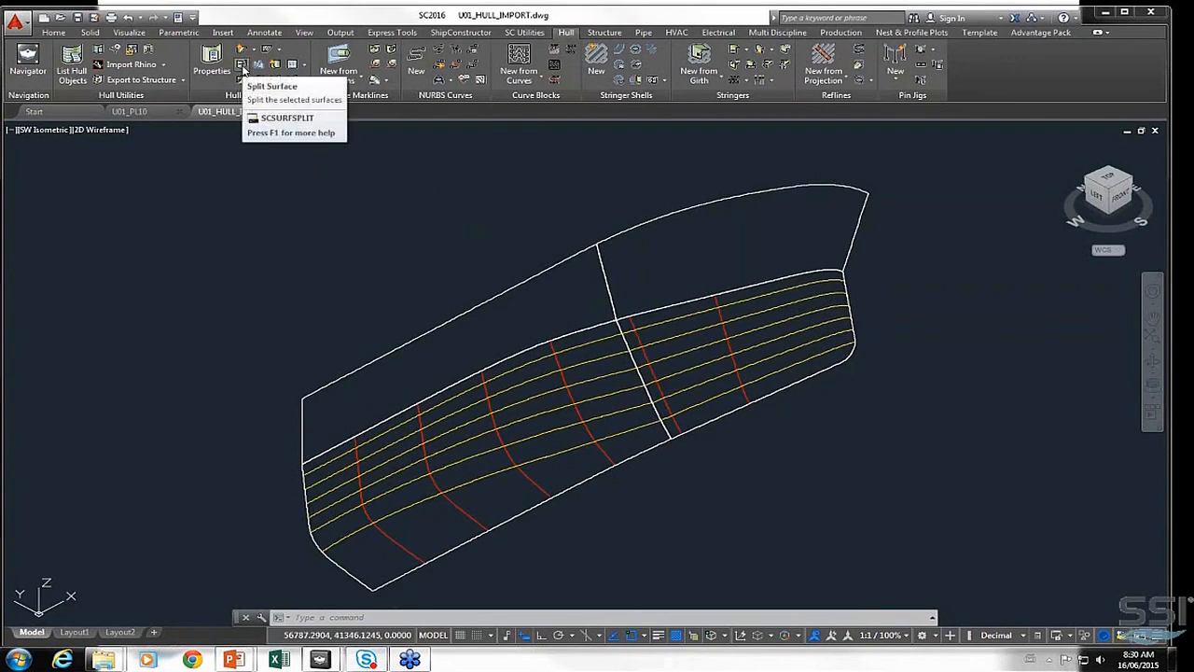
pyautogui.click(242, 68)
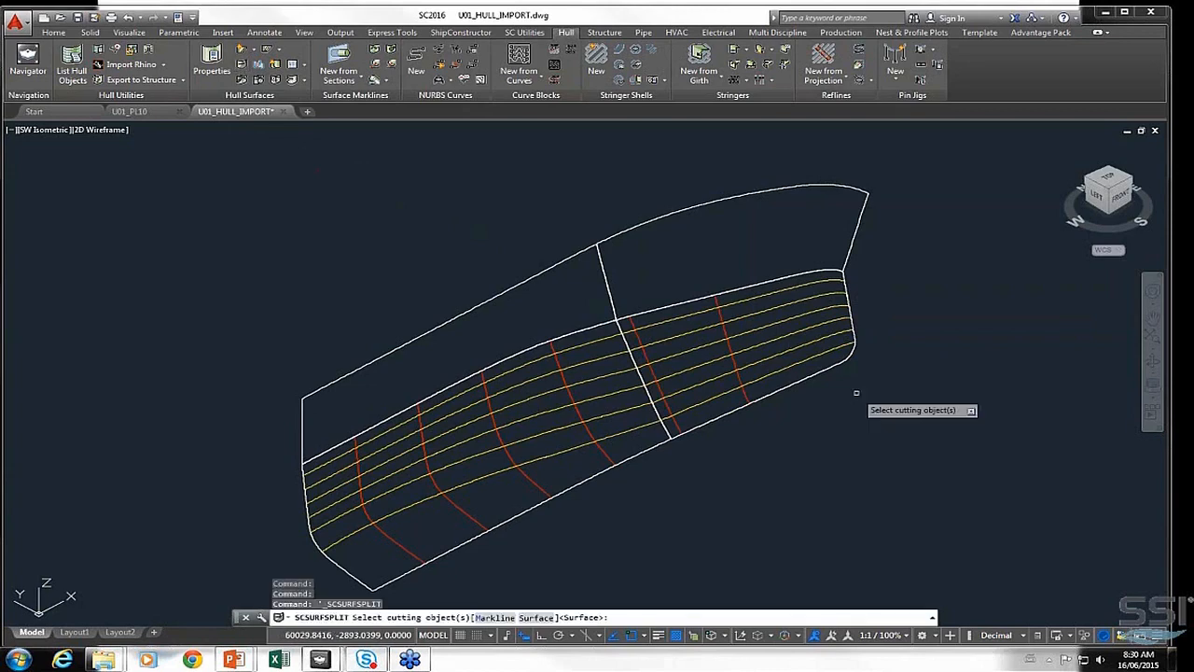
pyautogui.click(770, 341)
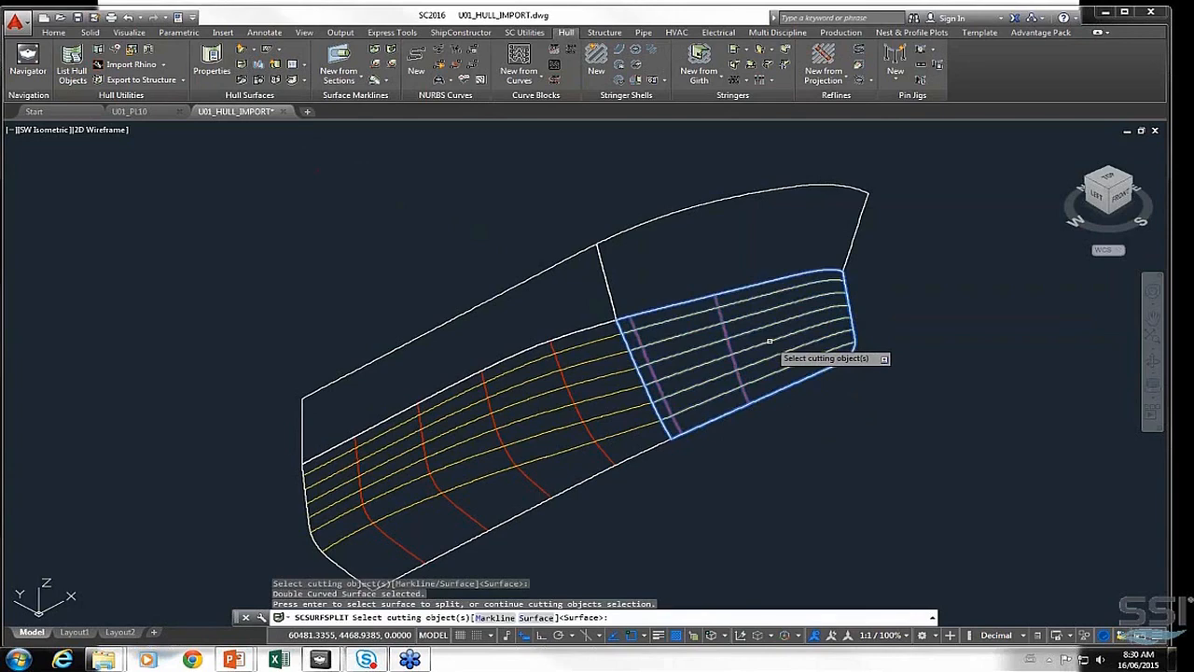
pyautogui.press('Return')
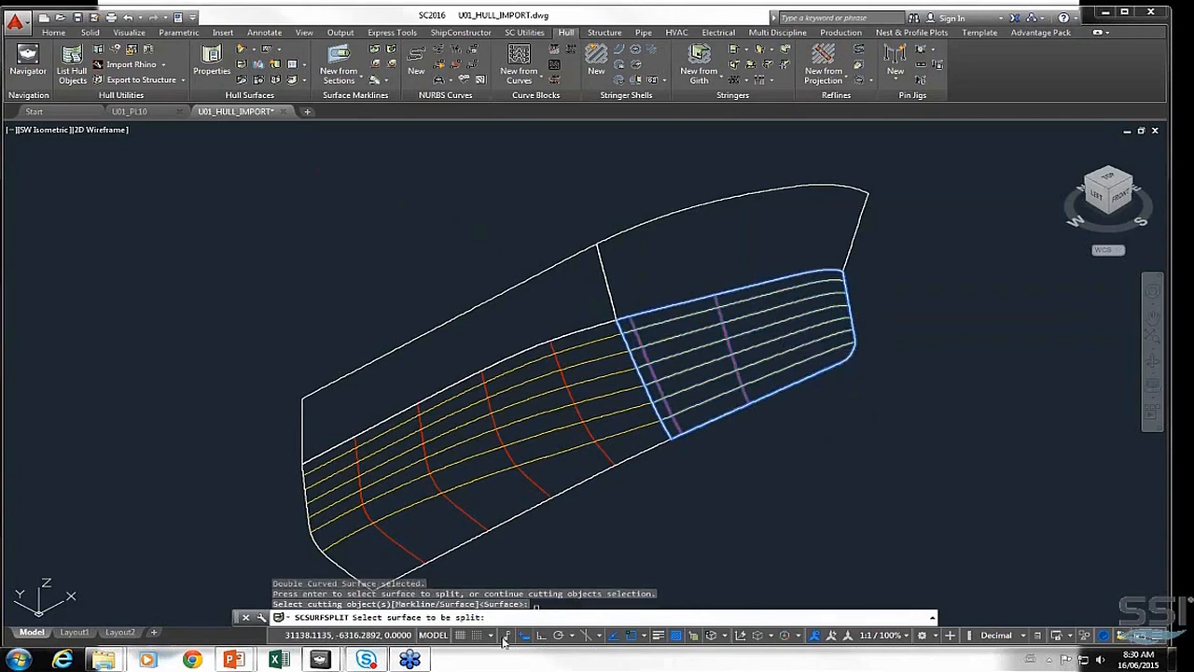
pyautogui.press('Escape')
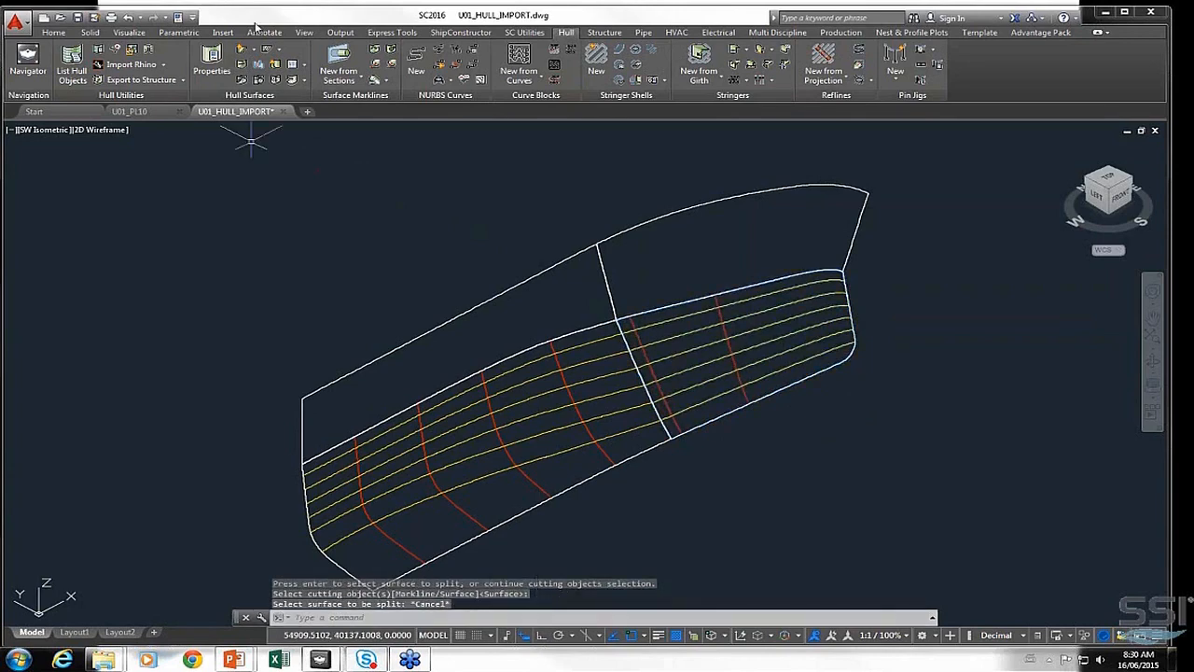
# Split the lower forward hull surface along two adjacent waterline marklines, and divide the strip between them at the forward frame markline
pyautogui.click(243, 65)
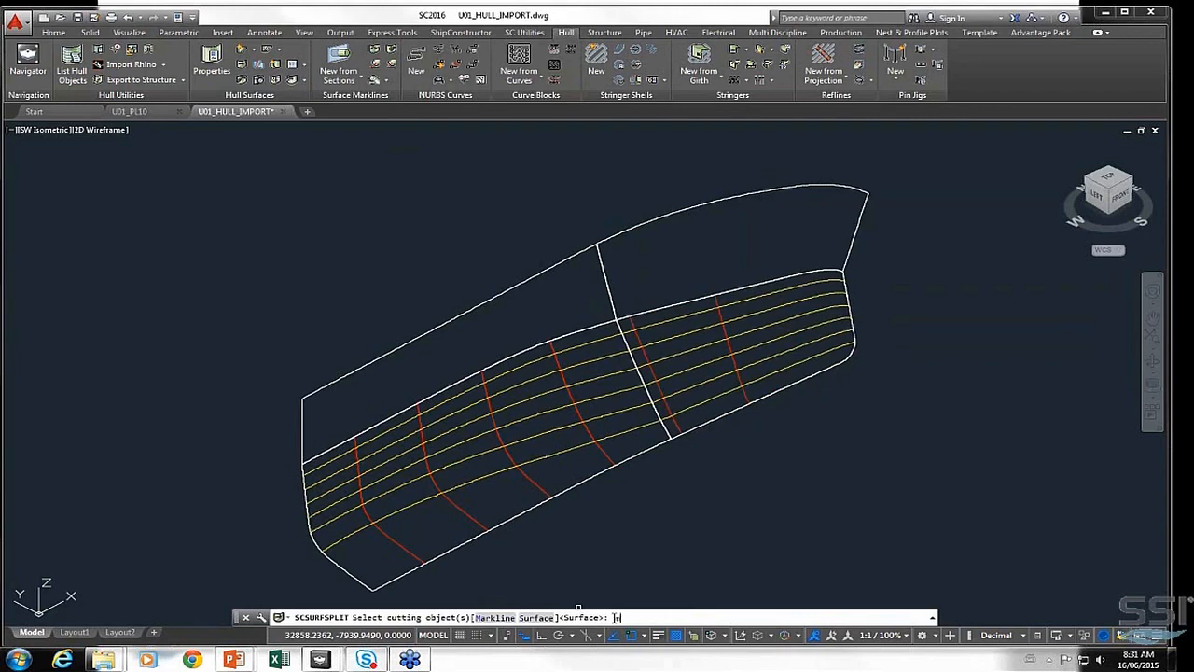
pyautogui.press('Return')
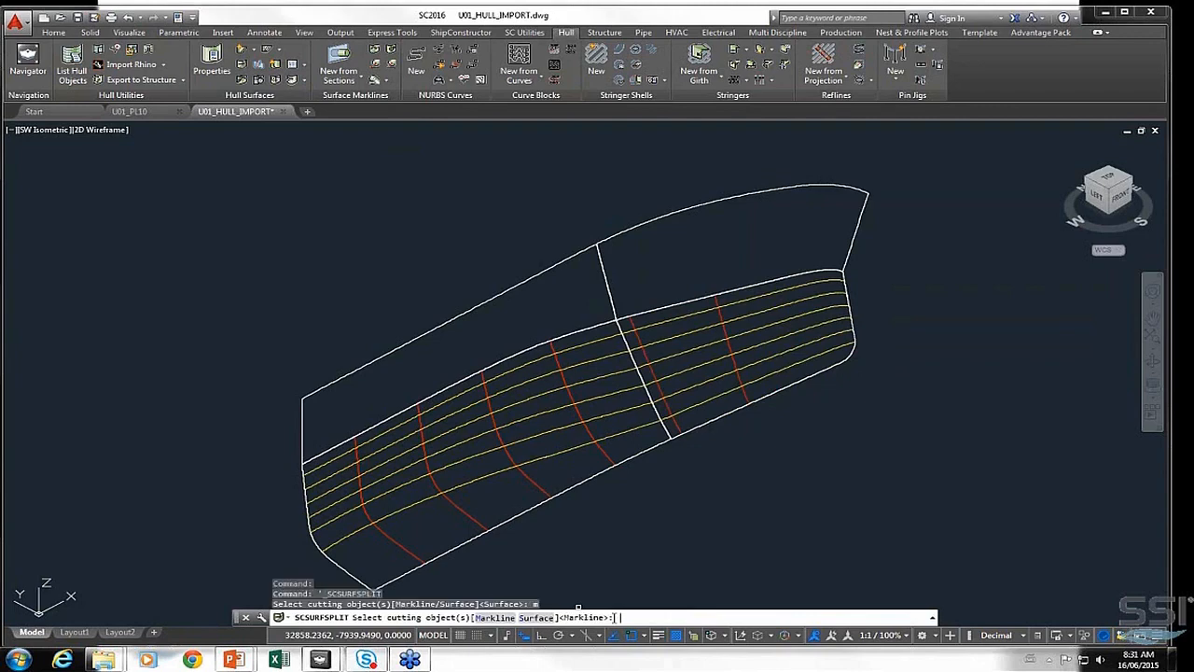
pyautogui.click(770, 342)
pyautogui.press('Return')
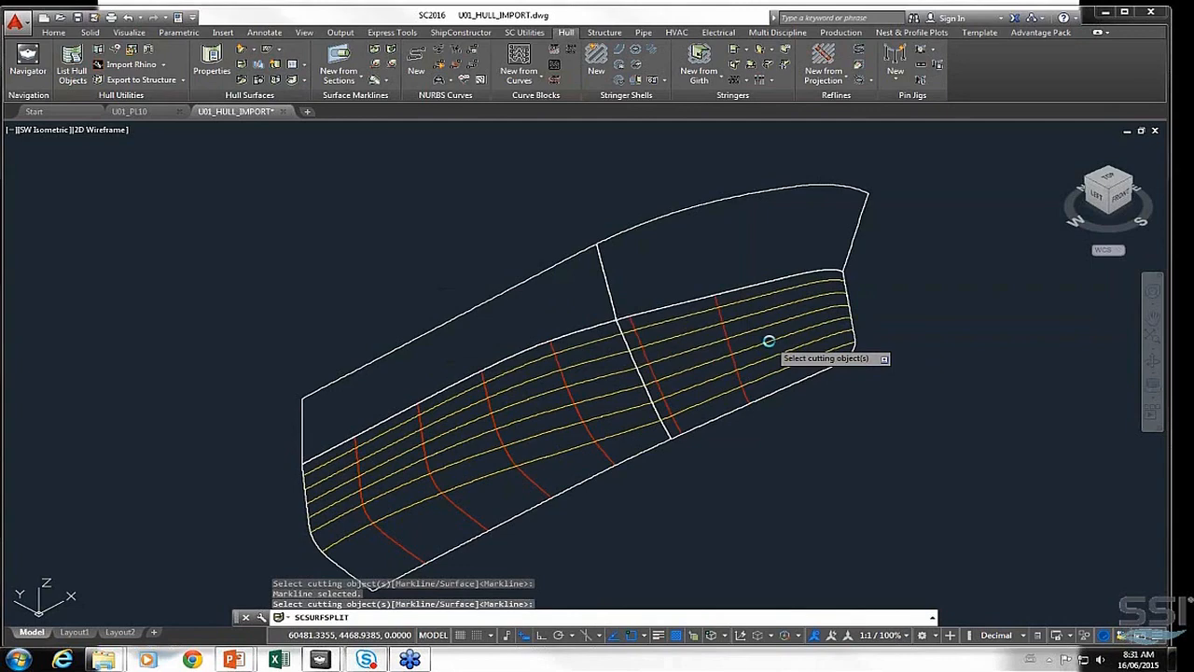
pyautogui.press('Return')
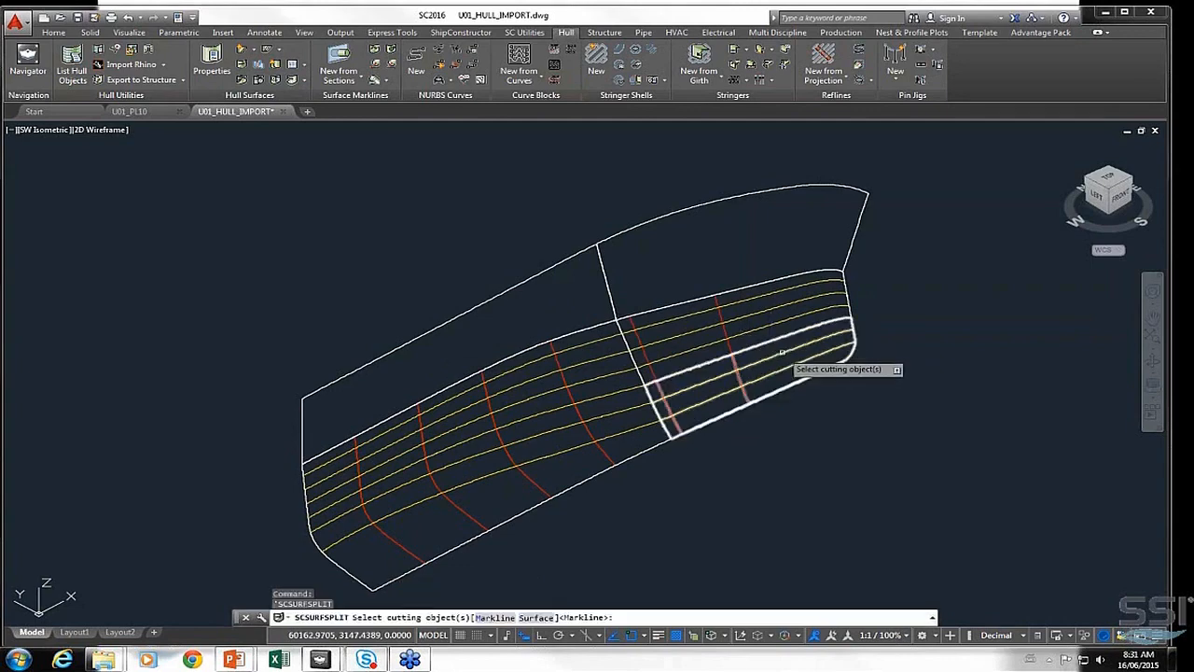
pyautogui.click(782, 352)
pyautogui.press('Return')
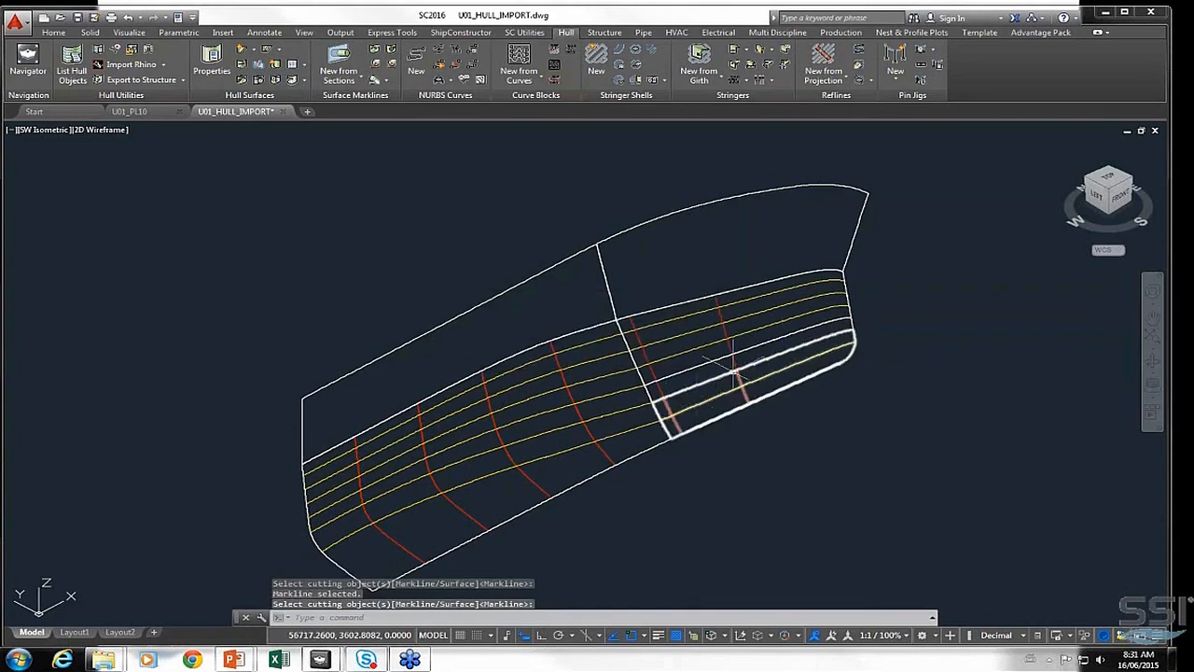
pyautogui.press('Return')
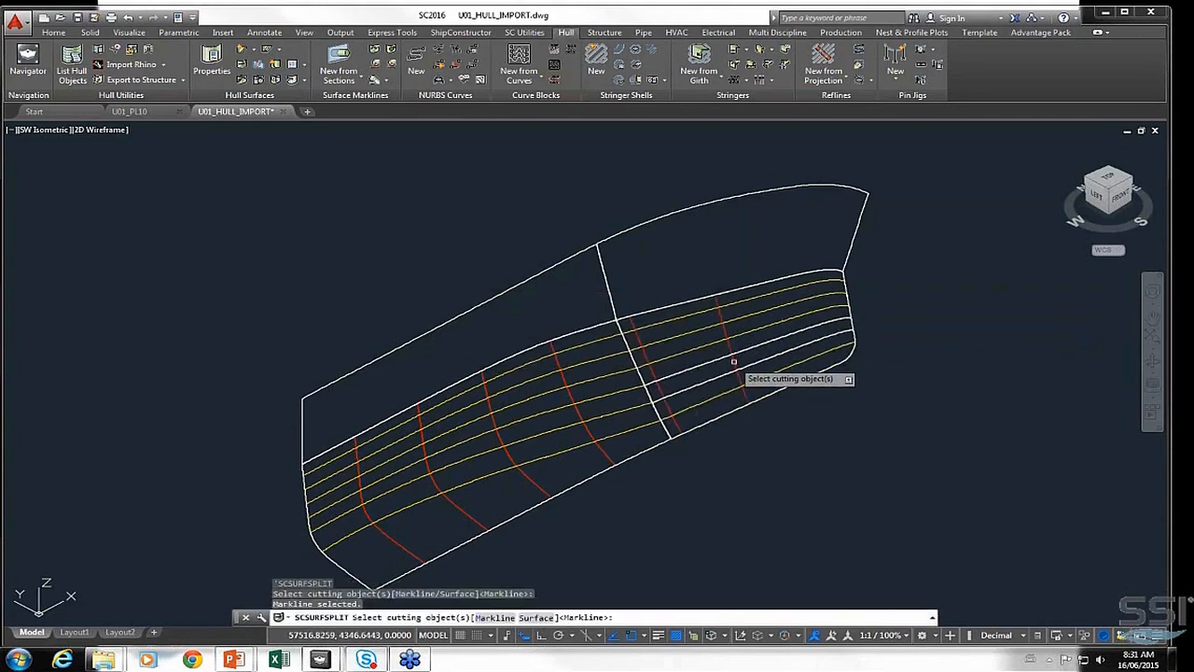
pyautogui.press('Return')
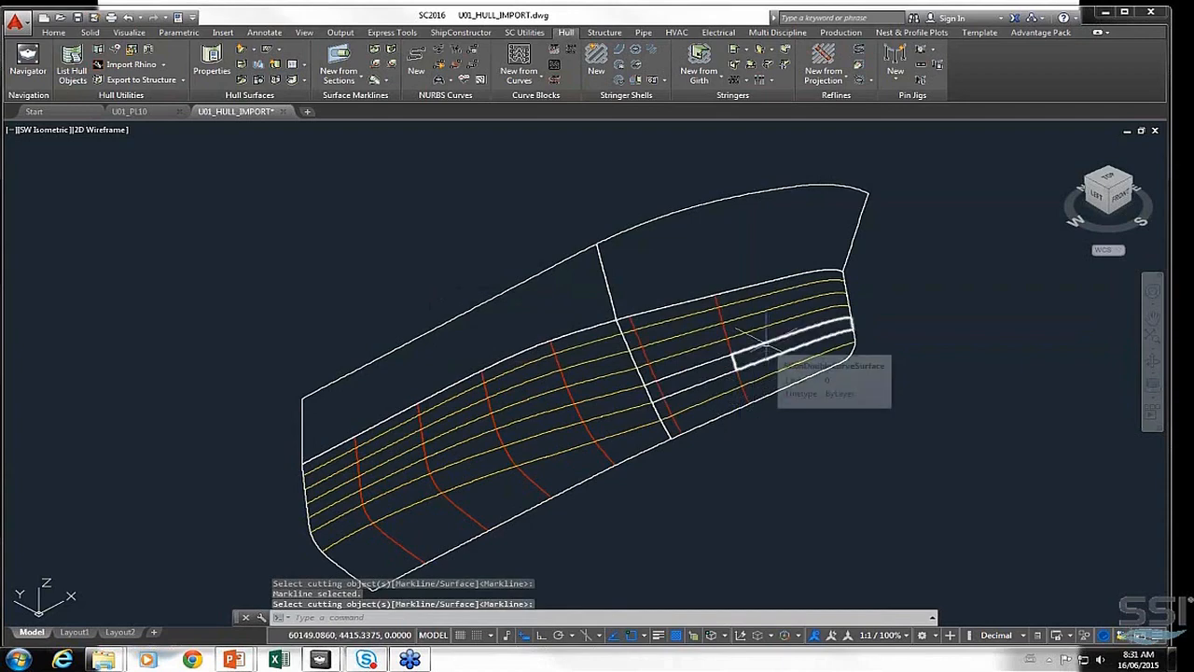
# Set the surface colour of the forward strip plate to Blue in its surface properties
pyautogui.click(766, 345)
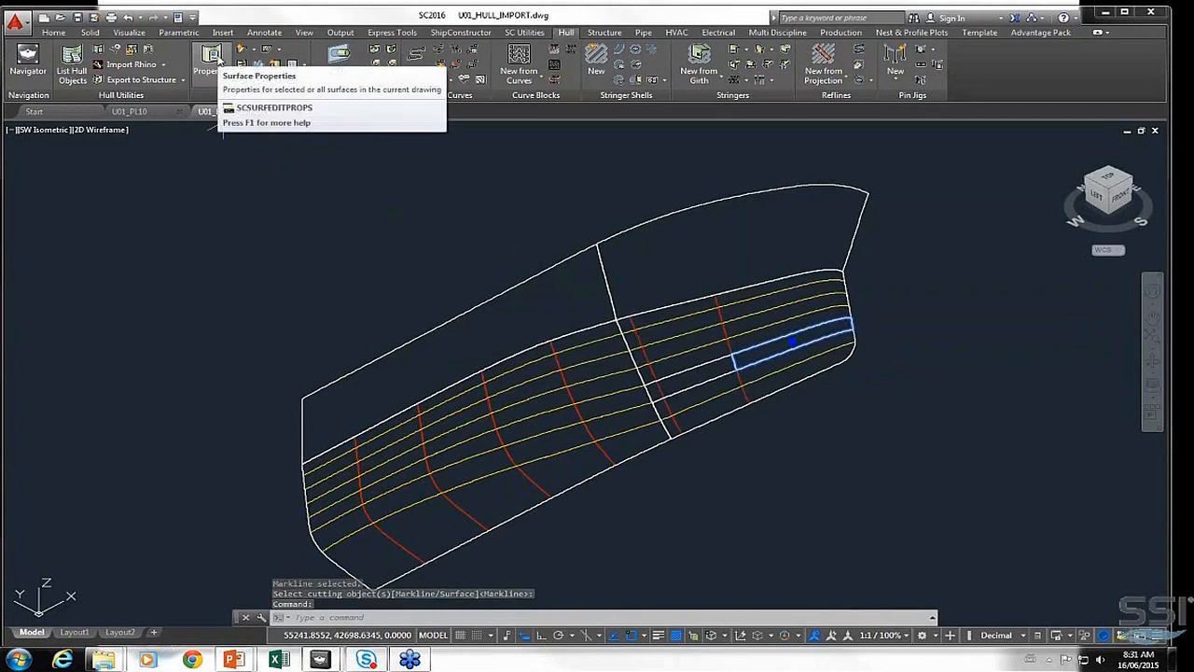
pyautogui.click(214, 58)
pyautogui.moveTo(355, 122); pyautogui.dragTo(613, 123)
pyautogui.click(268, 56)
pyautogui.click(268, 56)
pyautogui.click(244, 48)
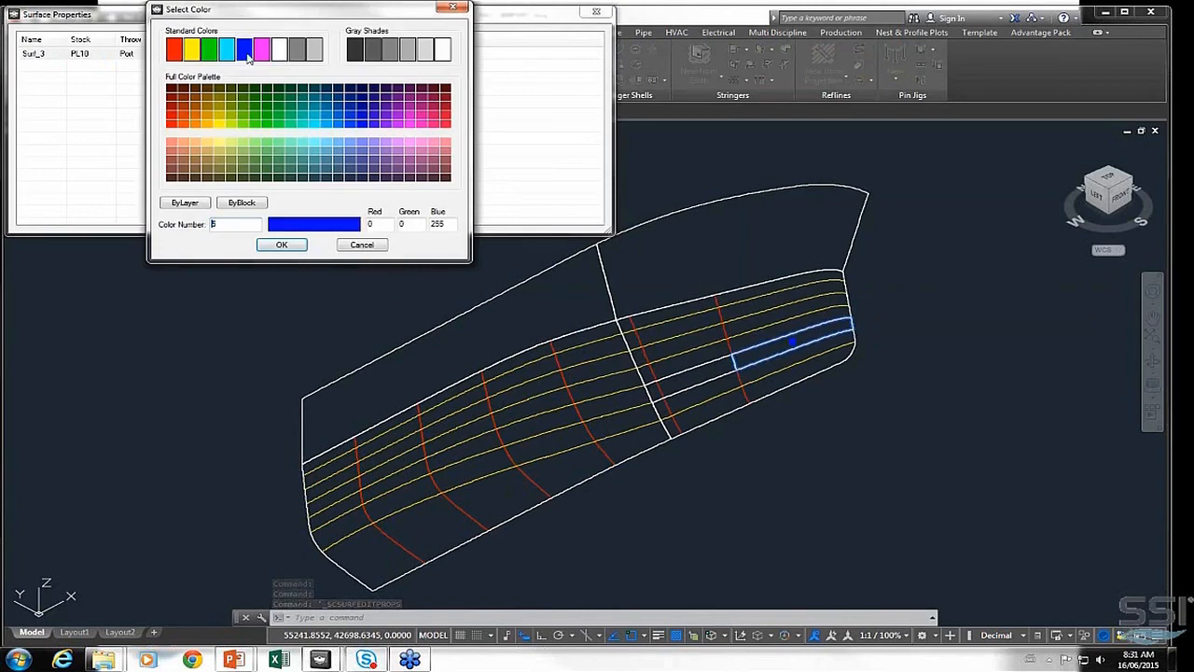
pyautogui.click(283, 244)
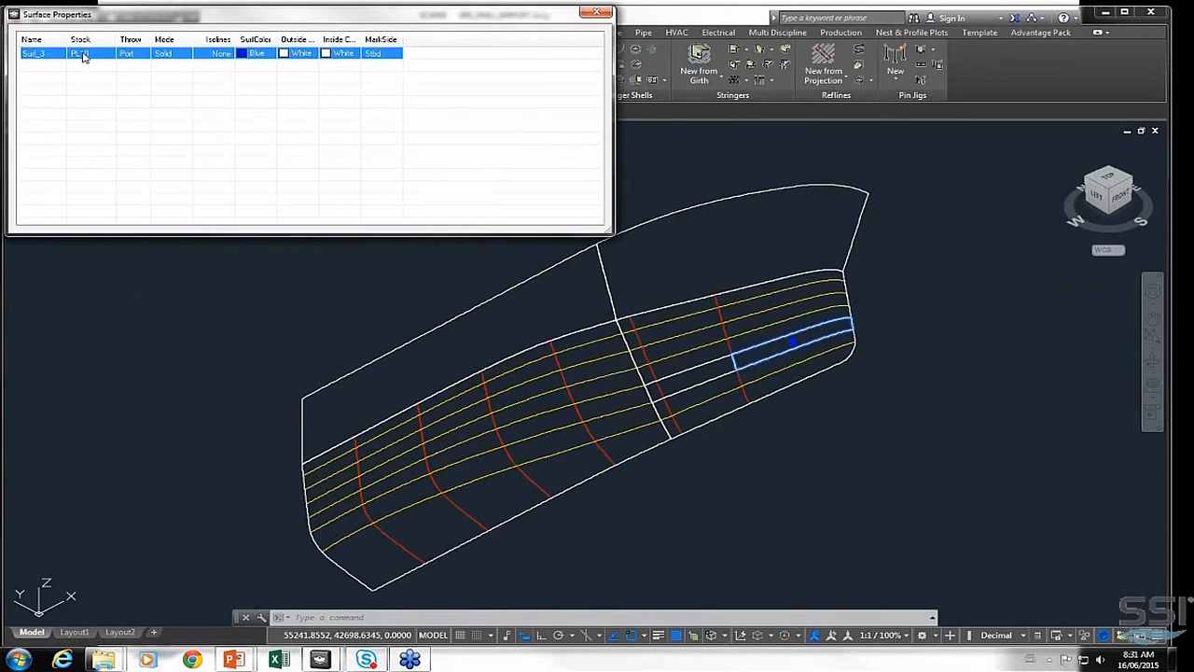
# Set the strip plate's outside and inside colours to Blue and close its surface properties
pyautogui.click(301, 53)
pyautogui.click(244, 56)
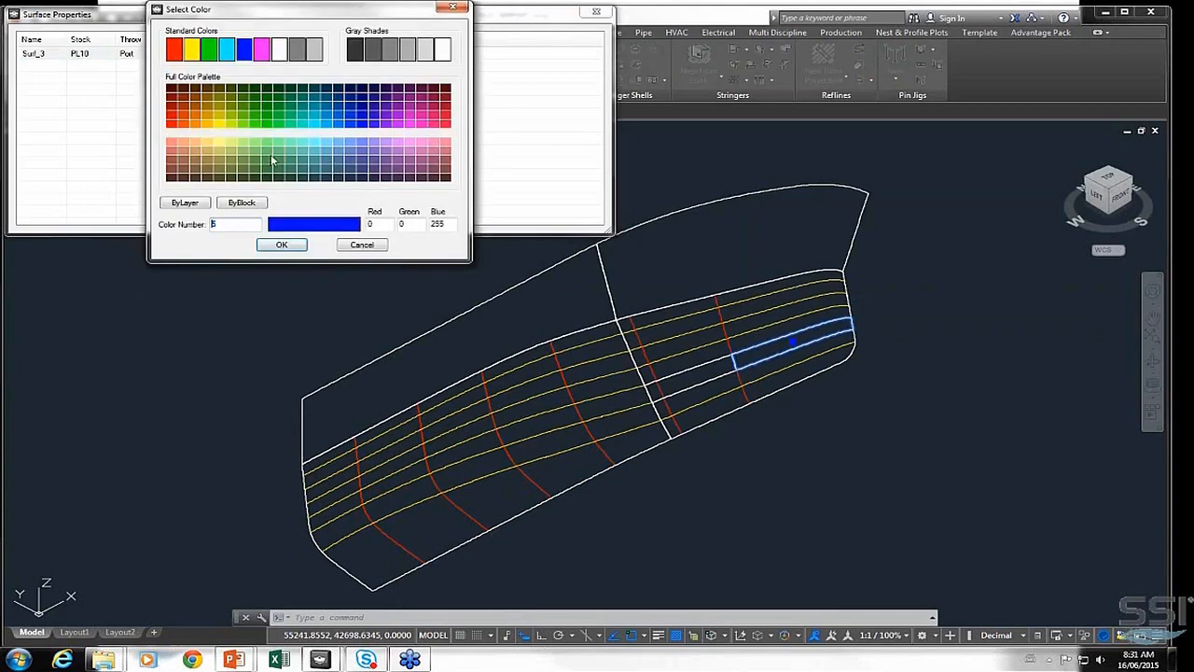
pyautogui.click(284, 244)
pyautogui.click(345, 54)
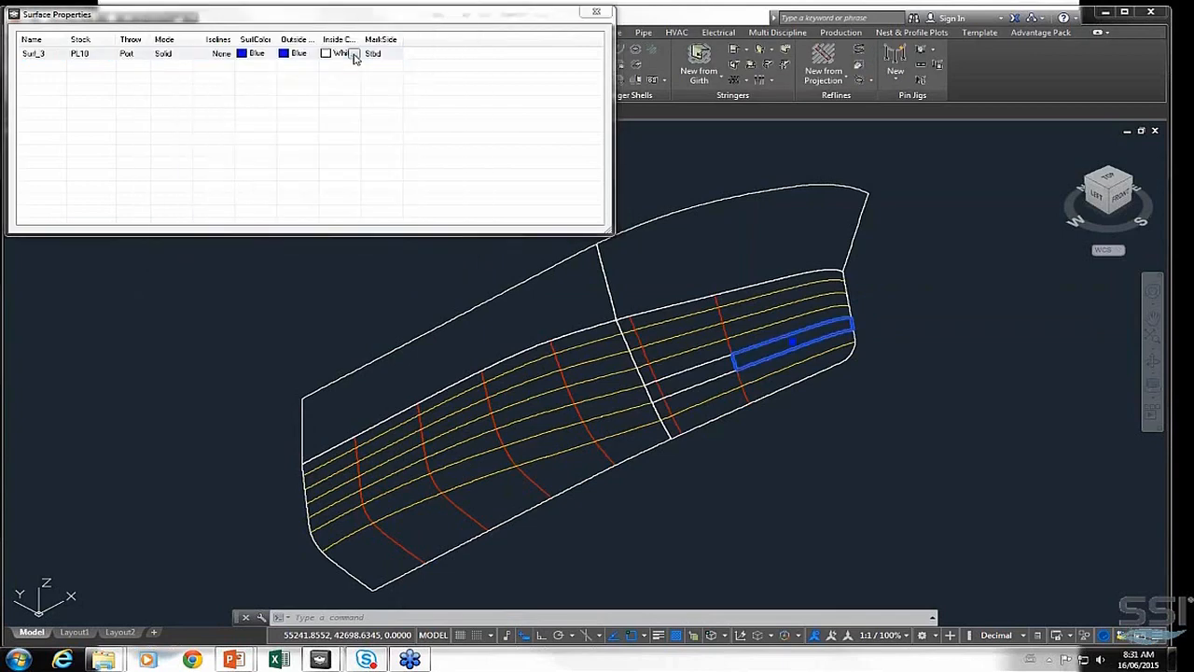
pyautogui.click(244, 56)
pyautogui.click(282, 244)
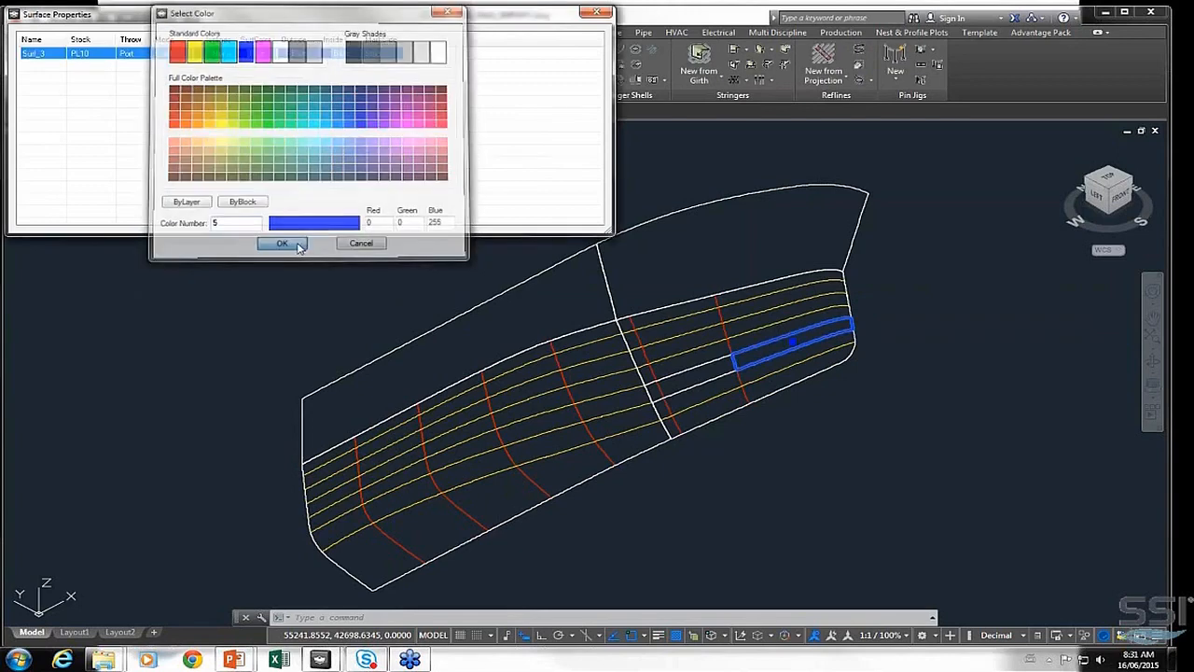
pyautogui.click(584, 17)
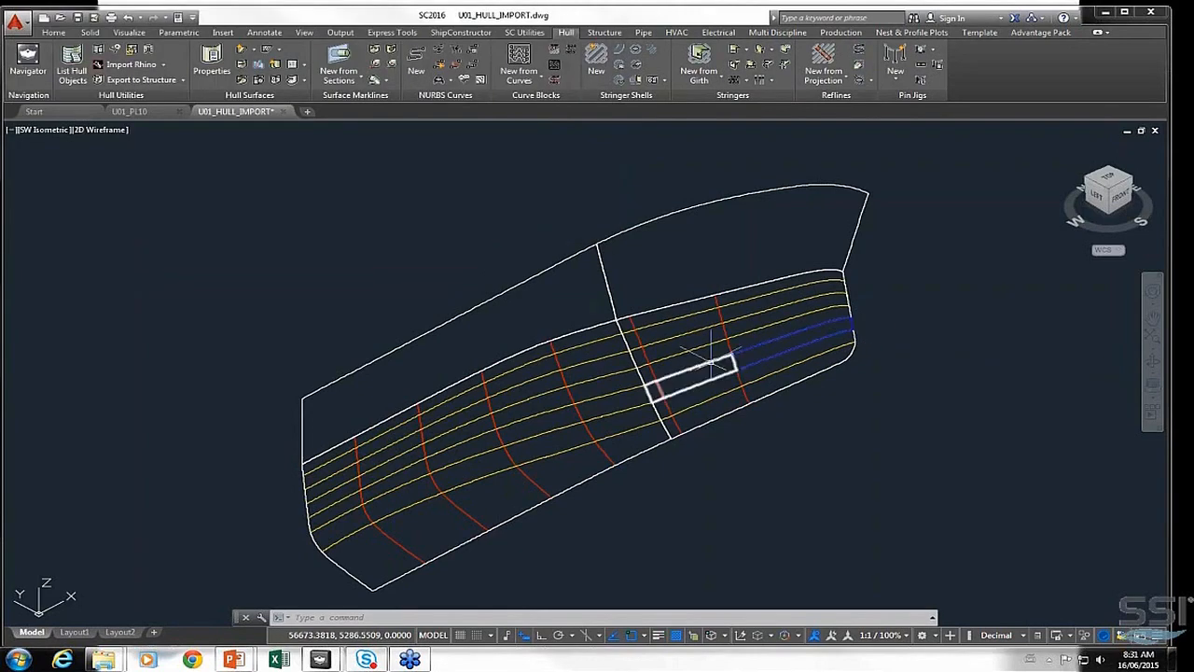
# Preview the hull with the blue plate in the Conceptual visual style, and return to 2D Wireframe
pyautogui.click(116, 130)
pyautogui.click(122, 163)
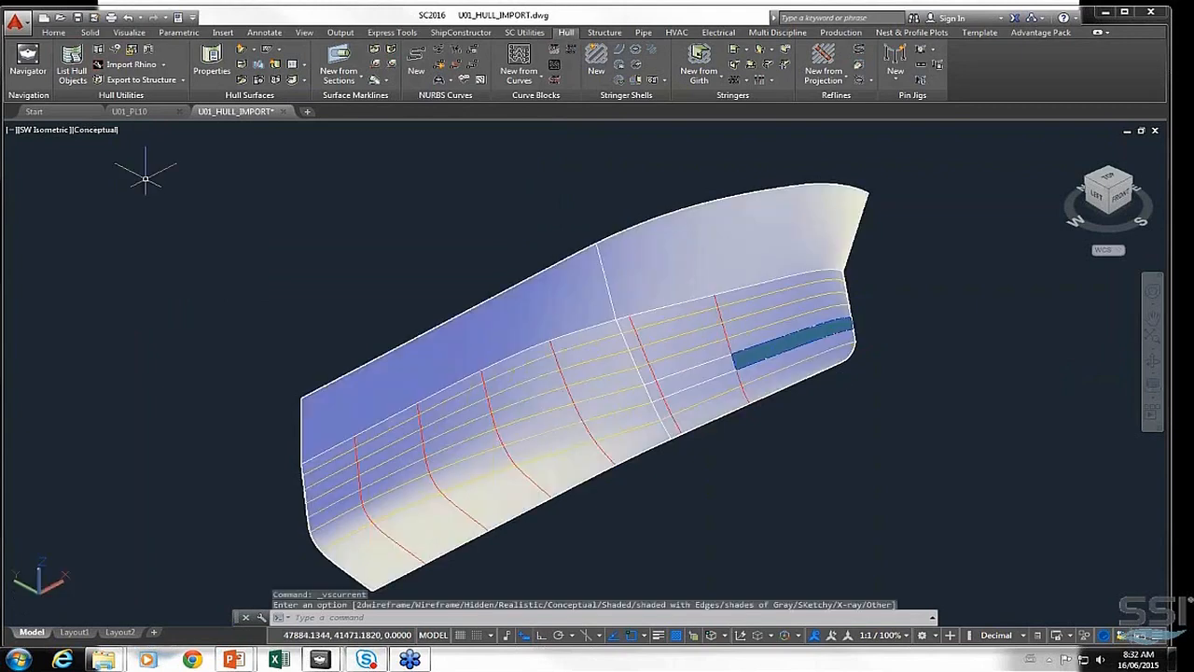
pyautogui.click(94, 134)
pyautogui.click(140, 167)
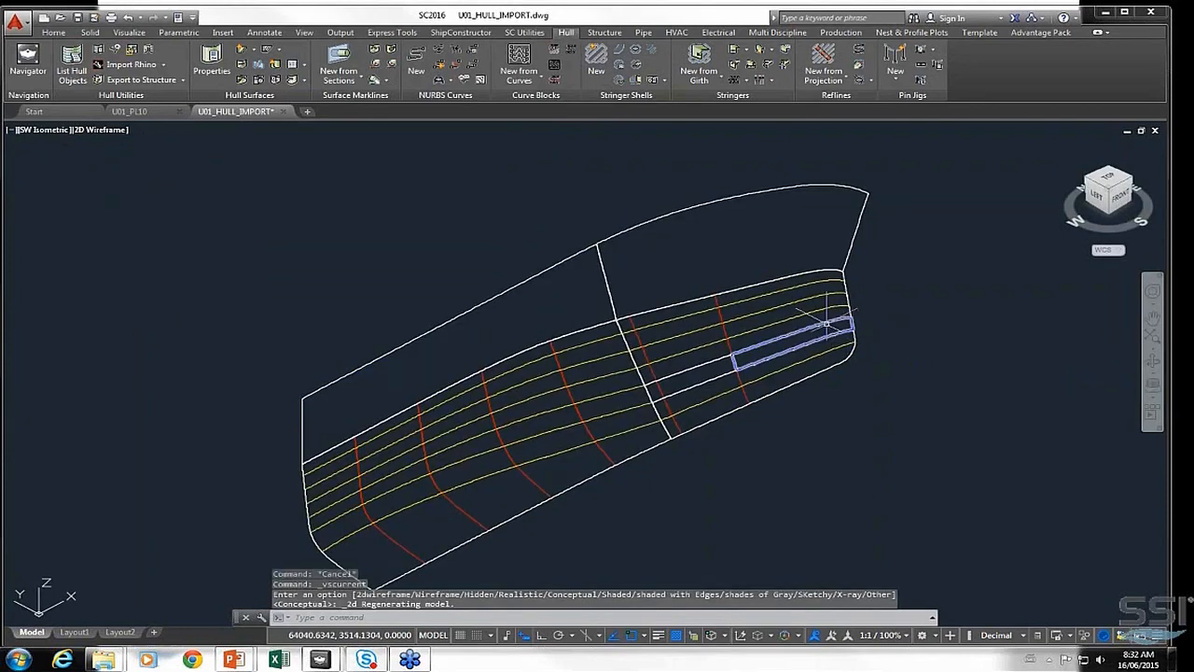
pyautogui.moveTo(827, 323)
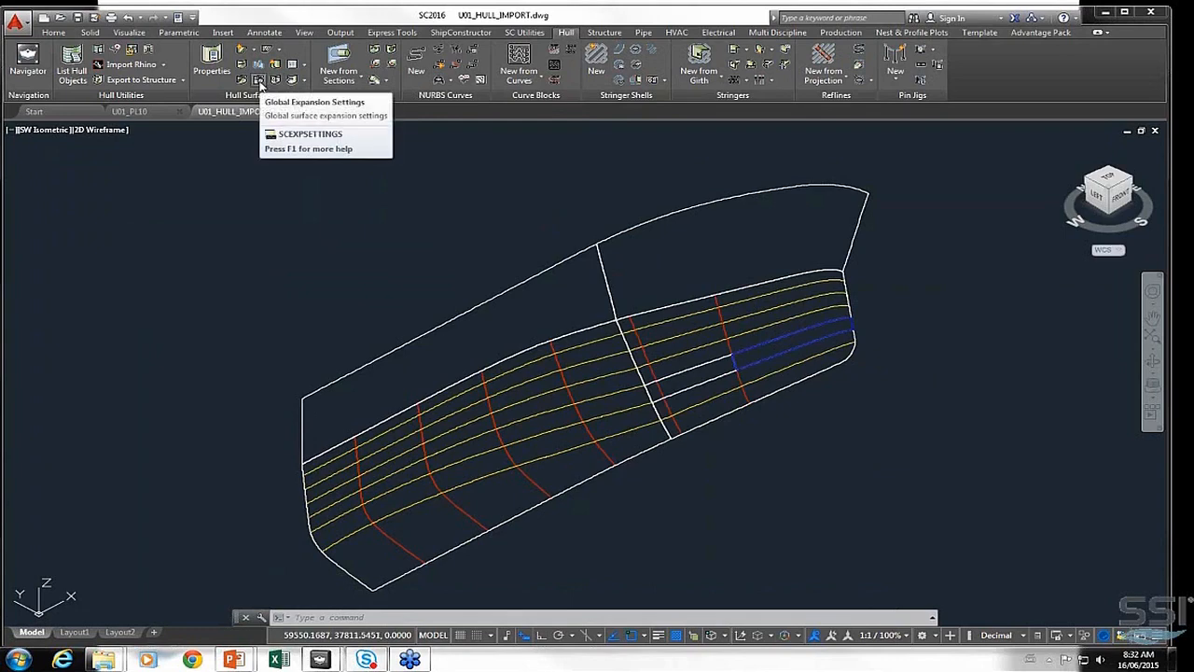
# Turn on drawing the forming controls on the plate in the global plate expansion settings
pyautogui.click(259, 80)
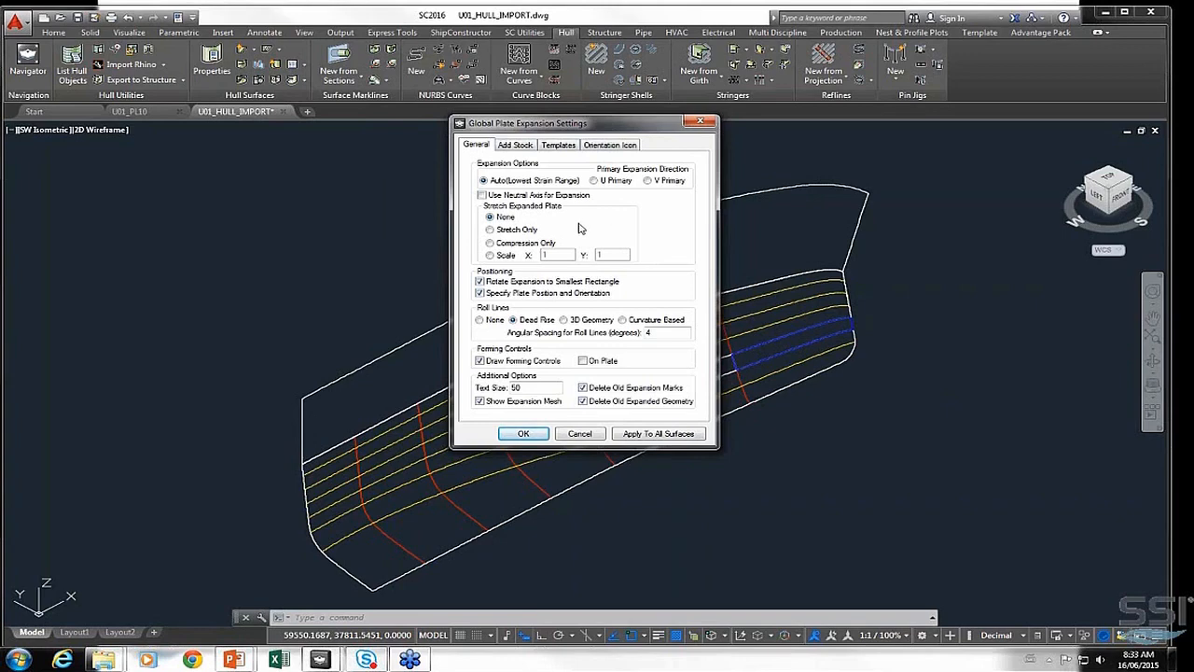
pyautogui.moveTo(594, 128); pyautogui.dragTo(463, 167)
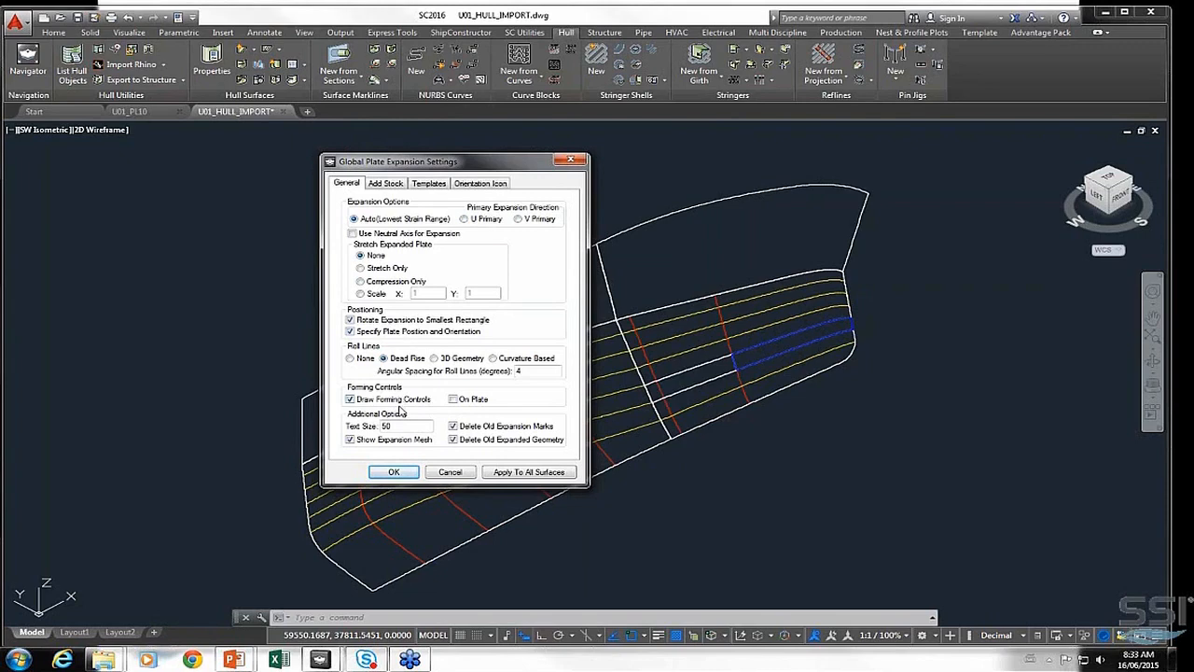
pyautogui.click(453, 399)
# Accept the template label settings with all label items included, and show the template labels on the plate surface
pyautogui.click(381, 185)
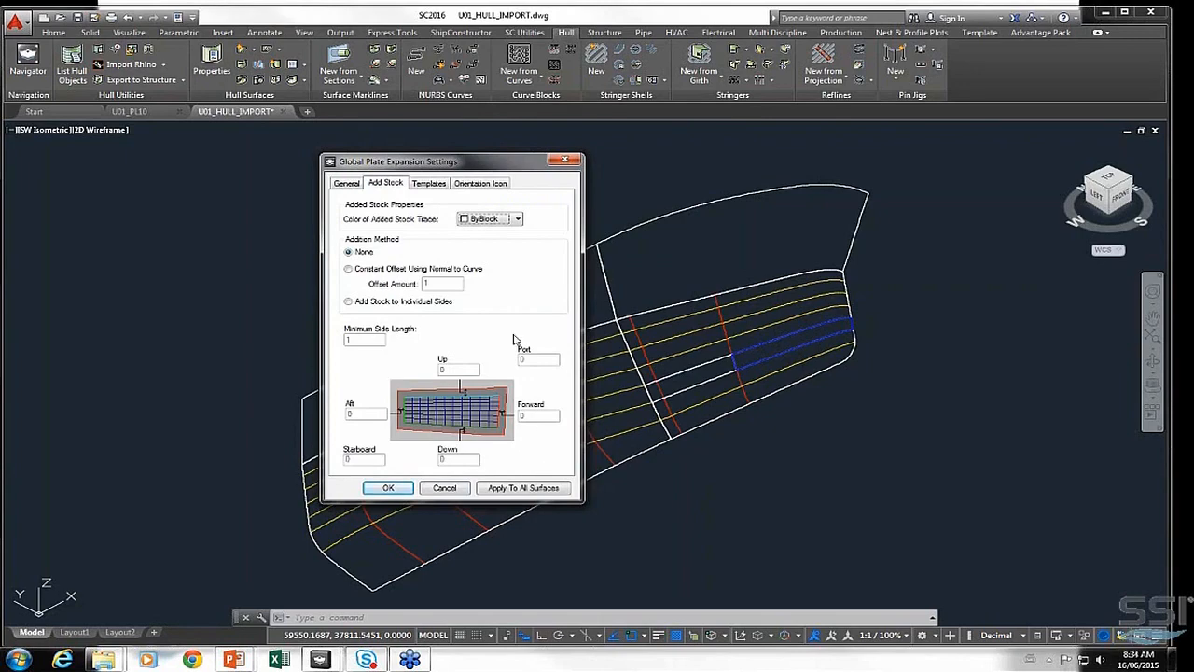
pyautogui.click(432, 184)
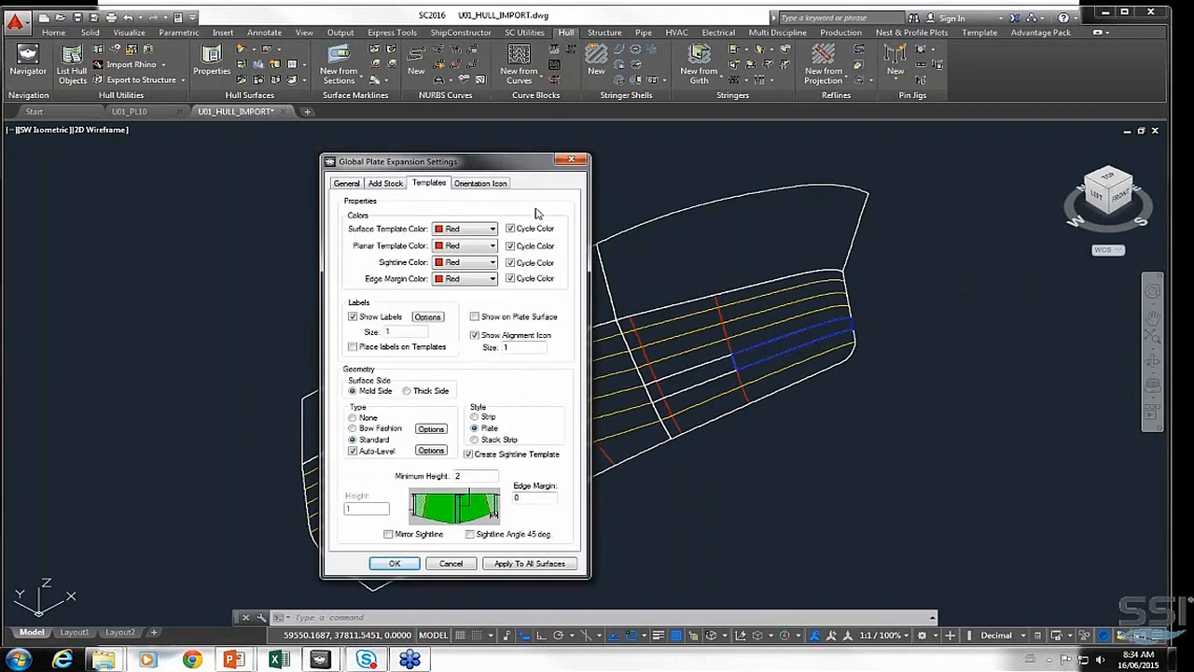
pyautogui.click(427, 318)
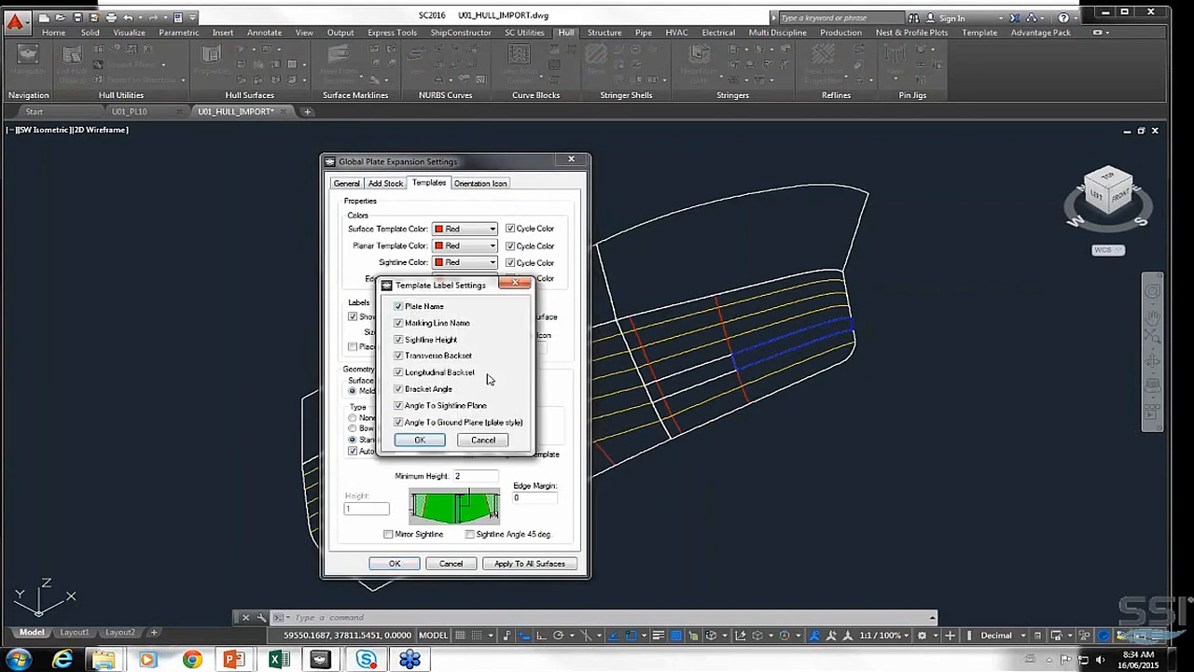
pyautogui.click(420, 440)
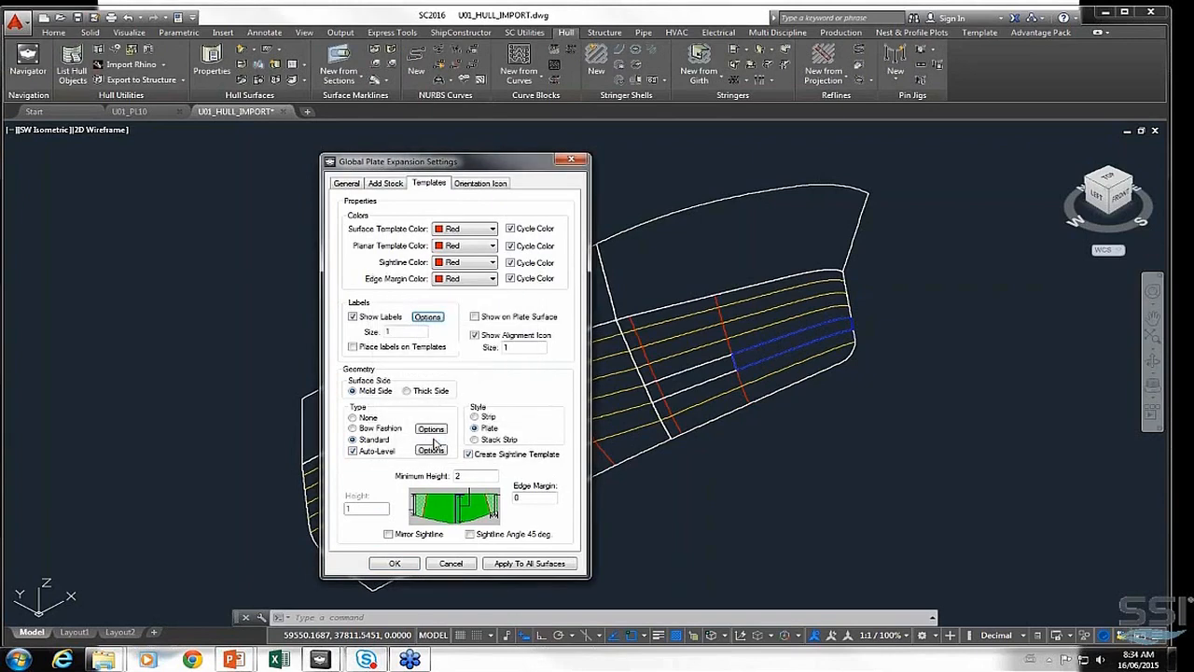
pyautogui.click(475, 317)
# Set the edge distance of the auto-level templates to 600
pyautogui.click(431, 451)
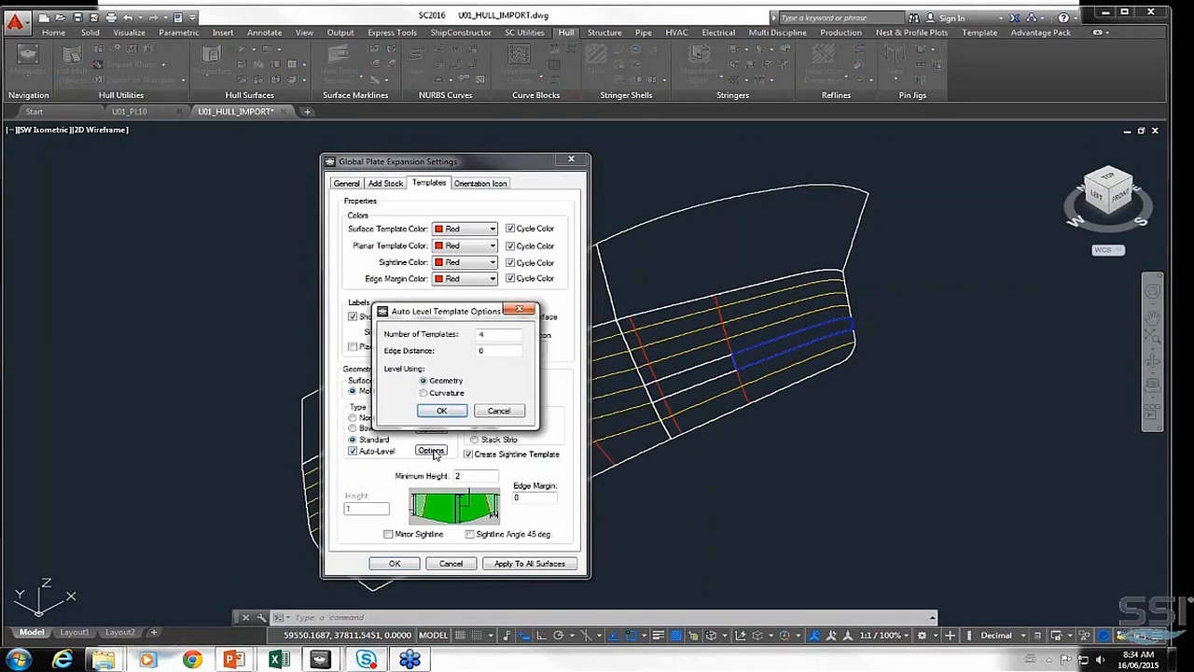
pyautogui.doubleClick(481, 351)
pyautogui.write('600')
pyautogui.click(439, 412)
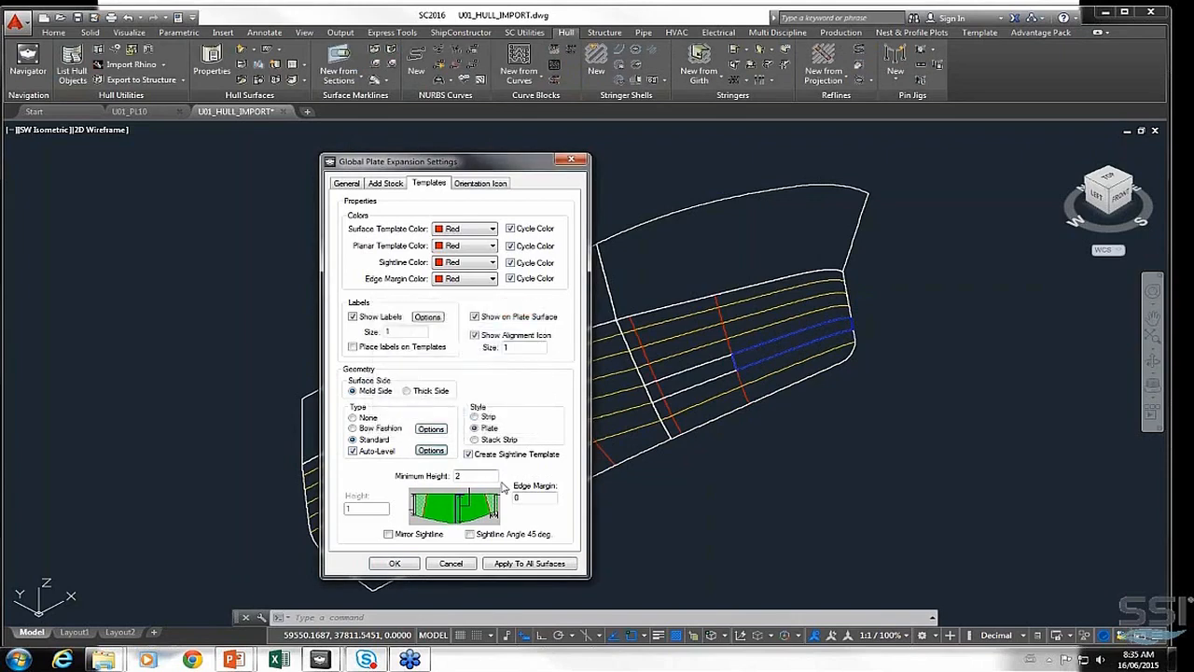
# Compare the Strip and Stack Strip template styles, and return the style to Plate
pyautogui.click(475, 416)
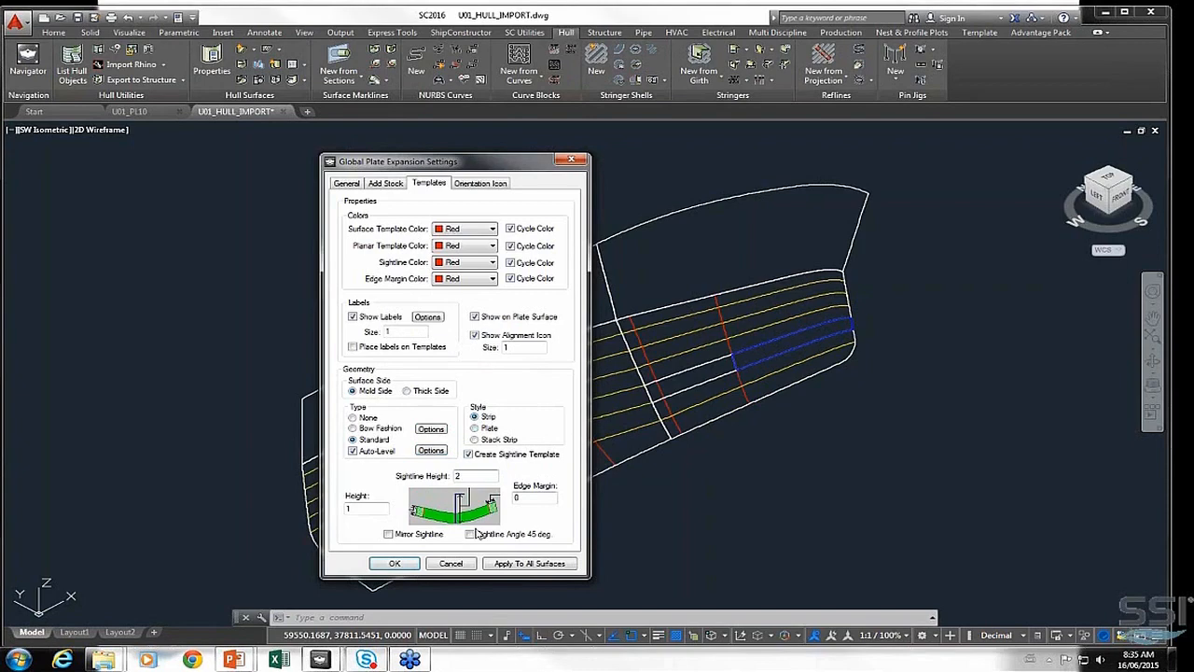
pyautogui.click(475, 440)
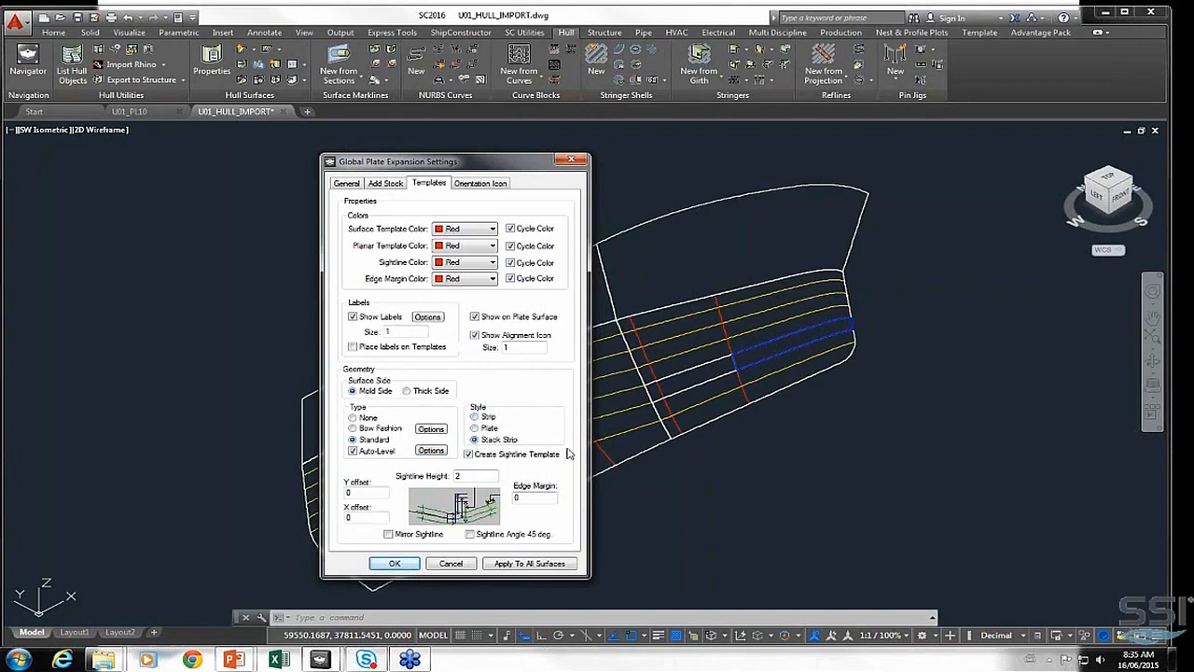
pyautogui.click(474, 427)
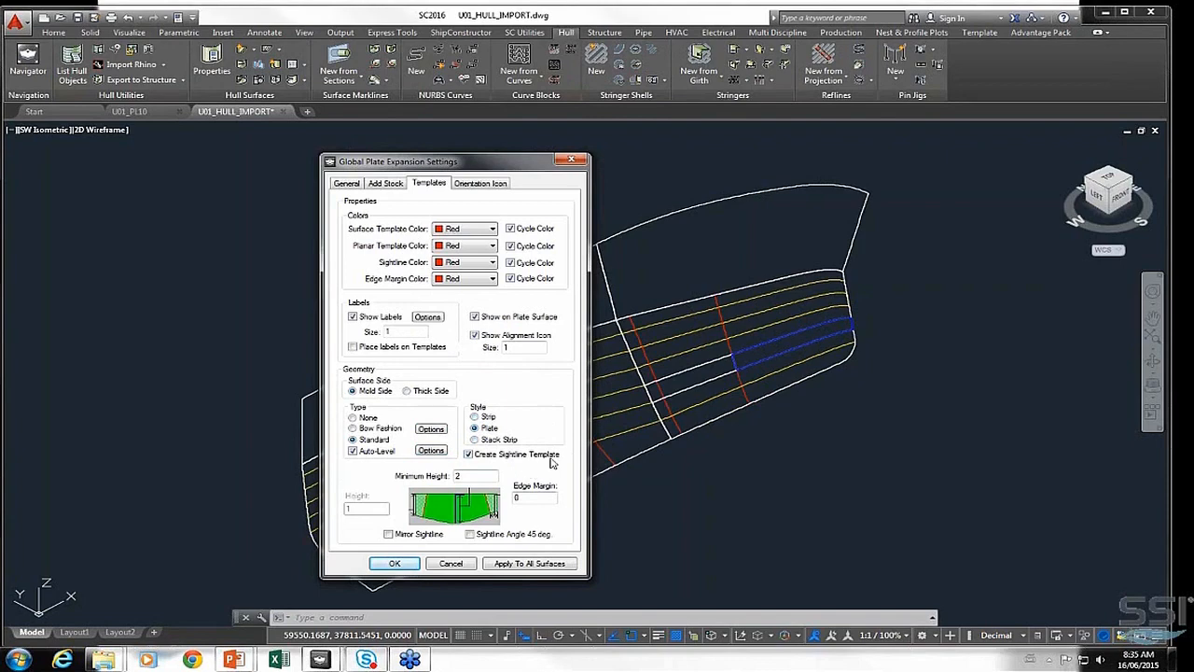
# Set the templates' minimum height to 350 and turn on the 45-degree sightline angle
pyautogui.doubleClick(464, 476)
pyautogui.write('350')
pyautogui.click(469, 534)
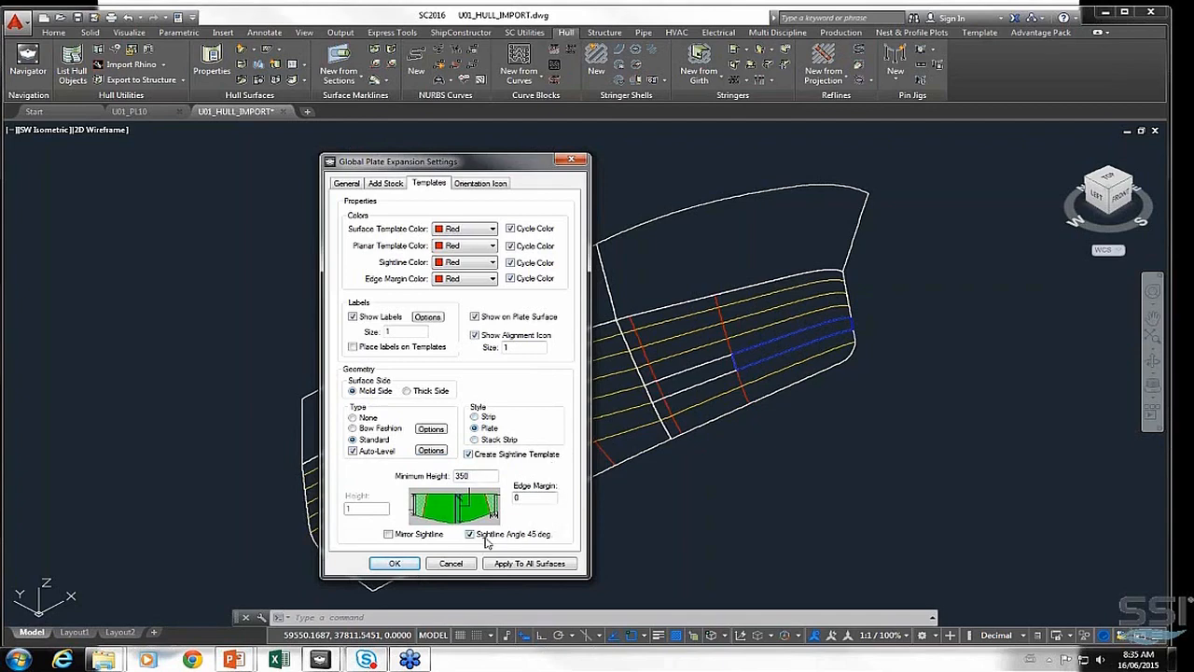
# Check the orientation icon settings, set the template label size to 20, and accept the global plate expansion settings
pyautogui.click(497, 185)
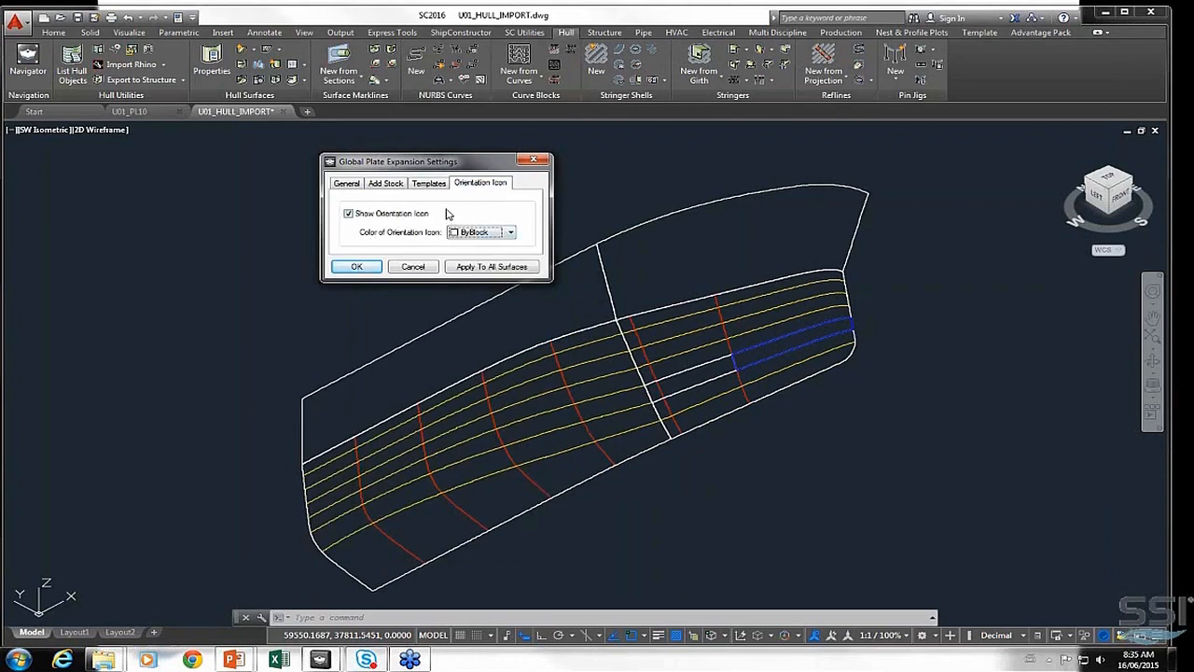
pyautogui.click(429, 190)
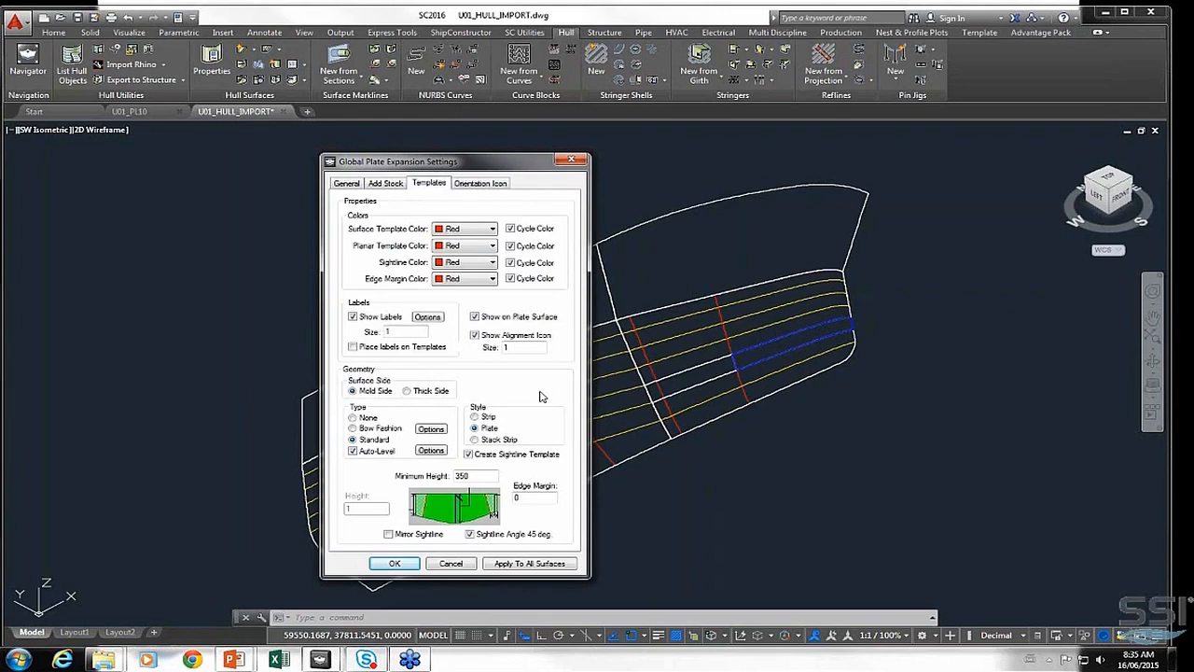
pyautogui.doubleClick(386, 331)
pyautogui.write('20')
pyautogui.click(345, 184)
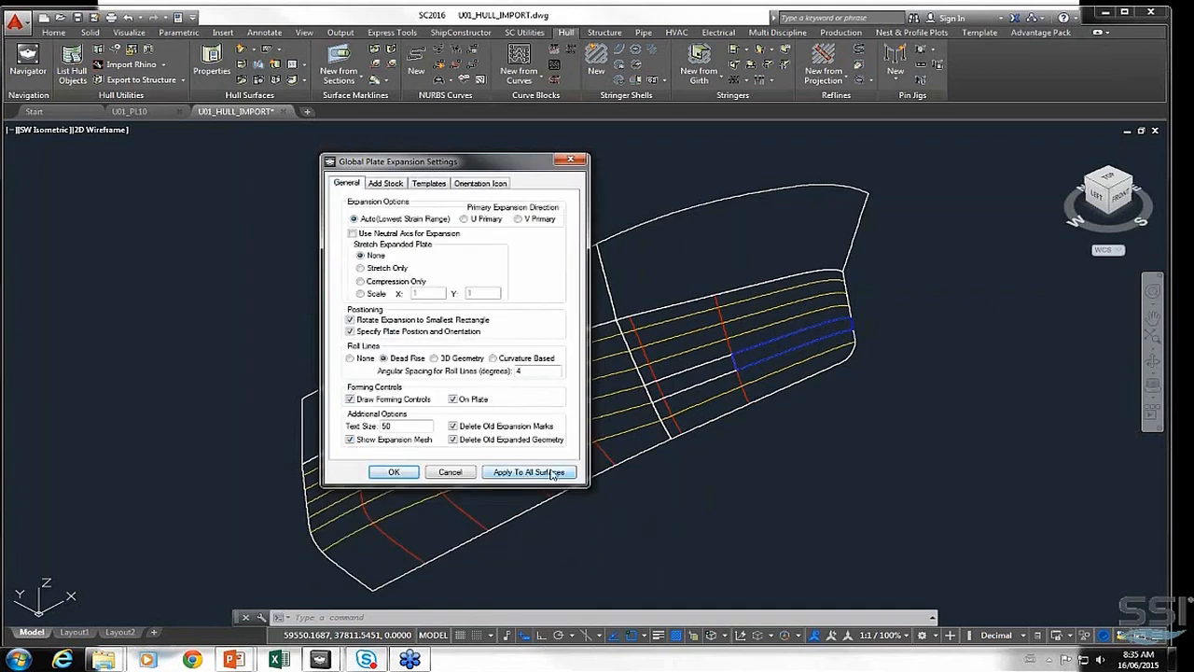
pyautogui.click(382, 472)
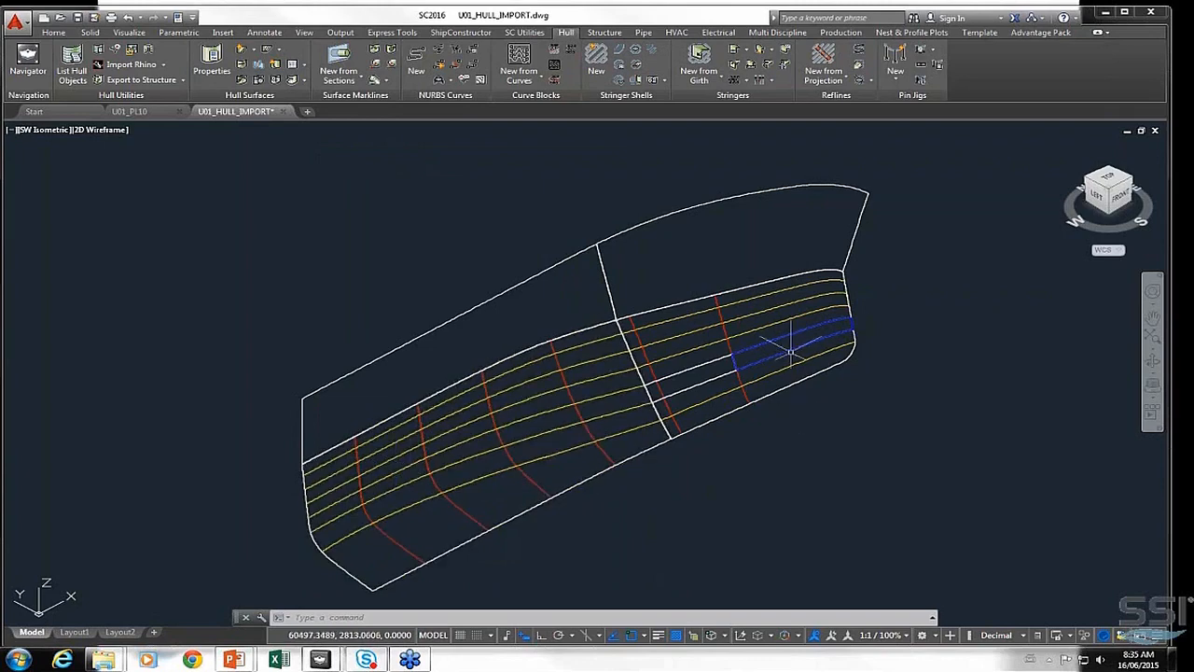
# Start expanding the blue strip plate, continuing with the default iso-parametric expansion method
pyautogui.click(852, 320)
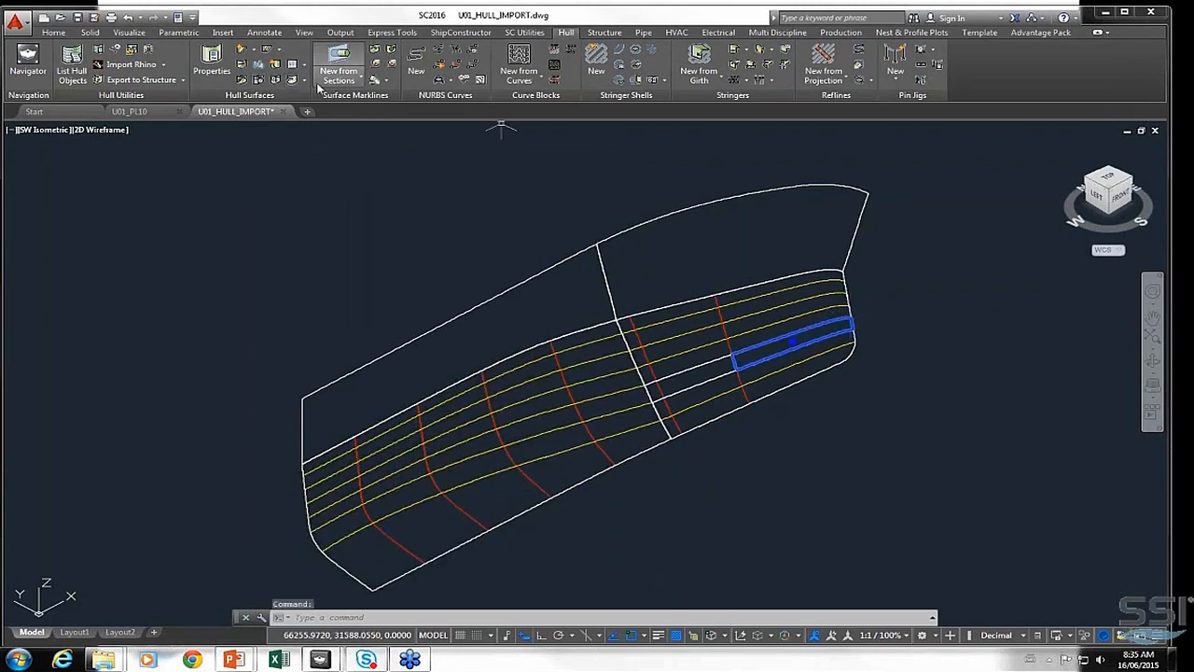
pyautogui.click(242, 82)
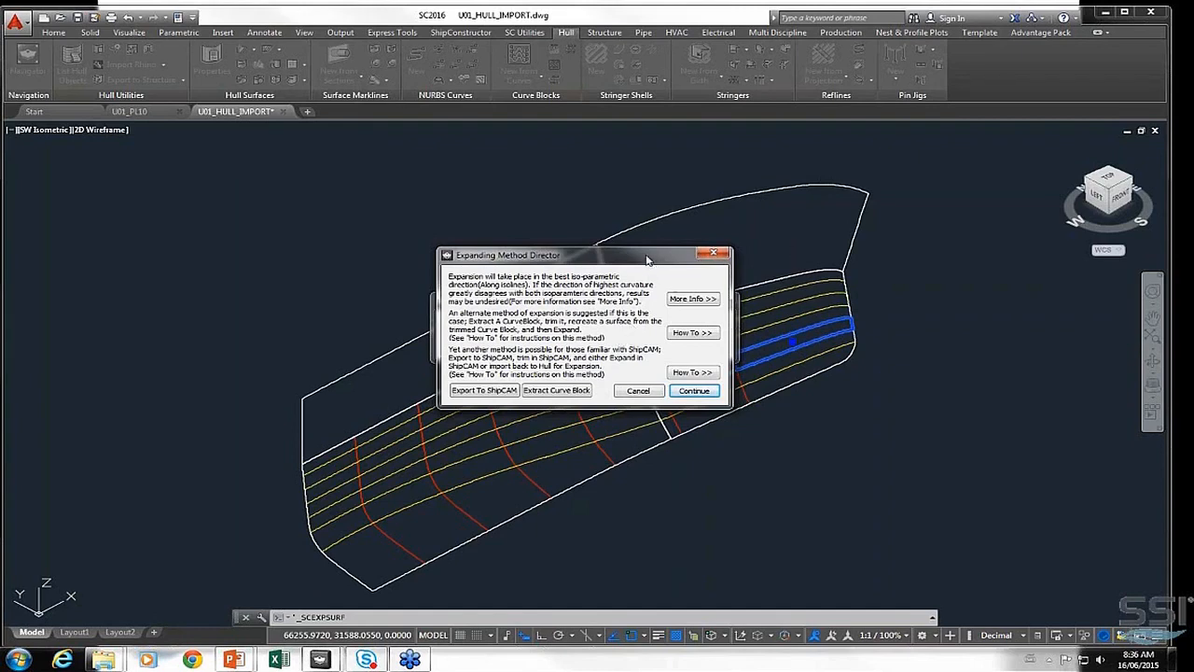
pyautogui.click(705, 396)
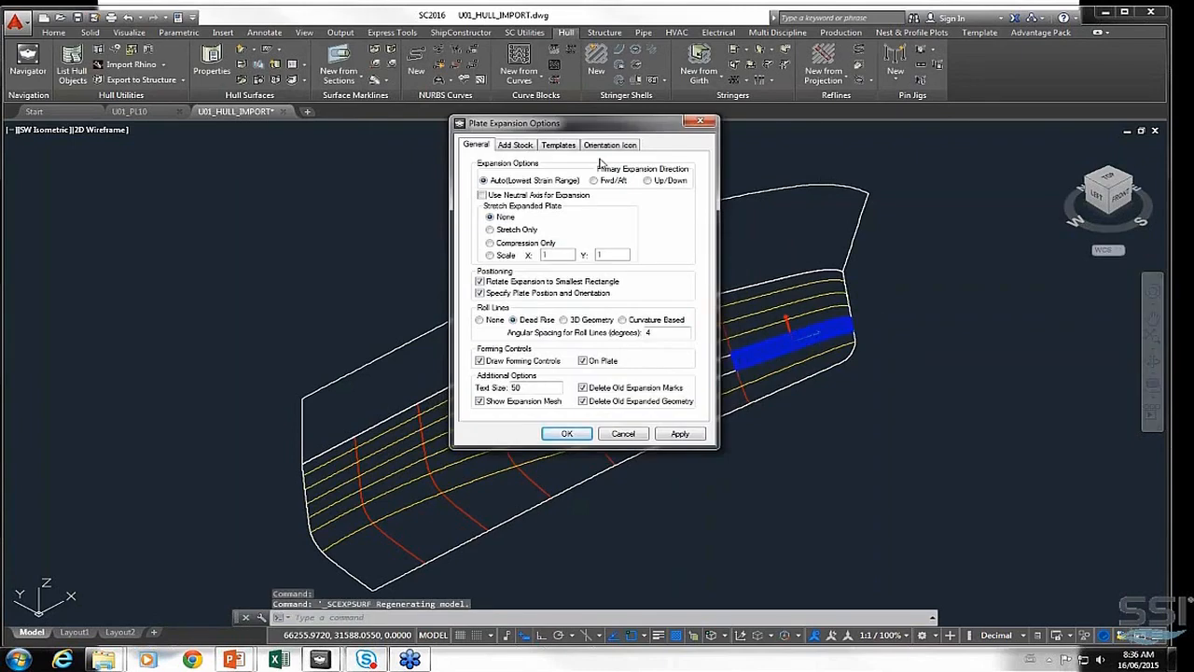
# Review the plate's added stock, template and general expansion options, and examine the mesh and direction arrows on the strip plate
pyautogui.click(526, 176)
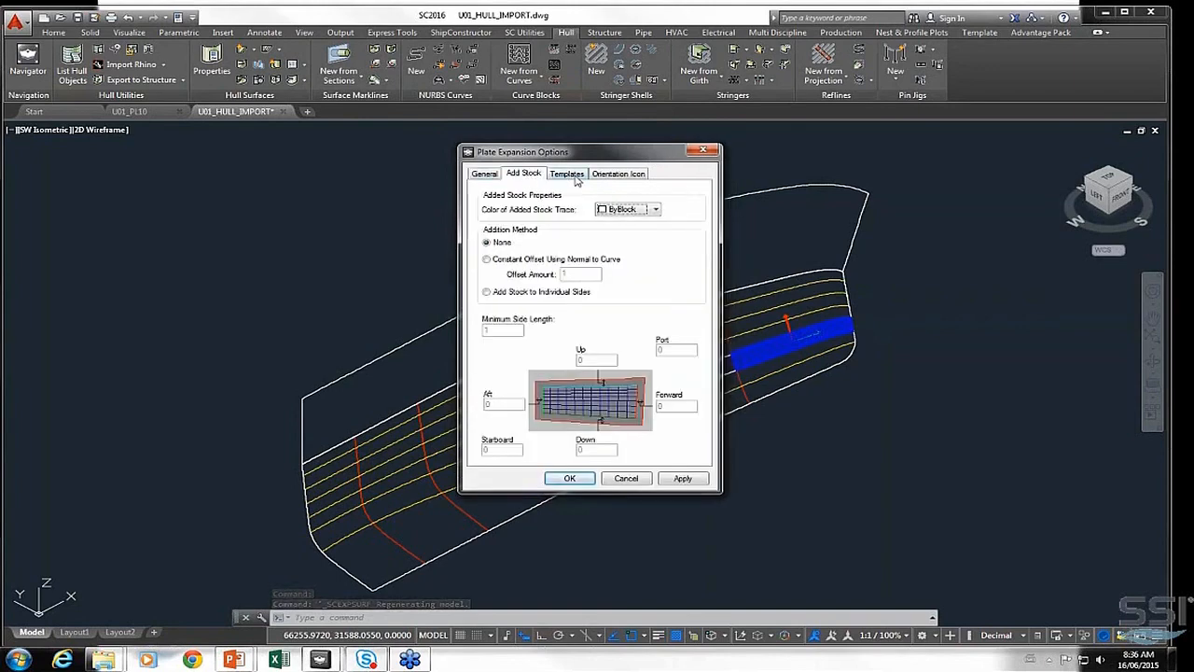
pyautogui.click(566, 175)
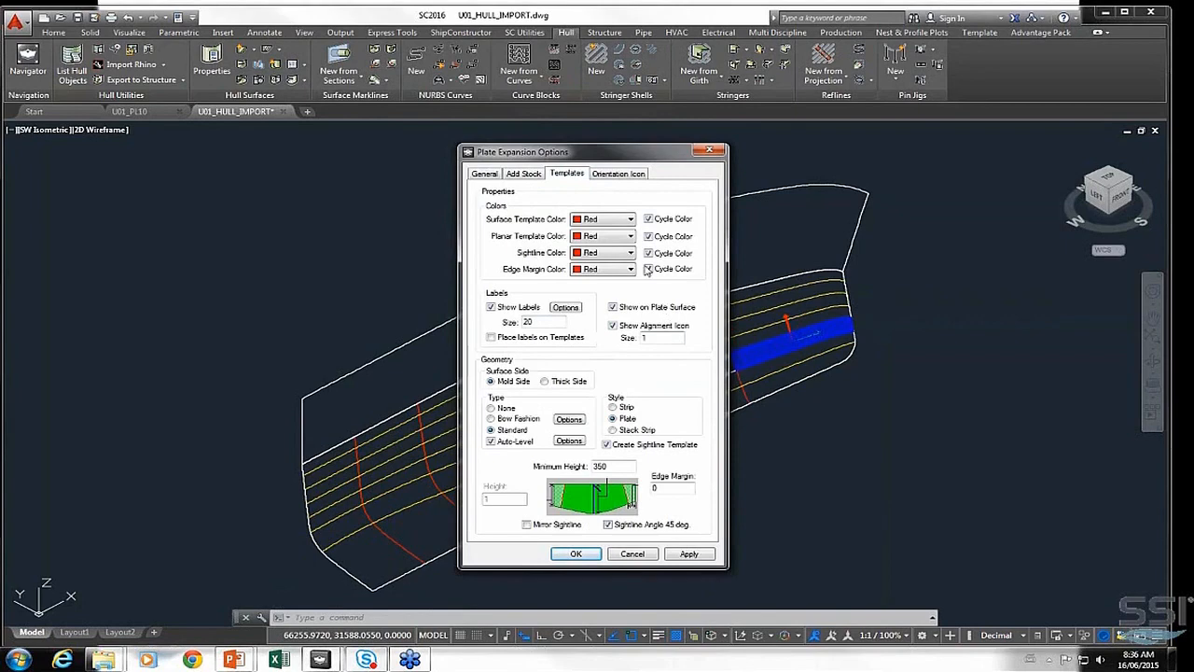
pyautogui.click(496, 176)
pyautogui.moveTo(578, 157); pyautogui.dragTo(536, 165)
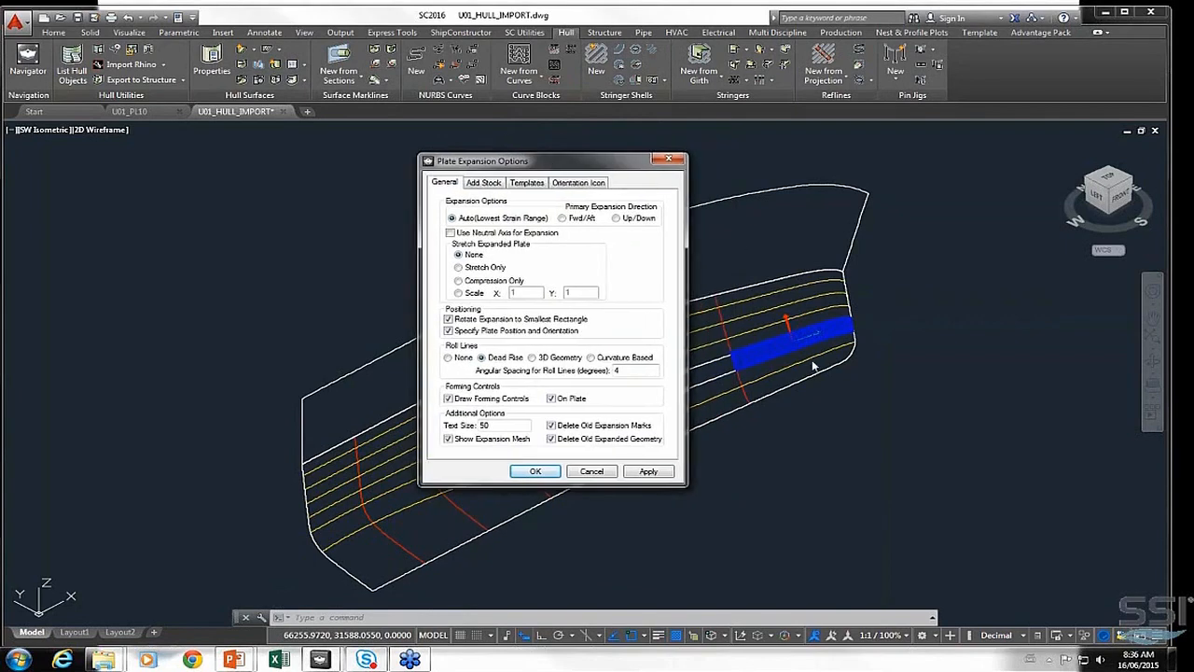
pyautogui.scroll(3, 804, 350)
pyautogui.moveTo(634, 160); pyautogui.dragTo(522, 153)
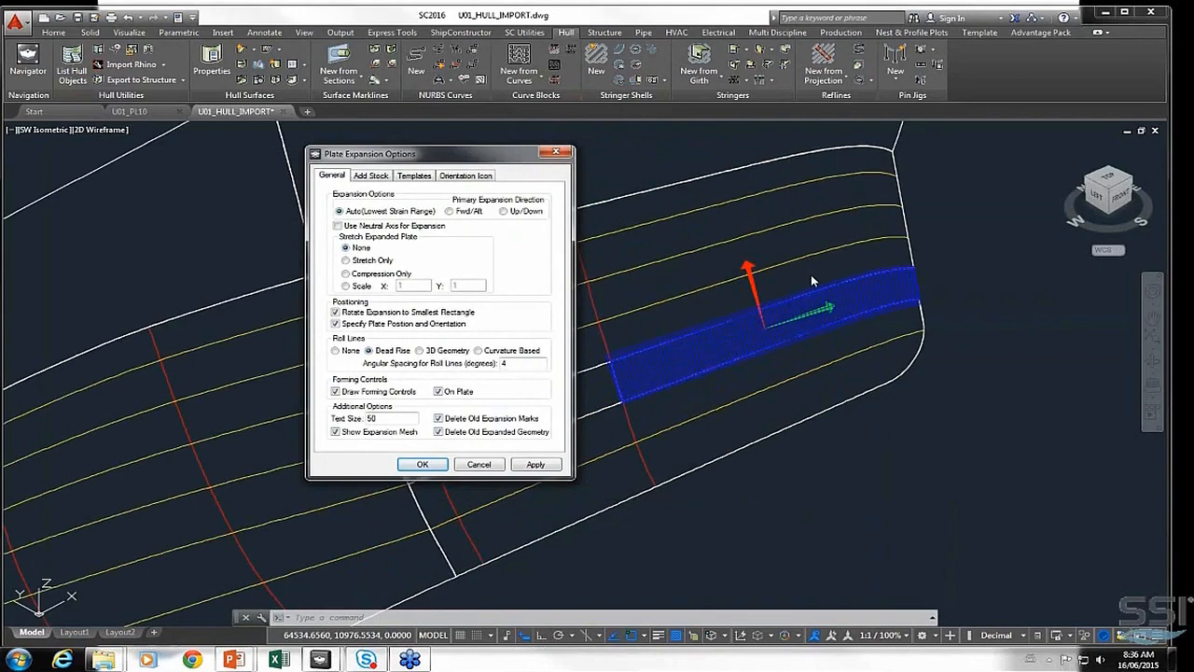
pyautogui.scroll(5, 811, 274)
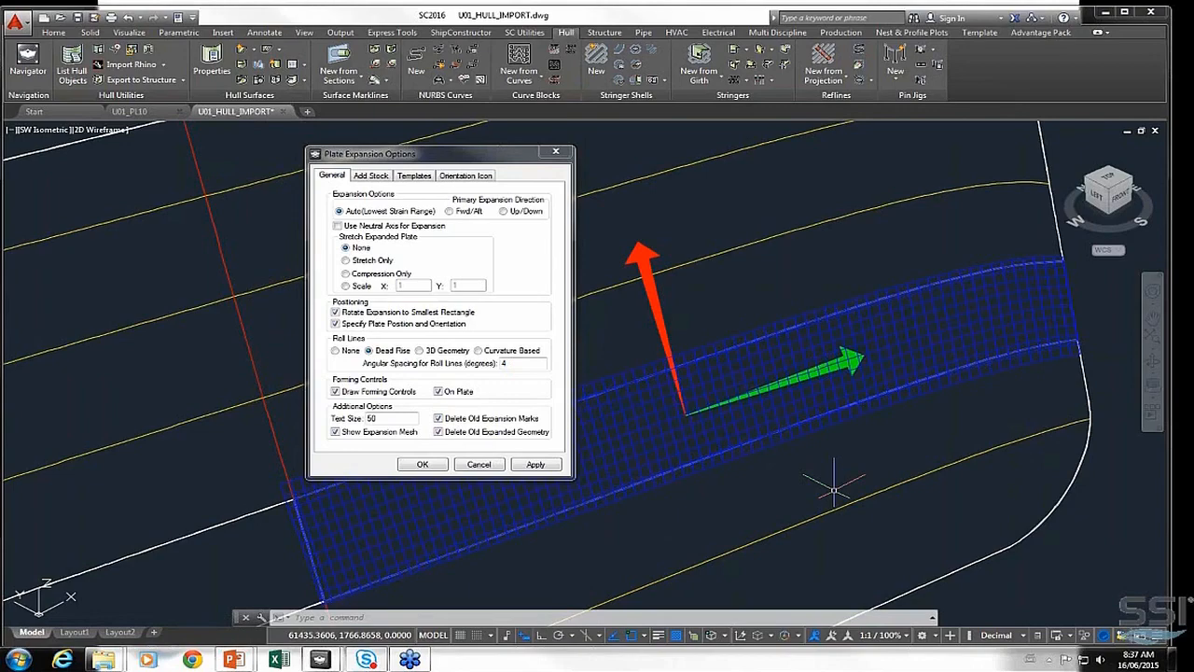
# Accept the plate expansion options and place the expanded plate in the empty space above the hull
pyautogui.click(423, 464)
pyautogui.scroll(-6, 425, 457)
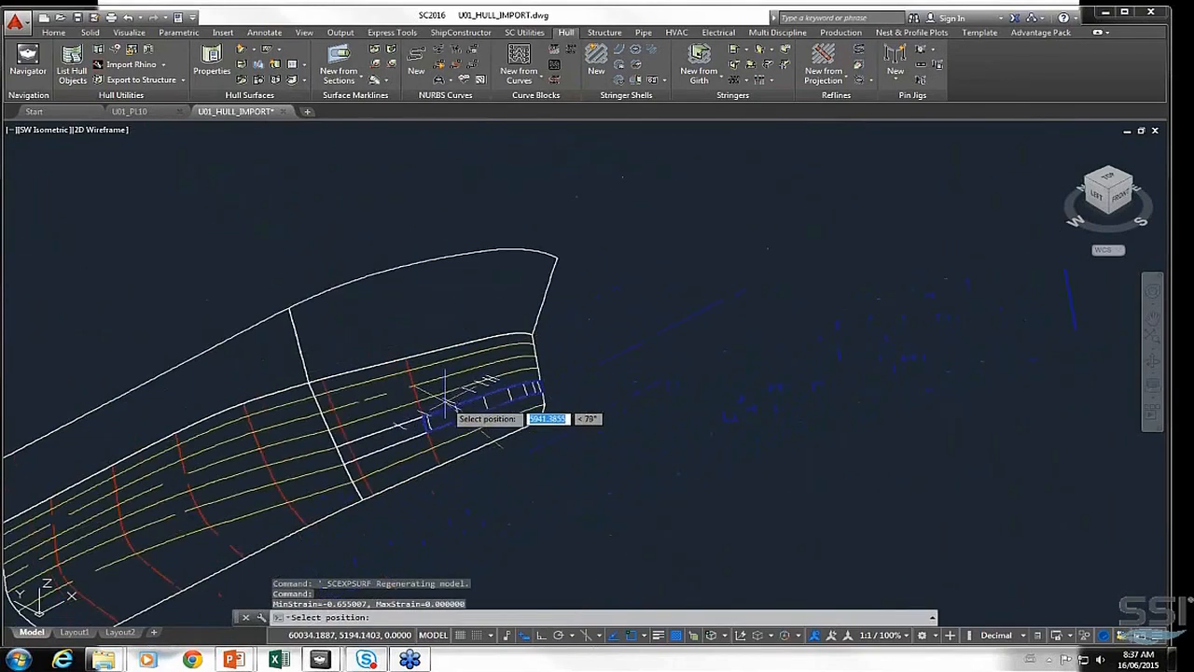
pyautogui.click(203, 290)
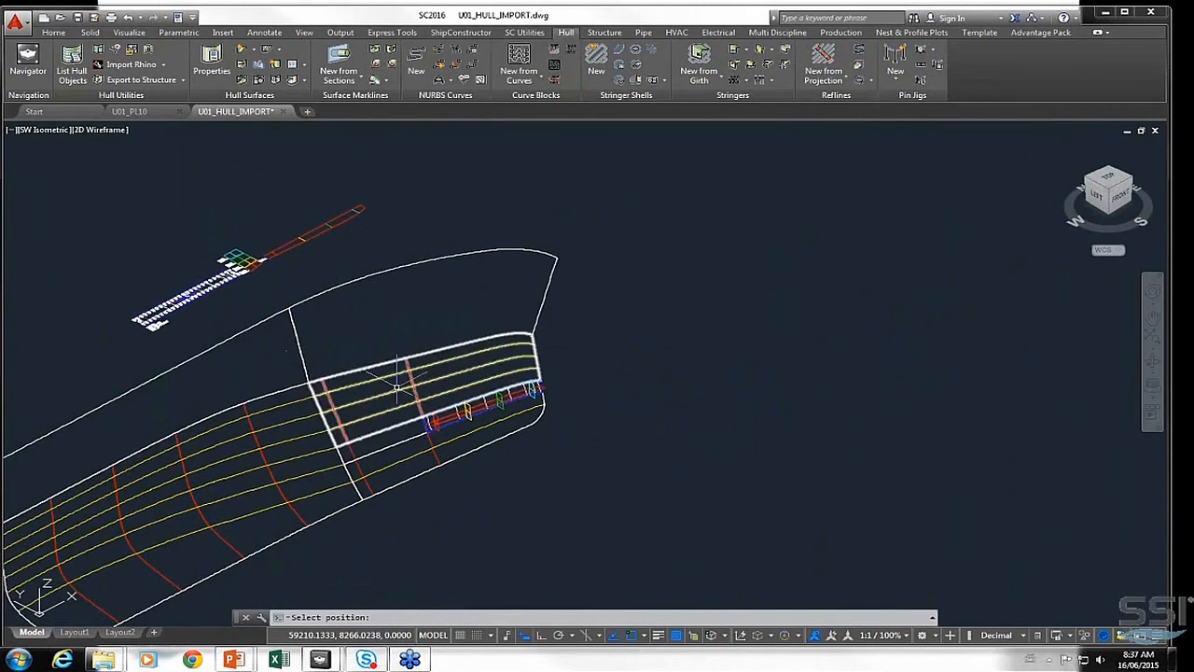
# Examine the templates, sightline and roll lines drawn on the strip plate in the hull
pyautogui.scroll(4, 587, 393)
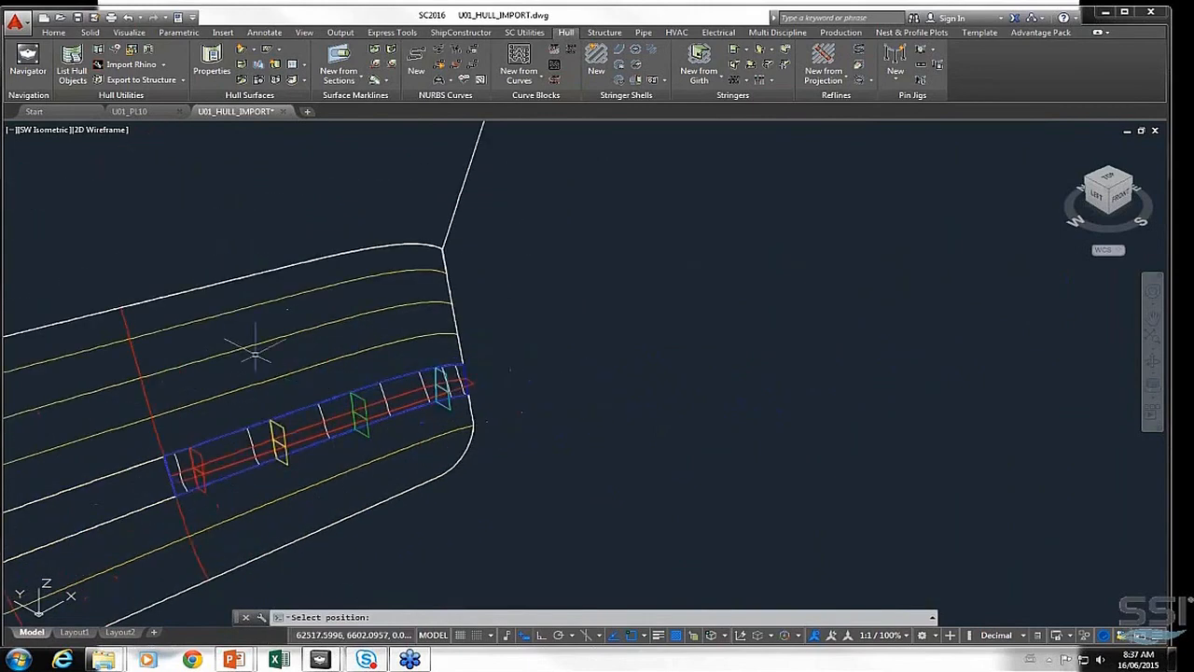
pyautogui.moveTo(249, 341); pyautogui.dragTo(381, 352, button='middle')
pyautogui.scroll(2, 420, 399)
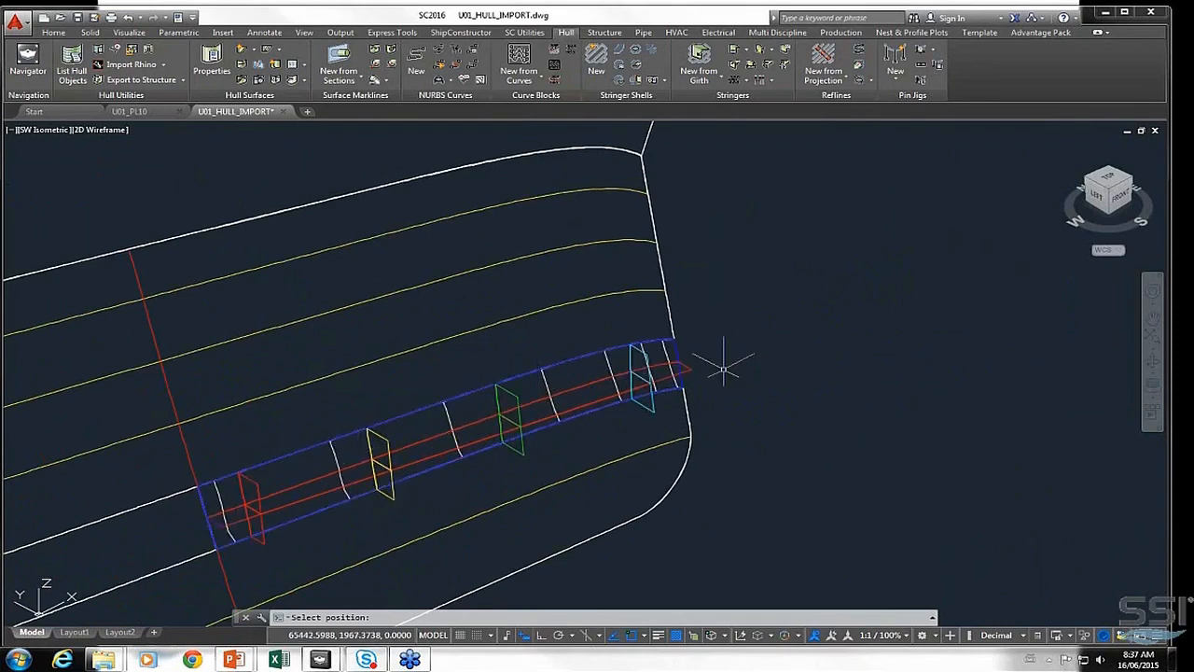
pyautogui.scroll(-5, 261, 336)
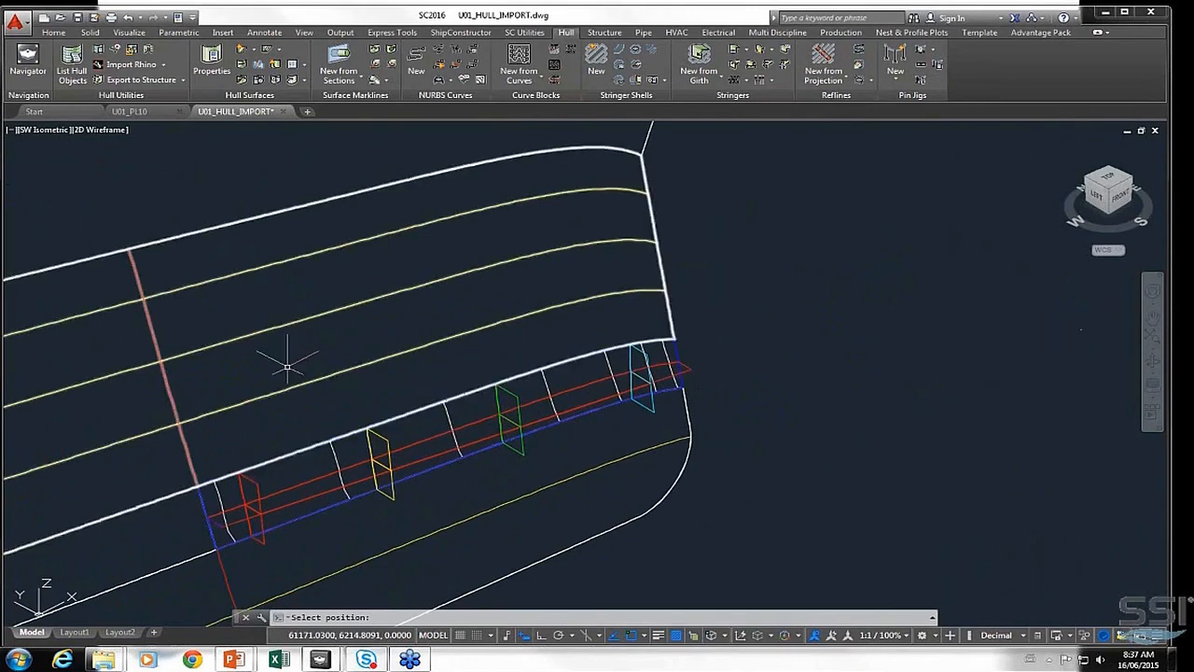
pyautogui.scroll(4, 186, 280)
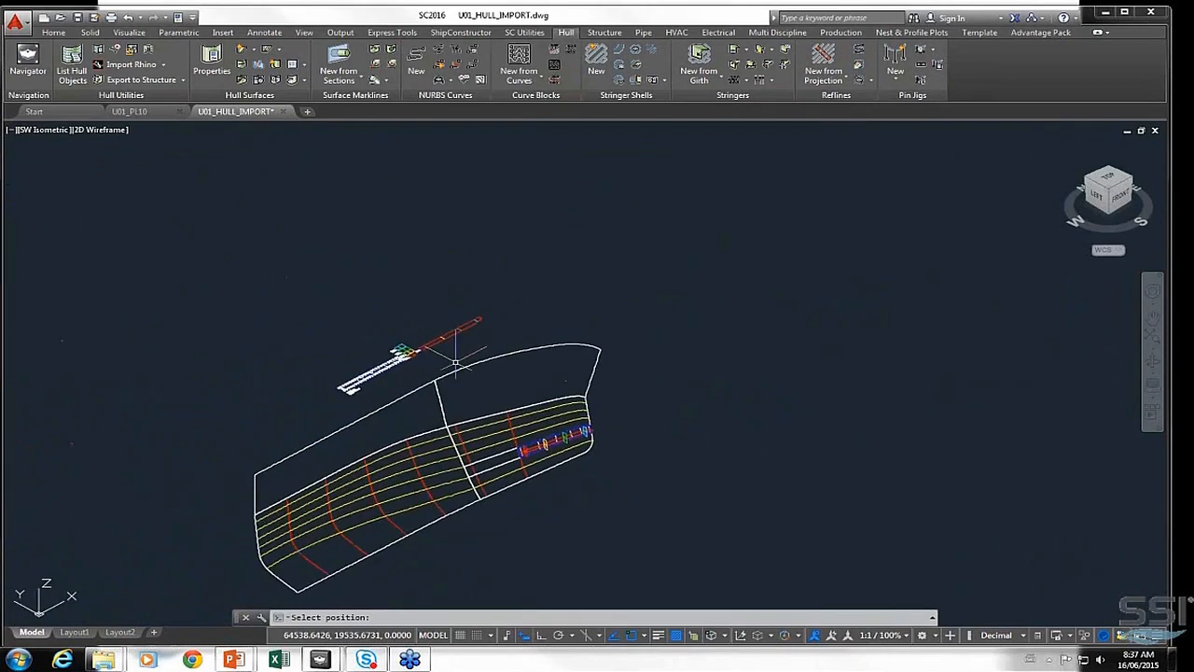
# Set the 3D viewpoint to look straight down, and examine the expanded plate, its templates and the sightline template
pyautogui.click(461, 32)
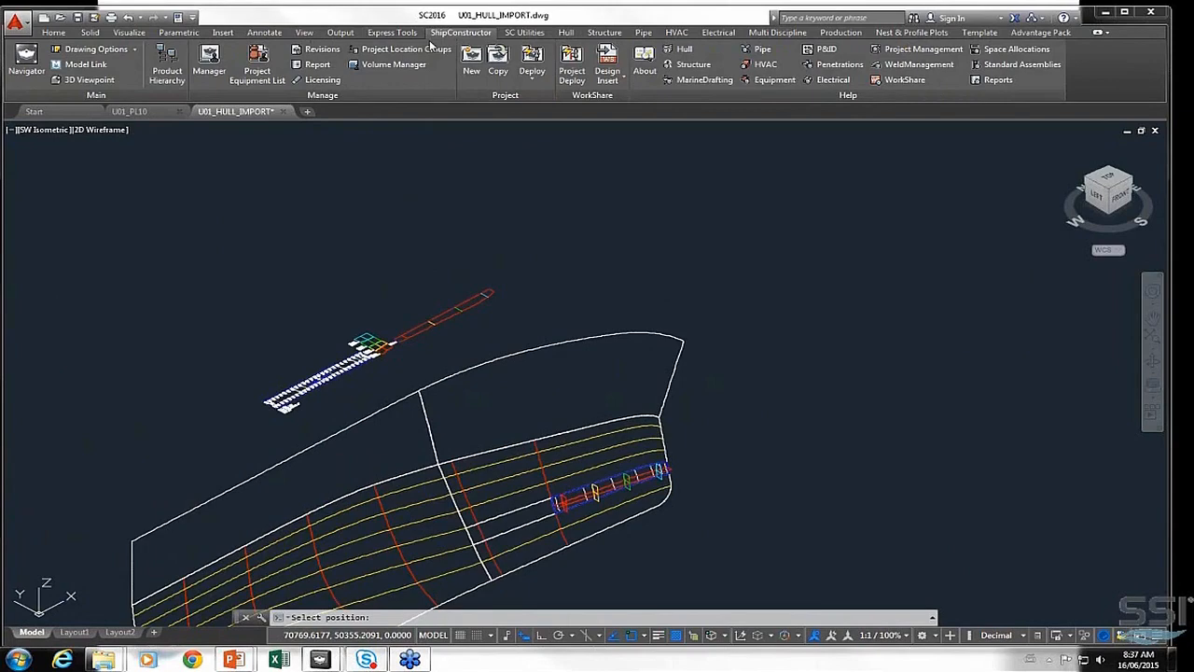
pyautogui.click(85, 80)
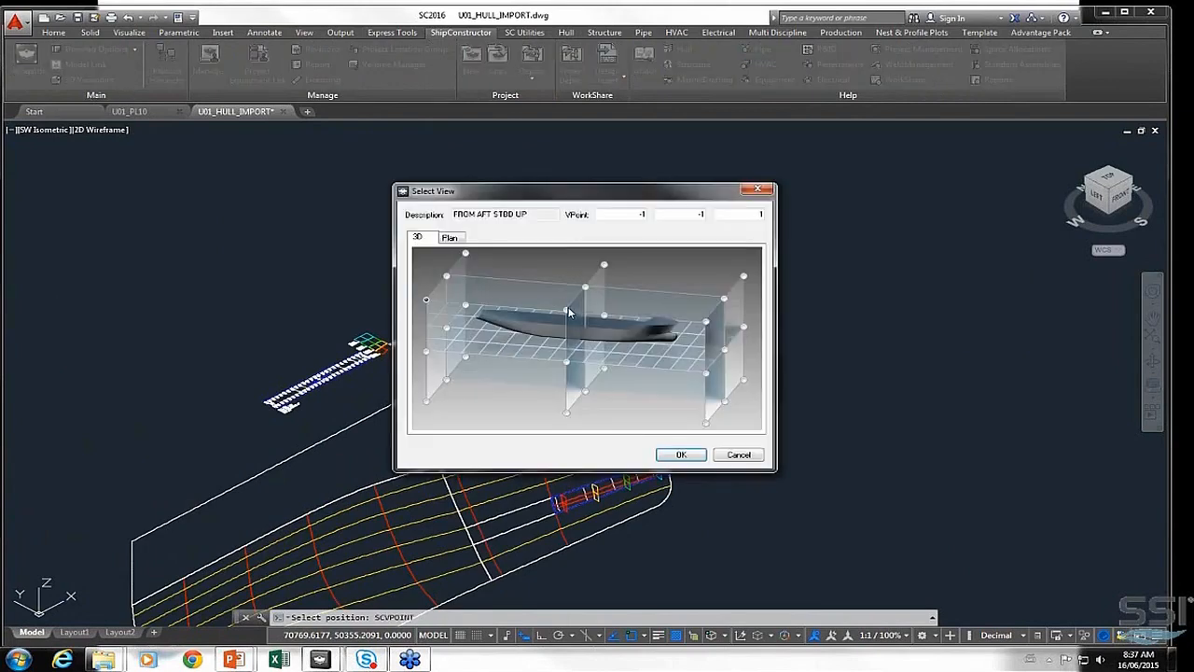
pyautogui.click(585, 287)
pyautogui.click(681, 455)
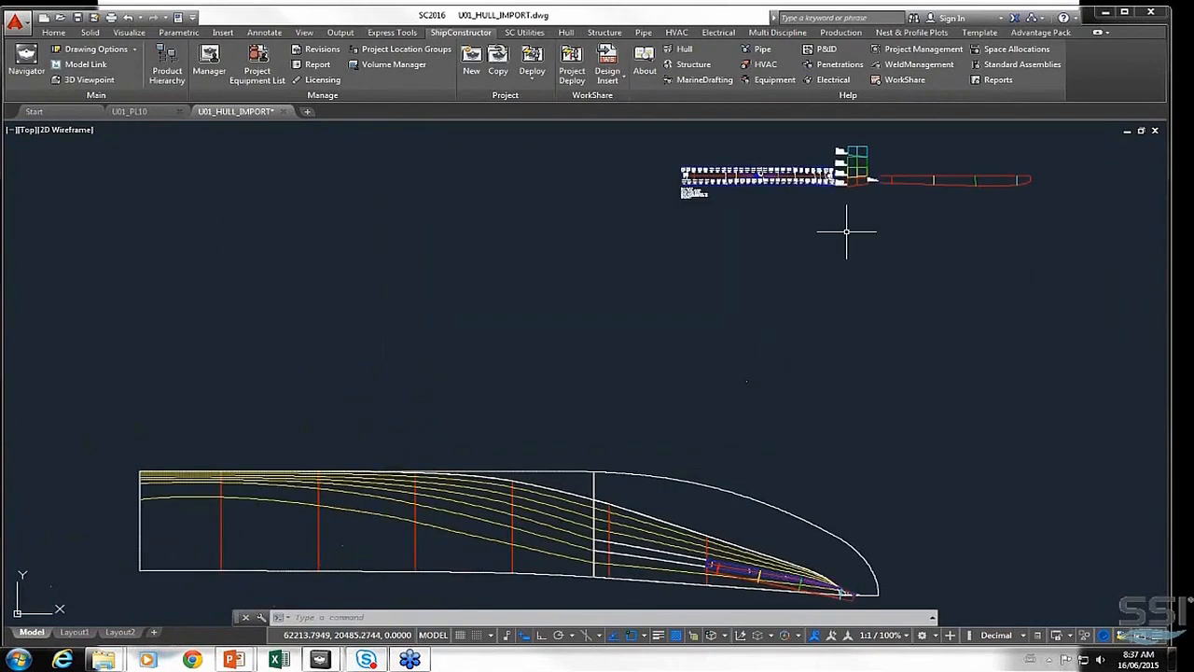
pyautogui.scroll(2, 514, 333)
pyautogui.moveTo(408, 256); pyautogui.dragTo(544, 384, button='middle')
pyautogui.scroll(2, 544, 385)
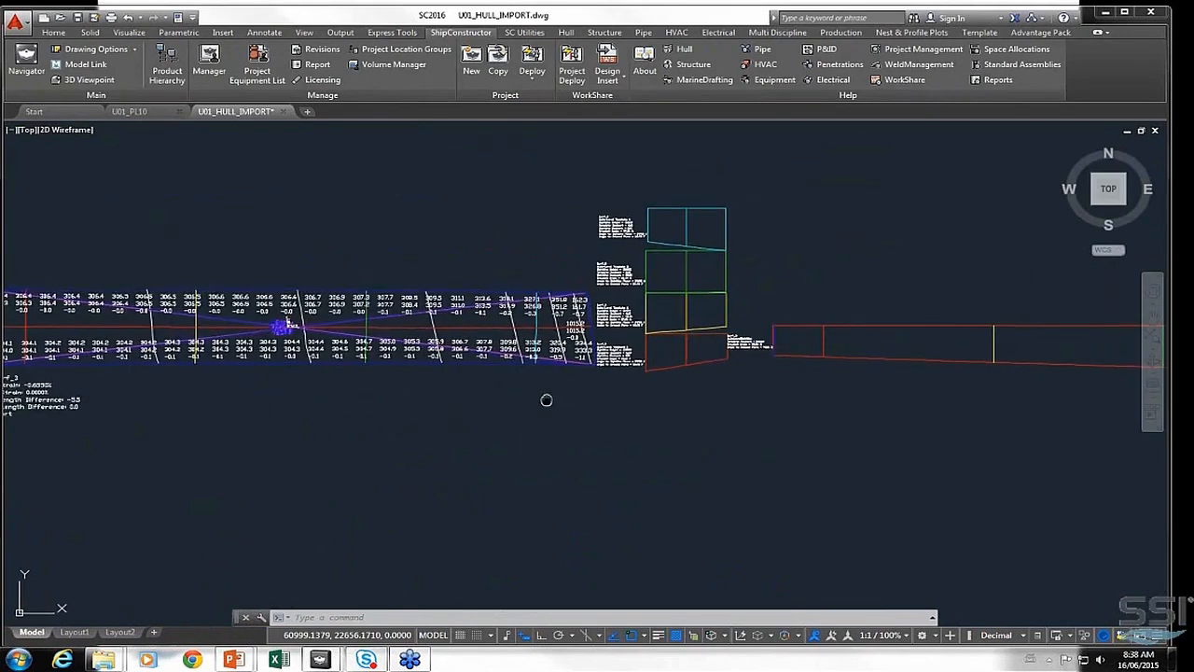
pyautogui.moveTo(547, 400); pyautogui.dragTo(181, 405, button='middle')
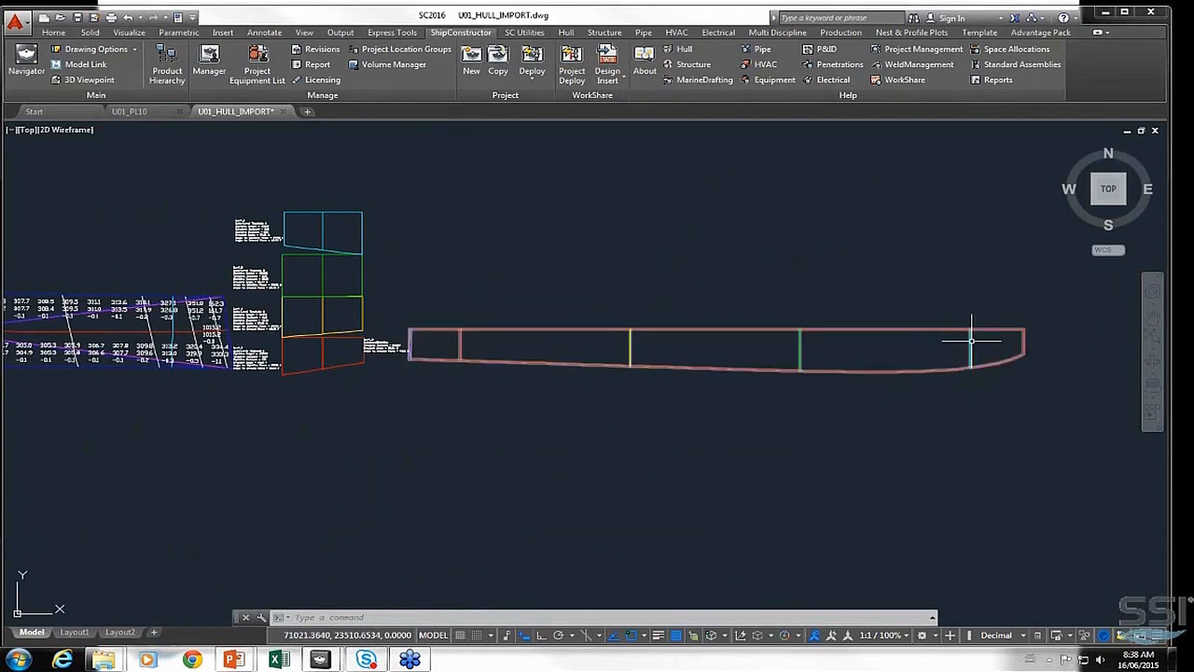
# Examine the template outlines and annotations beside the expanded plate, including the plate's roll lines and its length-difference and strain data
pyautogui.scroll(2, 370, 359)
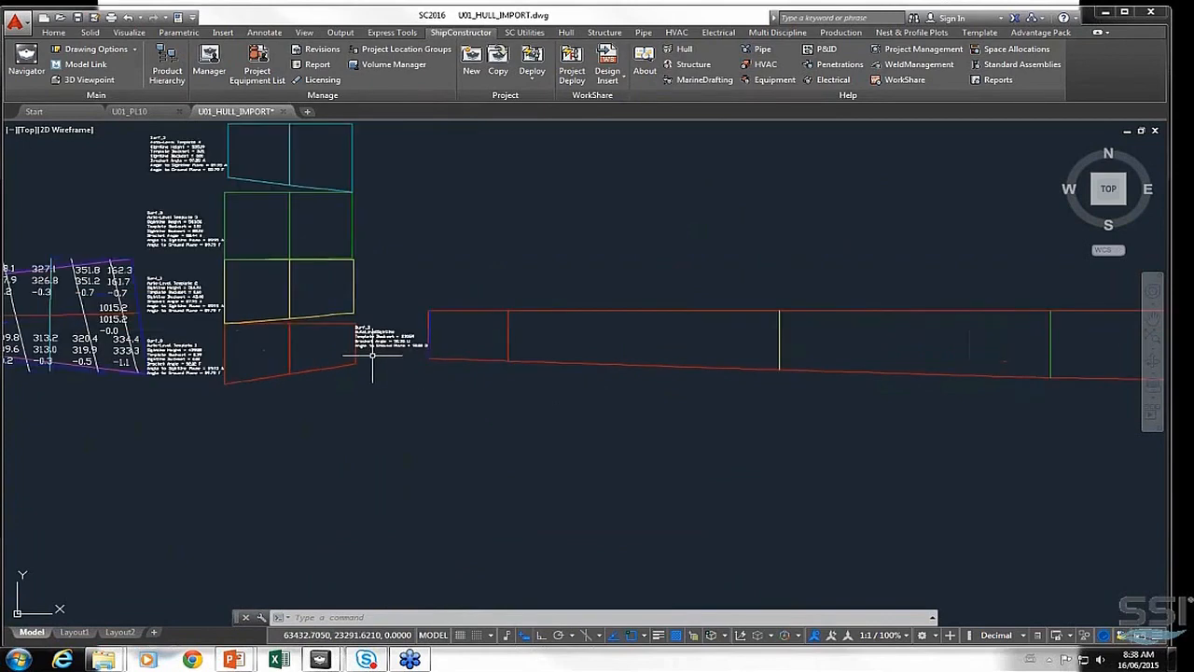
pyautogui.scroll(2, 187, 226)
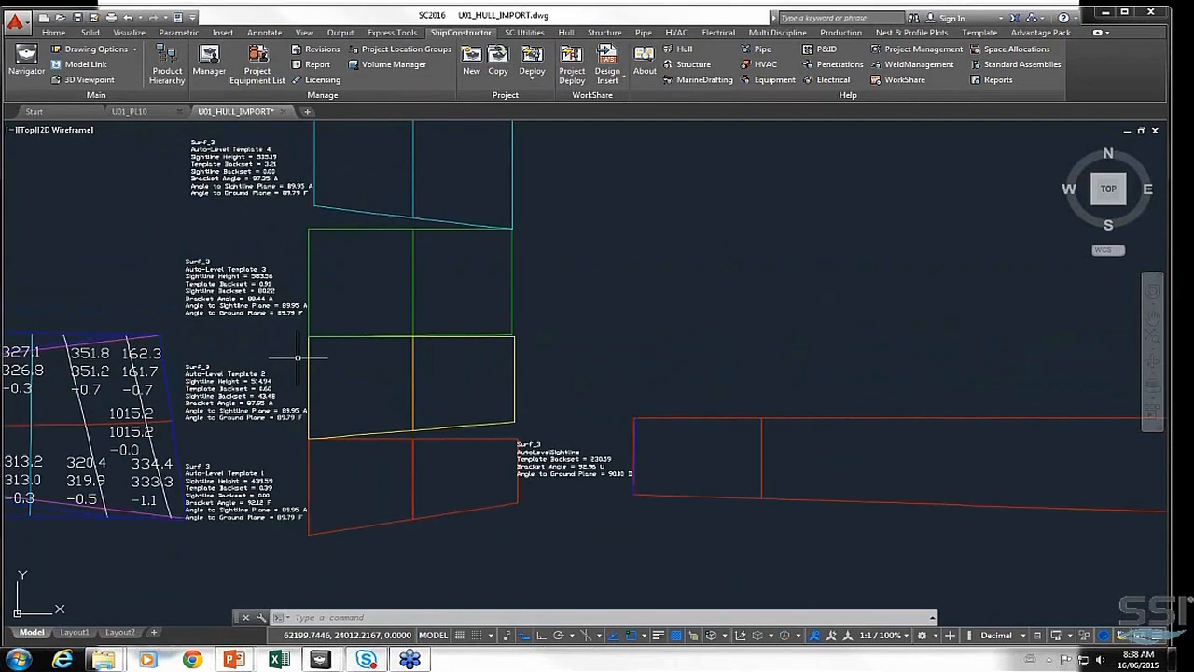
pyautogui.scroll(-4, 382, 299)
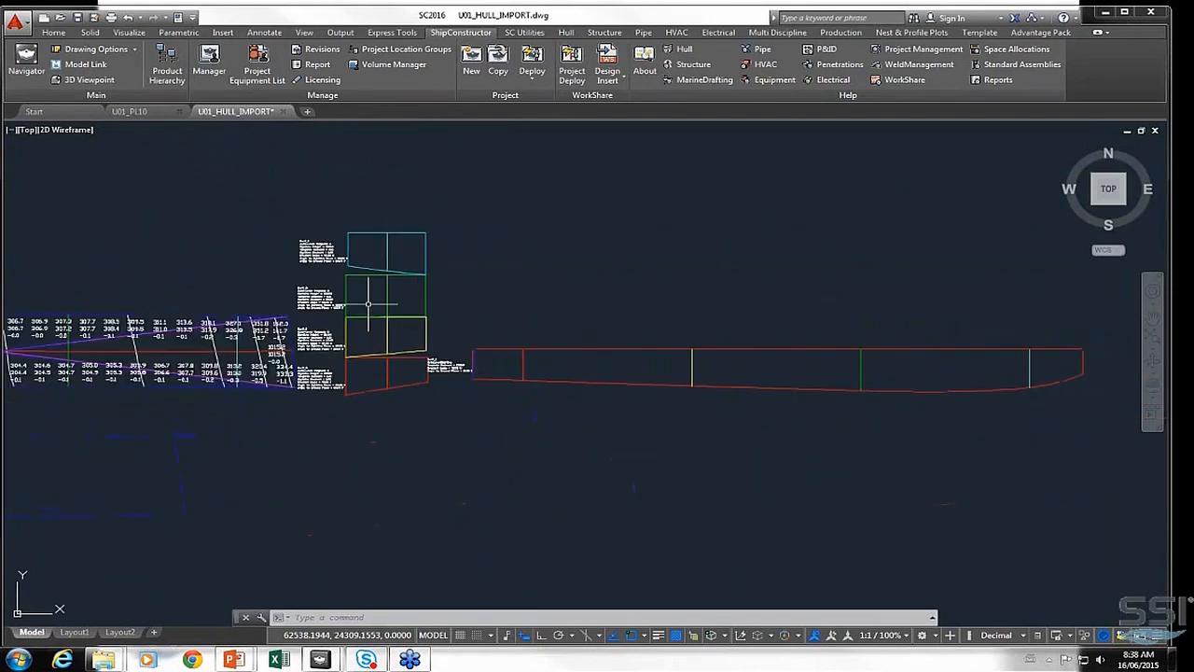
pyautogui.click(209, 277)
pyautogui.click(212, 277)
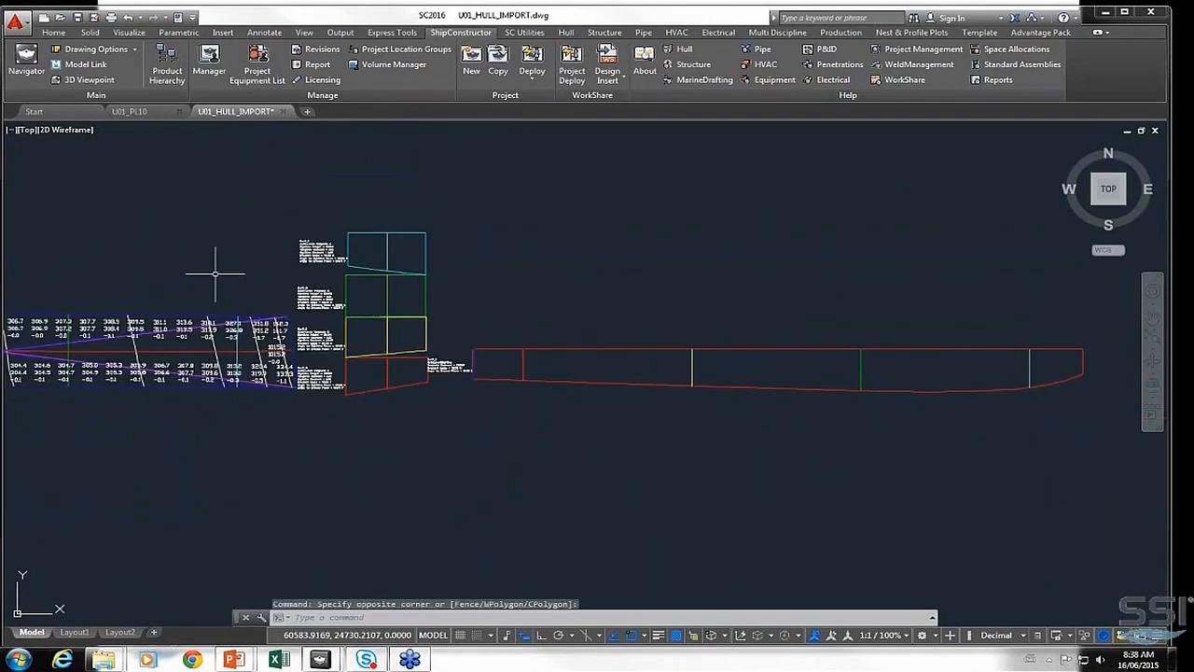
pyautogui.moveTo(216, 275); pyautogui.dragTo(628, 285, button='middle')
pyautogui.scroll(2, 662, 274)
pyautogui.moveTo(475, 283); pyautogui.dragTo(687, 245, button='middle')
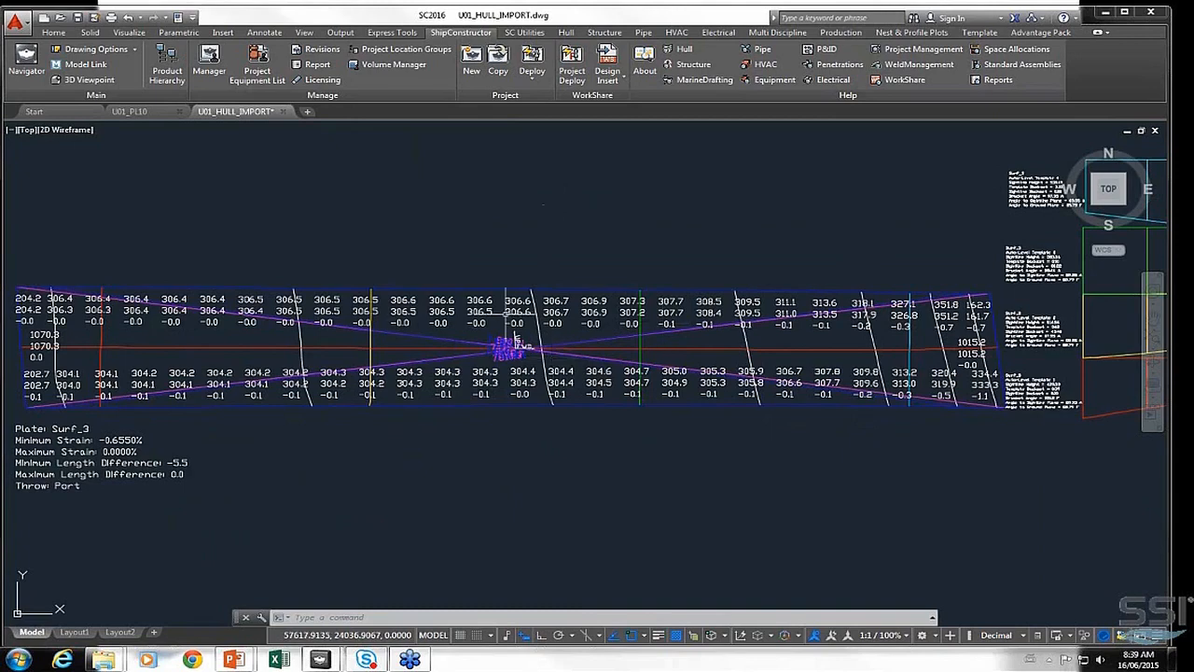
pyautogui.scroll(-4, 518, 317)
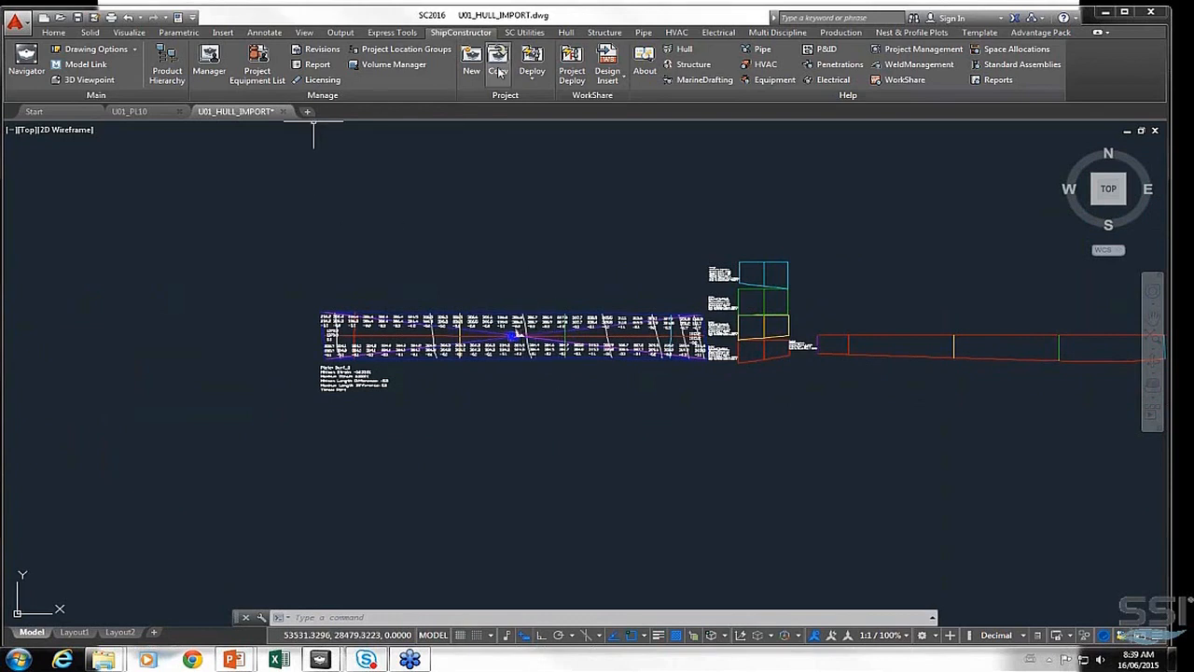
# Set the 3D viewpoint to FROM AFT STBD UP so the hull and the expanded plate are both in view
pyautogui.click(89, 79)
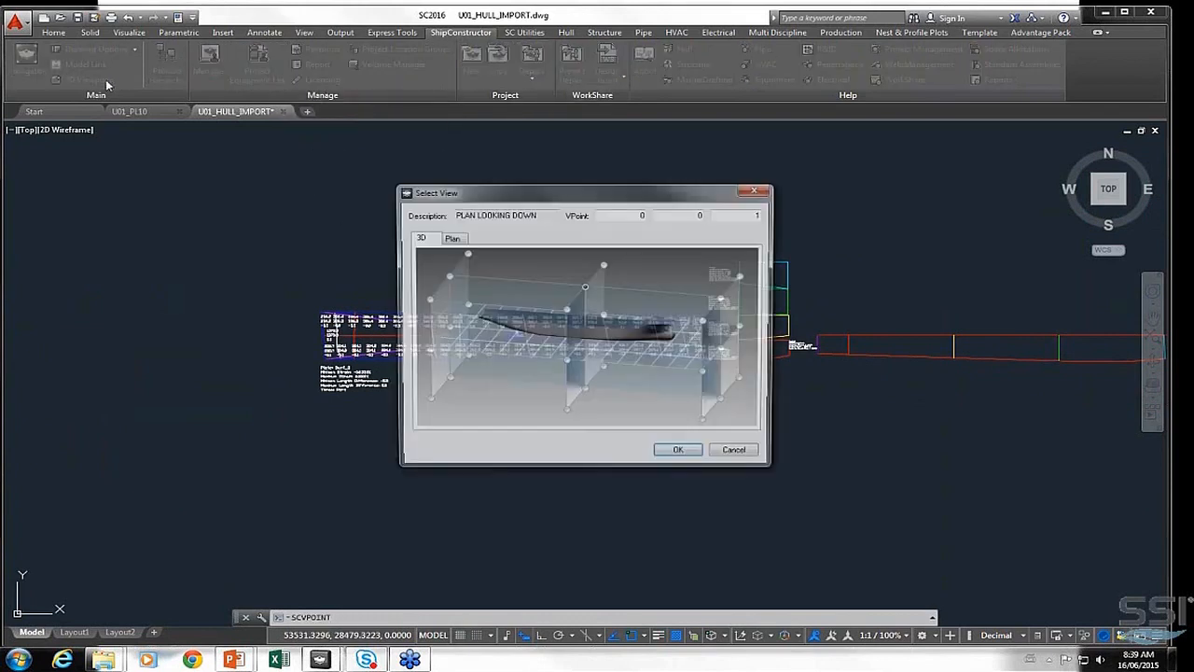
pyautogui.click(684, 455)
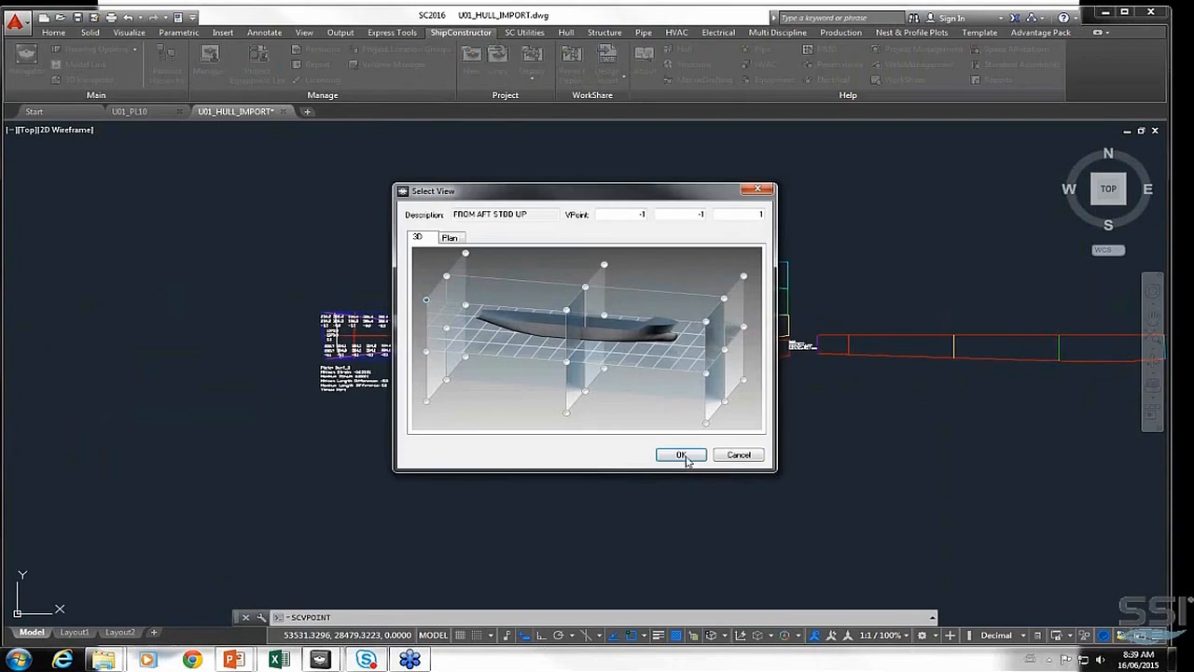
pyautogui.scroll(4, 736, 373)
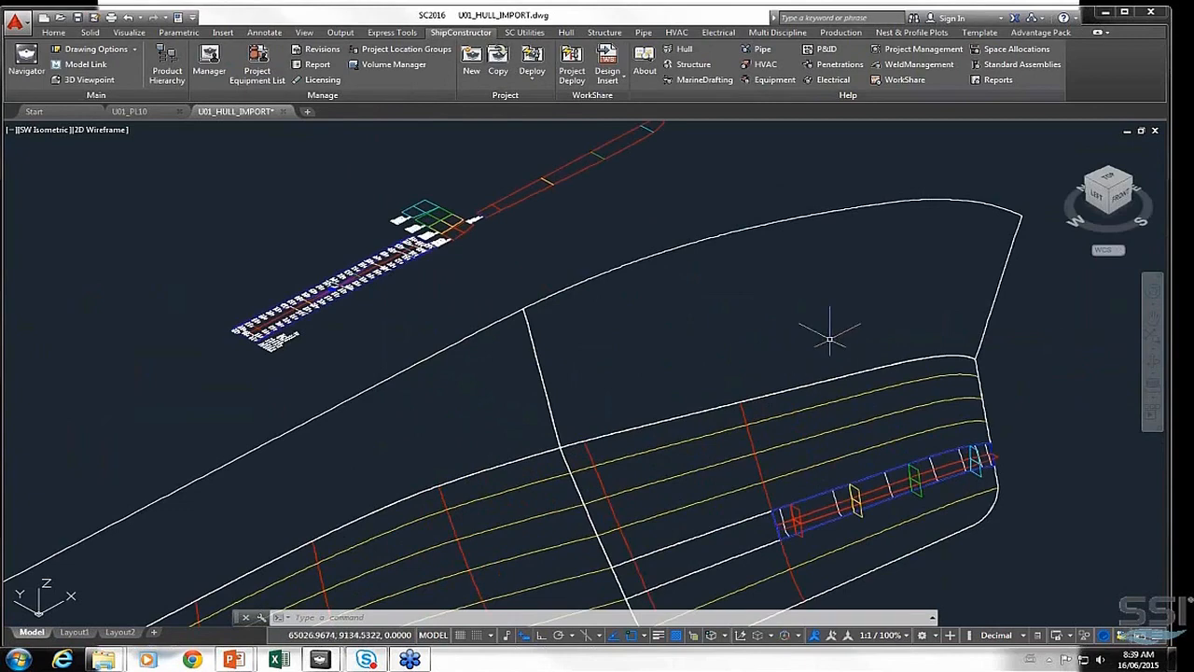
# Show the strain map for the strip plate in the hull with Strain Beyond Range turned off
pyautogui.click(566, 35)
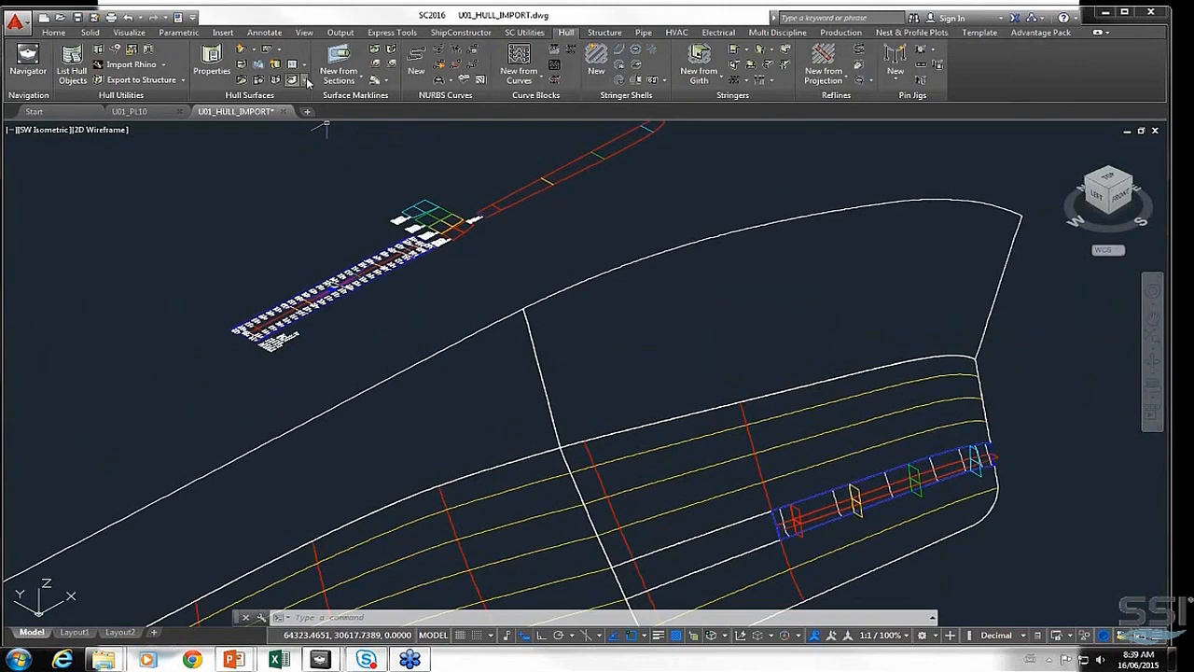
pyautogui.click(307, 81)
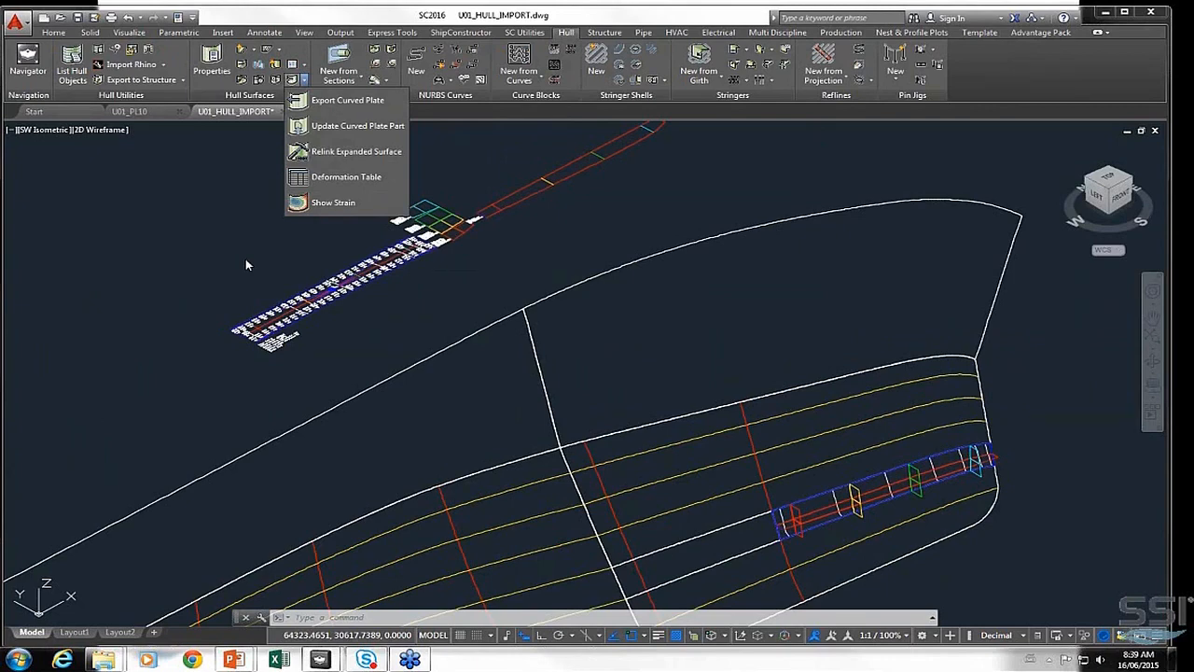
pyautogui.click(324, 202)
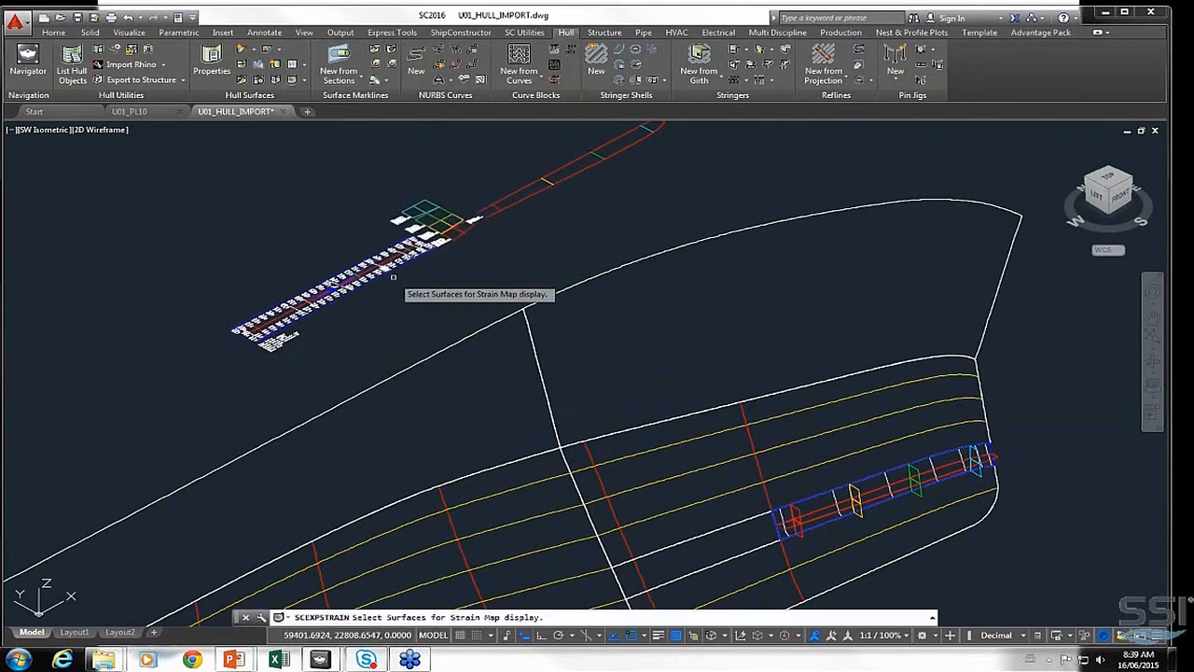
pyautogui.click(821, 496)
pyautogui.press('Return')
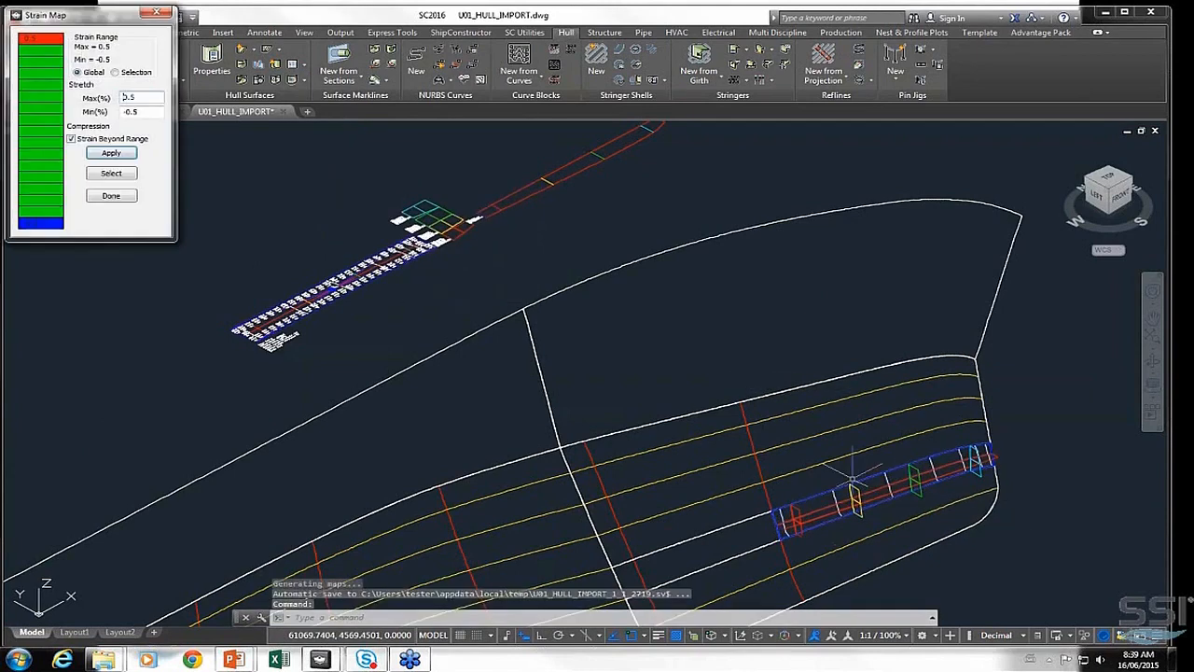
pyautogui.click(72, 139)
pyautogui.click(114, 155)
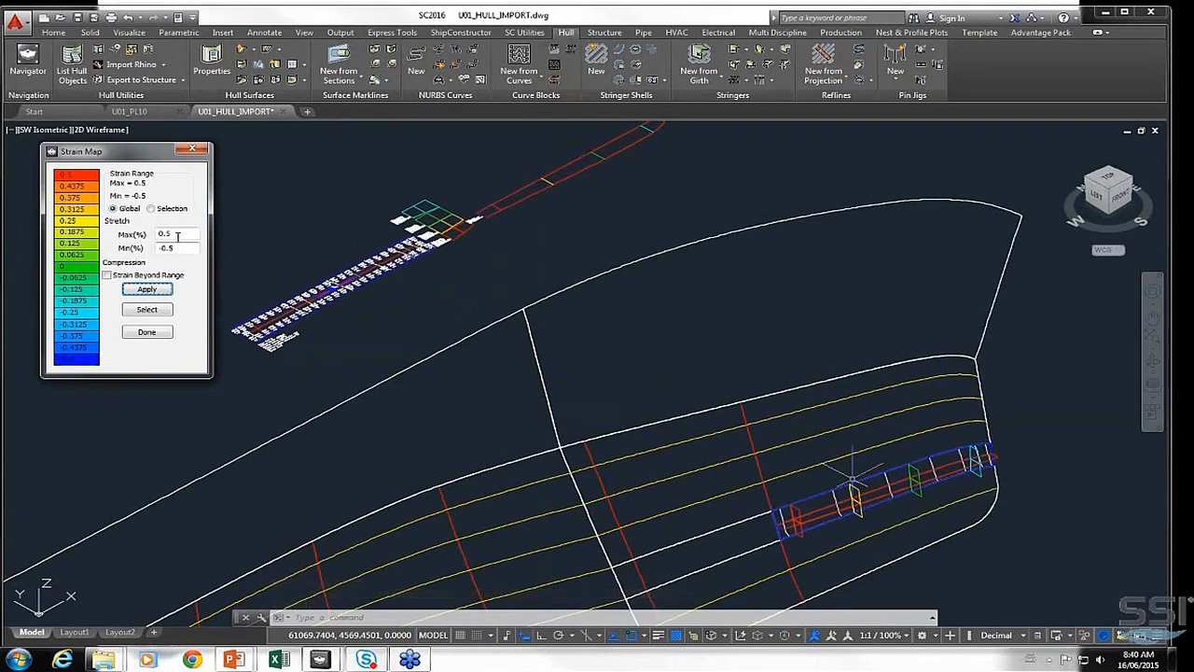
pyautogui.moveTo(144, 154); pyautogui.dragTo(148, 205)
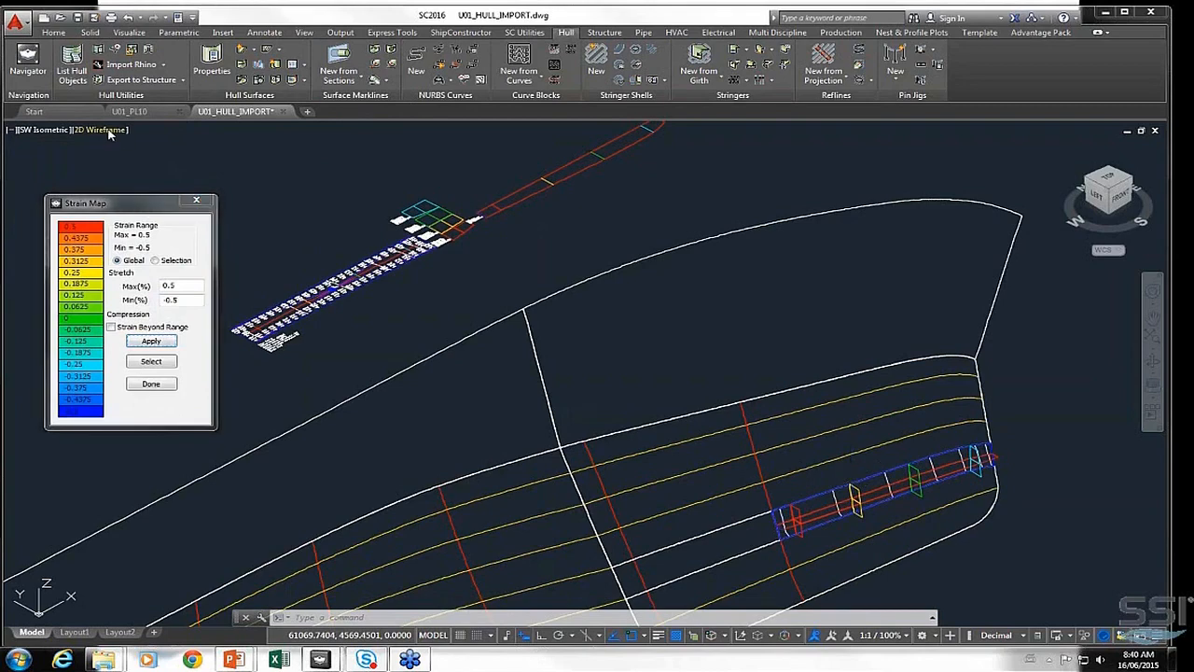
# Switch the visual style to Conceptual and examine the strain colours at the corners of the expanded plate
pyautogui.click(111, 131)
pyautogui.click(158, 181)
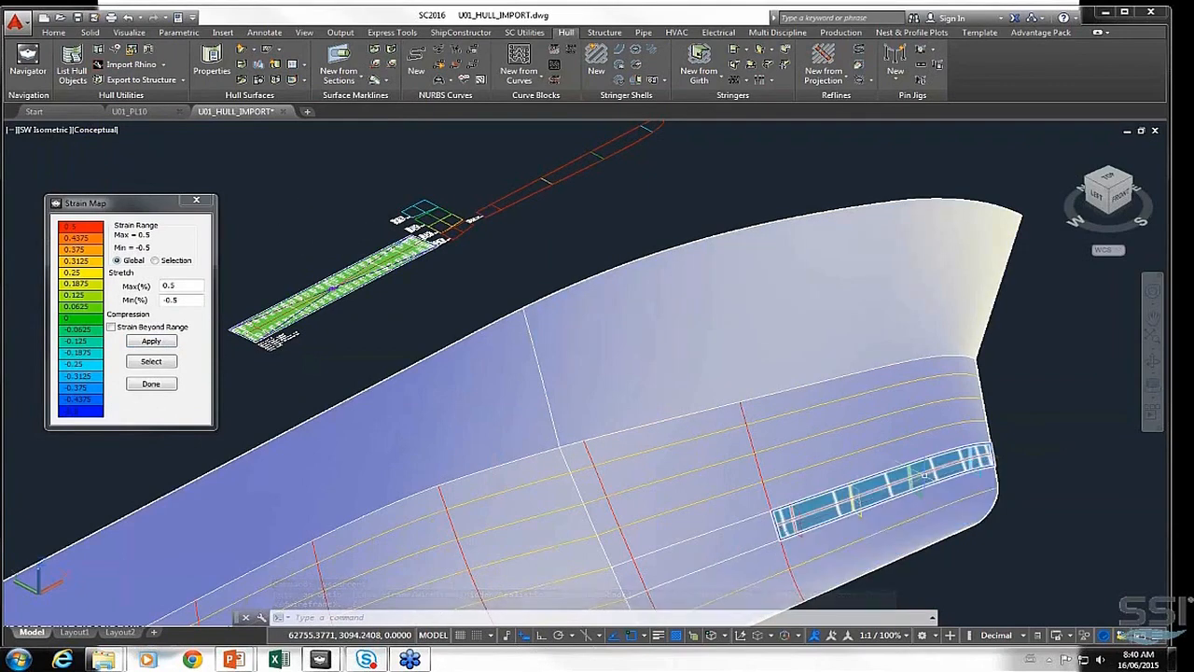
pyautogui.scroll(2, 318, 271)
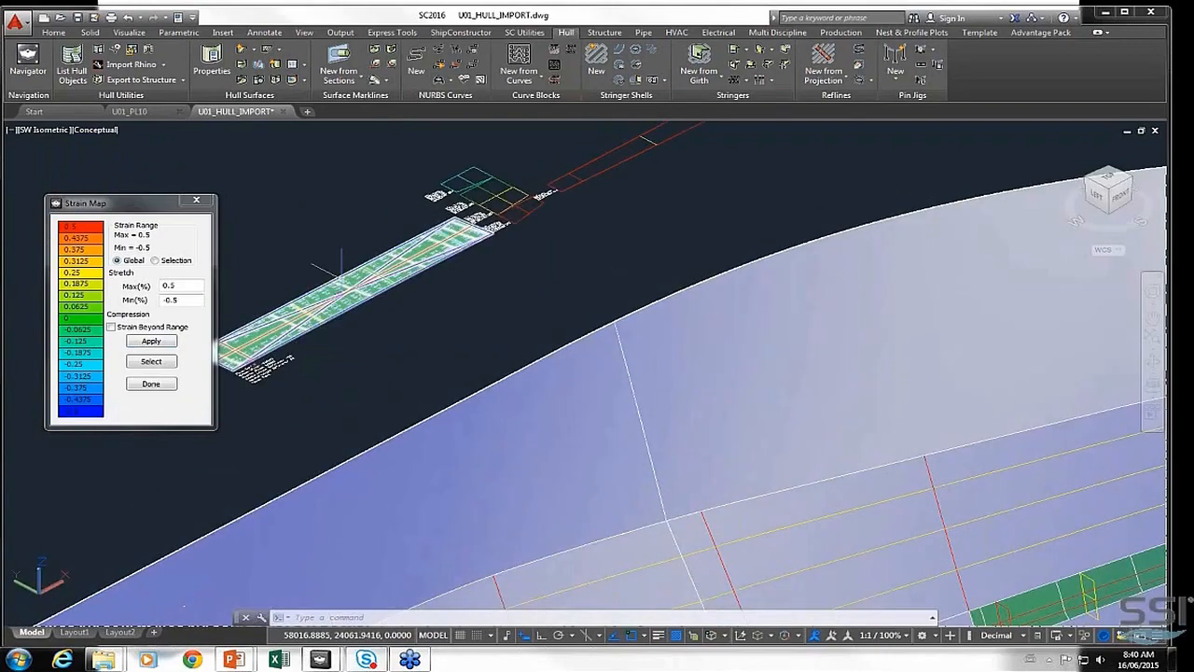
pyautogui.scroll(5, 418, 271)
pyautogui.moveTo(520, 137); pyautogui.dragTo(516, 260, button='middle')
pyautogui.scroll(6, 514, 259)
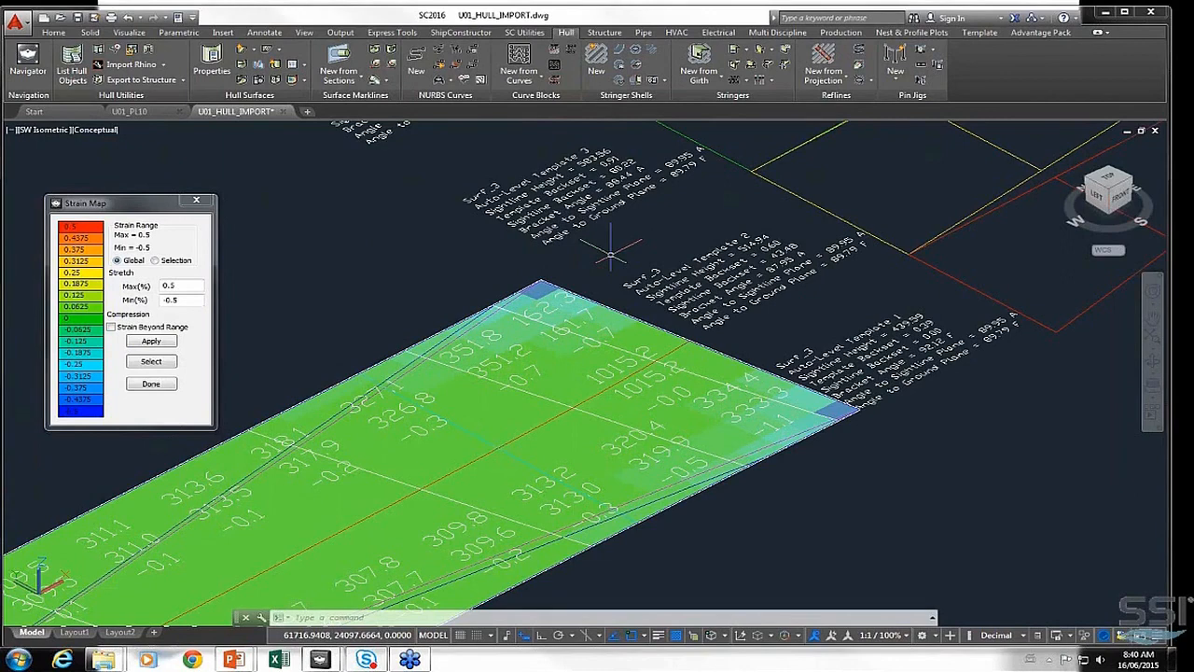
# Apply Strain Beyond Range to the strain map, then close the map and restore the 2D Wireframe visual style
pyautogui.click(112, 328)
pyautogui.click(153, 343)
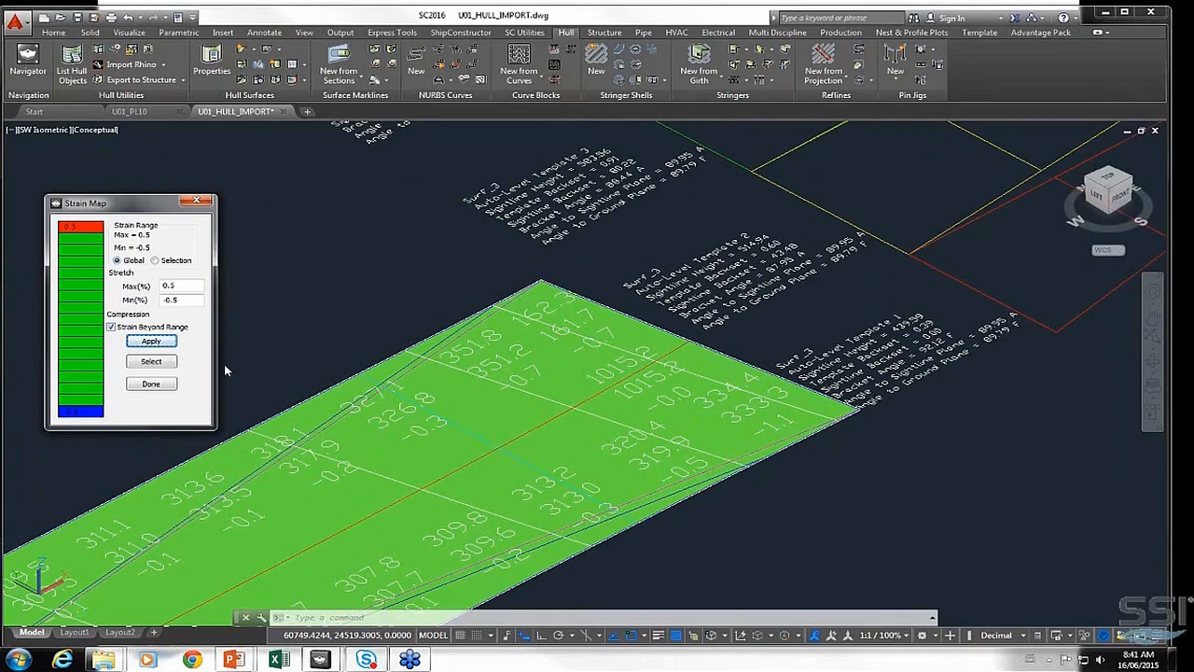
pyautogui.click(150, 384)
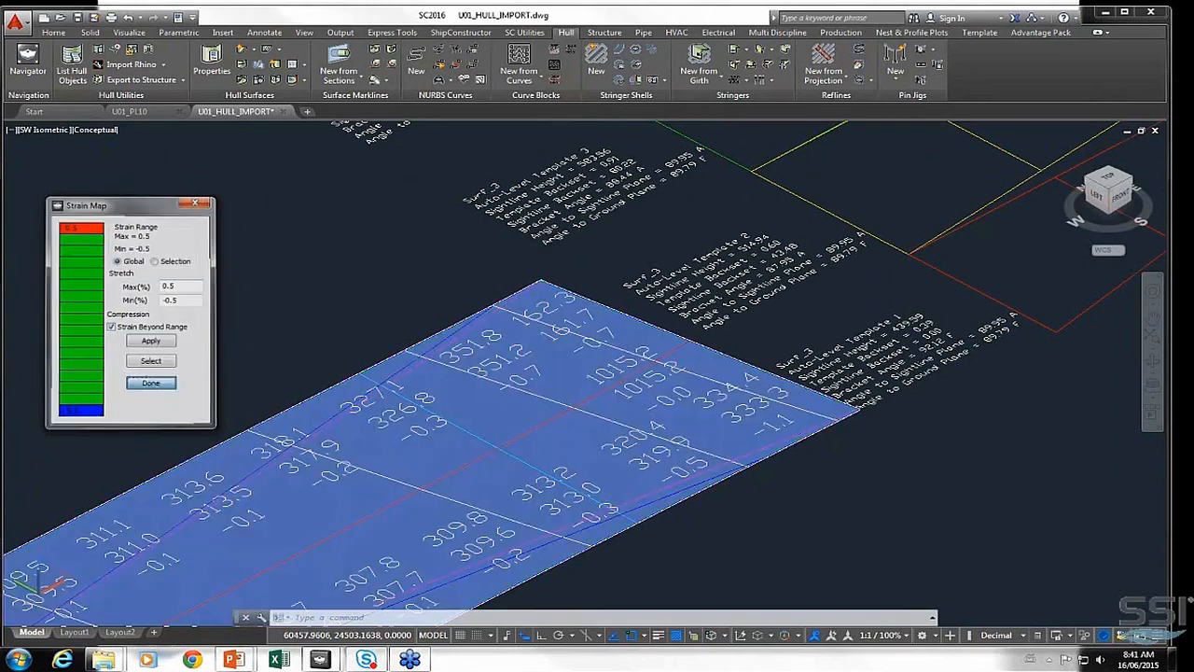
pyautogui.click(97, 130)
pyautogui.click(140, 163)
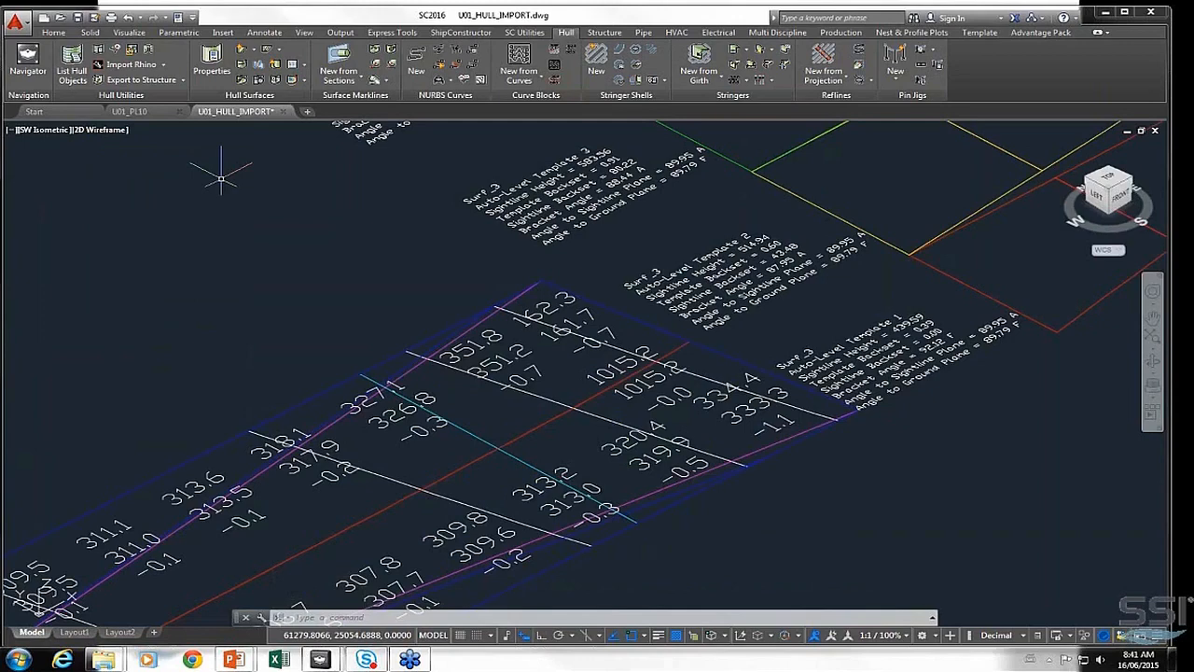
# Start Export Curved Plate for the expanded strip plate surface in the hull
pyautogui.click(303, 81)
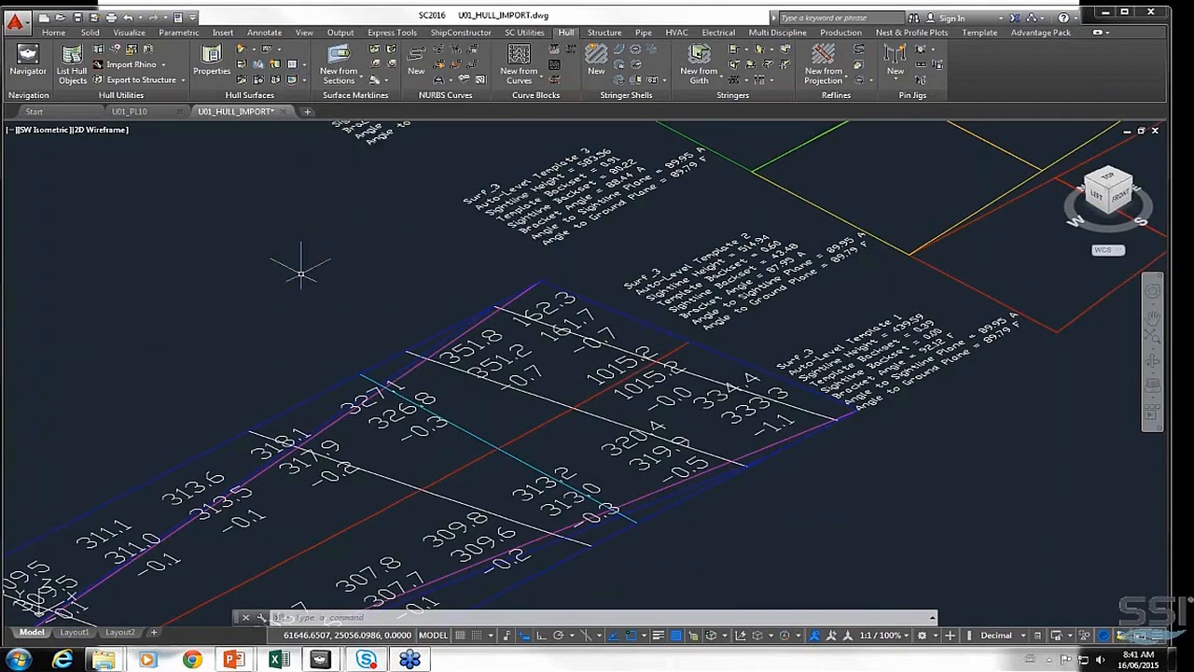
pyautogui.scroll(-8, 346, 259)
pyautogui.scroll(-3, 363, 266)
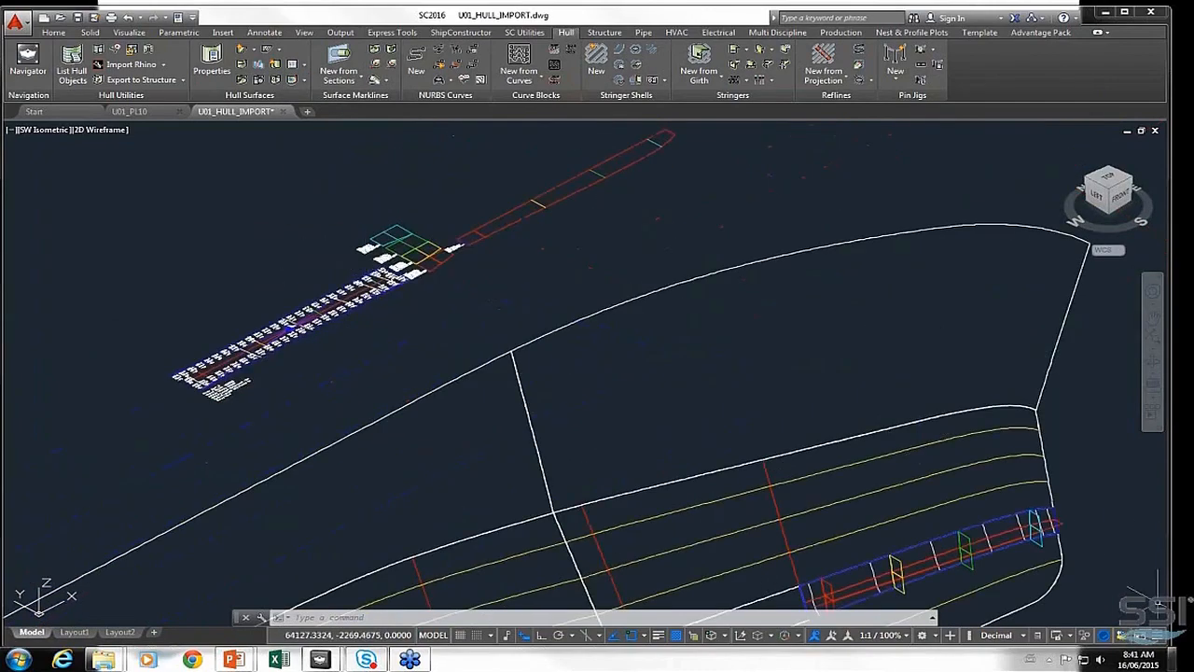
pyautogui.moveTo(944, 350); pyautogui.dragTo(912, 280, button='middle')
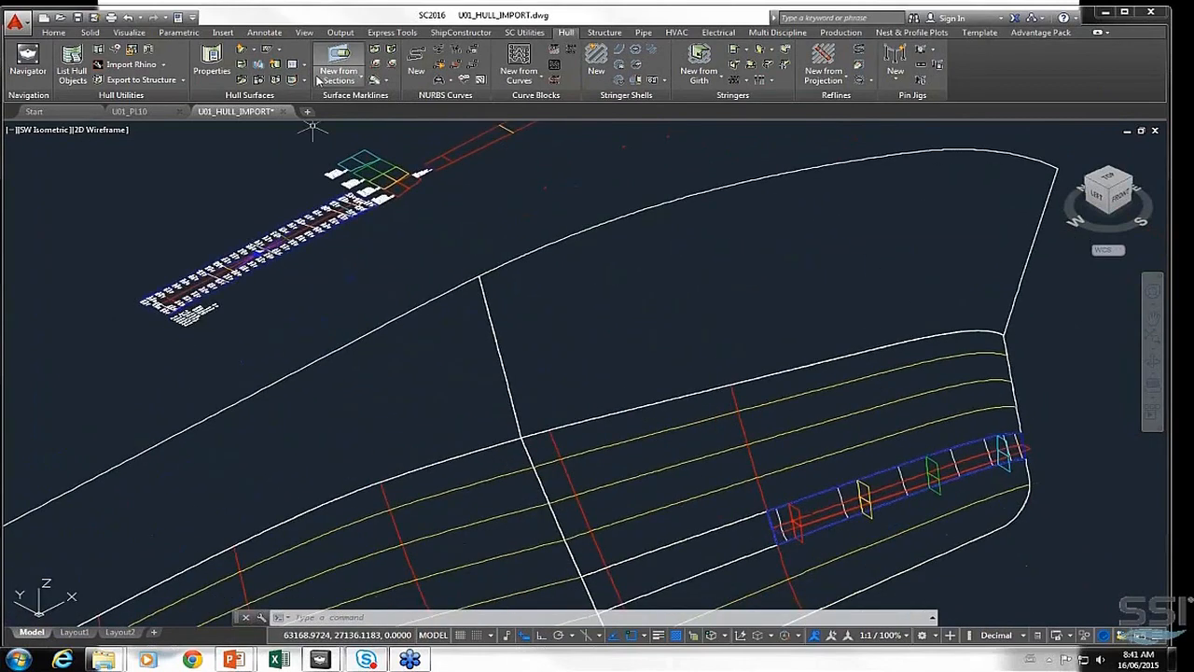
pyautogui.click(304, 80)
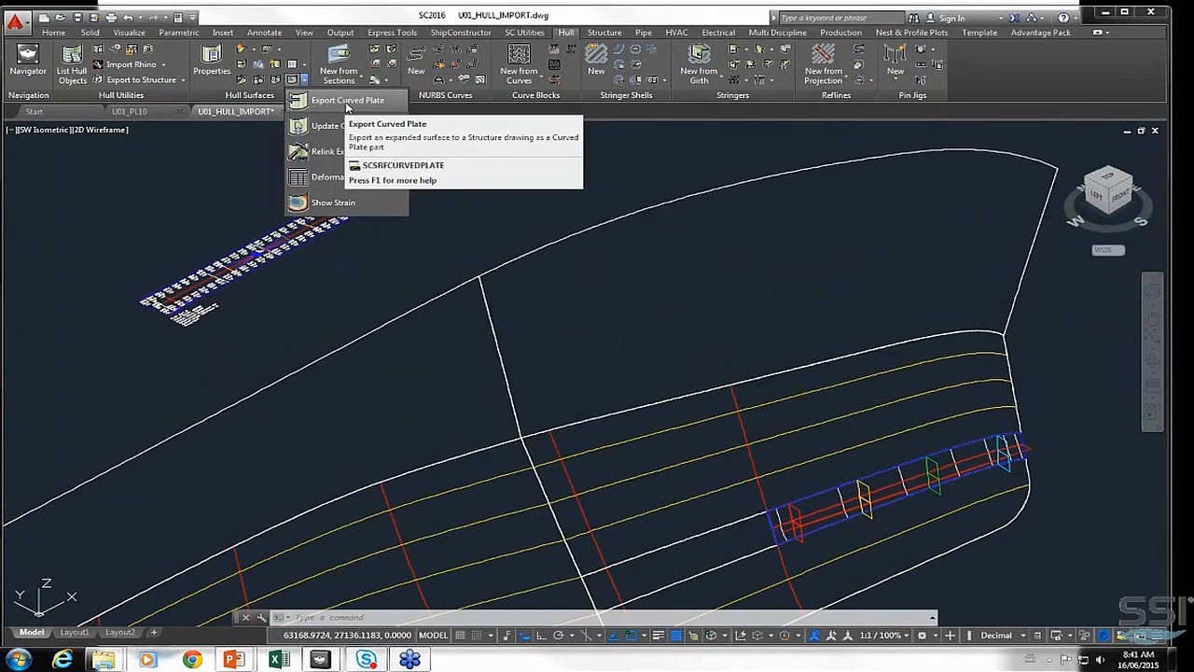
pyautogui.click(348, 103)
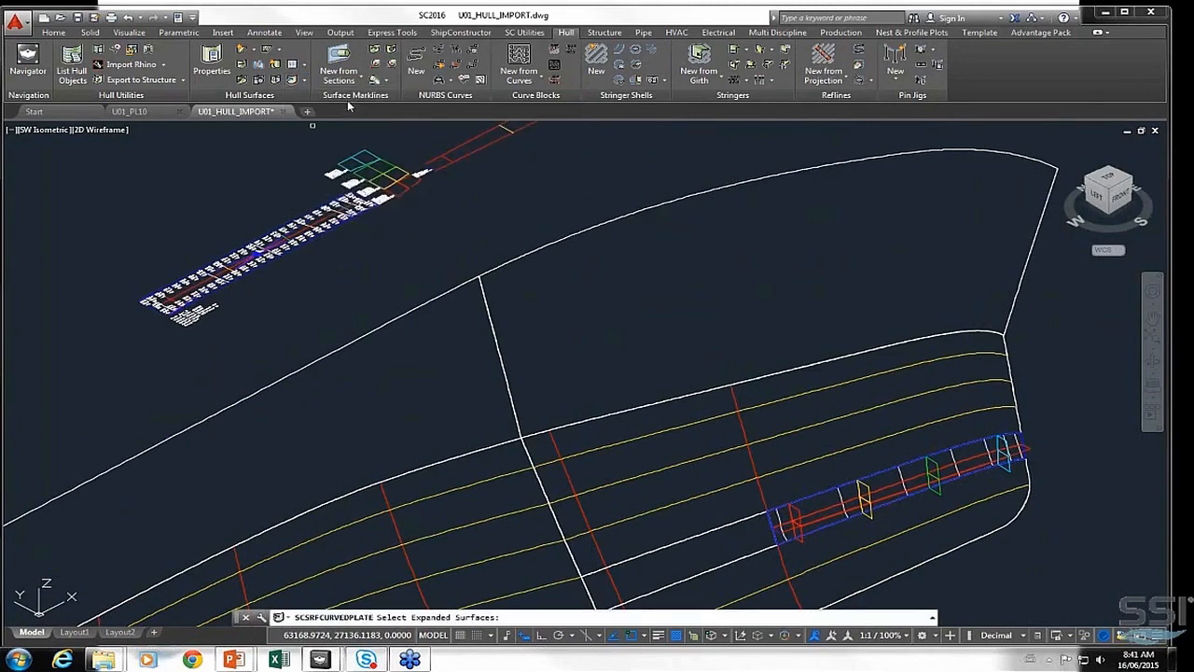
pyautogui.click(867, 480)
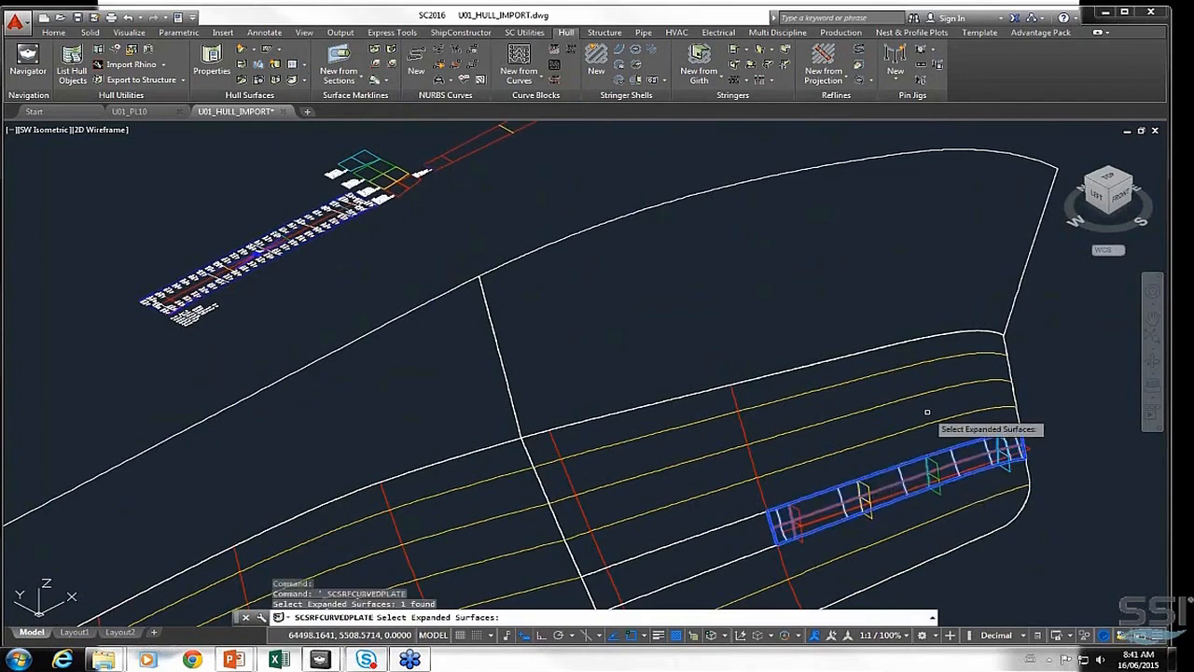
pyautogui.press('Return')
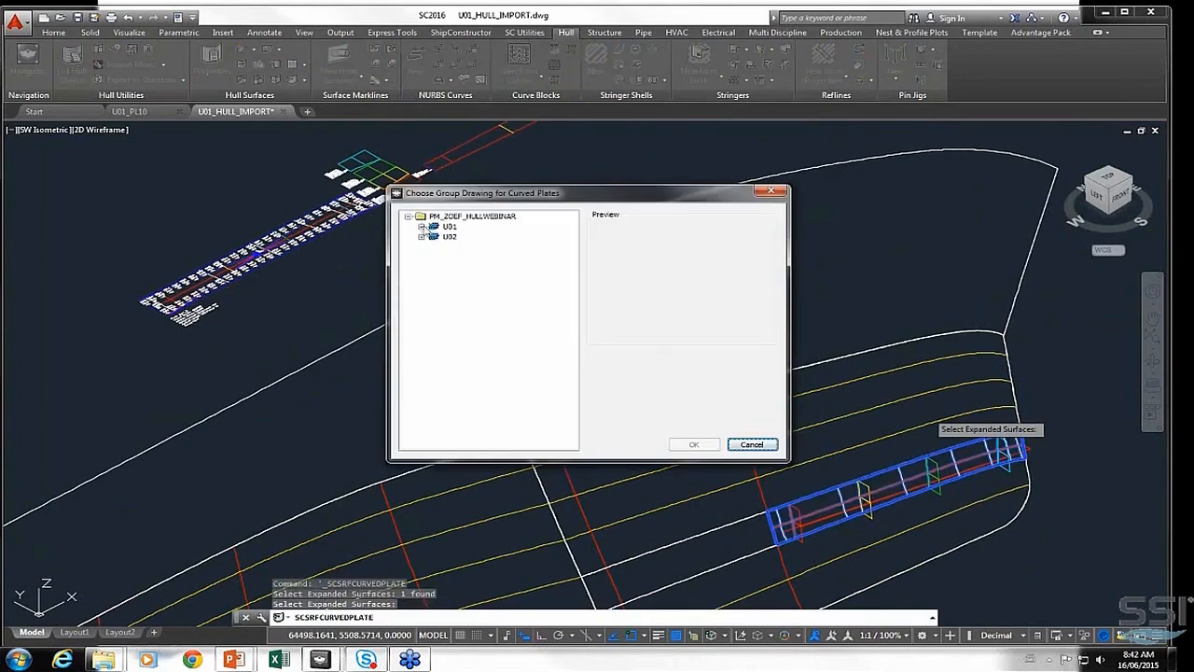
# Choose the U01_BOW drawing under U01's Curved structure as export target, and accept the General Markline Style for the unassigned markline types
pyautogui.click(421, 225)
pyautogui.click(434, 237)
pyautogui.click(448, 247)
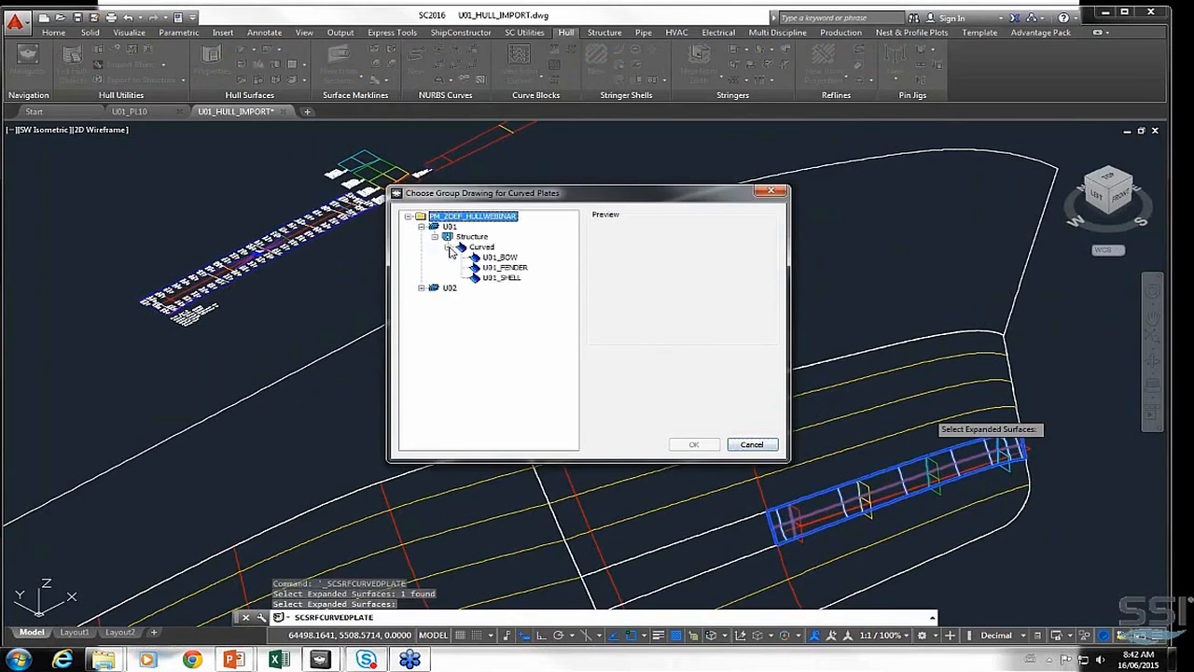
pyautogui.click(513, 259)
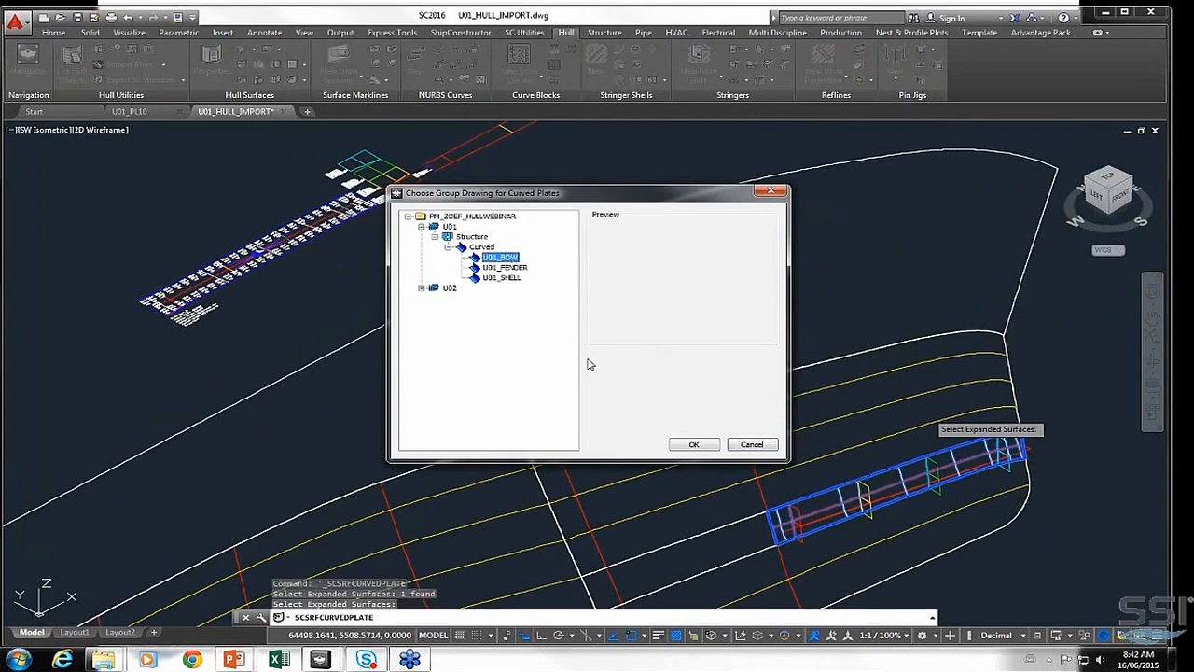
pyautogui.click(694, 444)
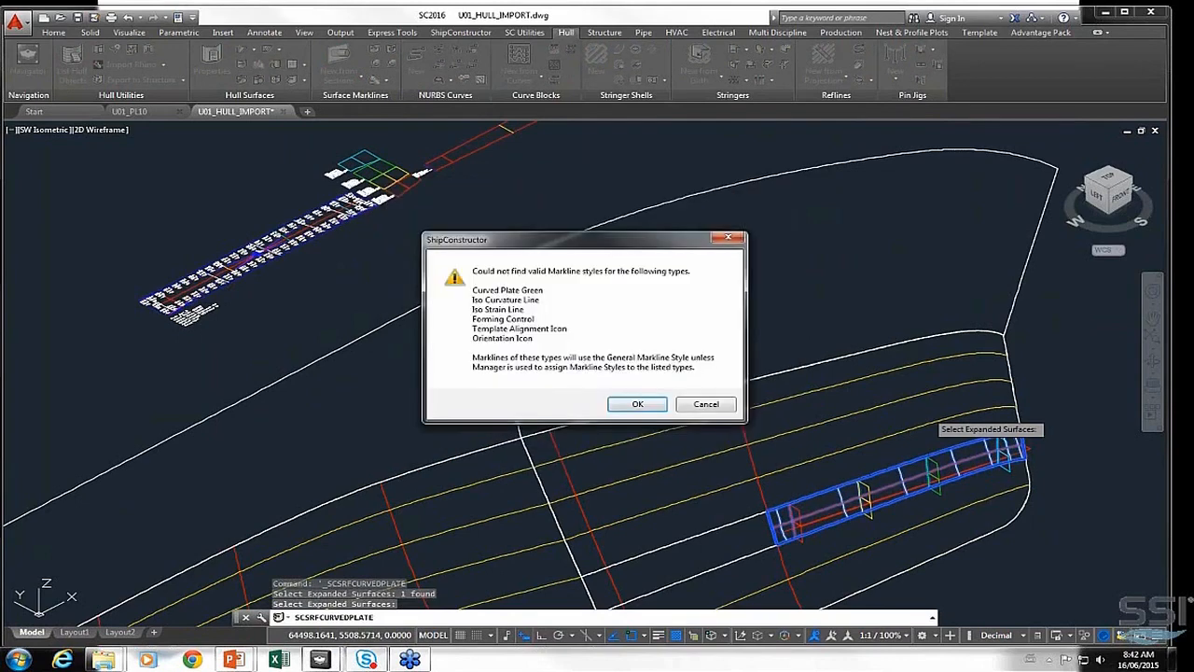
pyautogui.click(638, 407)
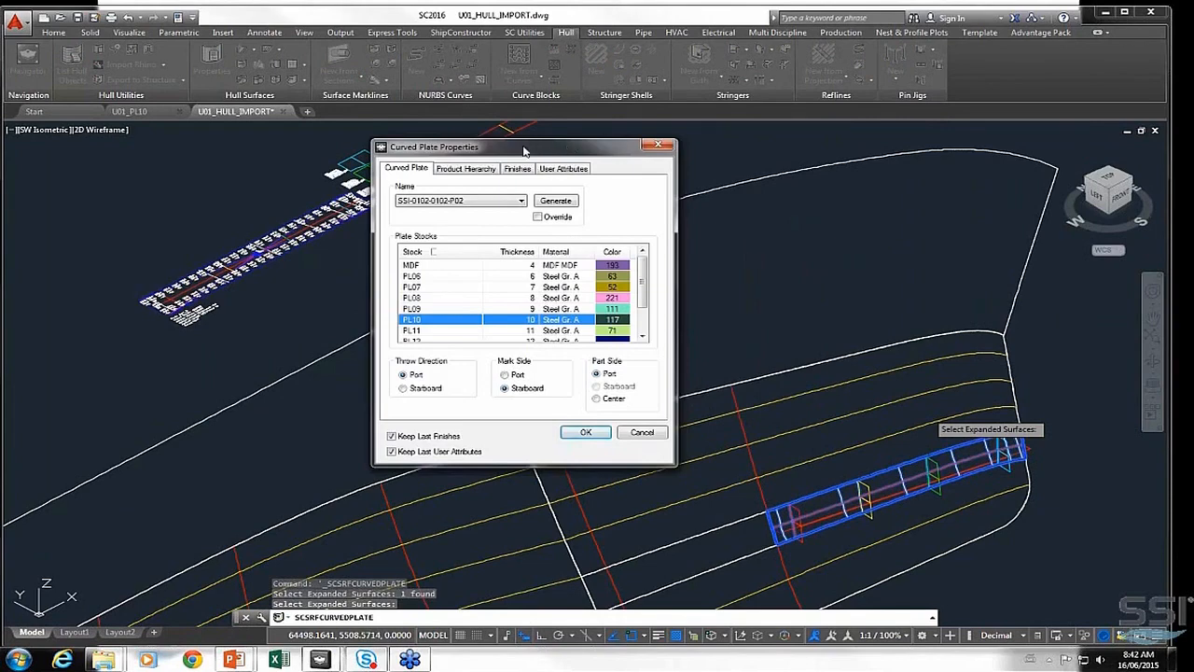
# Review the curved plate's product hierarchy and accept its properties with PL10 stock, throw direction Port and mark side Starboard
pyautogui.moveTo(524, 150); pyautogui.dragTo(559, 162)
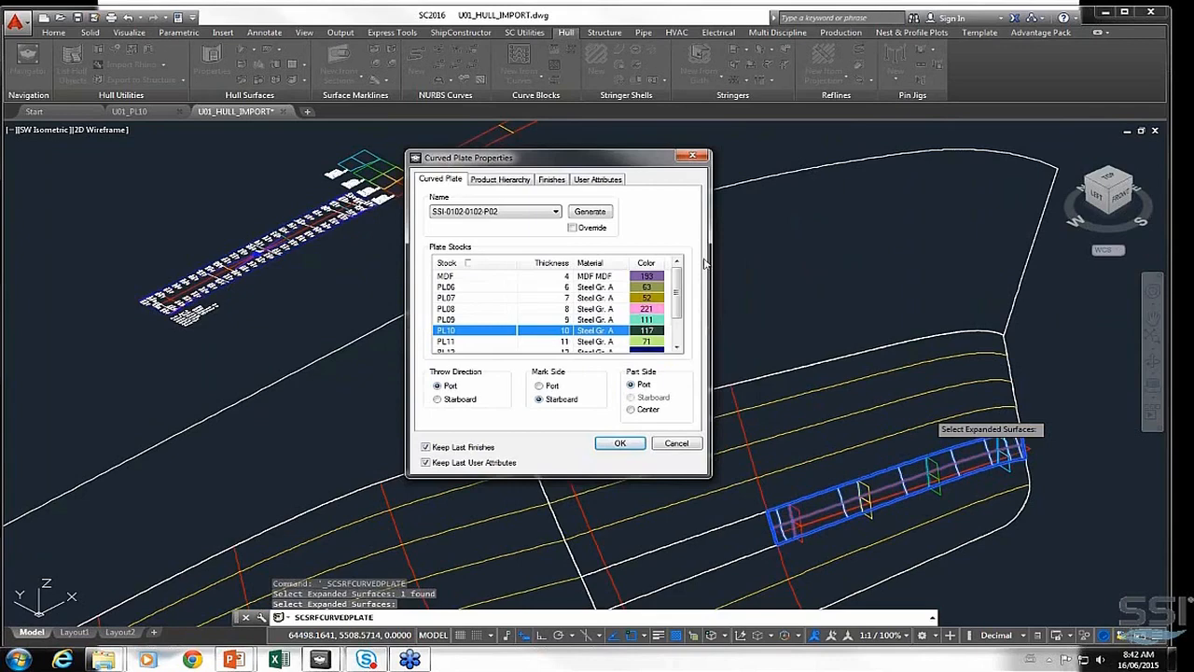
pyautogui.click(501, 179)
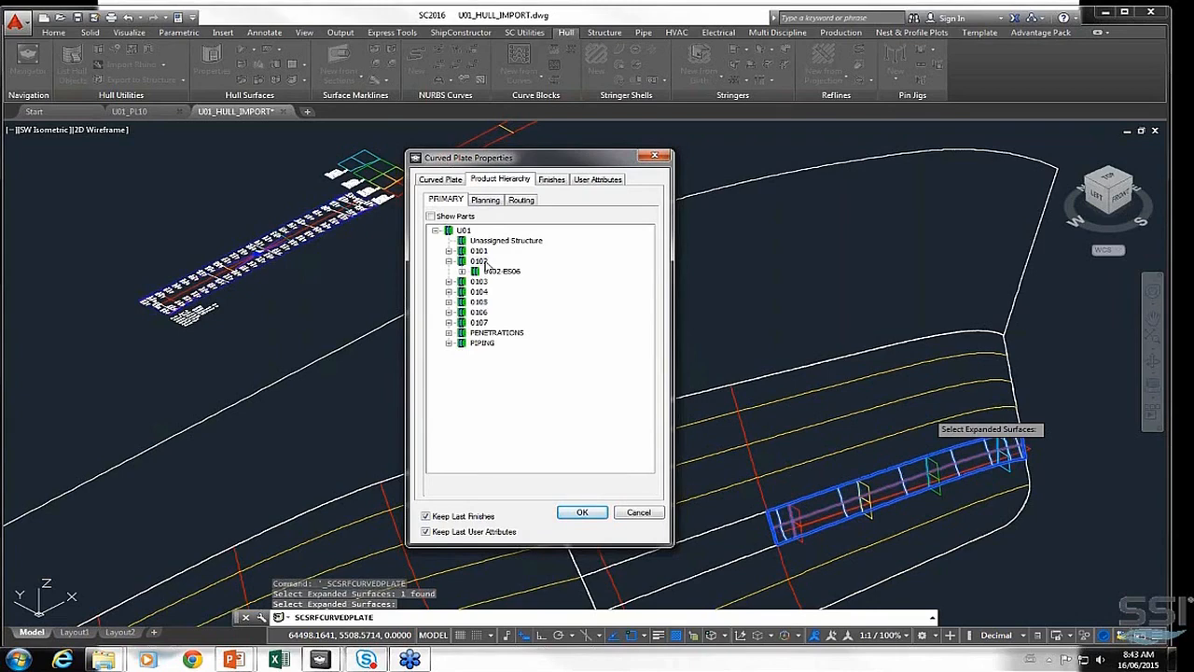
pyautogui.click(442, 179)
pyautogui.click(605, 449)
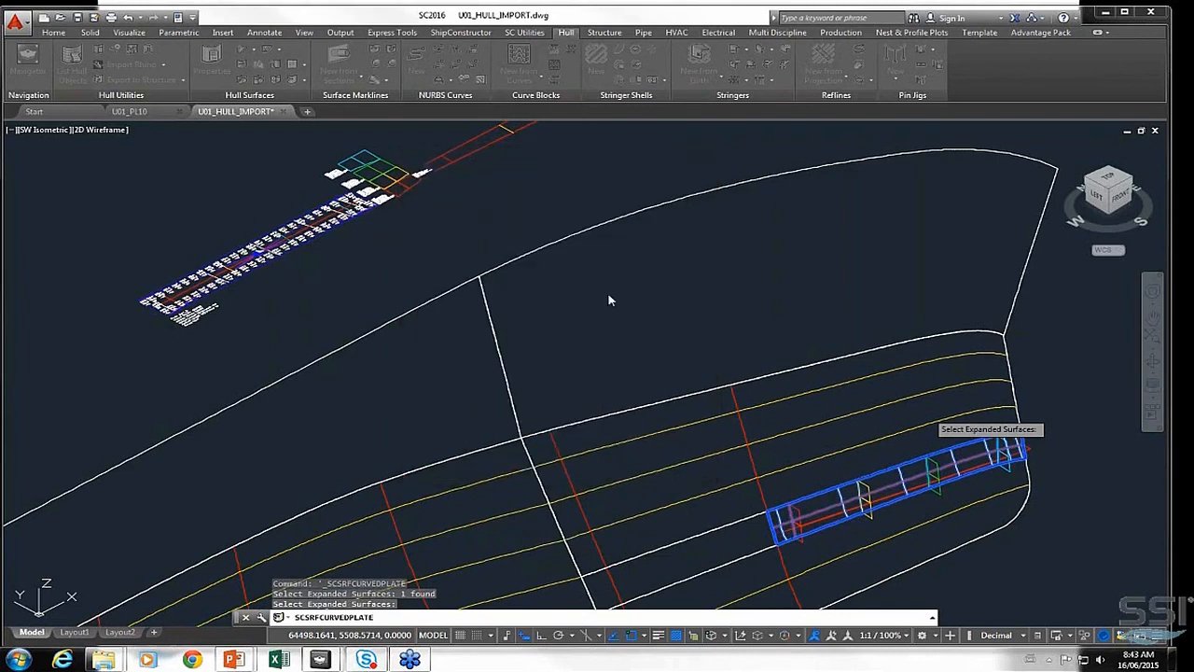
# Finish the curved plate export, then view the exported plate in U01's Curved structure drawing U01_BOW and close that drawing
pyautogui.press('Return')
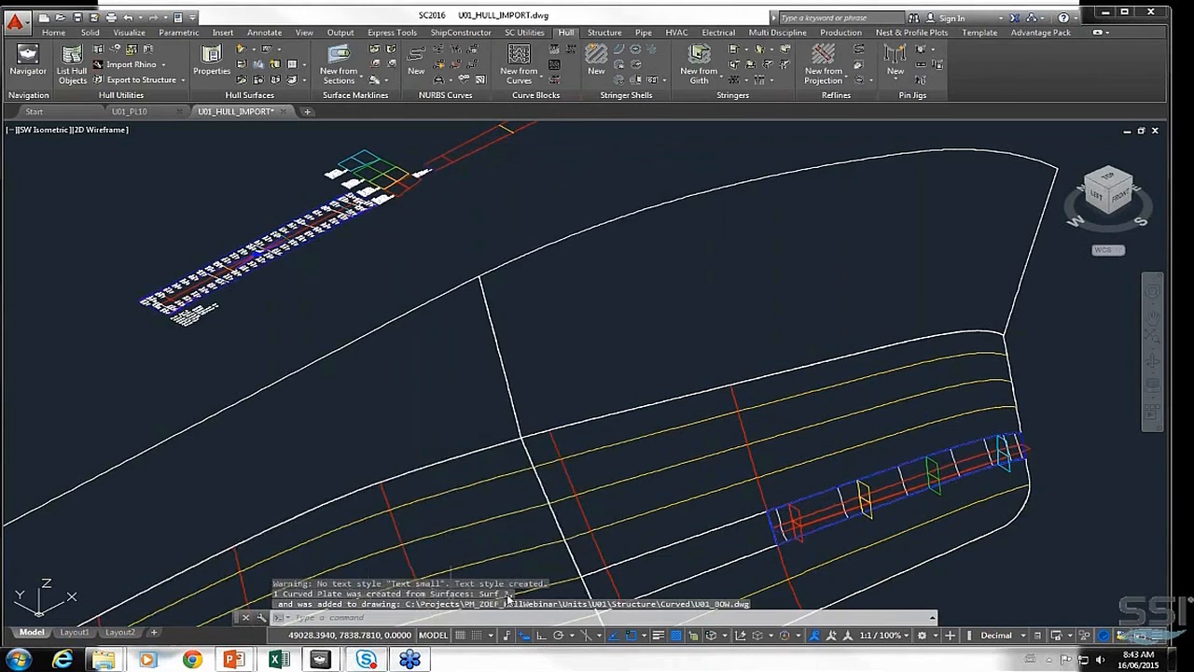
pyautogui.click(28, 58)
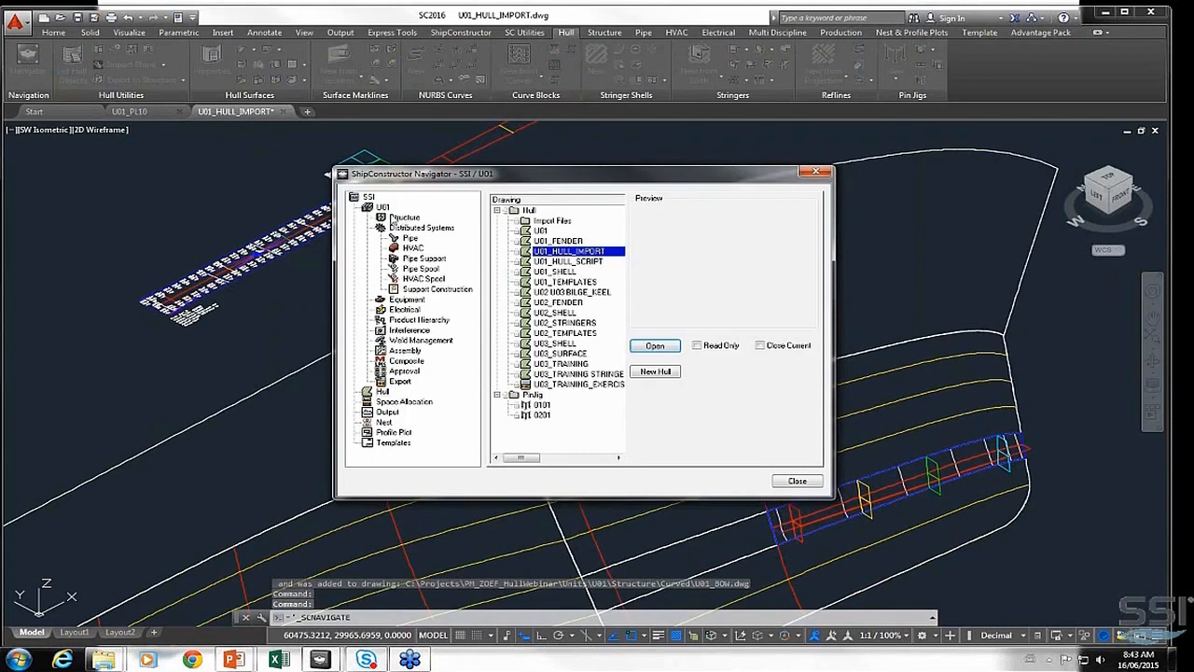
pyautogui.click(397, 219)
pyautogui.moveTo(617, 266); pyautogui.dragTo(635, 446)
pyautogui.click(560, 304)
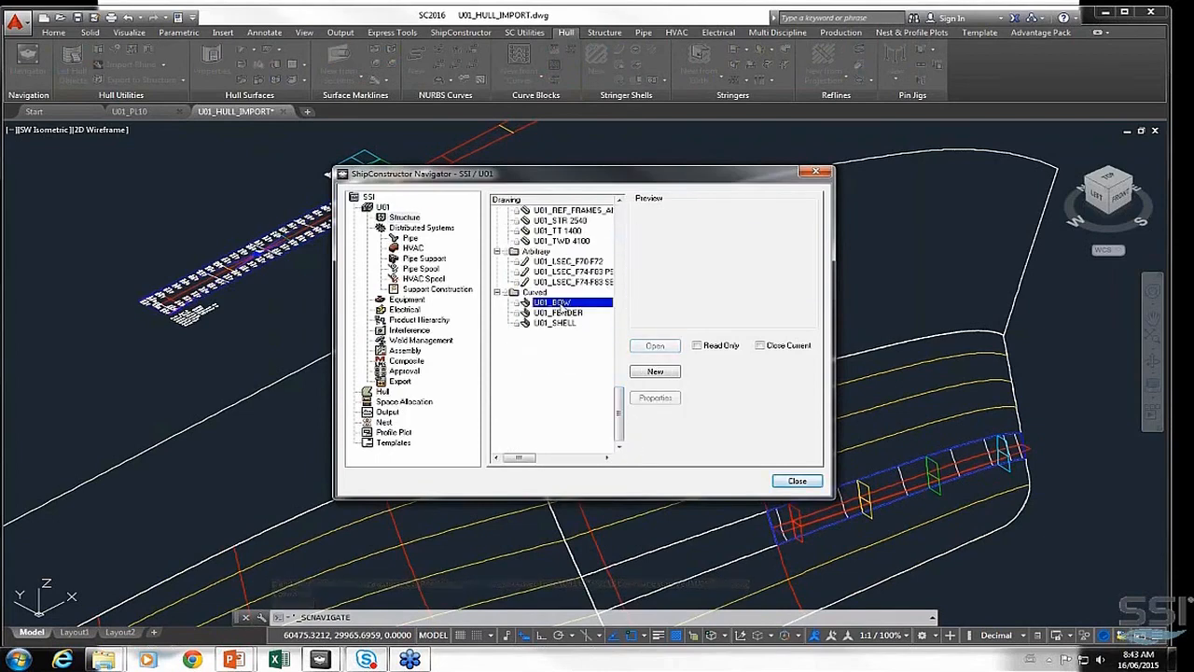
pyautogui.click(656, 345)
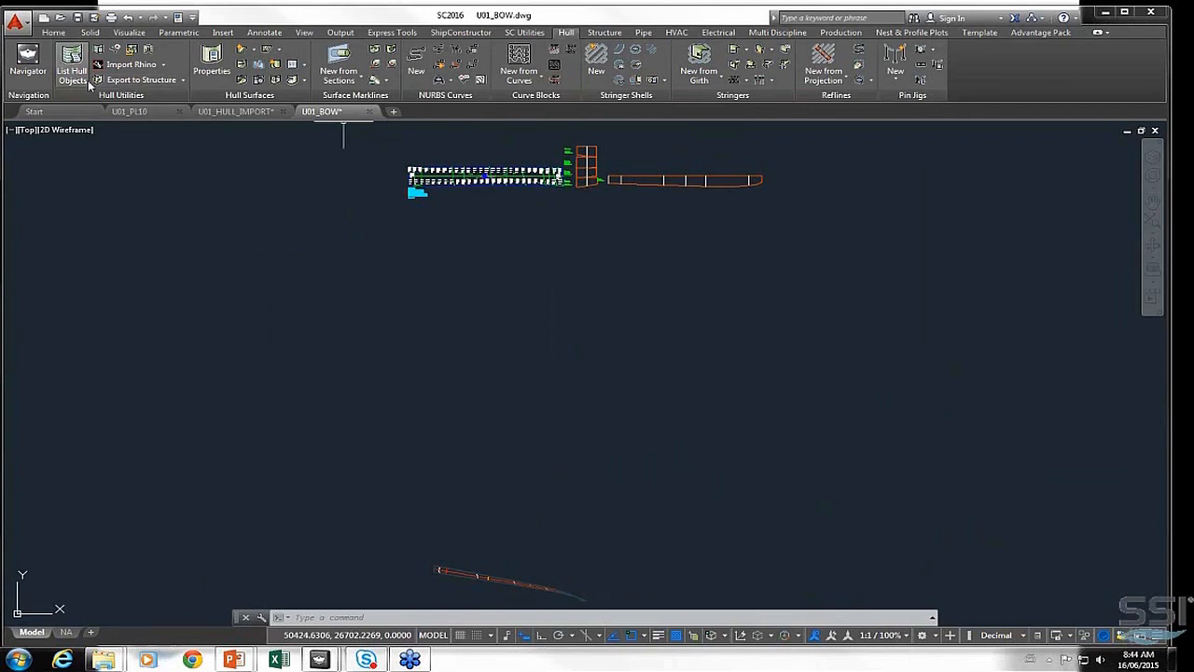
pyautogui.click(370, 111)
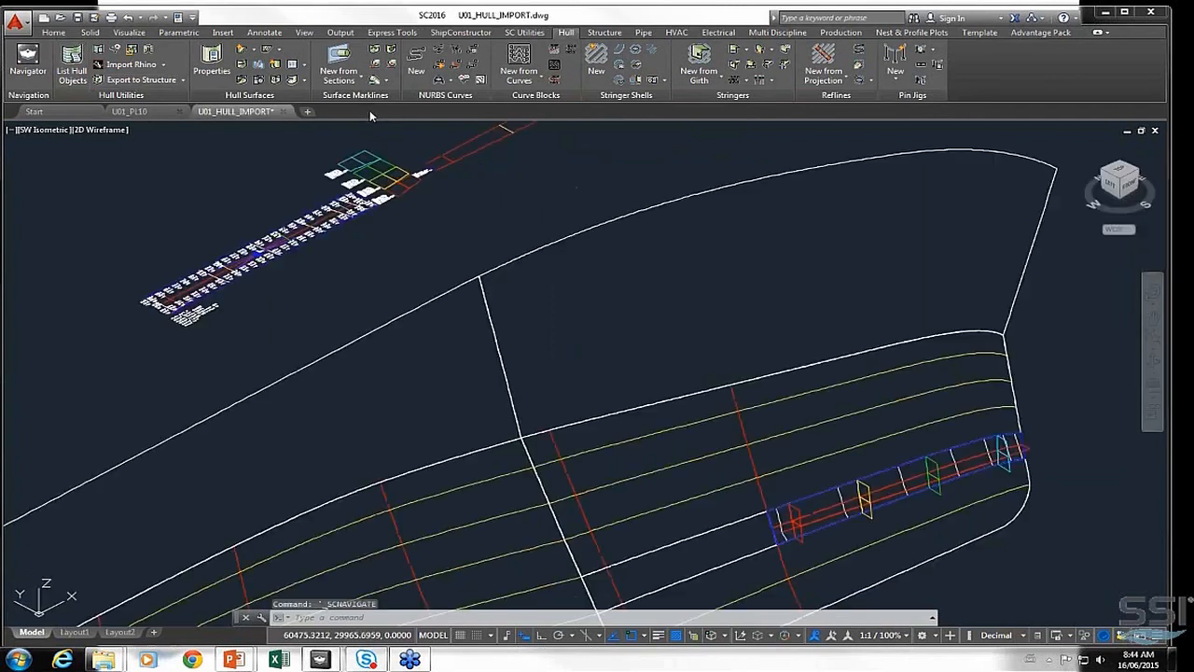
# In the U01_PL10 drawing, create a 12000mm x 2000mm nest with the Nest Metric A3 template and place it beside the upper row of nests
pyautogui.click(158, 112)
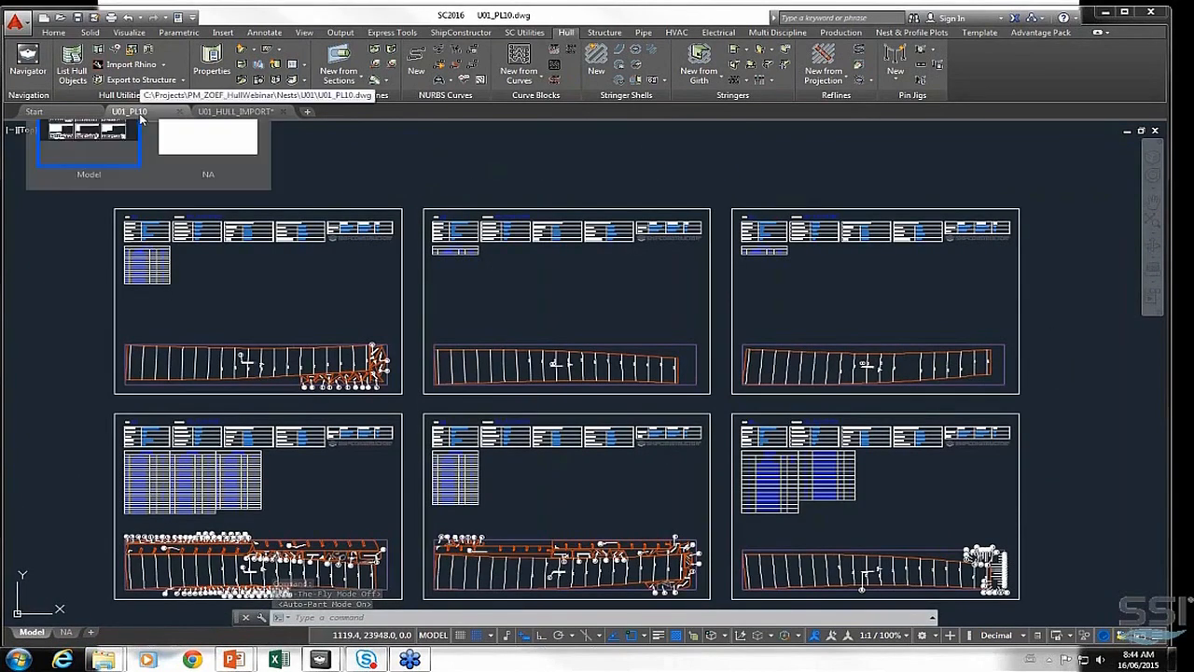
pyautogui.moveTo(1041, 292); pyautogui.dragTo(741, 264, button='middle')
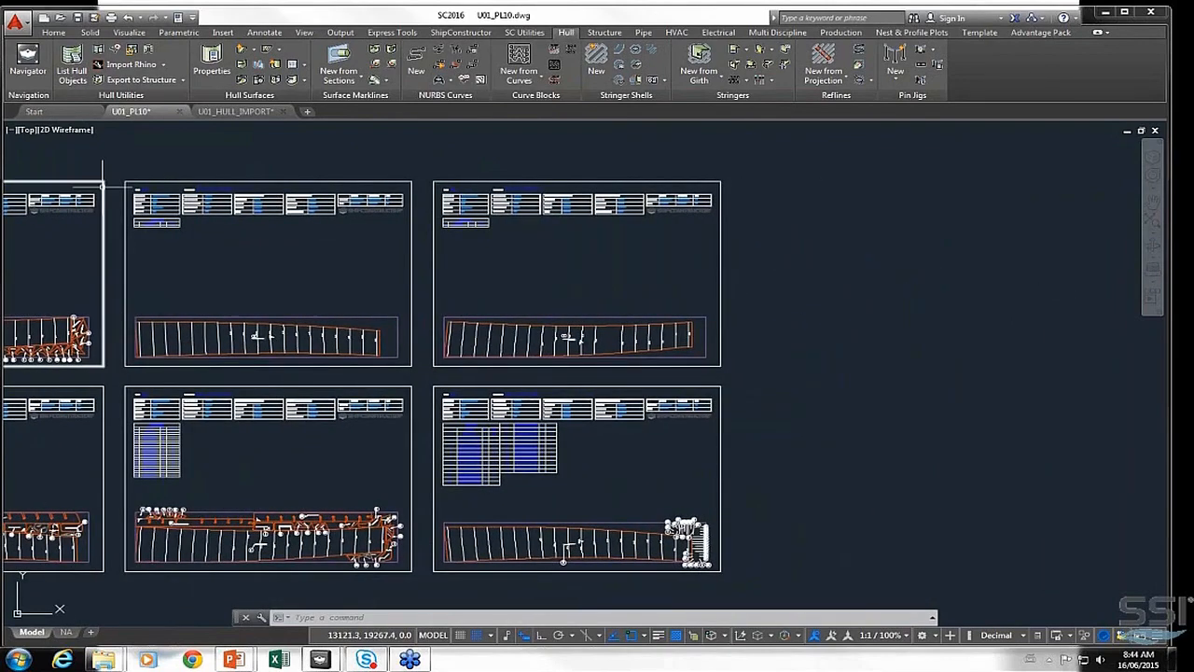
pyautogui.click(902, 33)
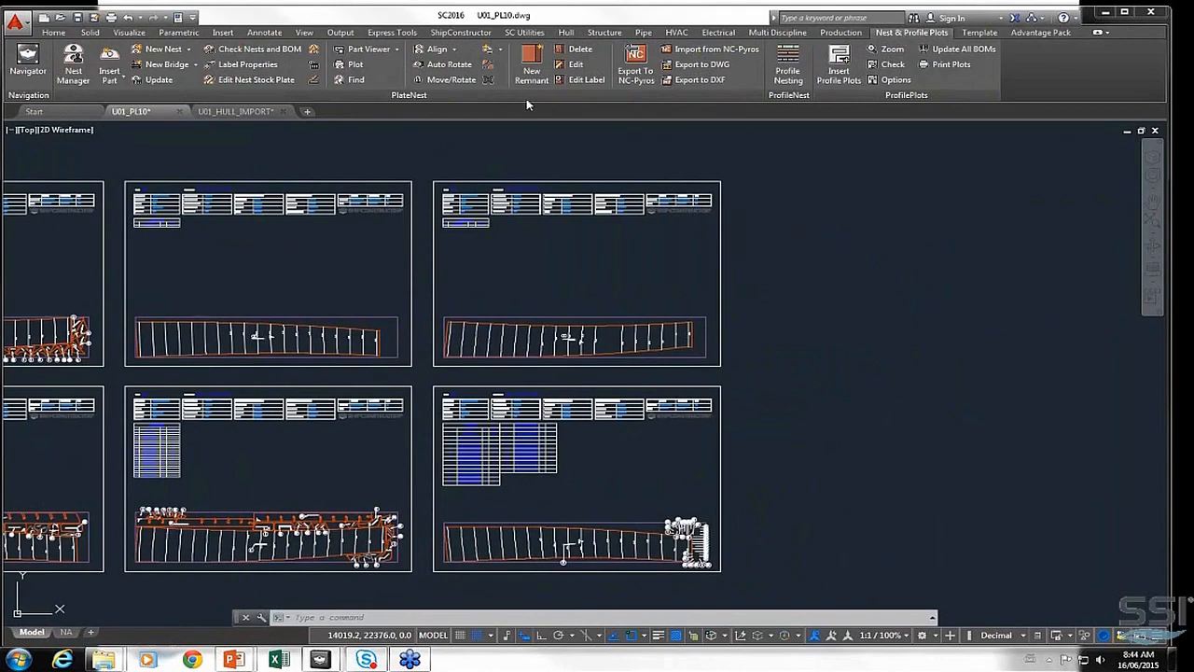
pyautogui.click(159, 50)
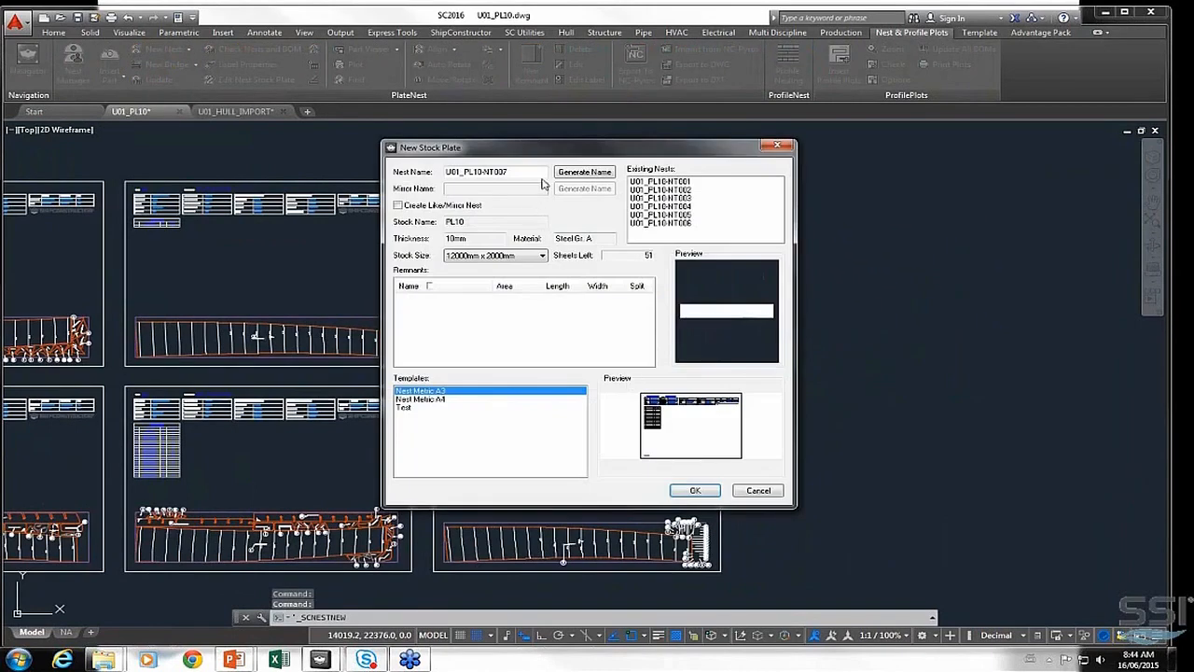
pyautogui.click(508, 255)
pyautogui.click(513, 267)
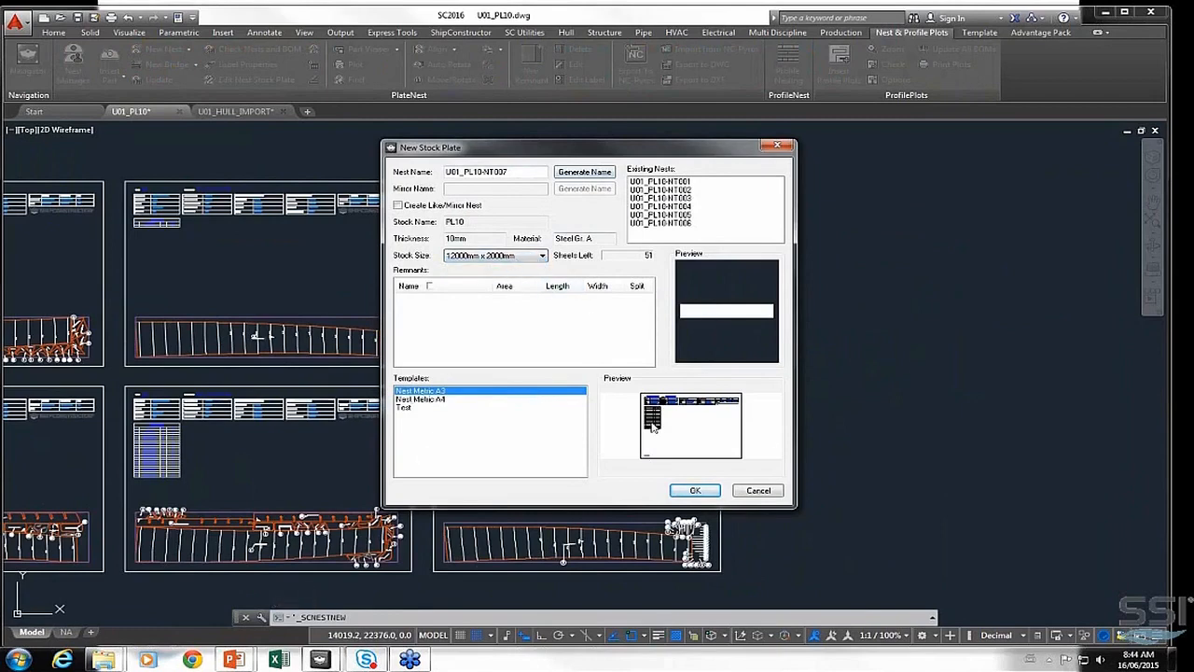
pyautogui.click(691, 492)
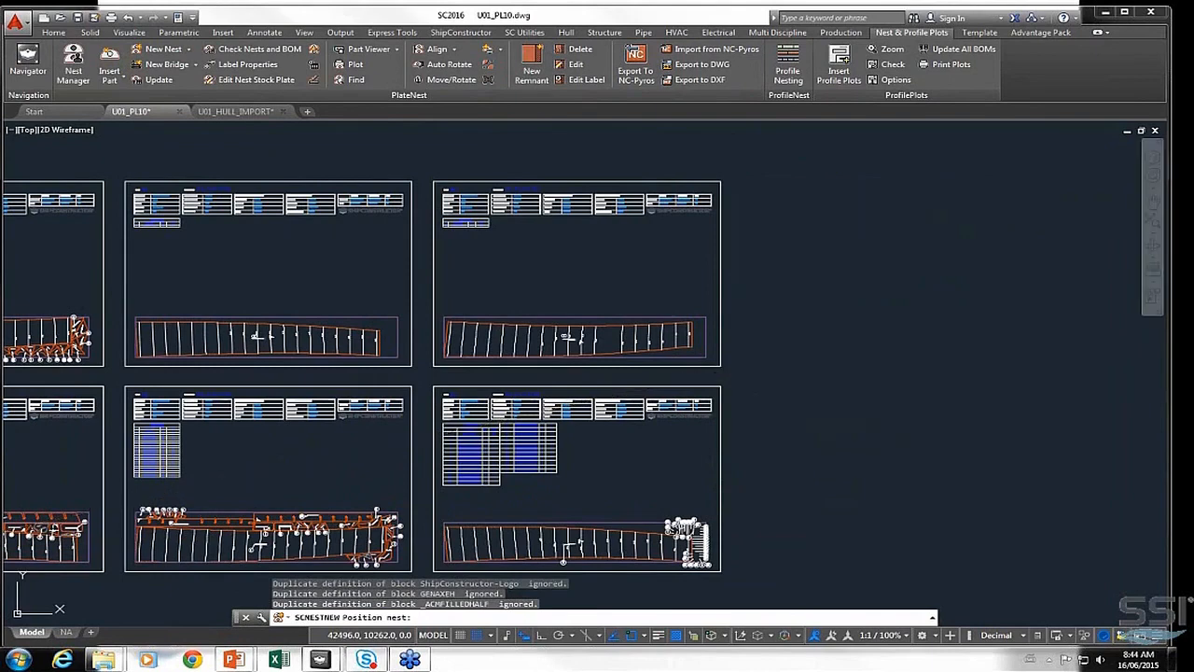
pyautogui.click(751, 369)
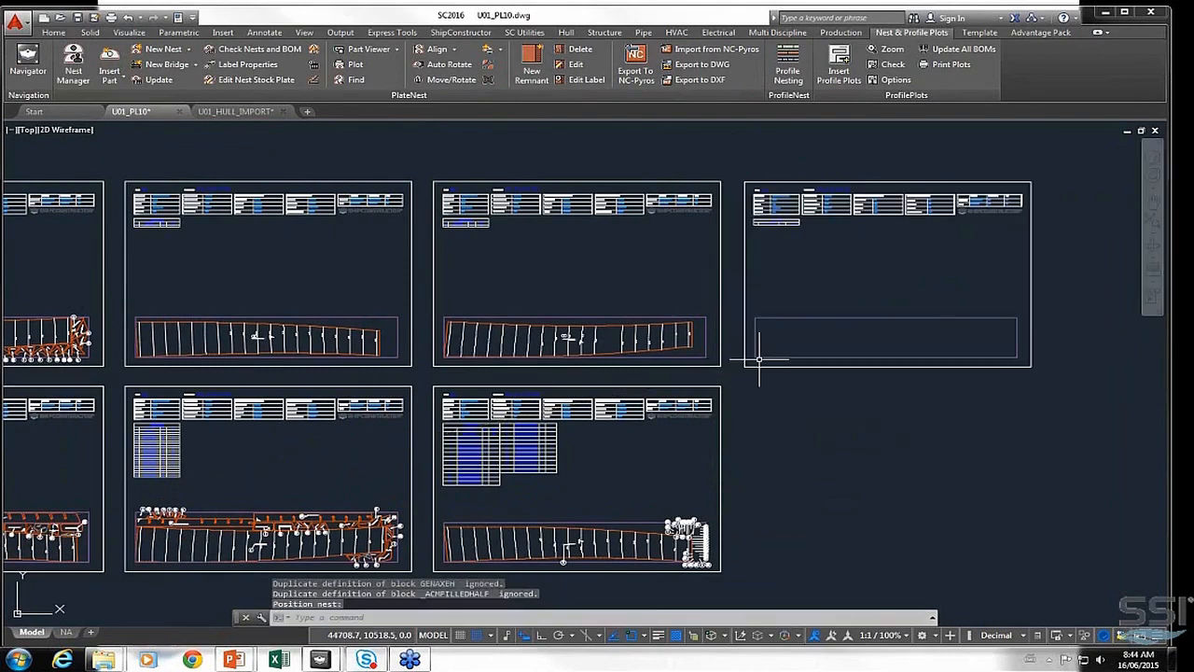
# Save the drawing and manually insert part SSI-0102-0102-P02 from assembly 0102 onto the new nest's empty stock plate
pyautogui.click(112, 71)
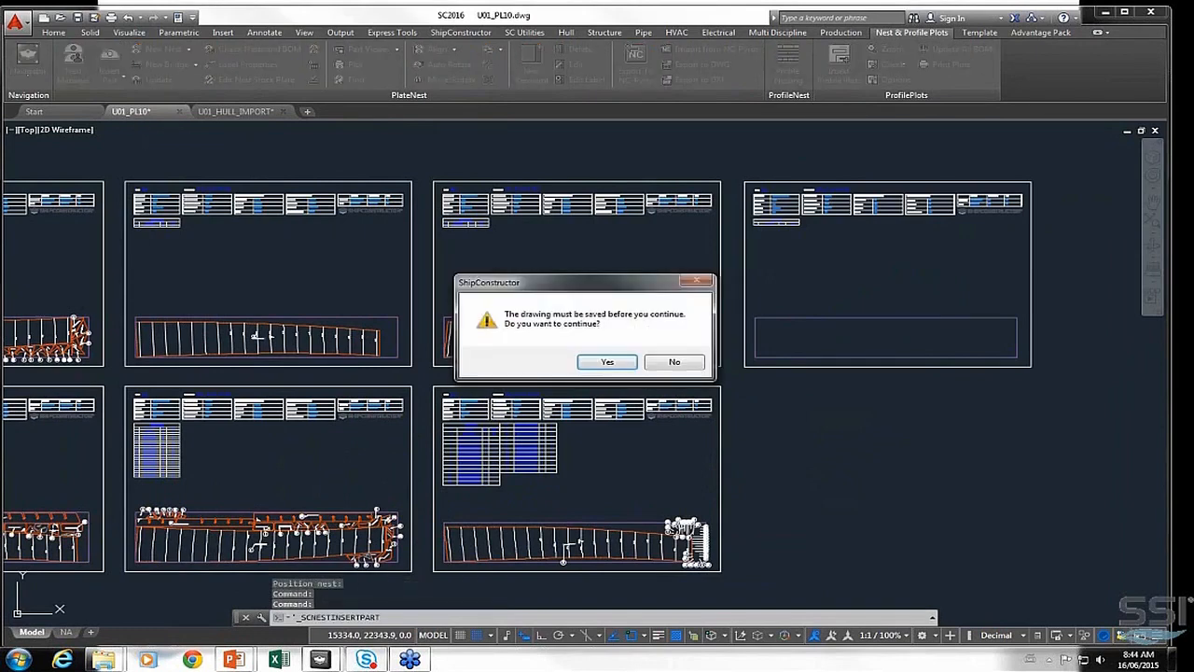
pyautogui.click(608, 362)
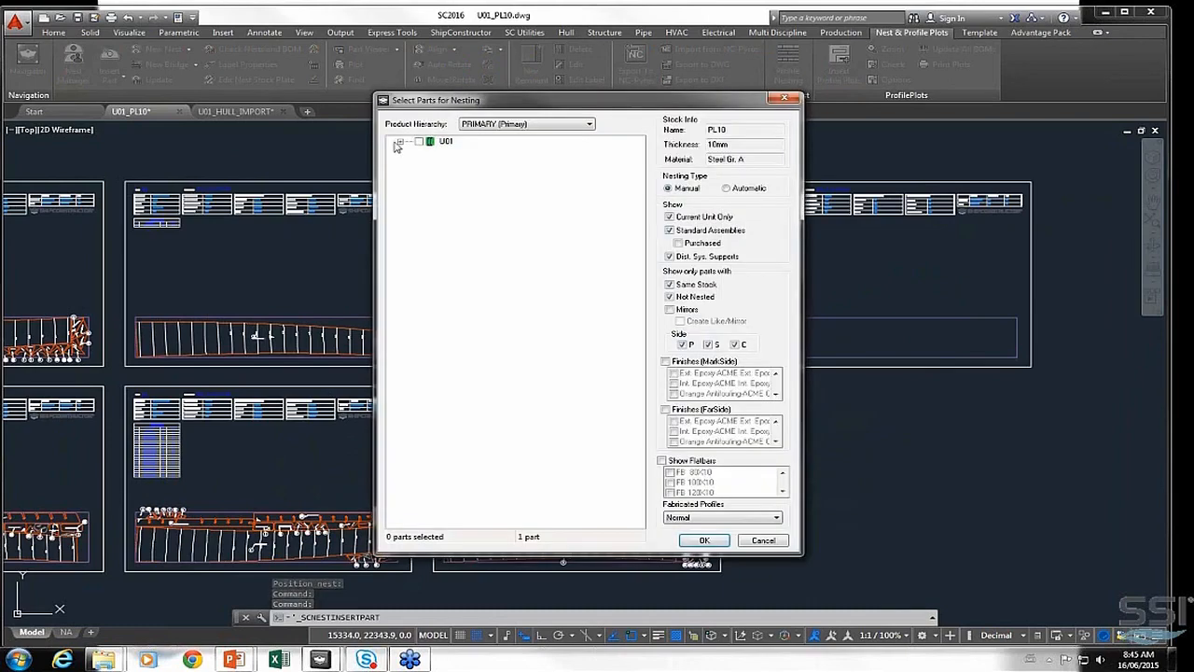
pyautogui.click(400, 142)
pyautogui.click(425, 265)
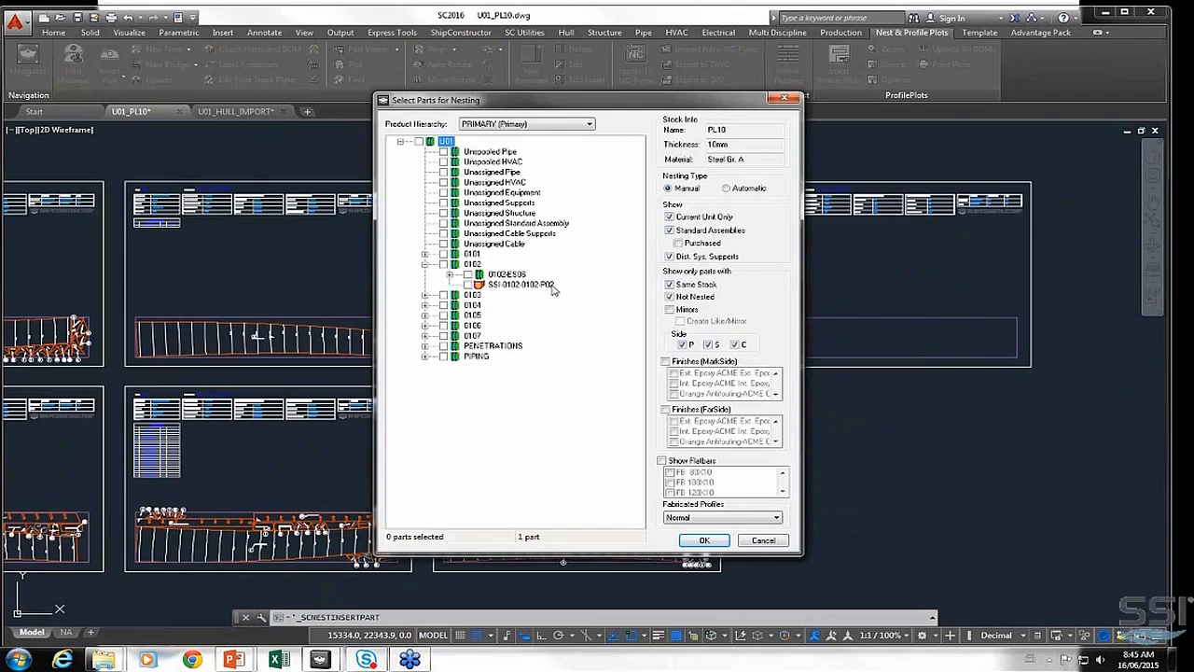
pyautogui.click(468, 285)
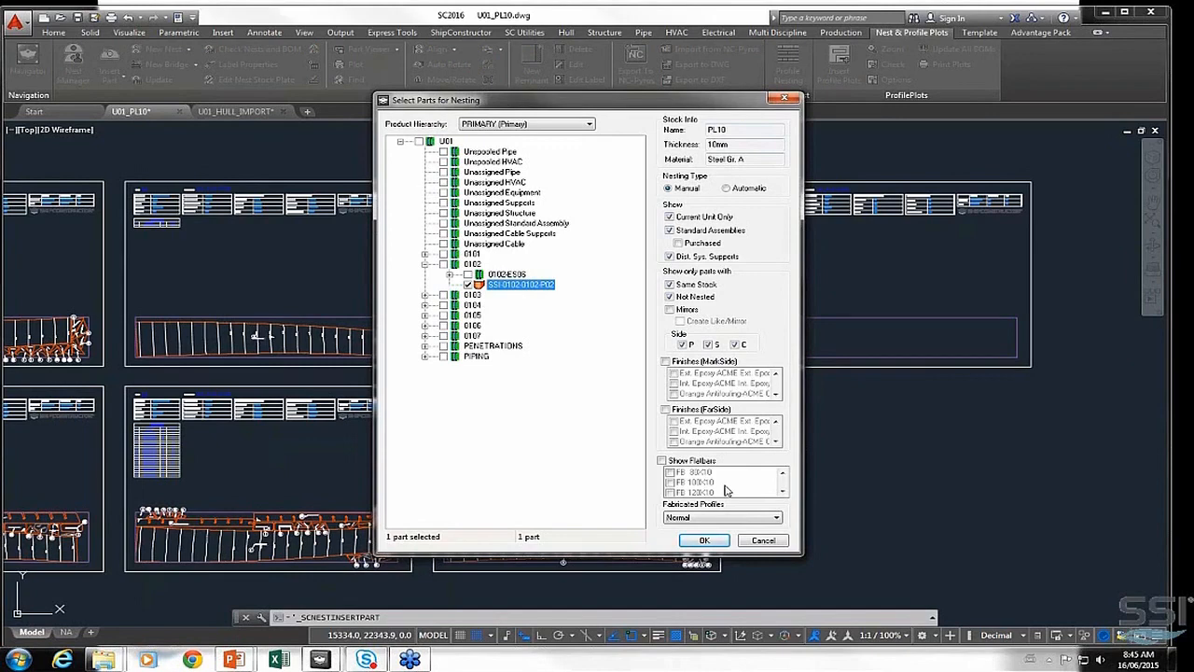
pyautogui.click(705, 541)
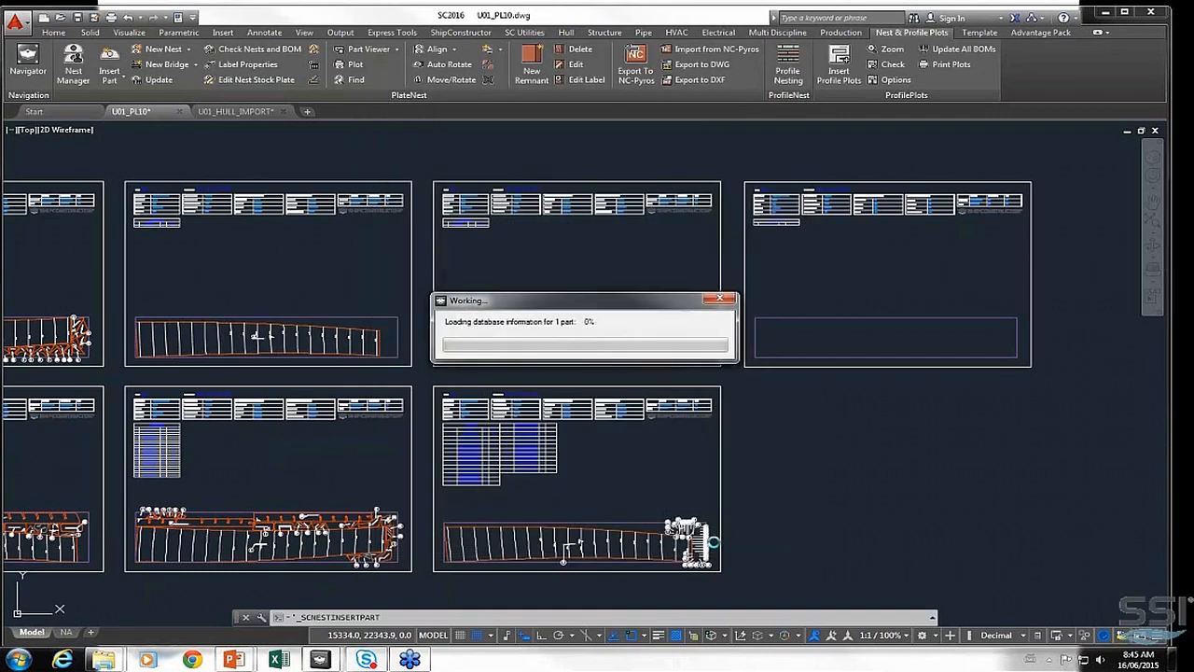
pyautogui.click(760, 345)
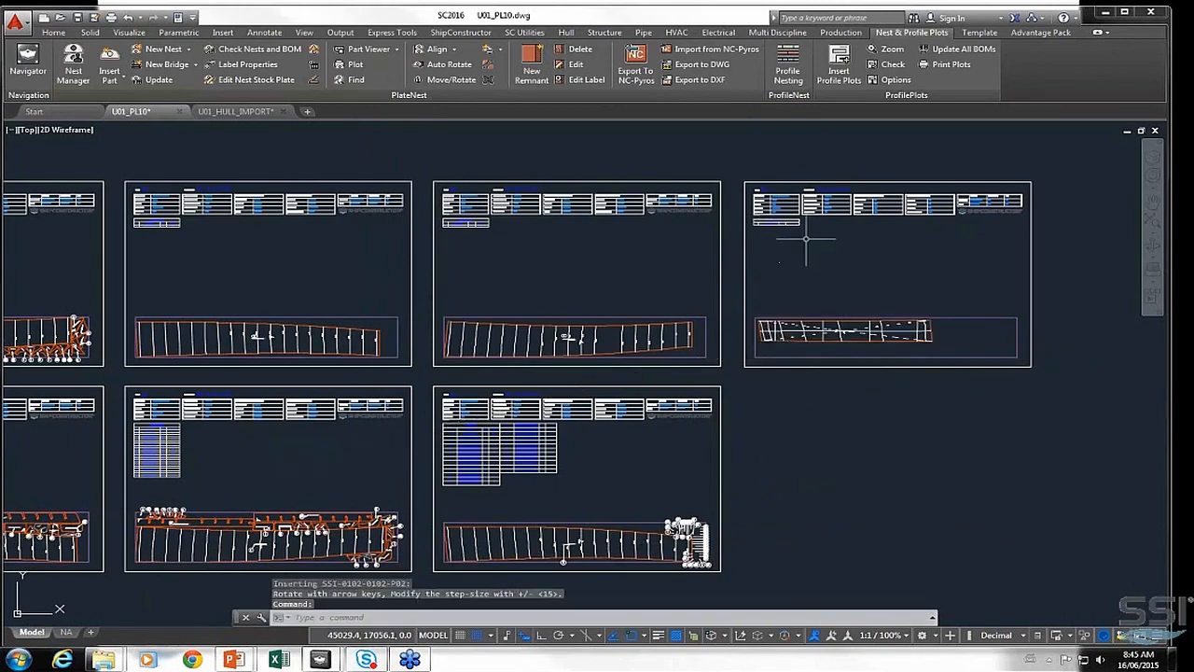
# Run the nest Update on the U01_PL10 drawing to refresh the new nest's title block and parts table
pyautogui.scroll(3, 807, 240)
pyautogui.scroll(2, 768, 289)
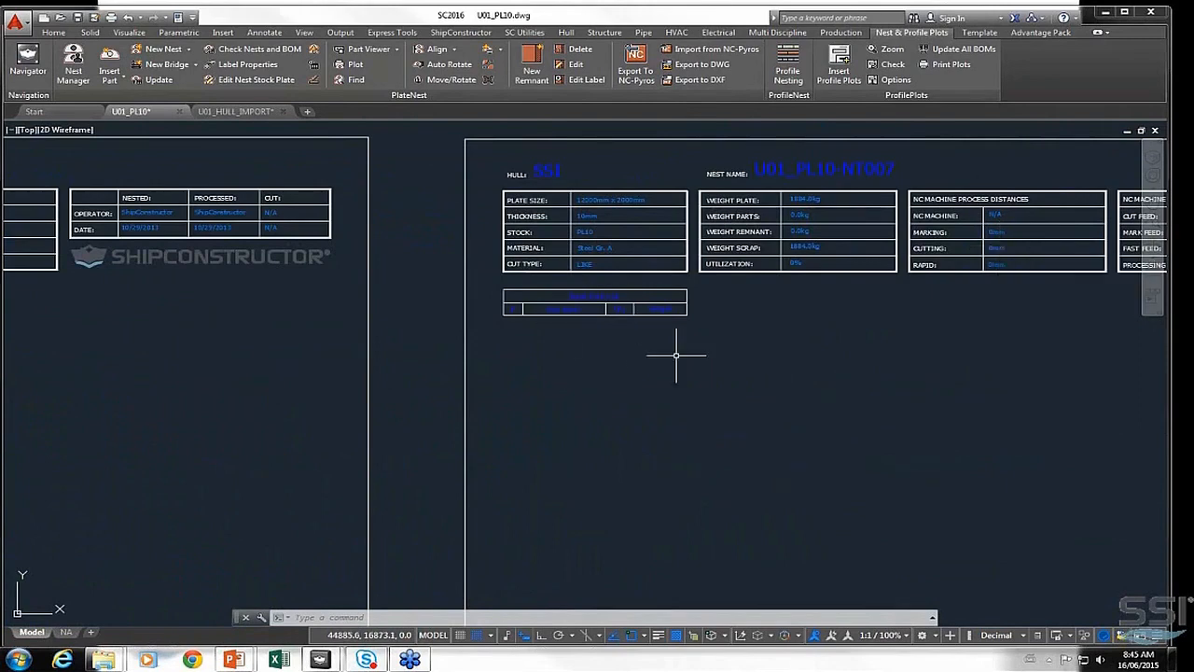
pyautogui.click(161, 80)
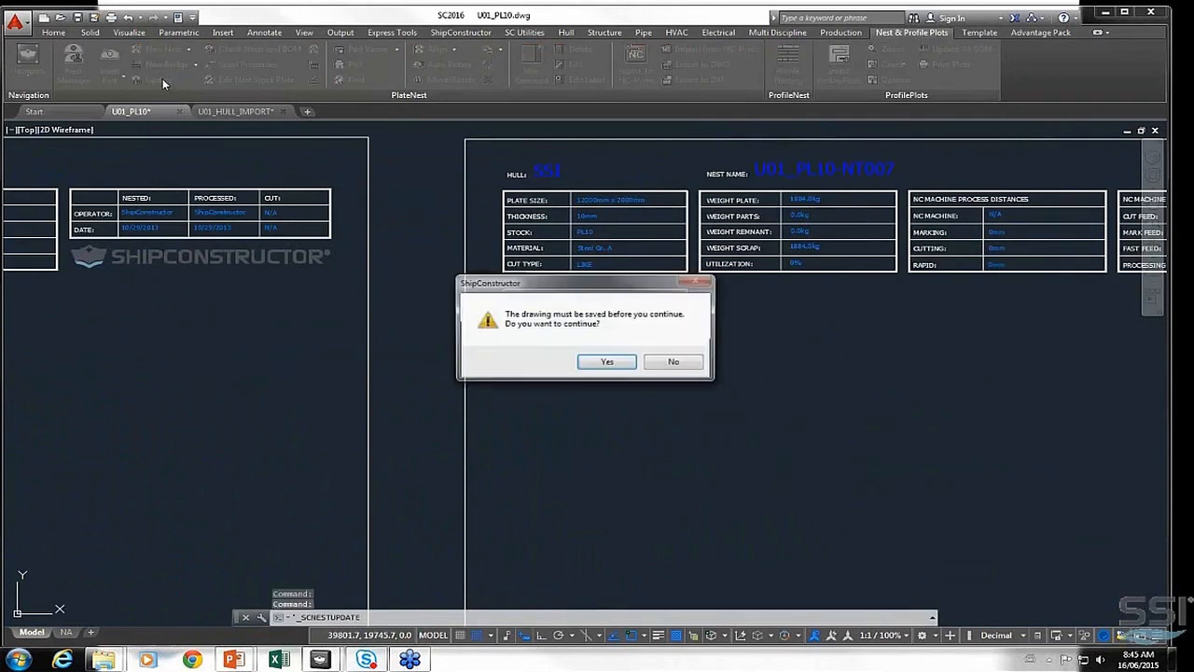
# Update the U01_PL10-NT007 nest by its template border, saving the drawing as required, and check its Nest Part List
pyautogui.click(607, 361)
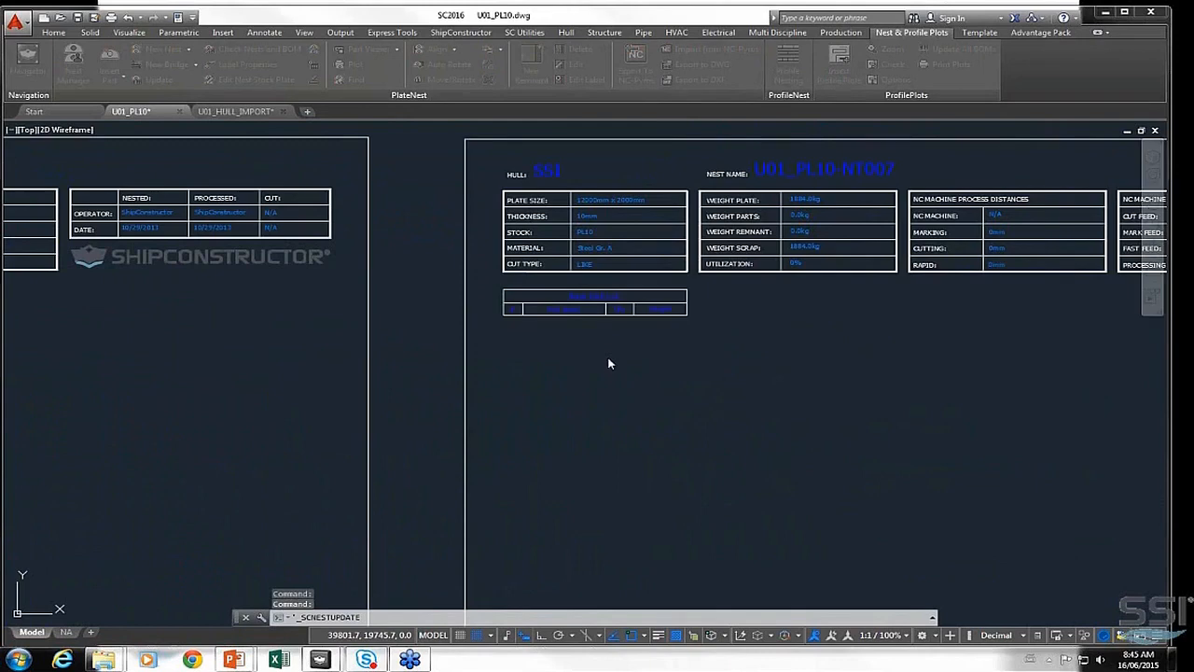
pyautogui.click(465, 360)
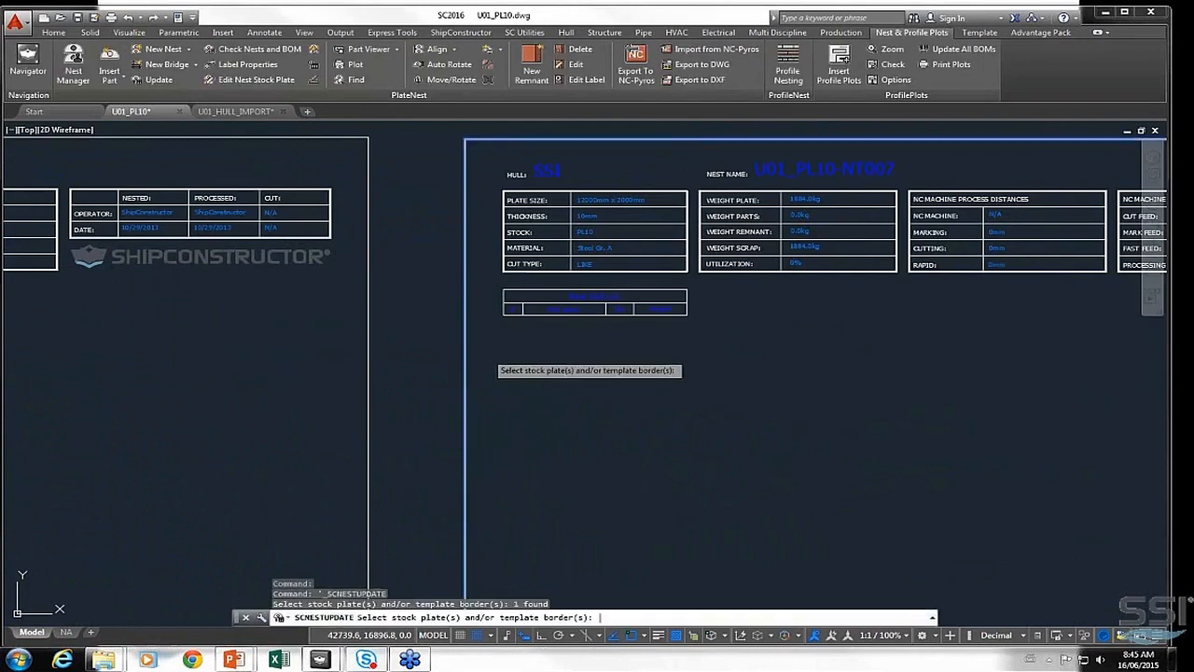
pyautogui.press('Return')
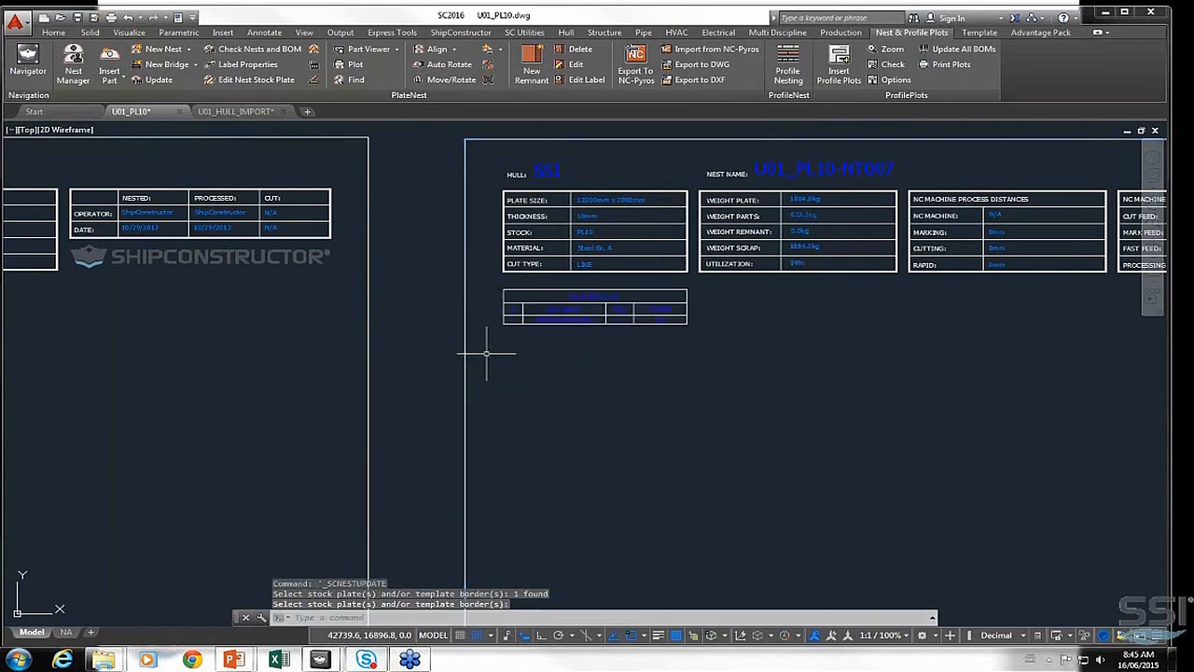
pyautogui.scroll(4, 658, 250)
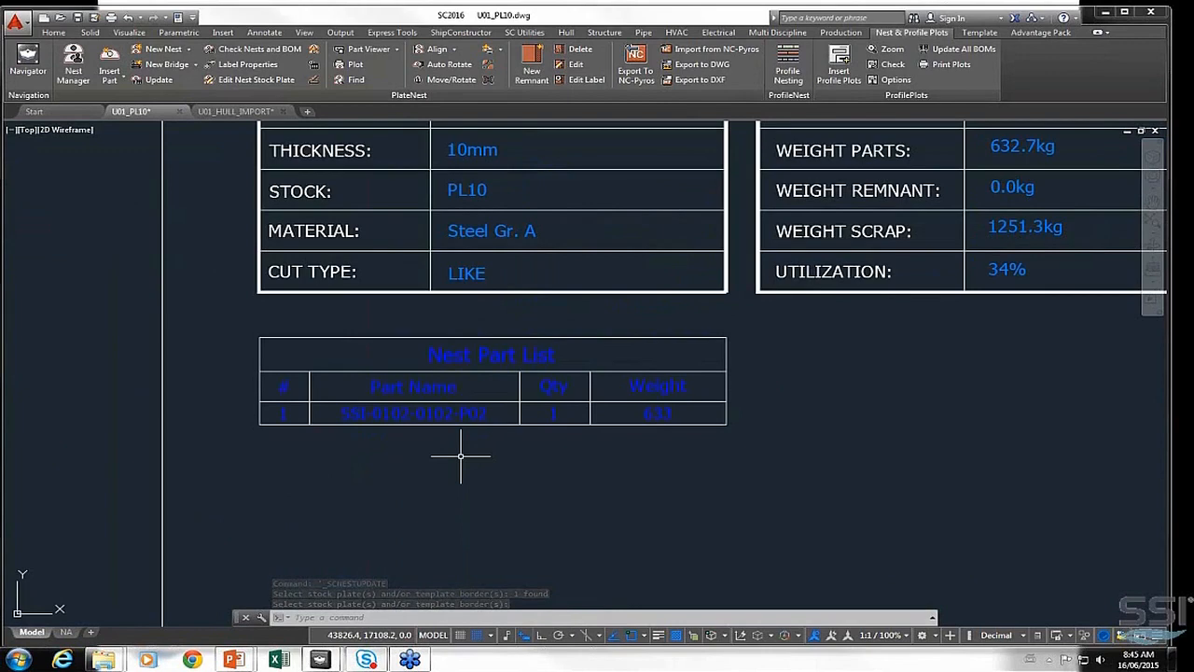
# Save the U01_PL10 drawing and close it
pyautogui.scroll(-4, 485, 439)
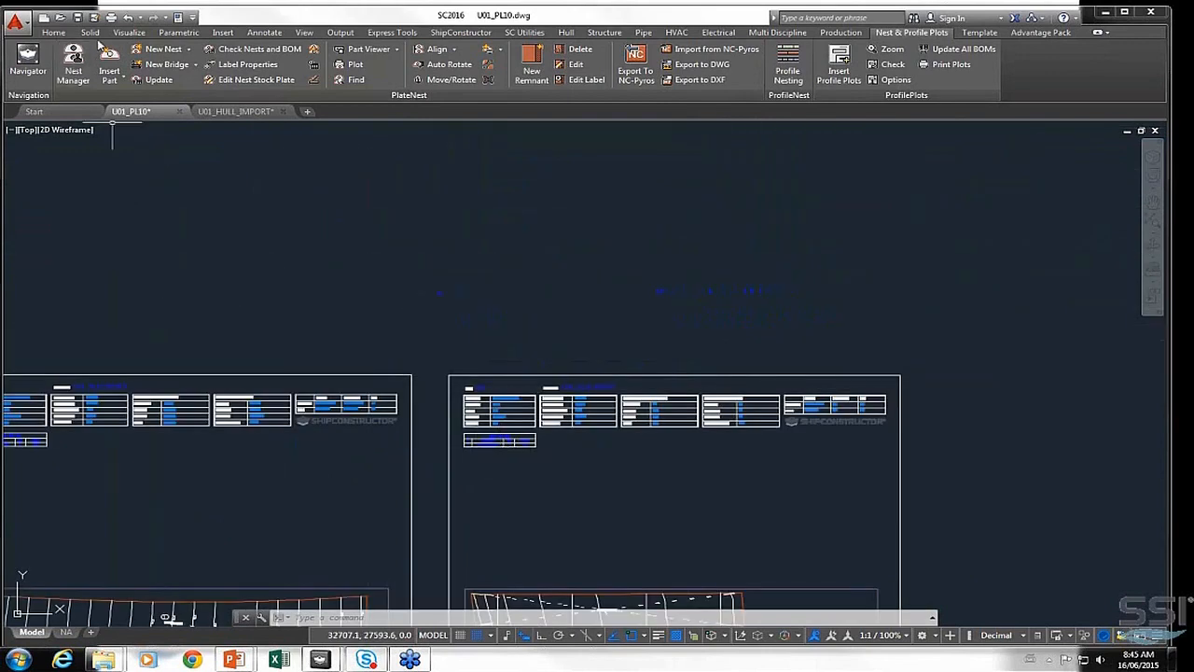
pyautogui.click(79, 18)
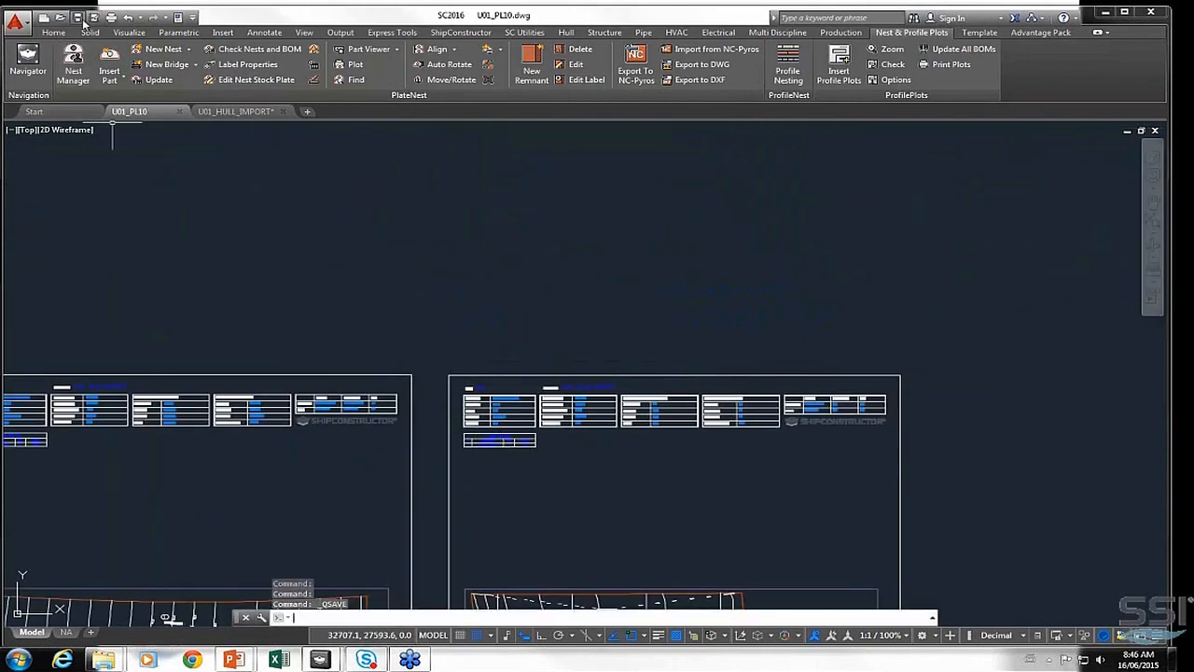
pyautogui.click(181, 112)
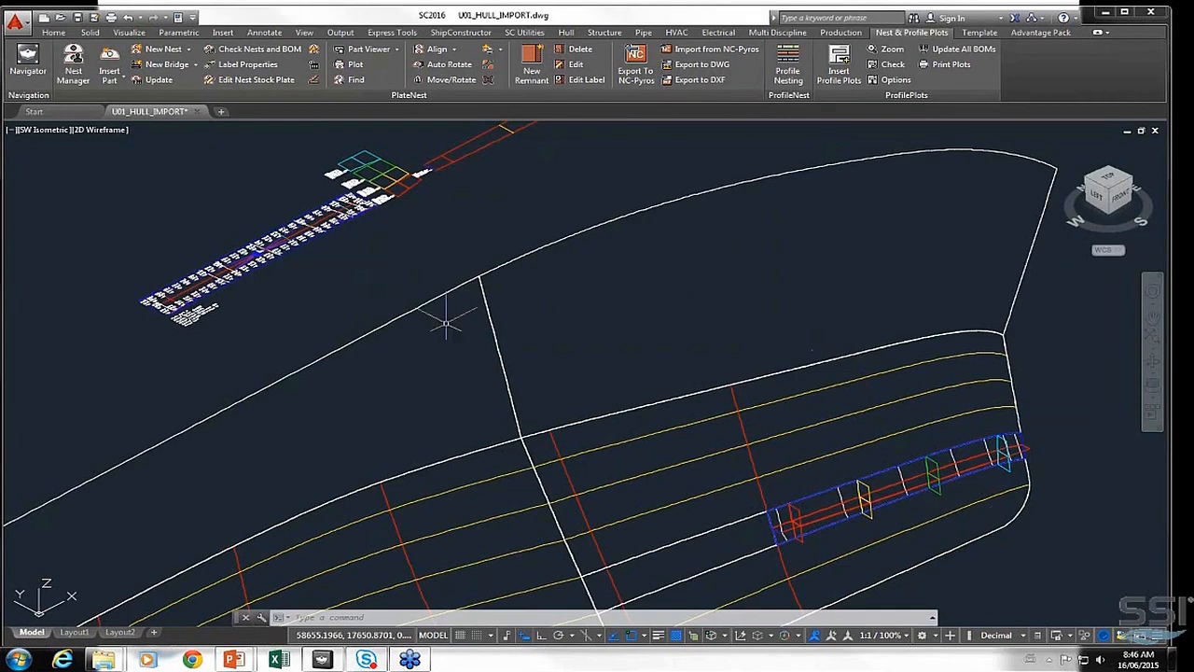
# Import all objects from the Rhino file SC Tutorial_BowThruster.3dm into the hull drawing in millimetres
pyautogui.click(567, 32)
pyautogui.click(124, 67)
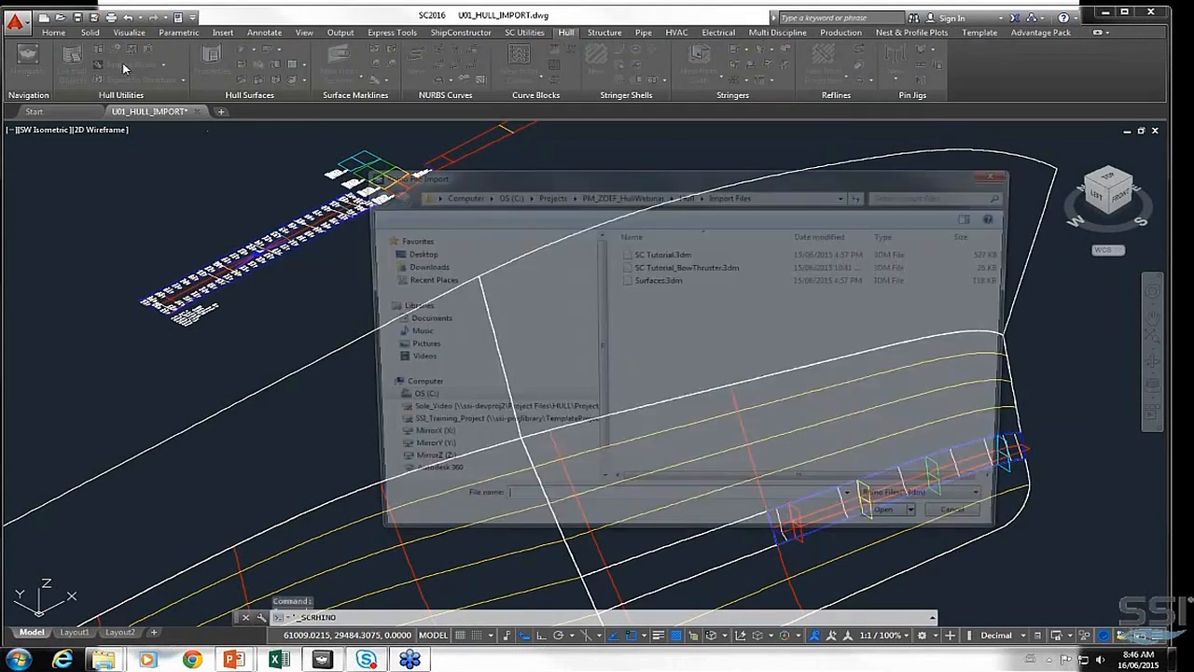
pyautogui.click(682, 267)
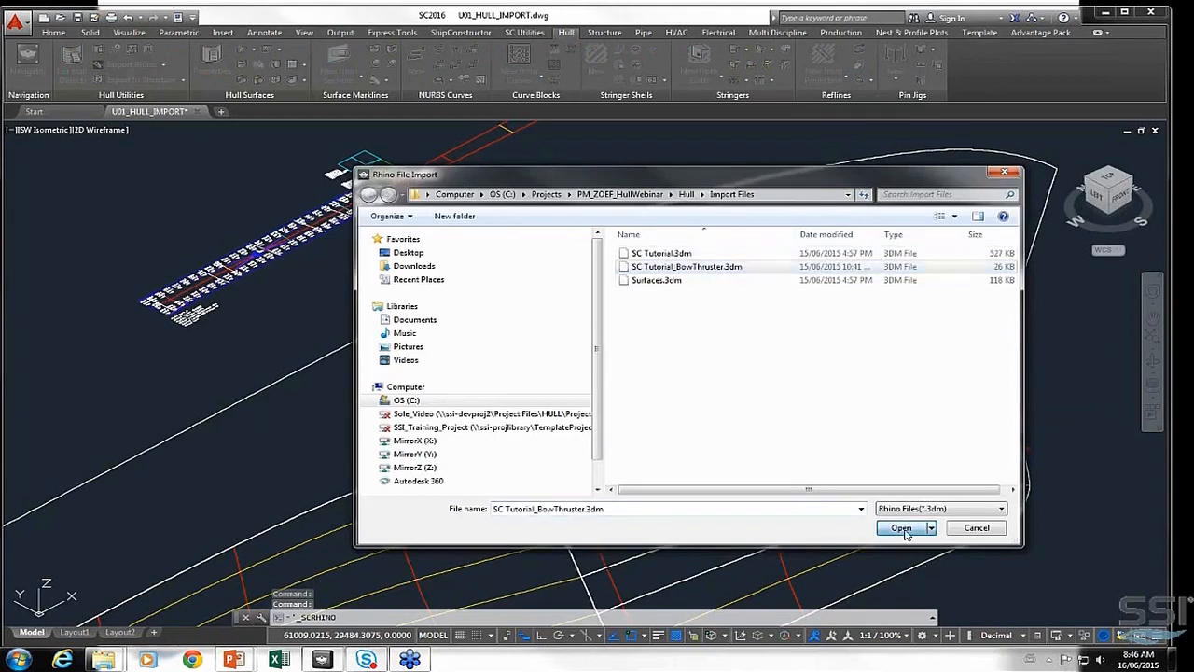
pyautogui.click(902, 529)
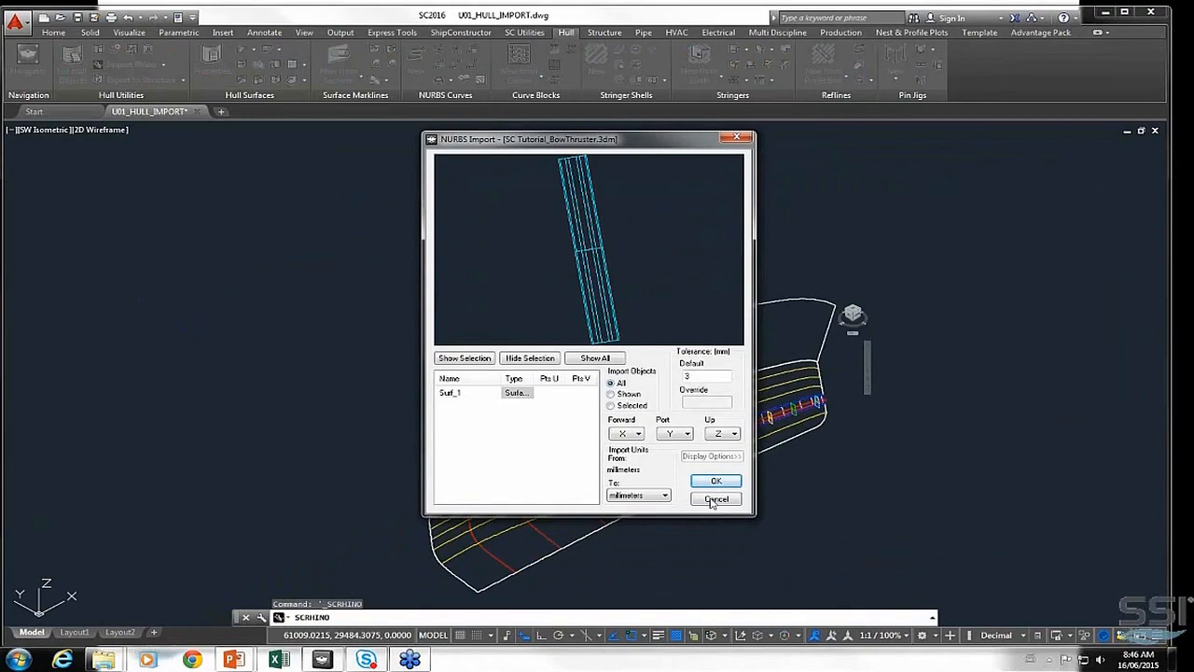
pyautogui.click(716, 481)
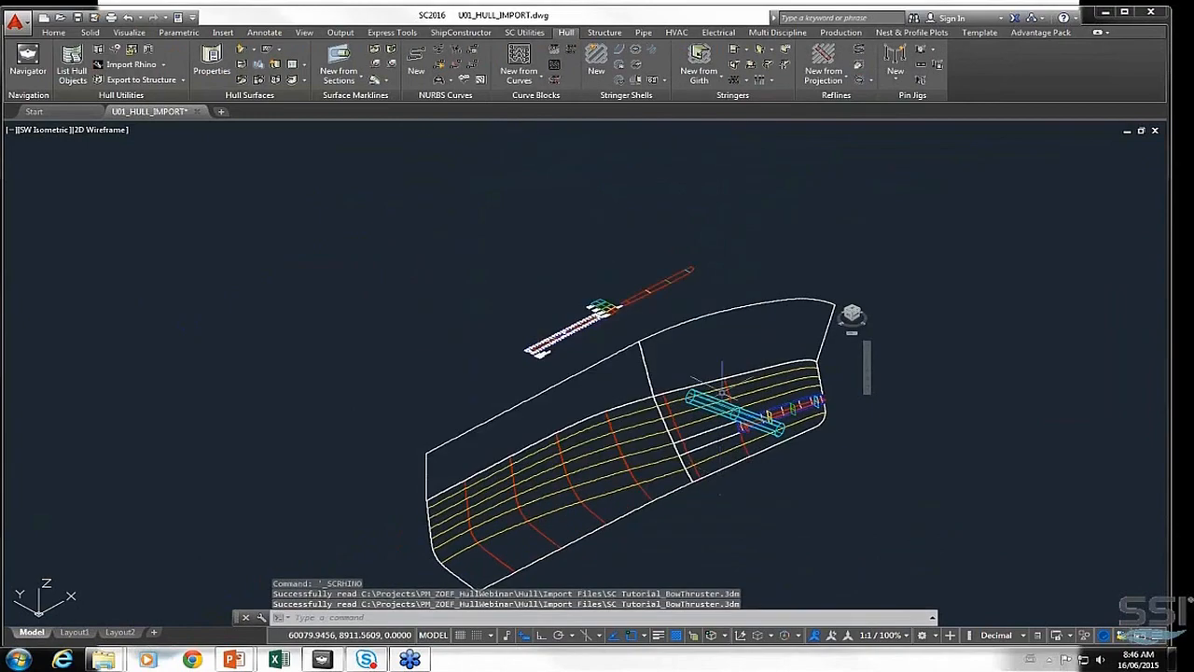
# Switch the viewport's visual style to Conceptual to show the bow thruster and hull shaded
pyautogui.scroll(6, 770, 404)
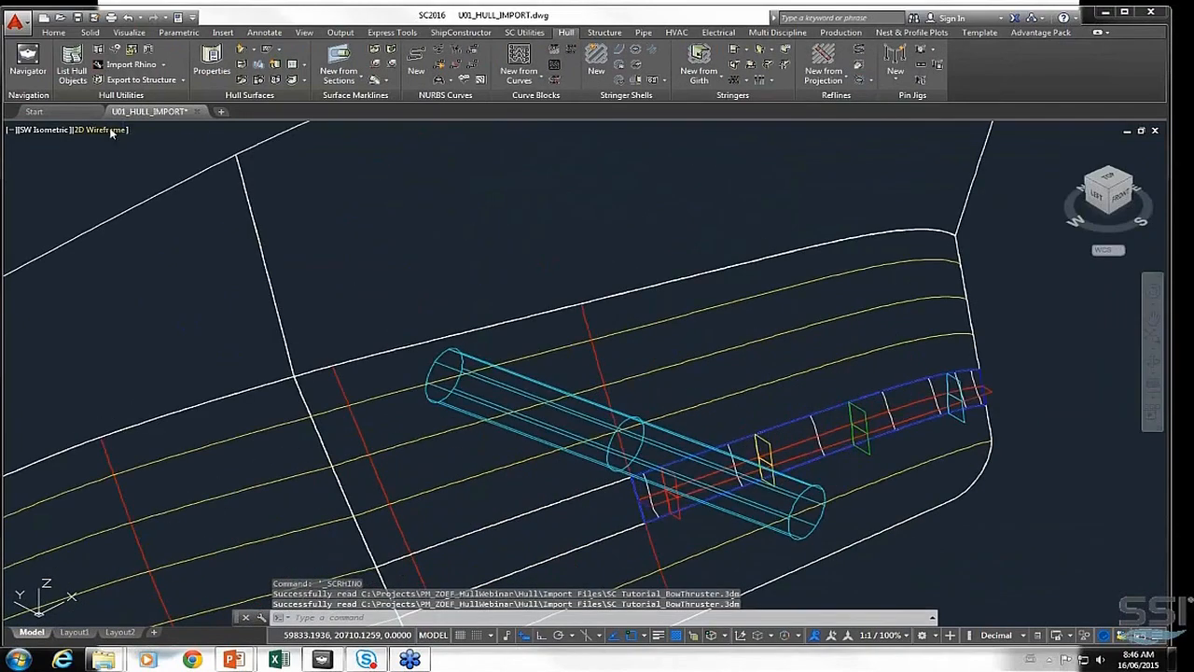
pyautogui.click(110, 127)
pyautogui.click(140, 159)
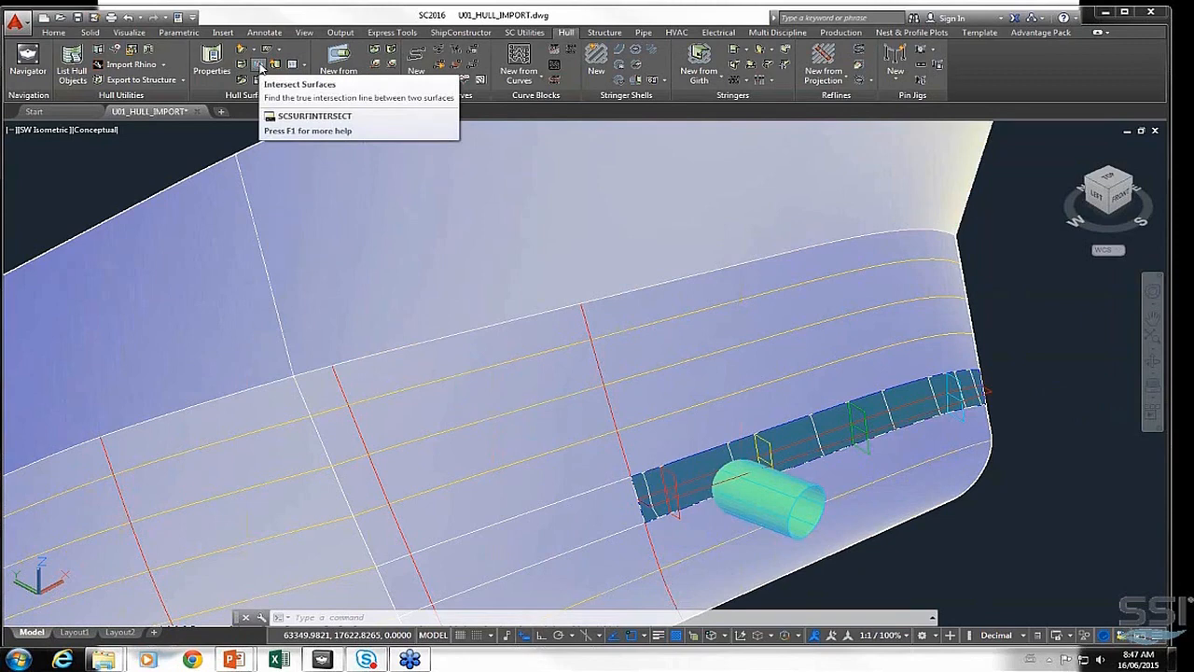
# Intersect the bow thruster cylinder with the Surf_3 hull plate, adding the markline only to Surface 2
pyautogui.click(262, 65)
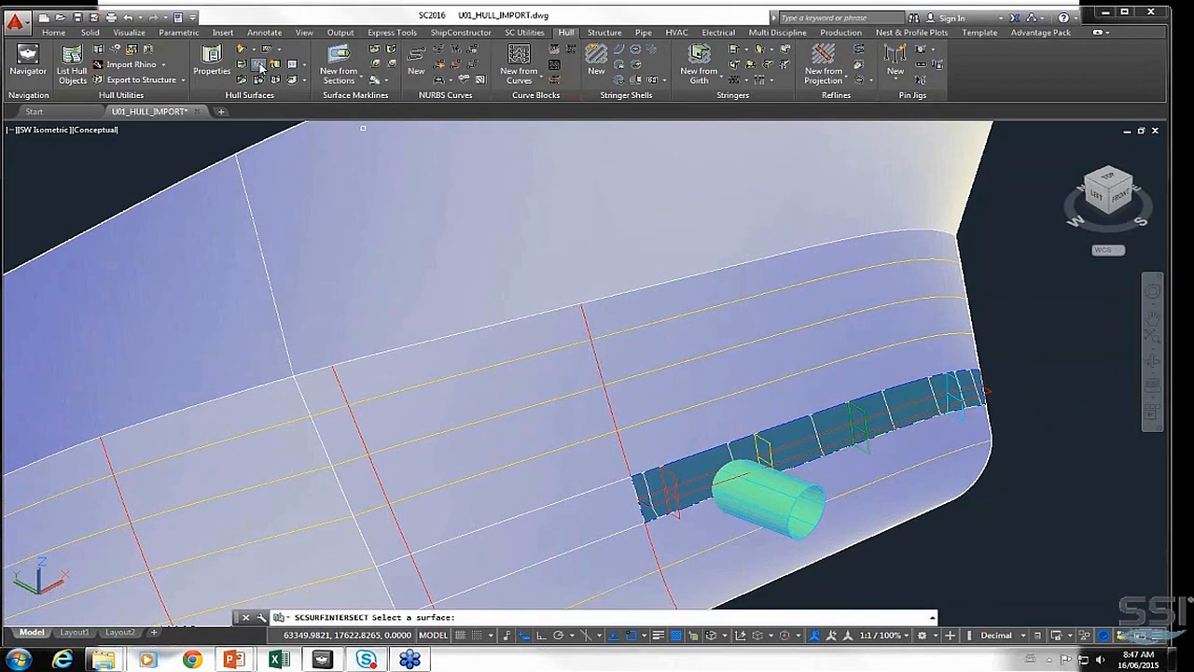
pyautogui.click(788, 501)
pyautogui.click(793, 425)
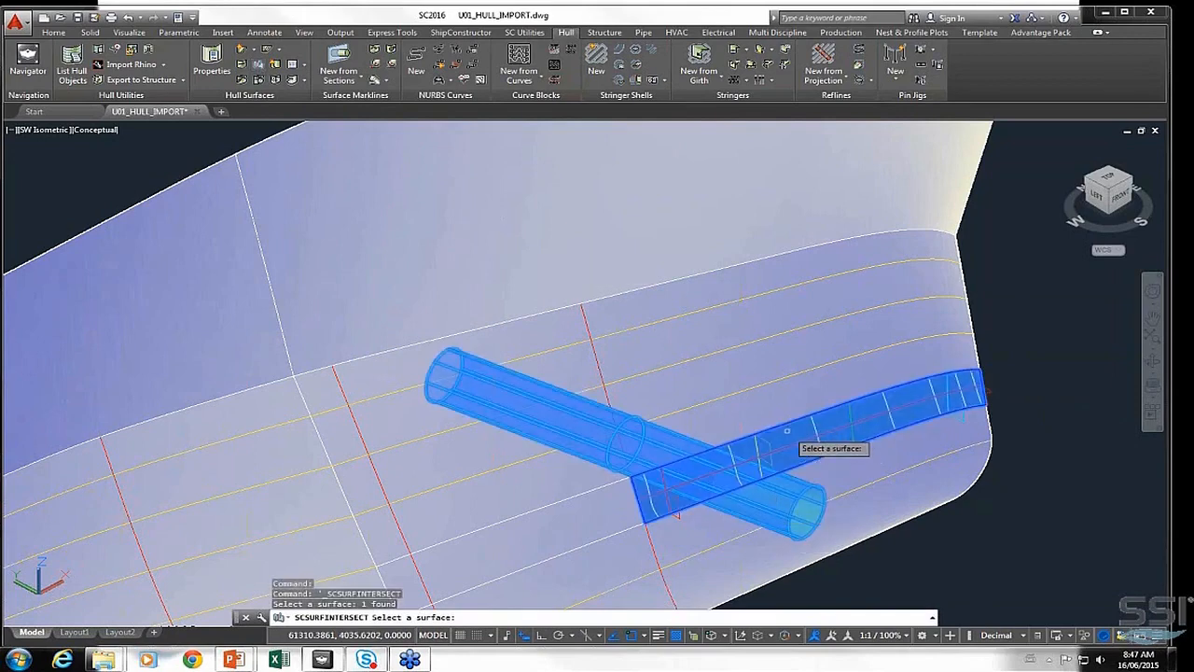
pyautogui.press('Return')
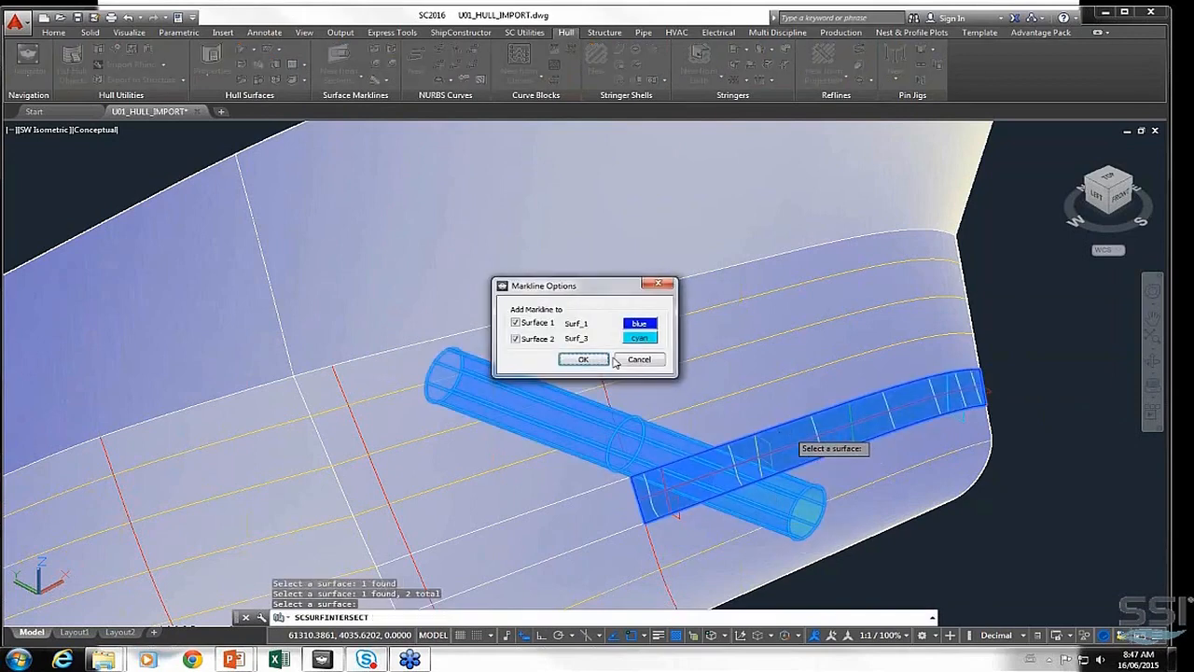
pyautogui.click(516, 323)
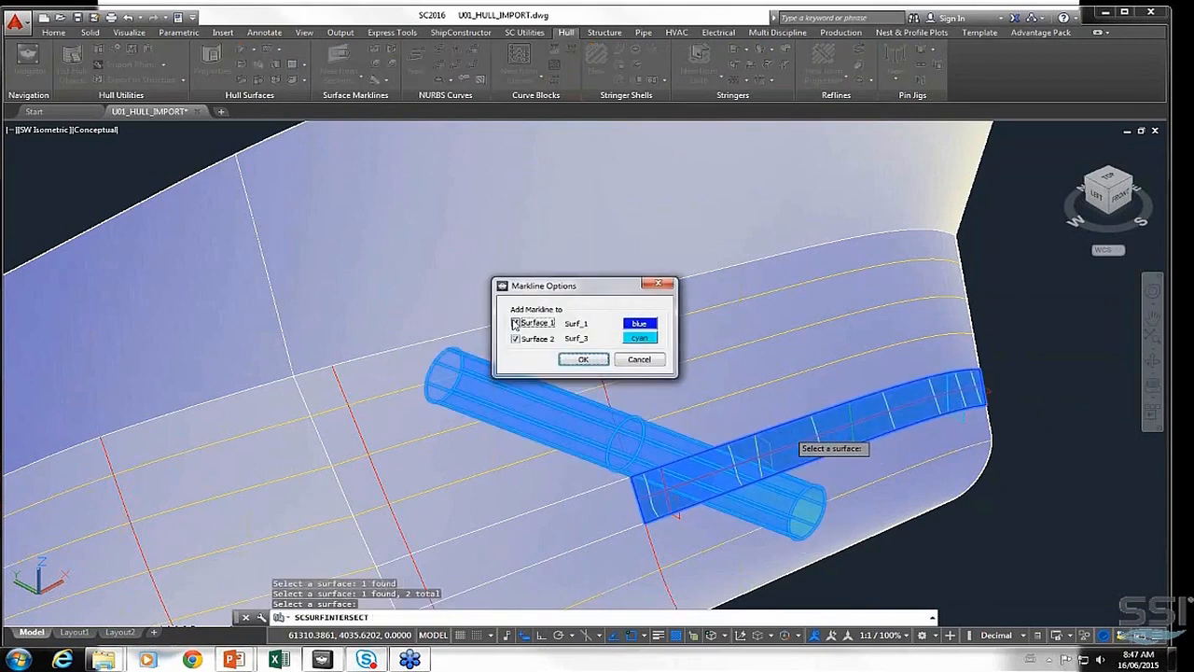
pyautogui.click(591, 364)
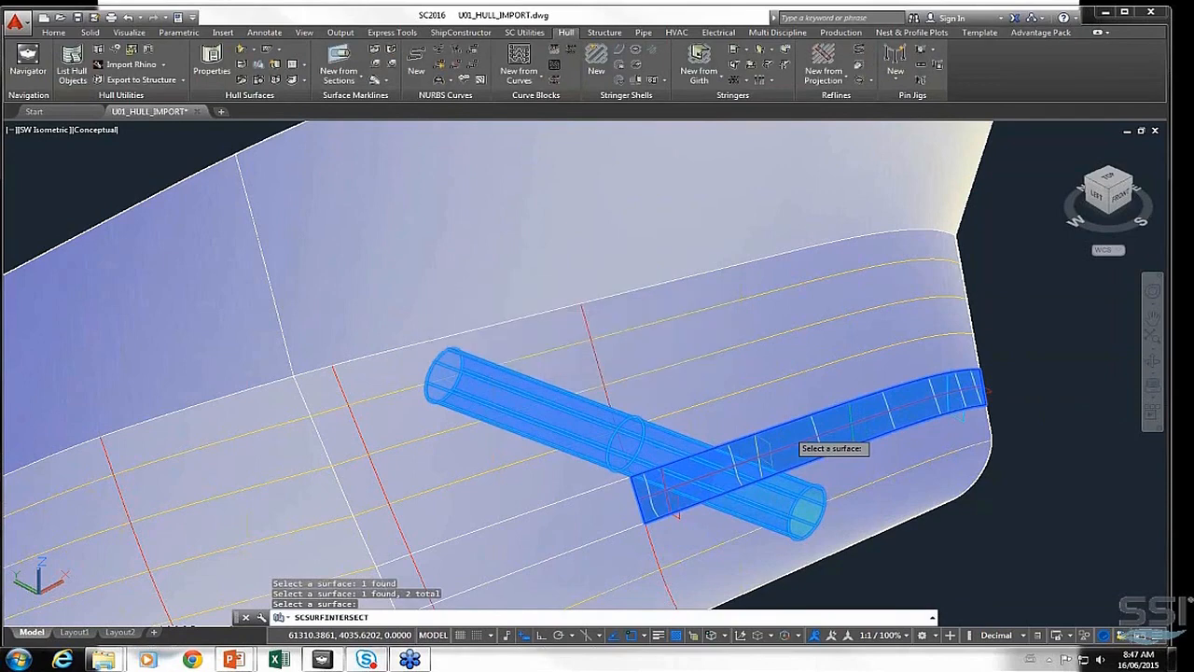
pyautogui.press('Return')
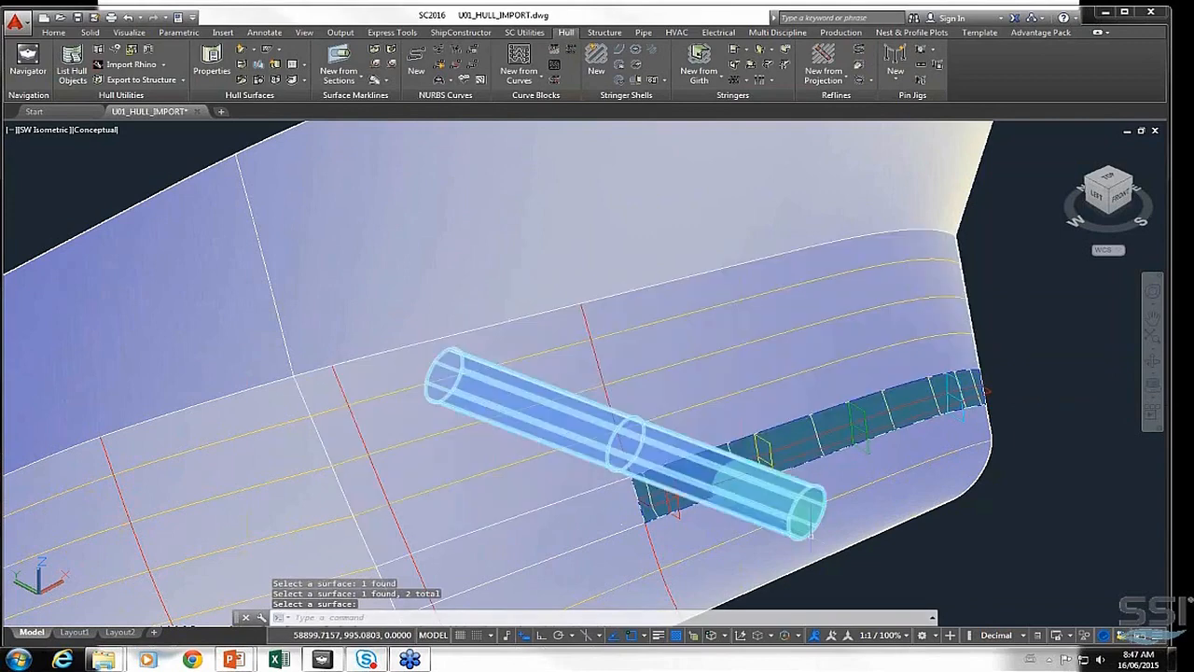
# Delete the imported bow thruster cylinder surface
pyautogui.click(766, 504)
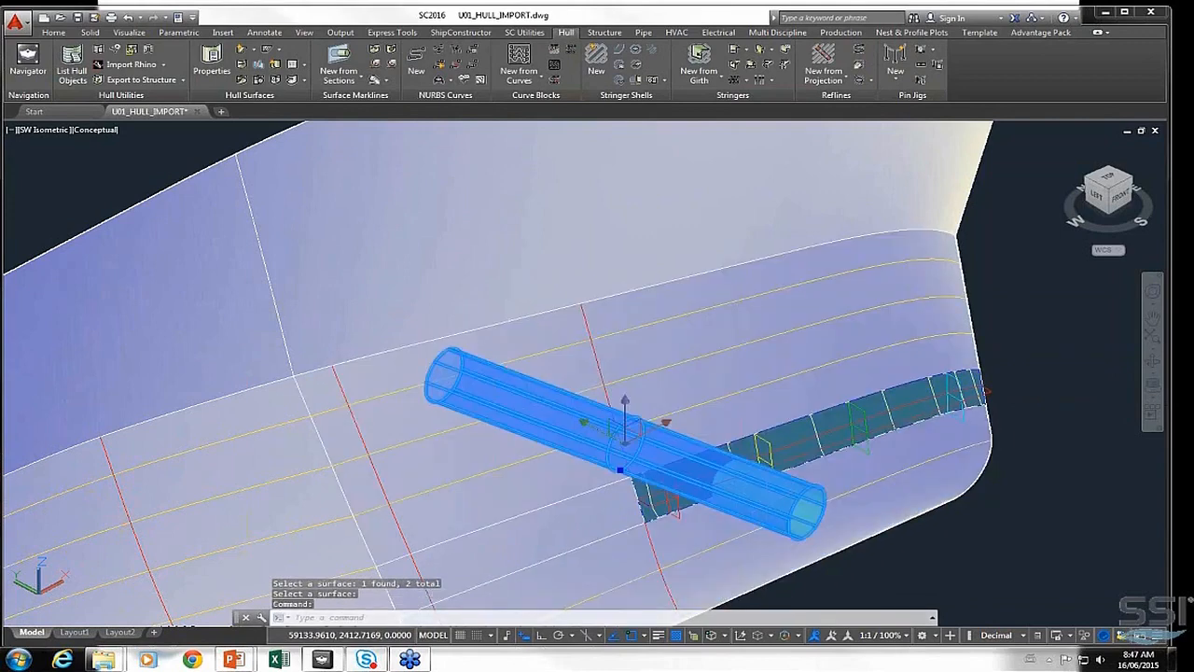
pyautogui.press('Delete')
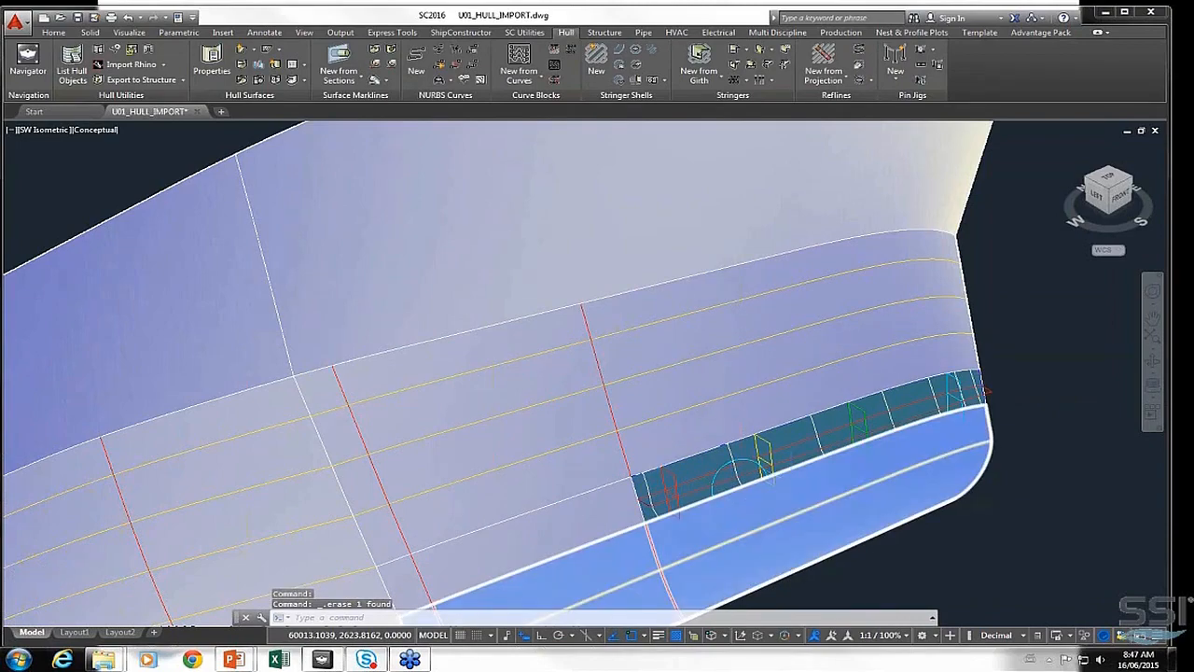
# Try to split the Surf_3 plate with the arc-shaped thruster markline, ignoring the linked-counterpart warning
pyautogui.scroll(2, 784, 438)
pyautogui.scroll(2, 800, 478)
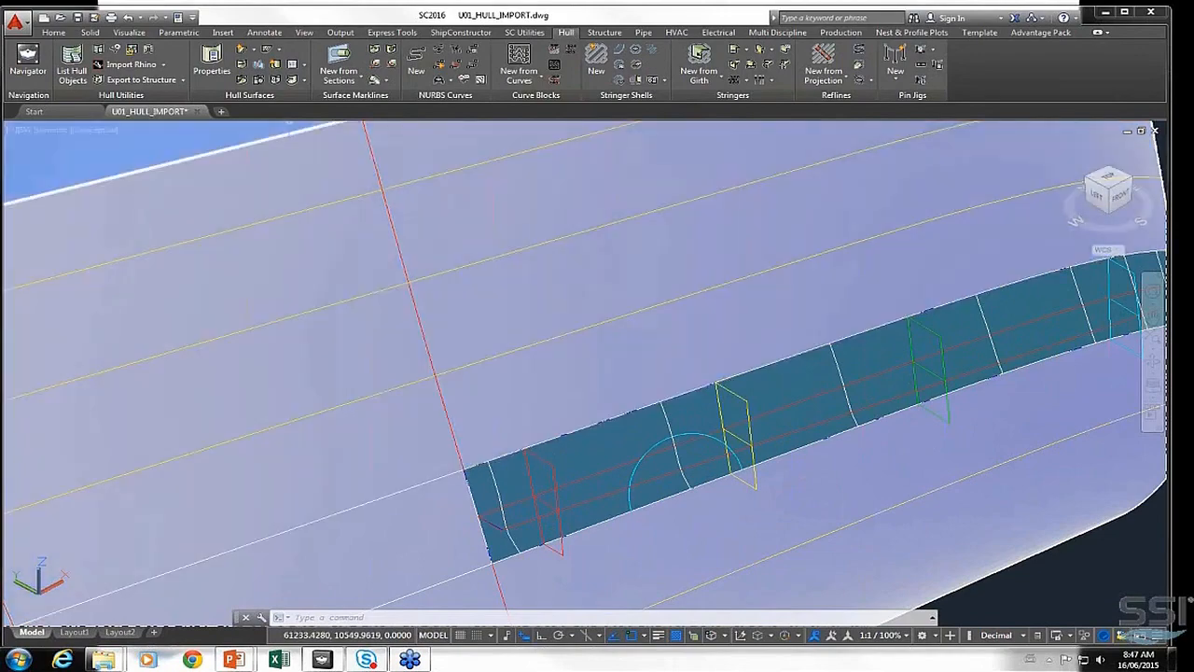
pyautogui.click(241, 64)
pyautogui.click(706, 446)
pyautogui.click(661, 442)
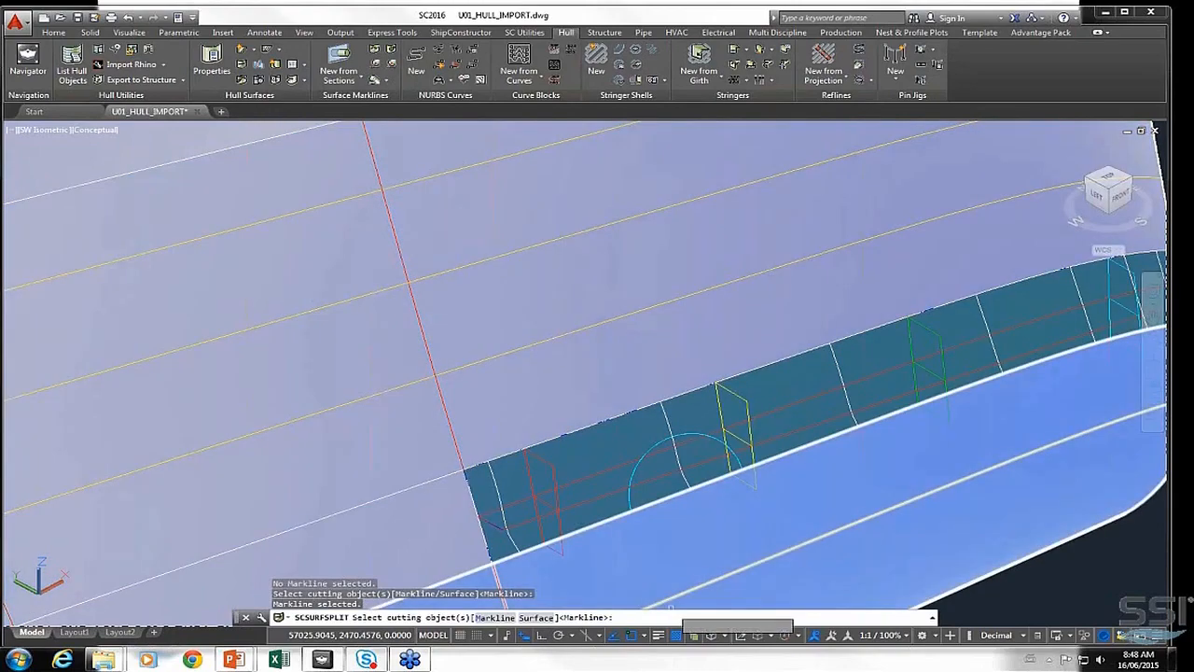
pyautogui.press('Return')
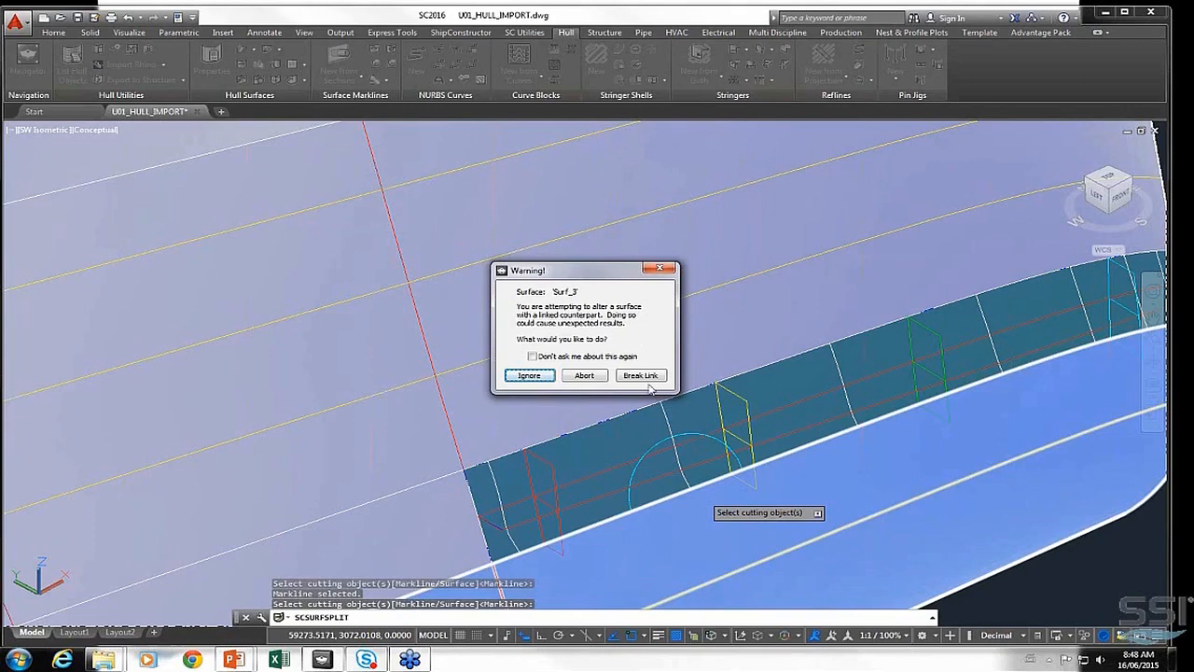
pyautogui.click(527, 376)
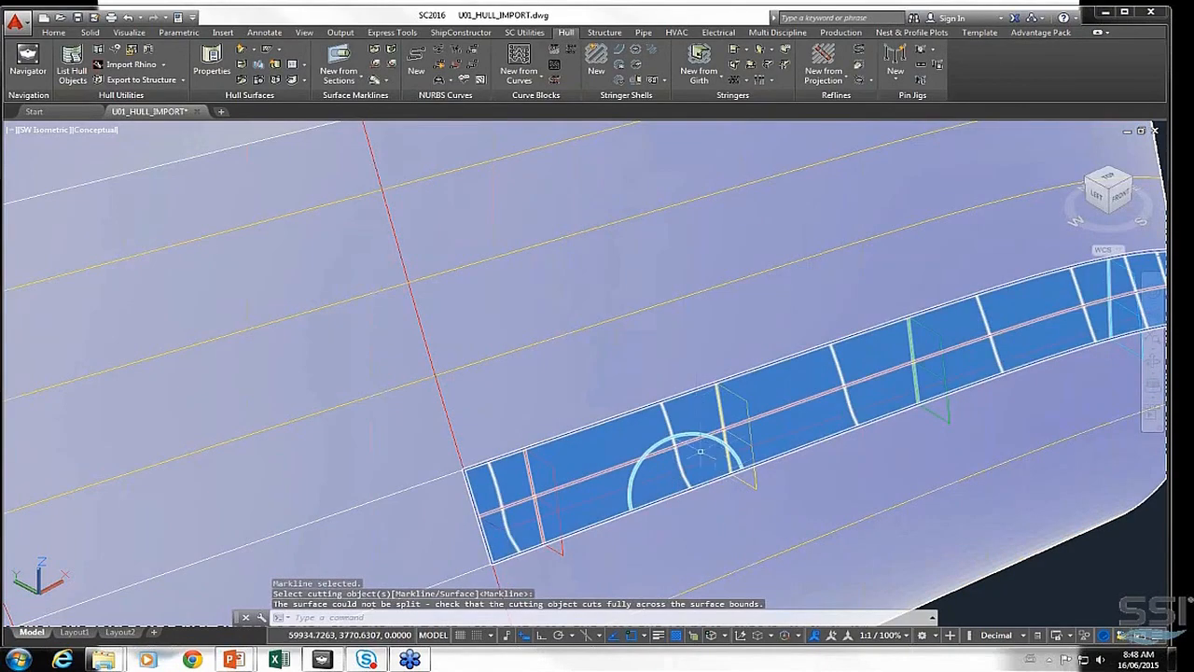
pyautogui.click(700, 452)
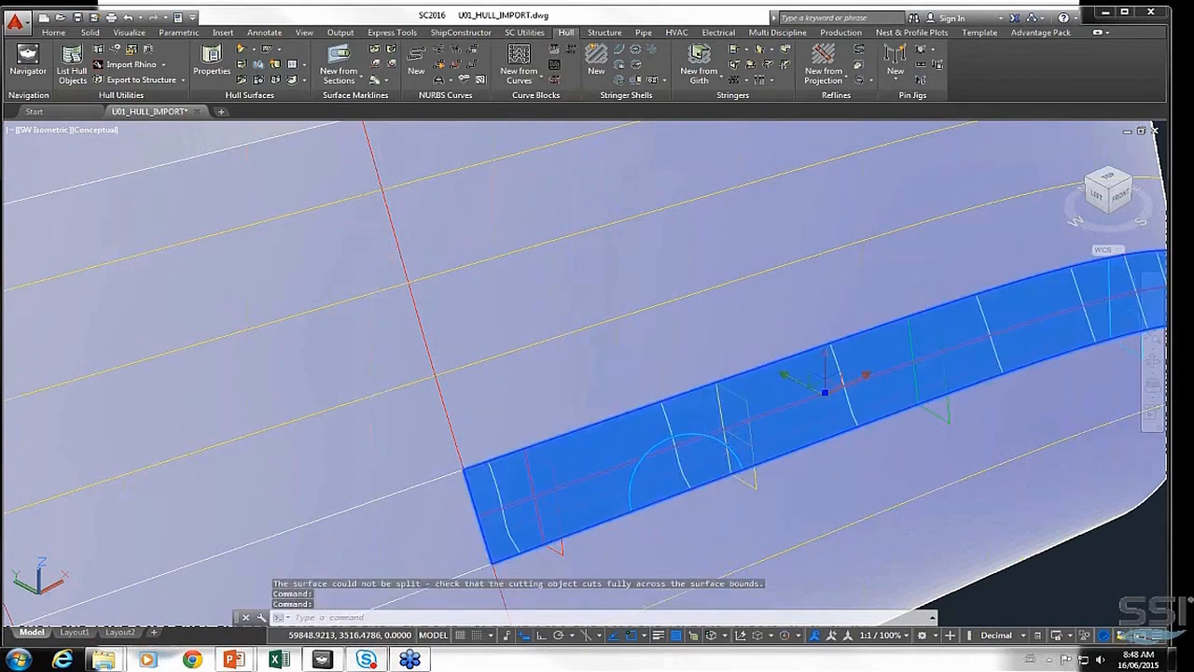
pyautogui.press('Escape')
pyautogui.click(698, 454)
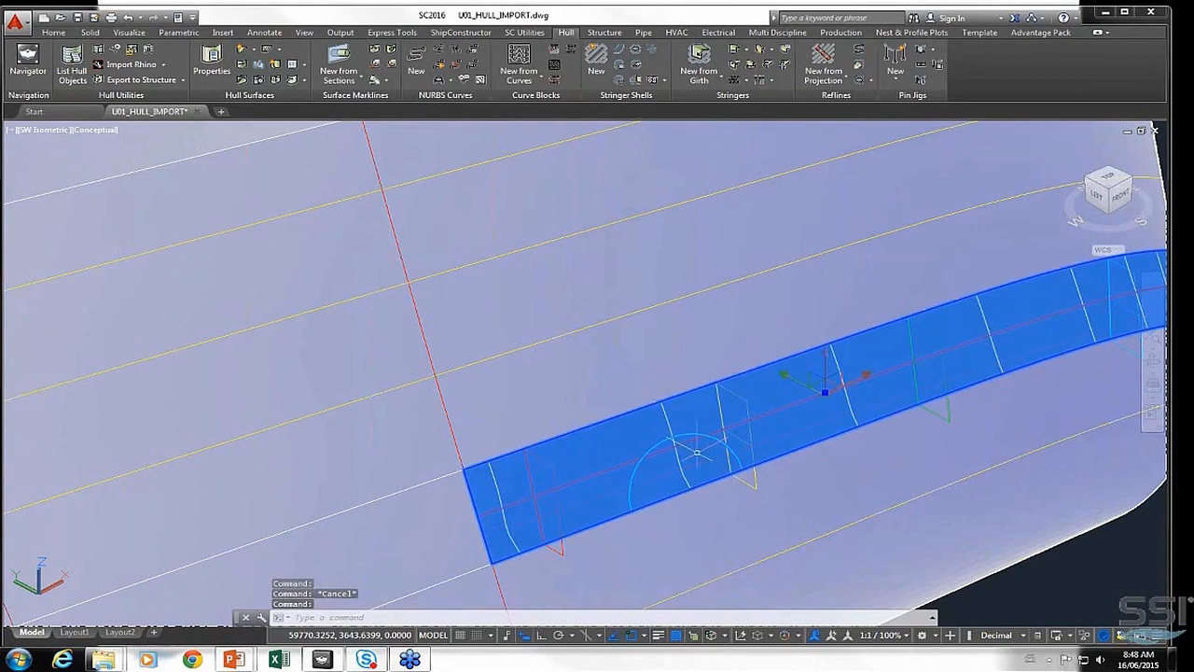
pyautogui.click(720, 442)
pyautogui.click(680, 435)
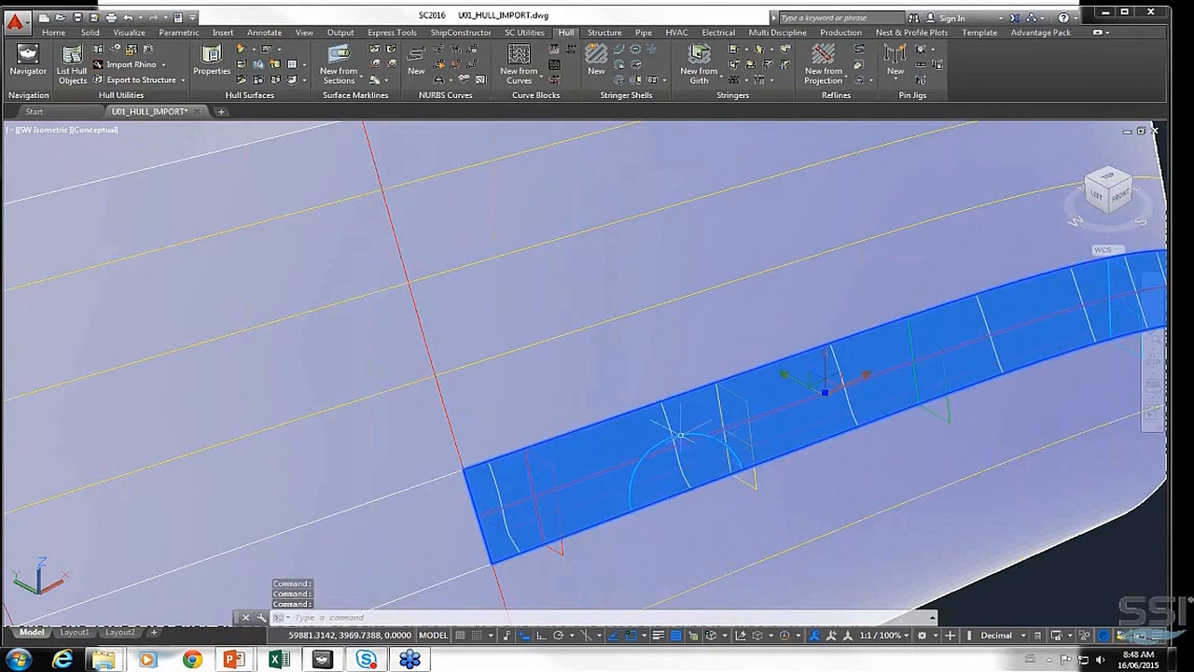
pyautogui.press('Escape')
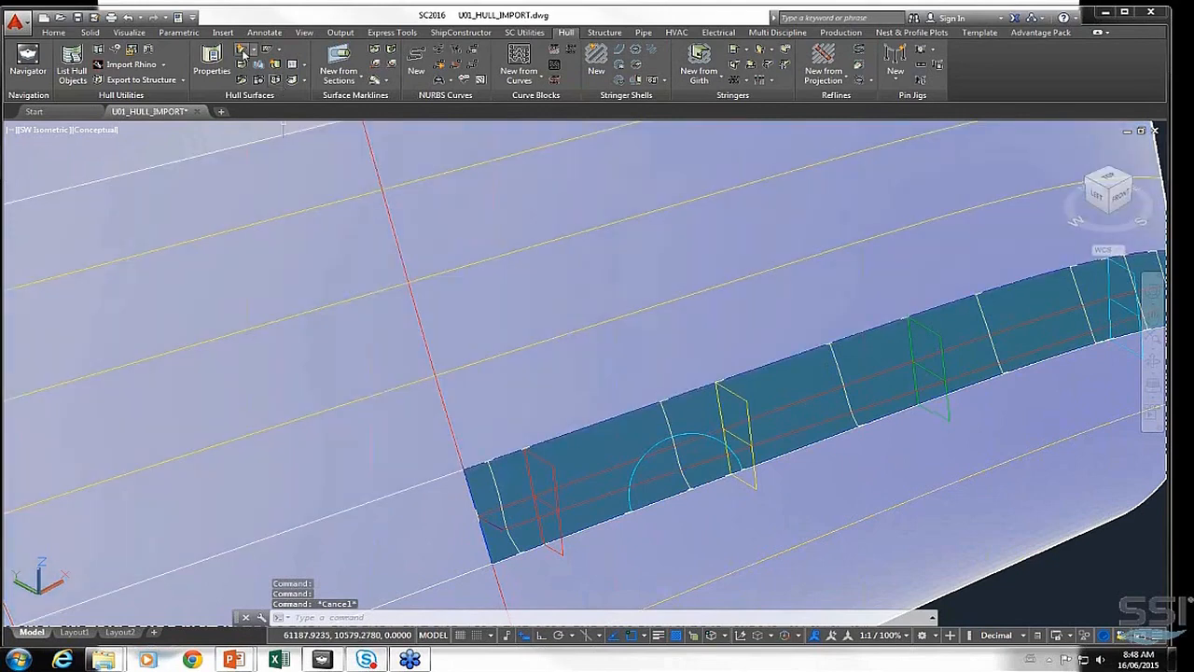
# Split the Surf_3 plate surface along the thruster intersection markline, ignoring the linked-counterpart warning
pyautogui.click(242, 54)
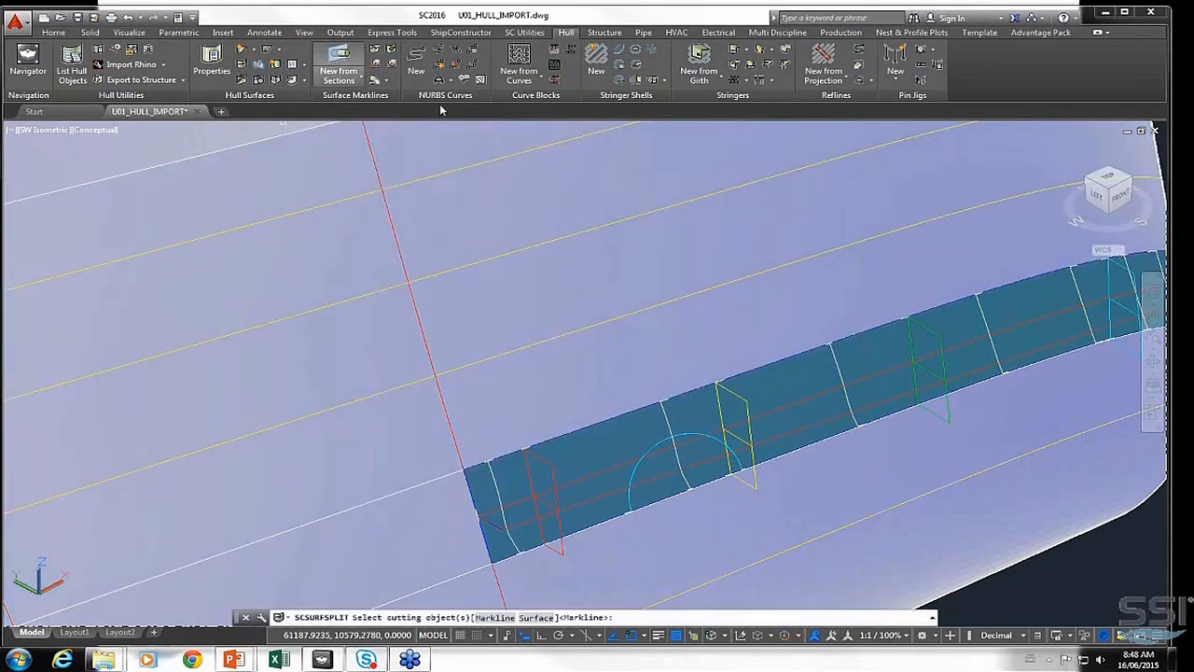
pyautogui.click(682, 433)
pyautogui.click(657, 445)
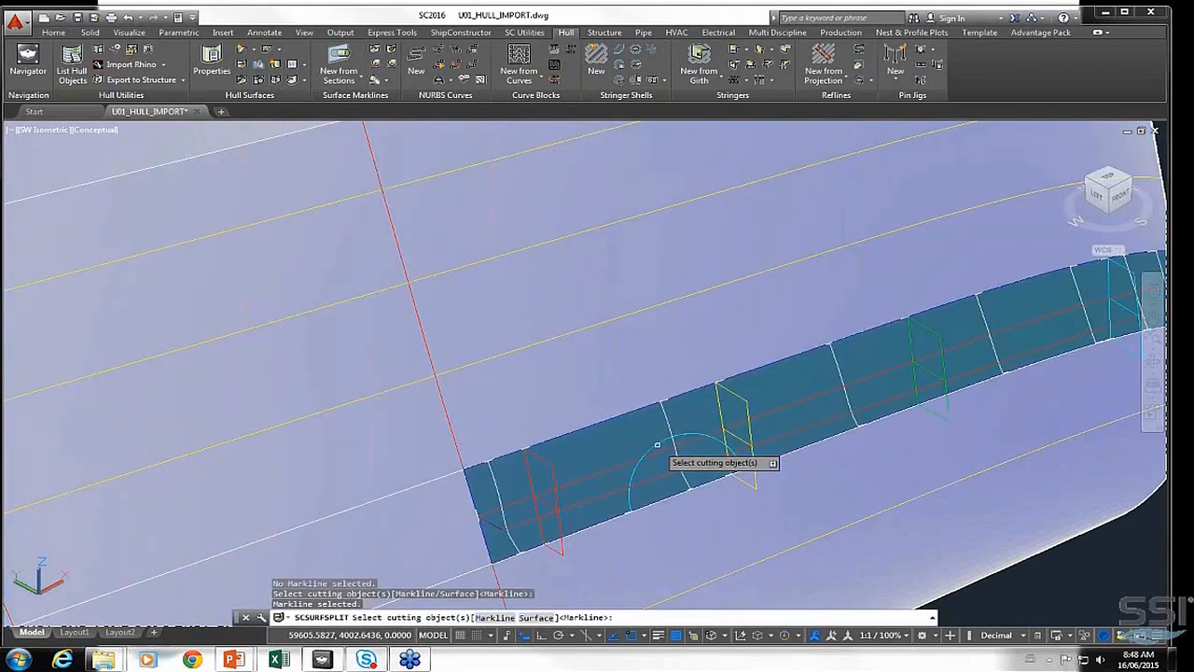
pyautogui.press('Return')
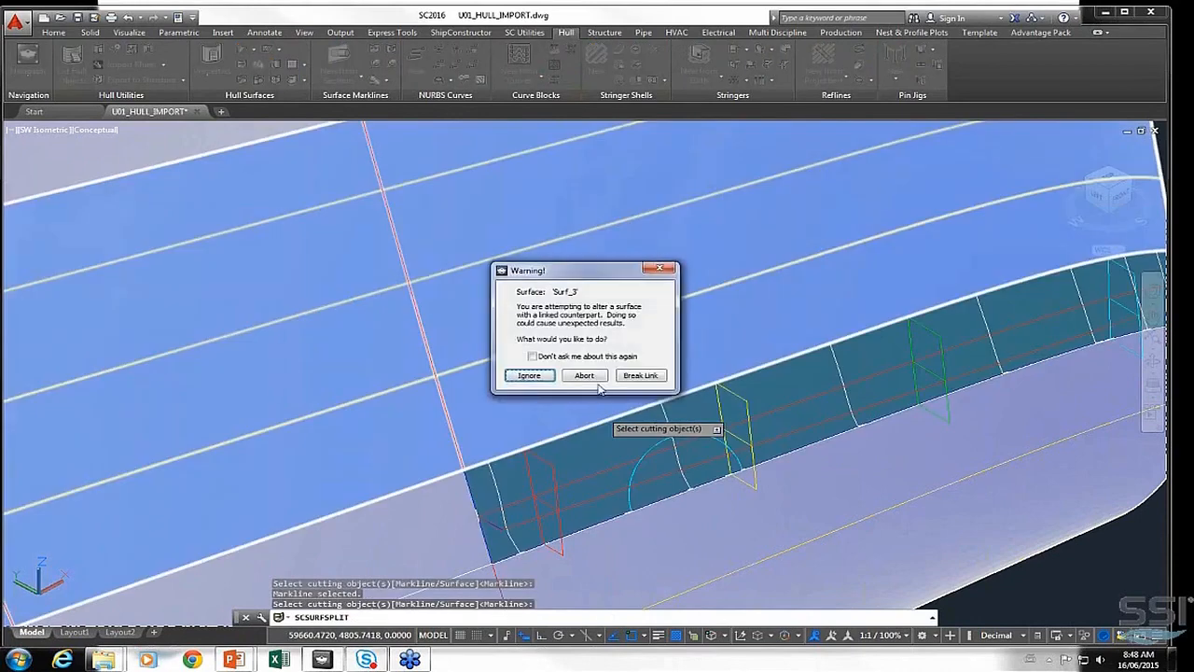
pyautogui.click(529, 376)
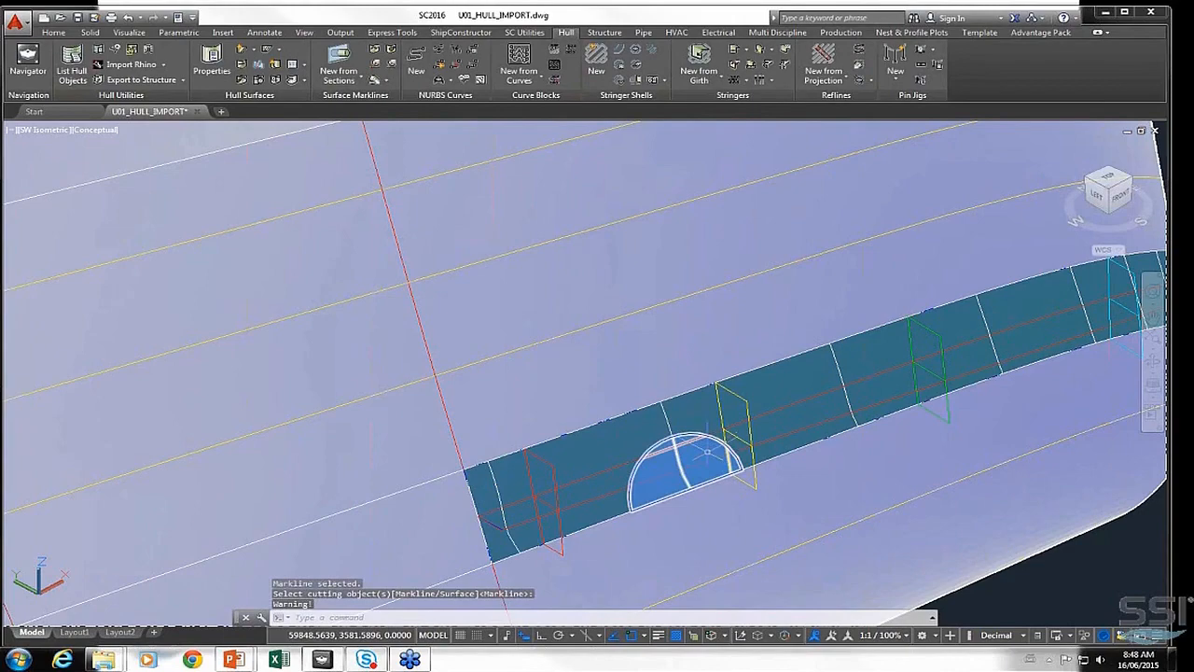
# Hide the half-round piece cut out of the plate with the SCHIDE command
pyautogui.click(680, 459)
pyautogui.write('schide')
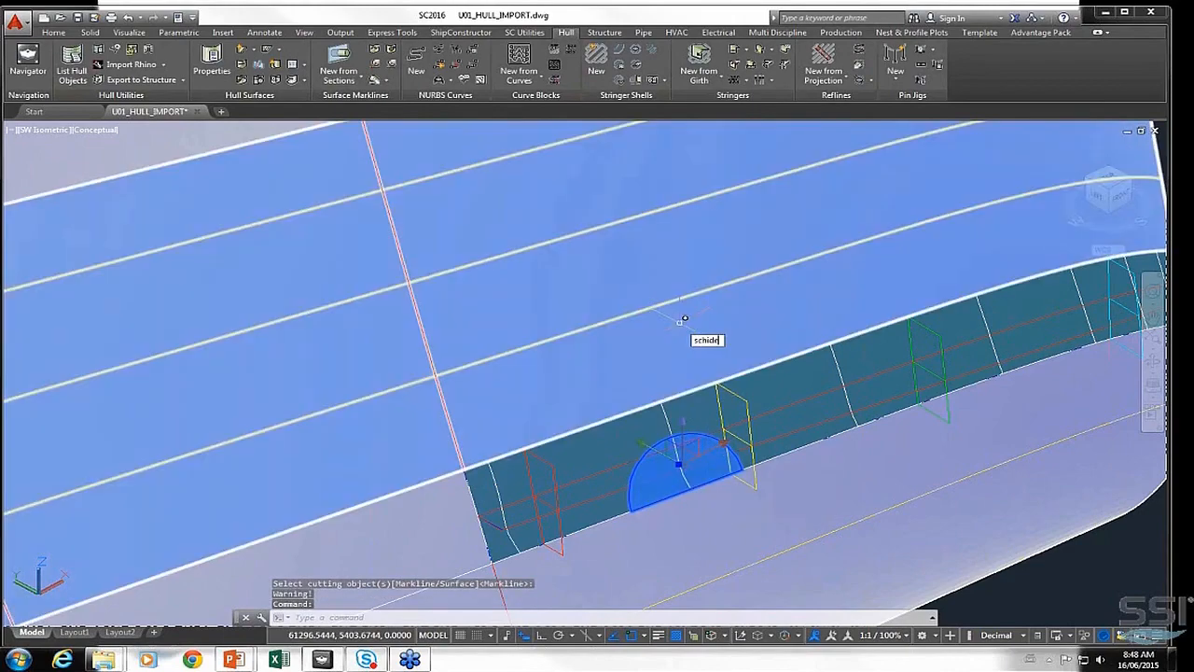
pyautogui.press('Return')
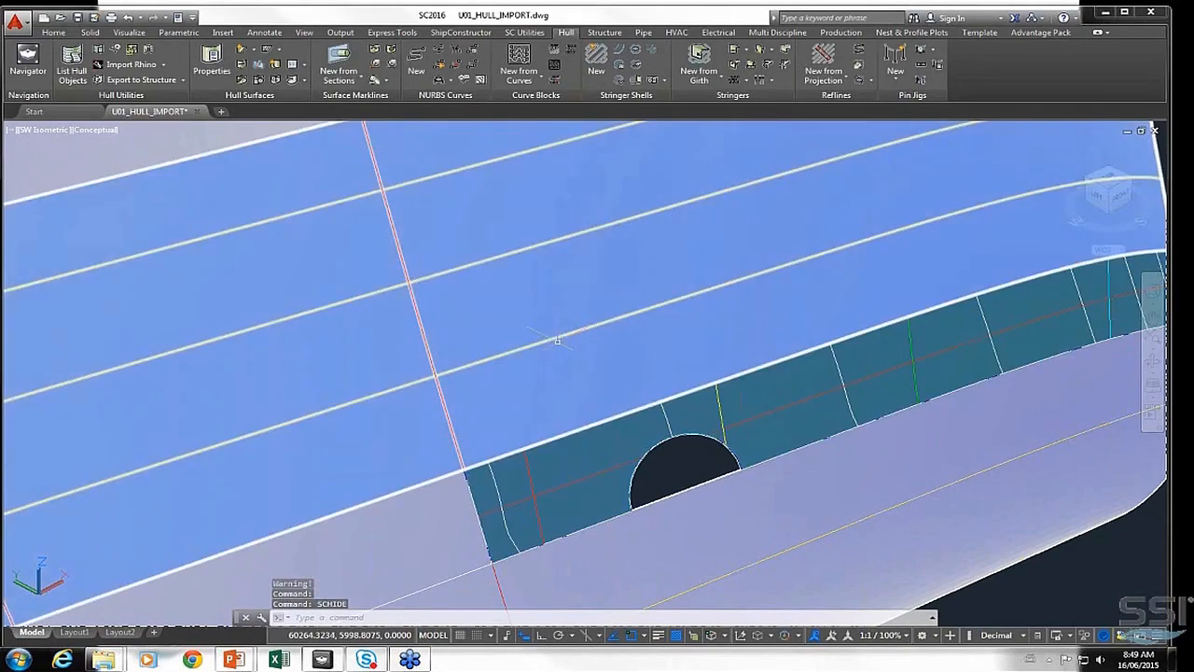
# Examine the existing expanded plate layout beside the hull in the 2D Wireframe and Conceptual visual styles
pyautogui.scroll(-3, 566, 344)
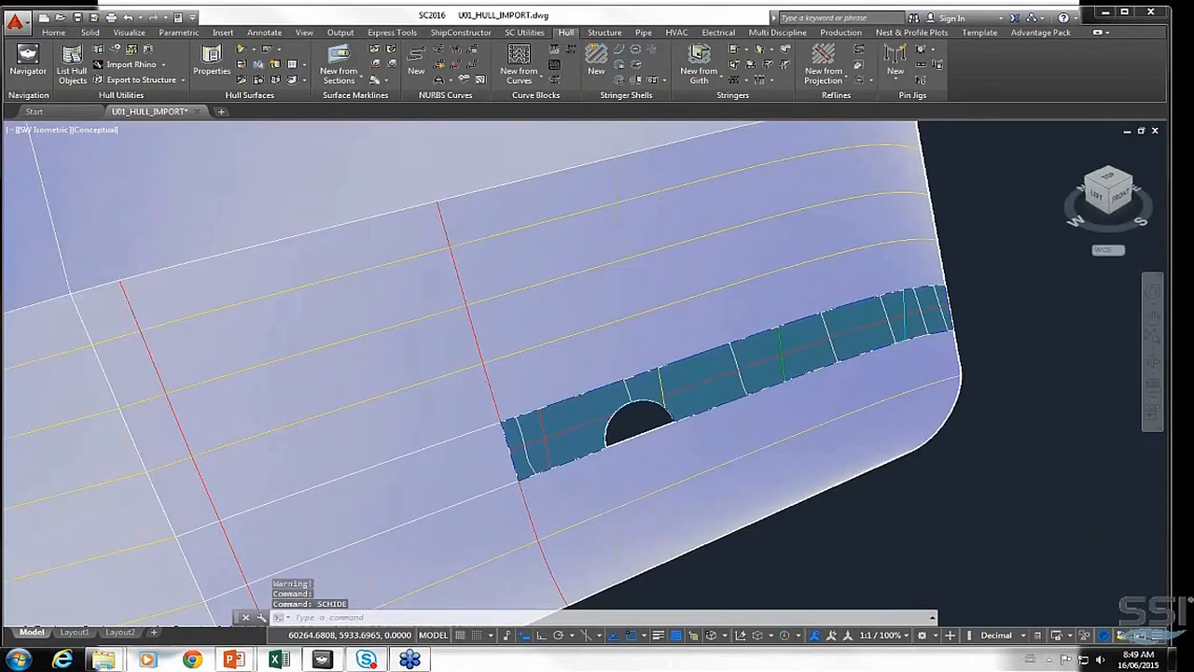
pyautogui.click(103, 129)
pyautogui.click(145, 163)
pyautogui.scroll(-4, 271, 198)
pyautogui.moveTo(275, 201); pyautogui.dragTo(551, 393, button='middle')
pyautogui.scroll(4, 317, 312)
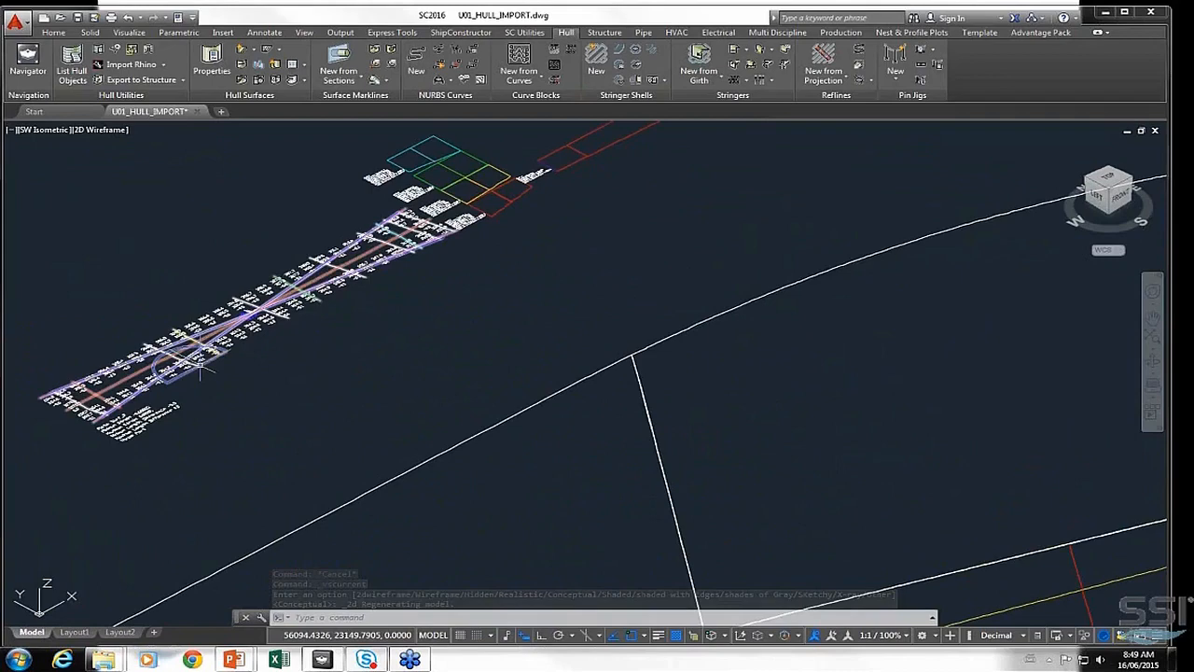
pyautogui.click(105, 130)
pyautogui.click(149, 176)
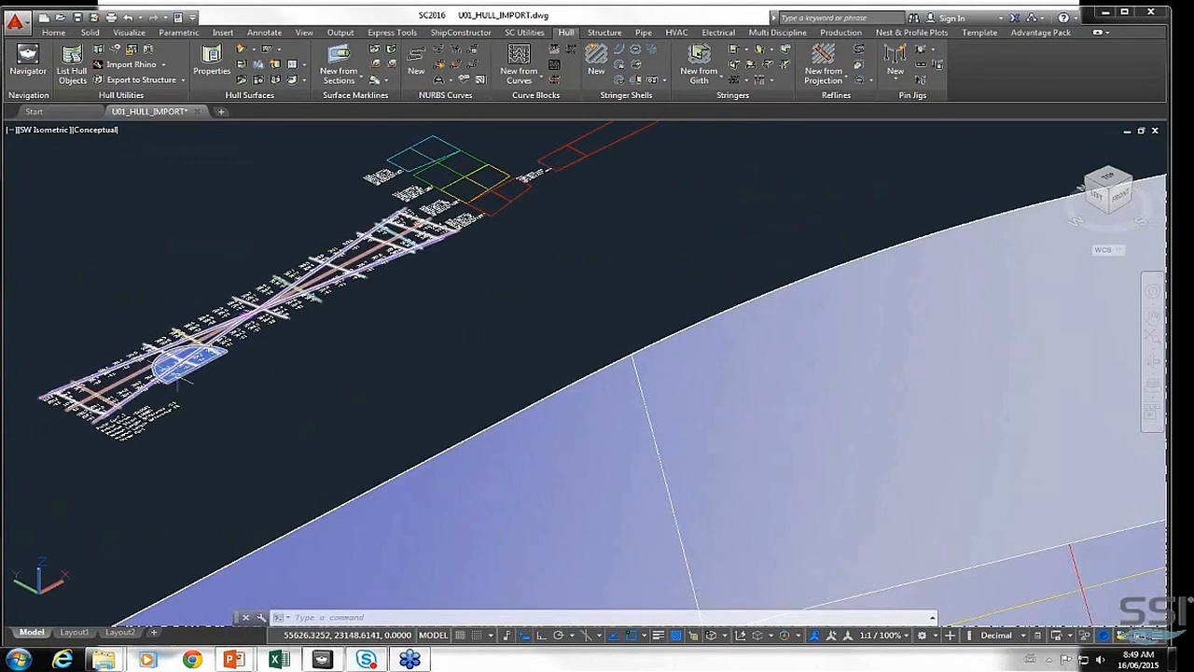
pyautogui.moveTo(182, 381)
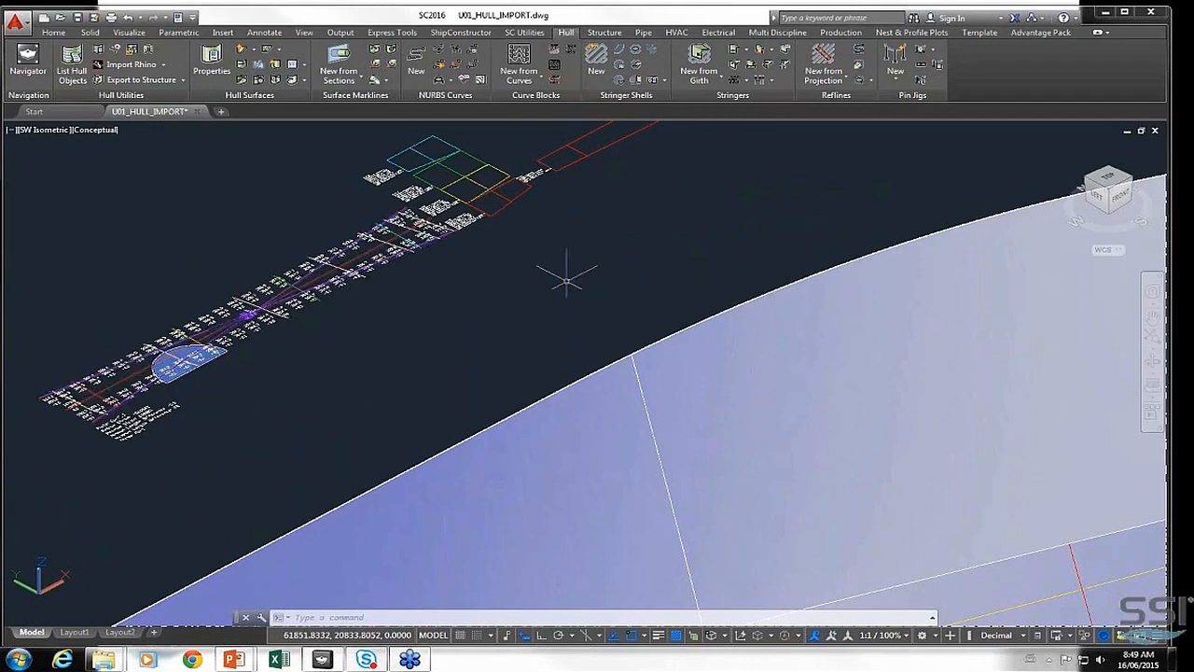
# Set the visual style to 2D Wireframe and erase the outdated plate expansion layout beside the hull
pyautogui.click(121, 138)
pyautogui.click(133, 156)
pyautogui.scroll(-2, 400, 320)
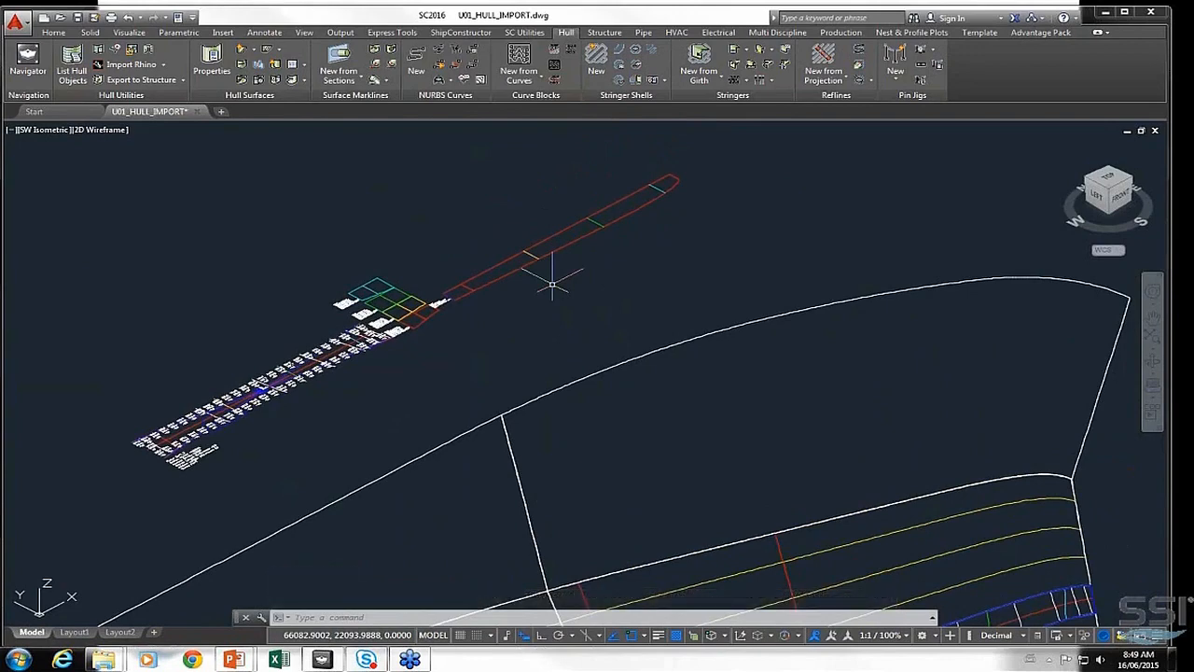
pyautogui.moveTo(145, 446)
pyautogui.mouseDown()
pyautogui.moveTo(661, 192)
pyautogui.moveTo(628, 192)
pyautogui.mouseUp()
pyautogui.click(239, 388)
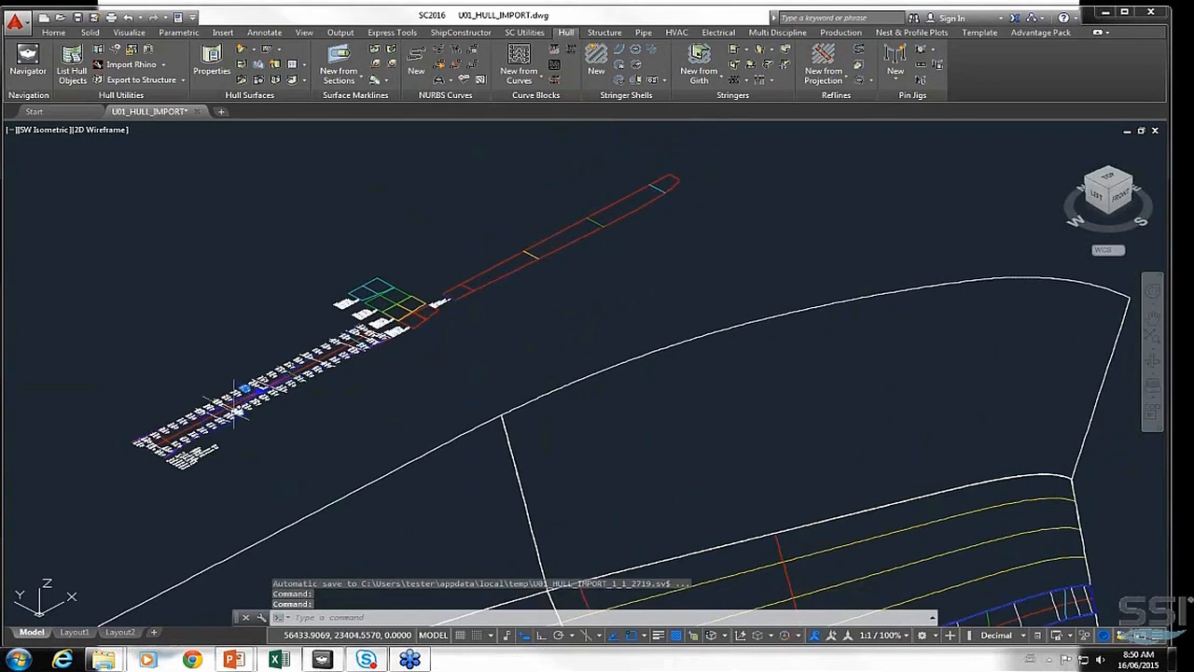
pyautogui.click(231, 405)
pyautogui.press('Delete')
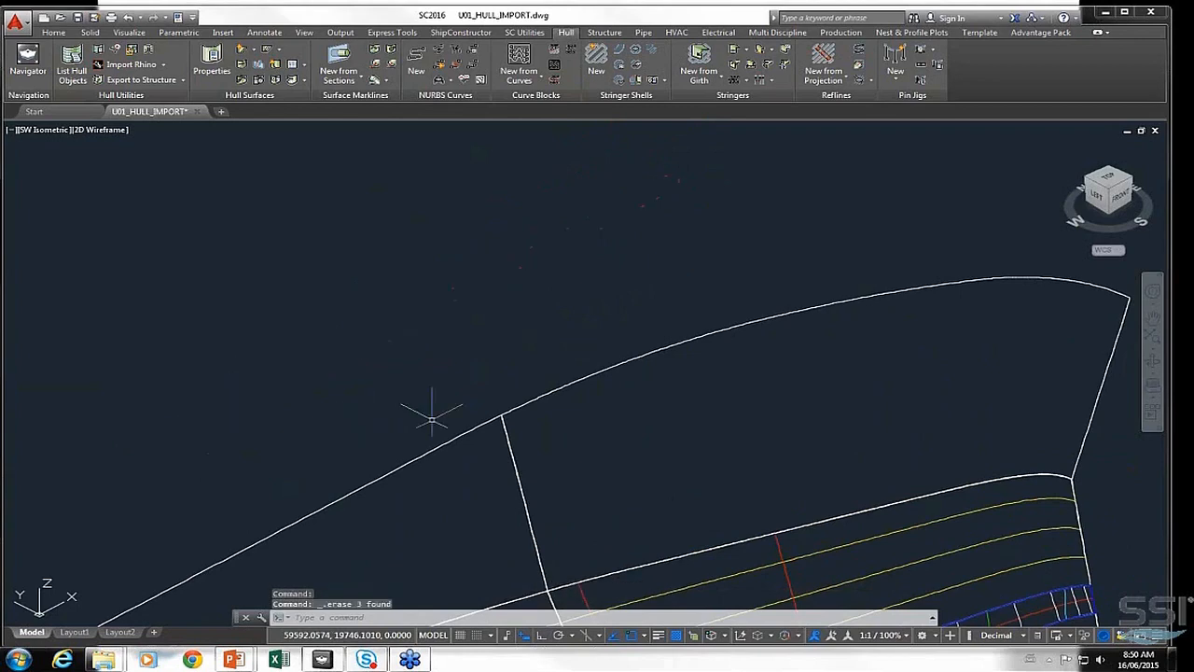
# Expand the shell plate surface with the half-round thruster cutout using Expand Surface, continuing with the default expansion method
pyautogui.scroll(-2, 946, 541)
pyautogui.moveTo(946, 541); pyautogui.dragTo(811, 381, button='middle')
pyautogui.click(808, 444)
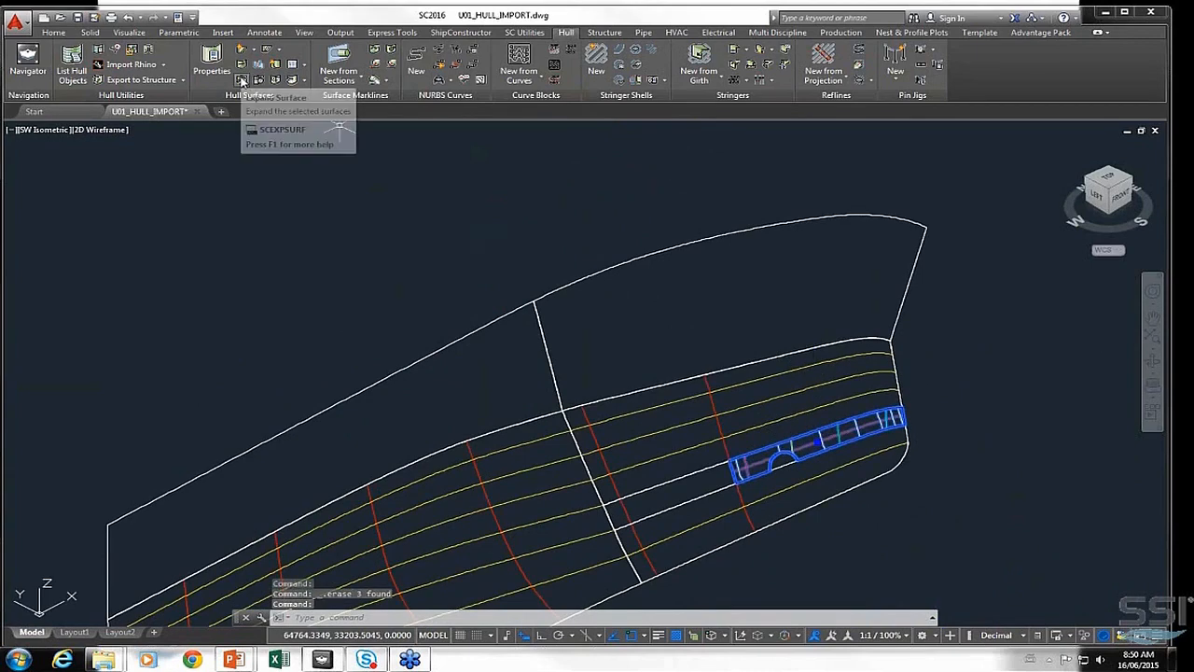
pyautogui.click(246, 81)
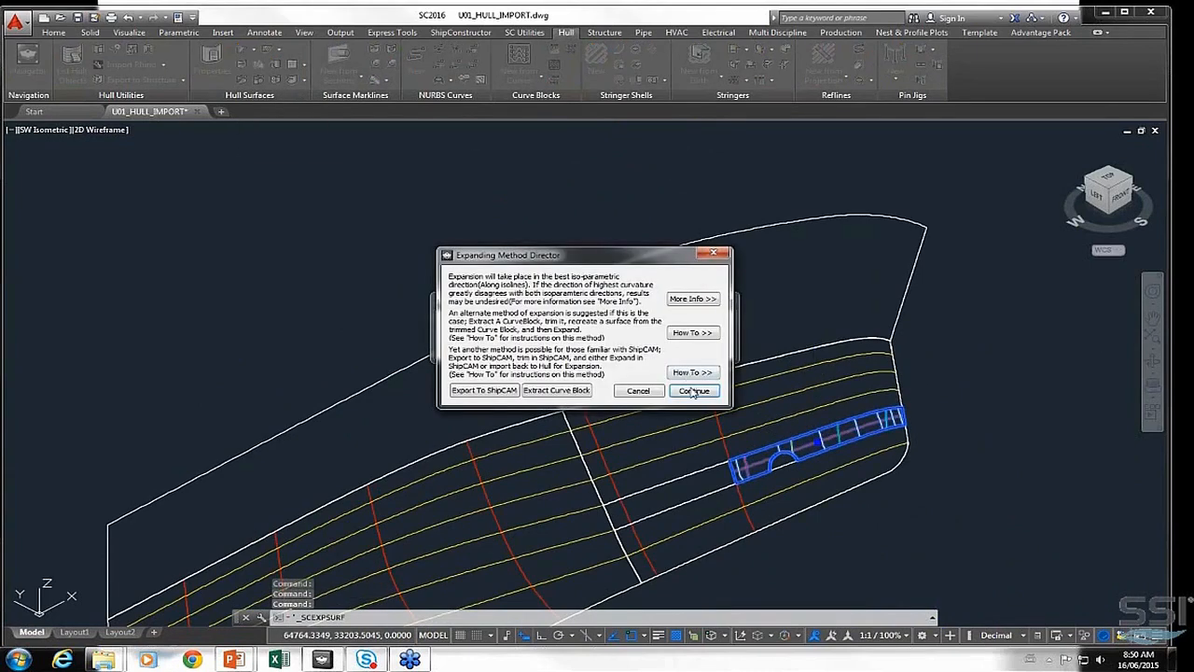
pyautogui.click(689, 387)
pyautogui.click(567, 434)
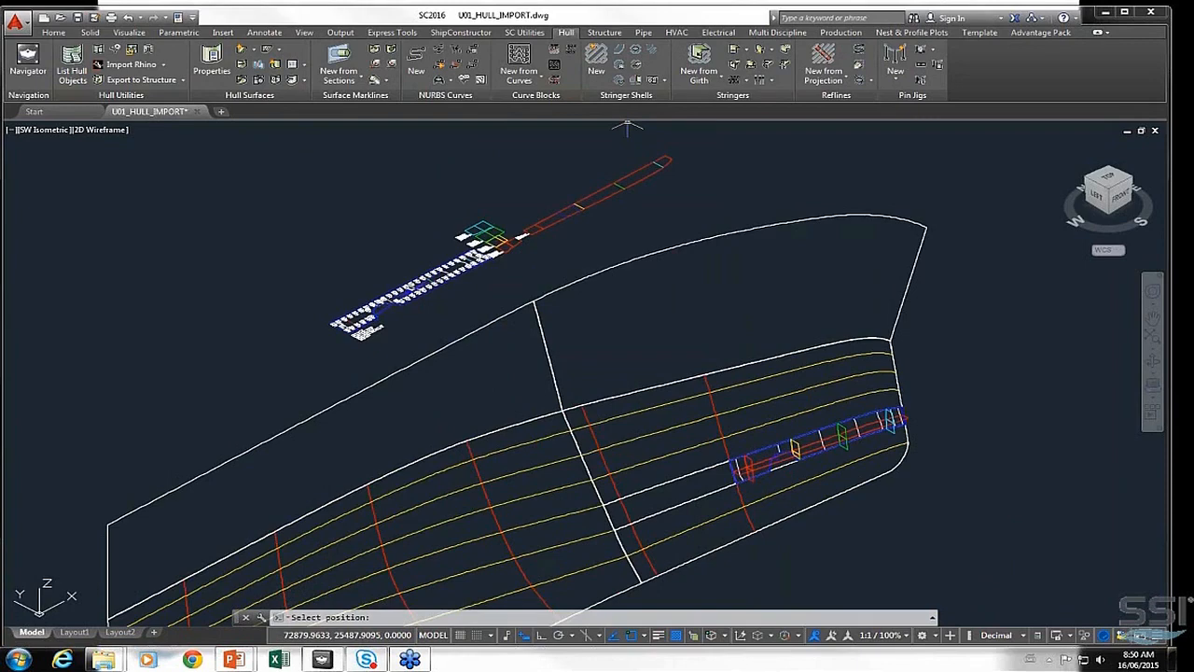
# Update curved plate part SSI-0102-0102-P02 in U01_BOW from the expanded surface, accepting the loss of customizations and the PL10 plate properties
pyautogui.click(303, 81)
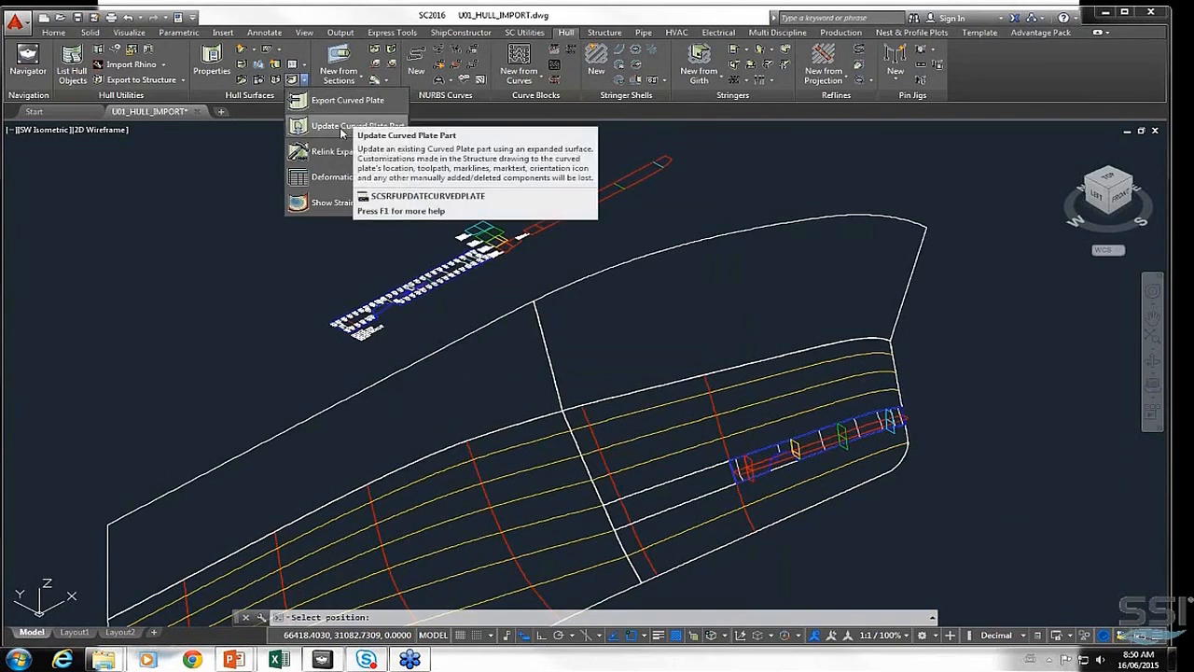
pyautogui.click(339, 134)
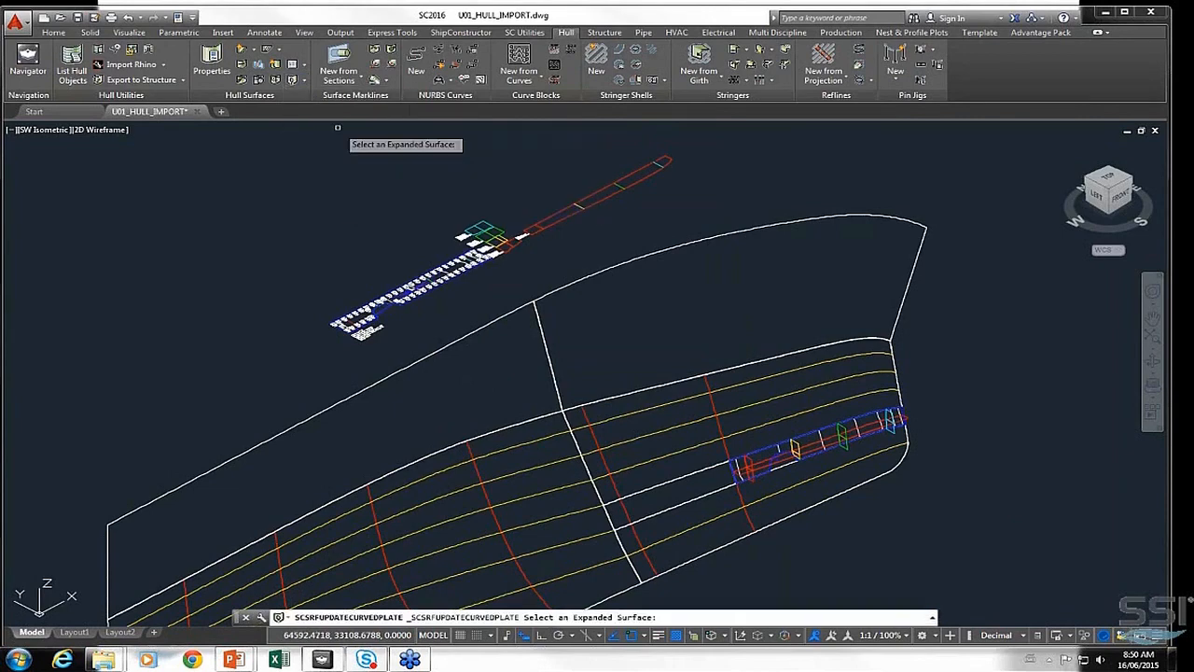
pyautogui.click(786, 451)
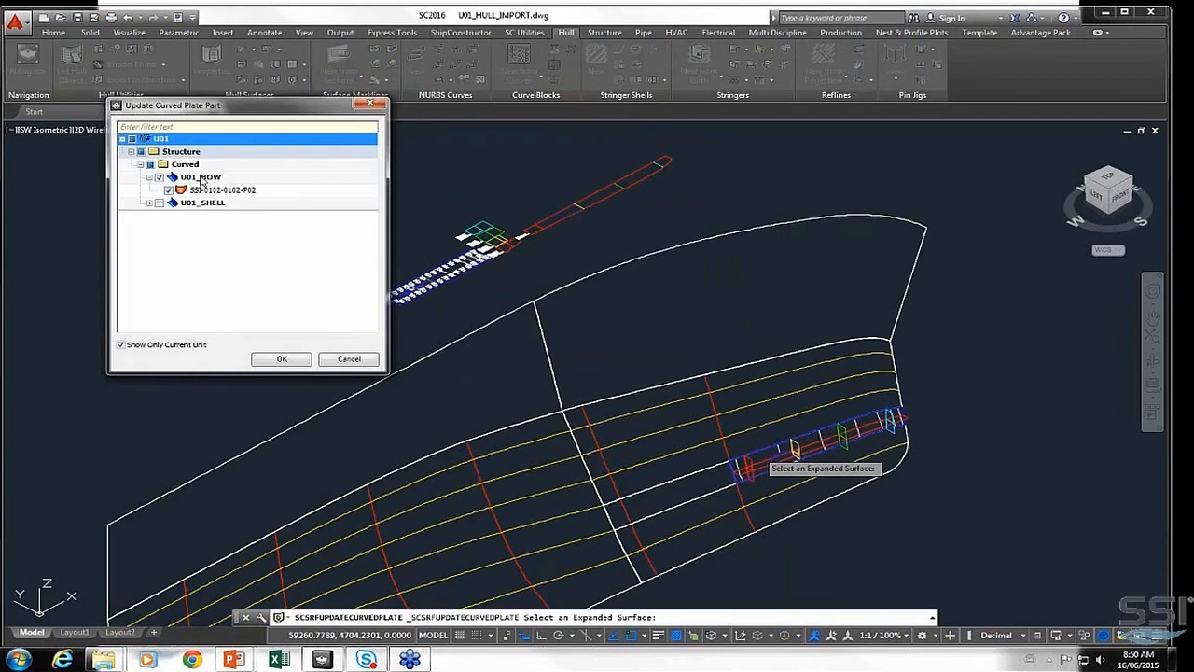
pyautogui.click(281, 359)
pyautogui.click(754, 461)
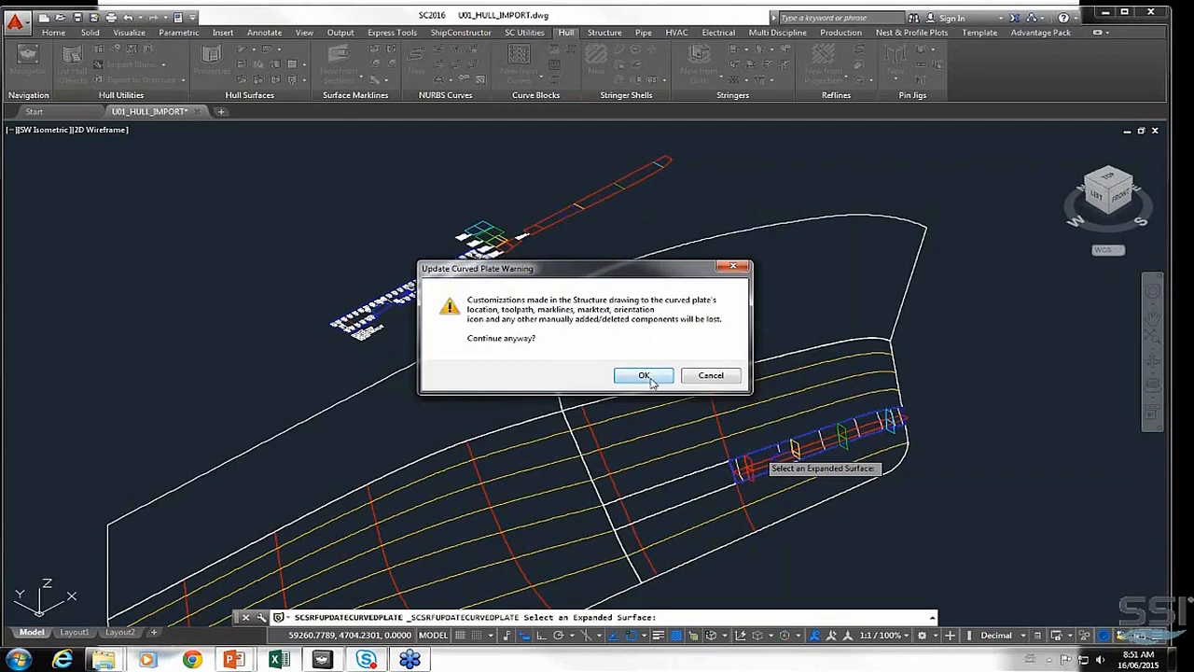
pyautogui.click(646, 377)
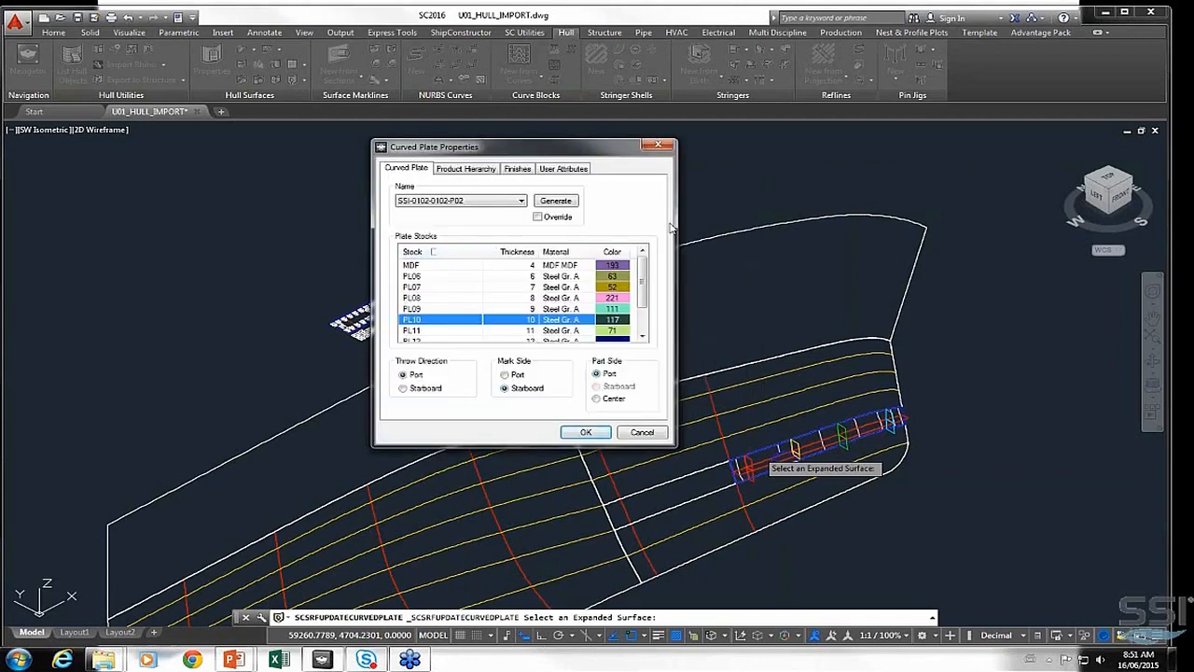
pyautogui.click(585, 434)
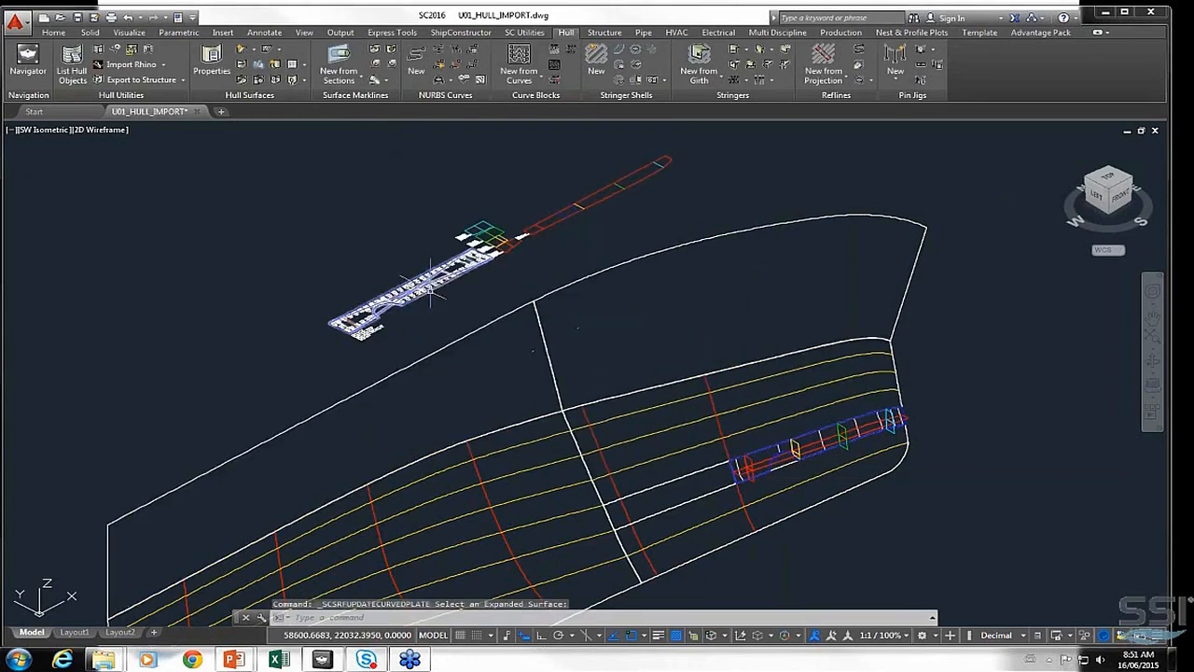
# Save the hull import drawing and open the U01_BOW structure drawing
pyautogui.click(78, 17)
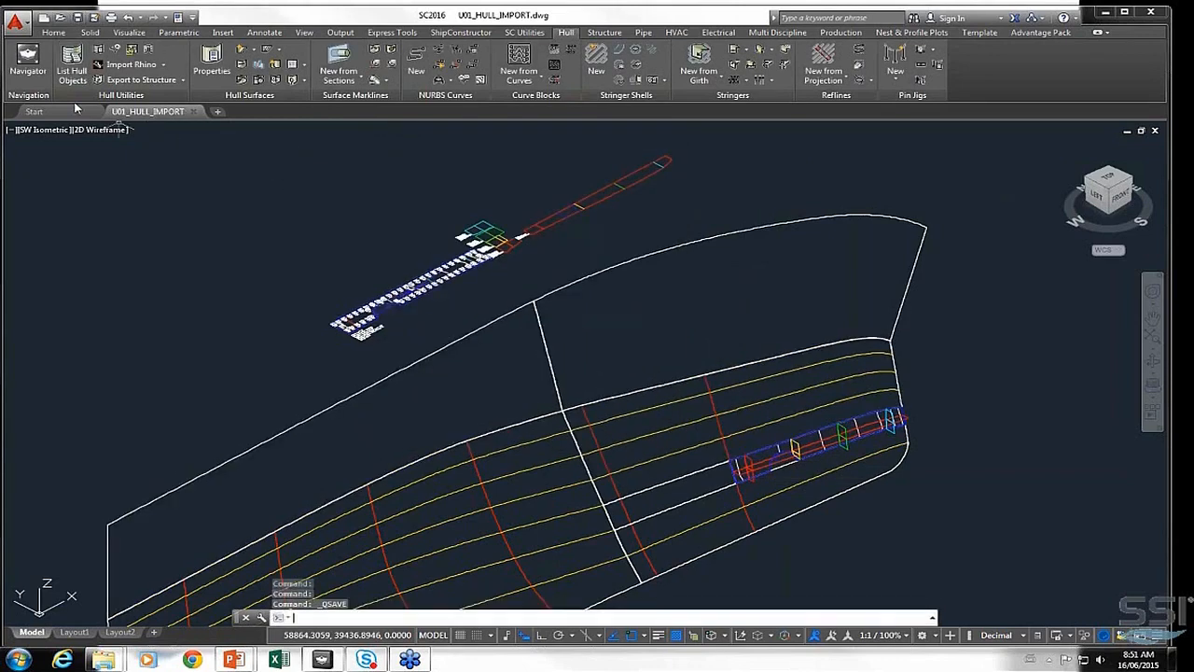
pyautogui.click(26, 58)
pyautogui.click(399, 217)
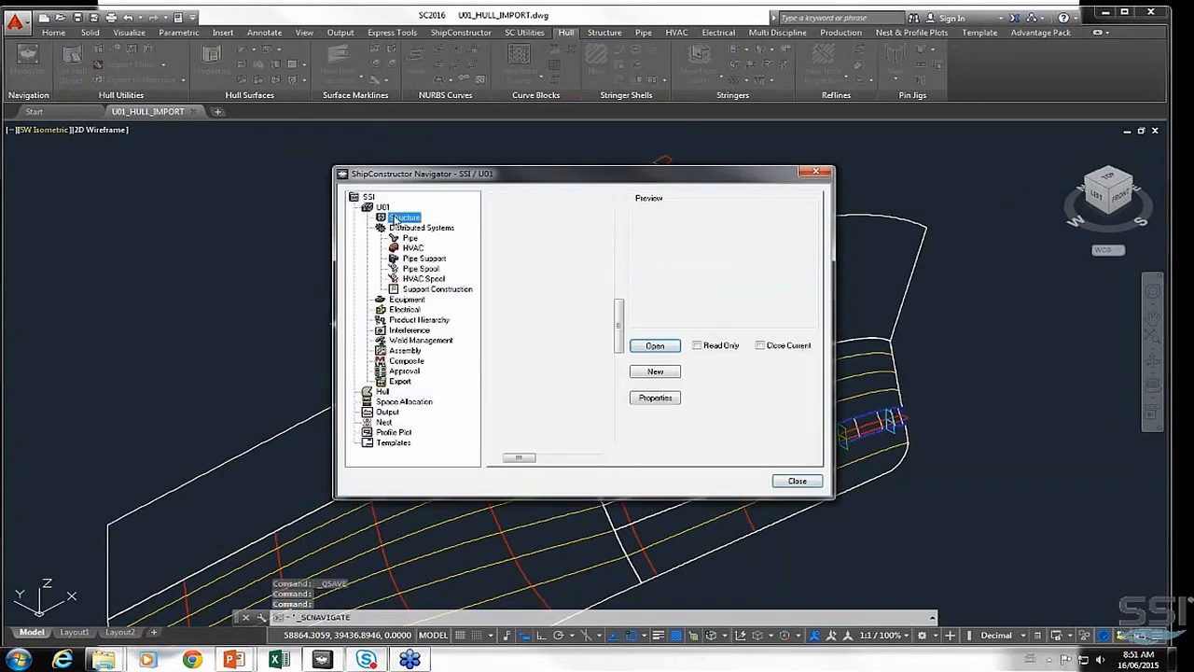
pyautogui.click(653, 347)
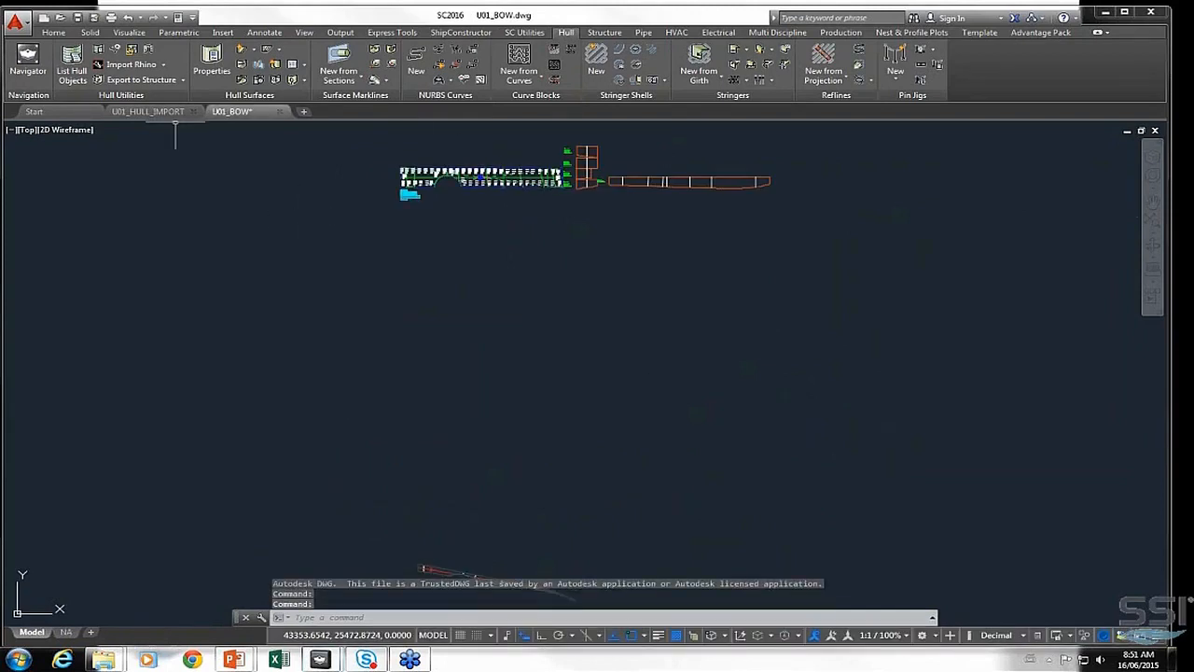
# Open the U01_PL10 plate nest and update the changed part SSI-0102-0102-P02 in it
pyautogui.click(26, 58)
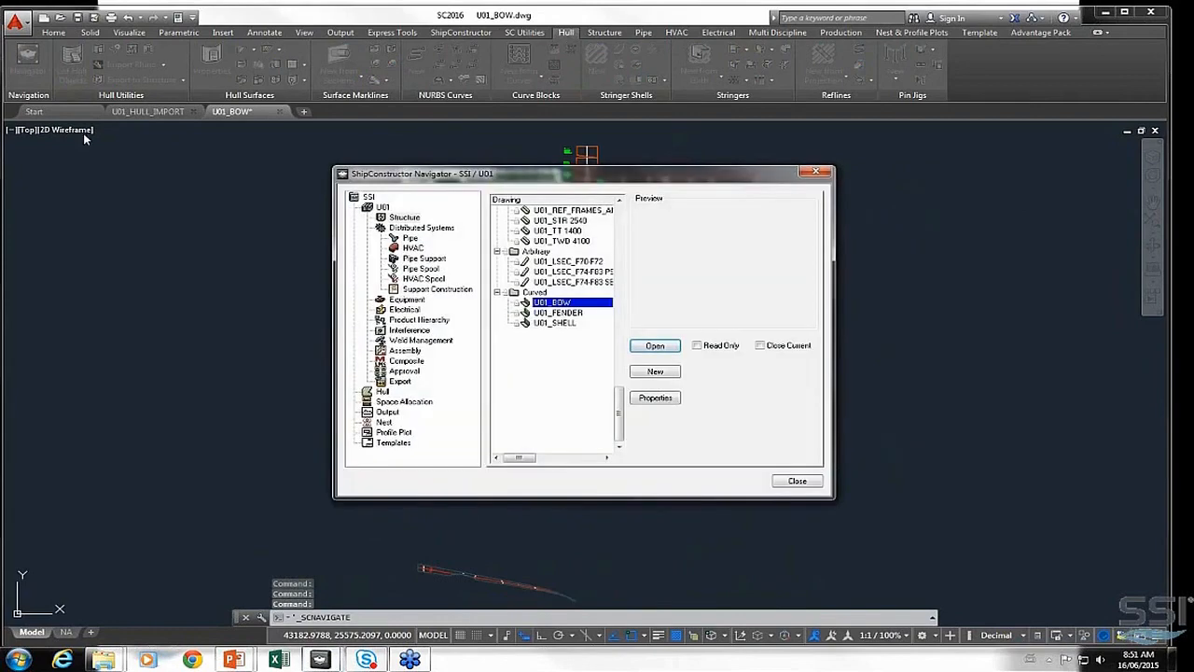
pyautogui.click(384, 422)
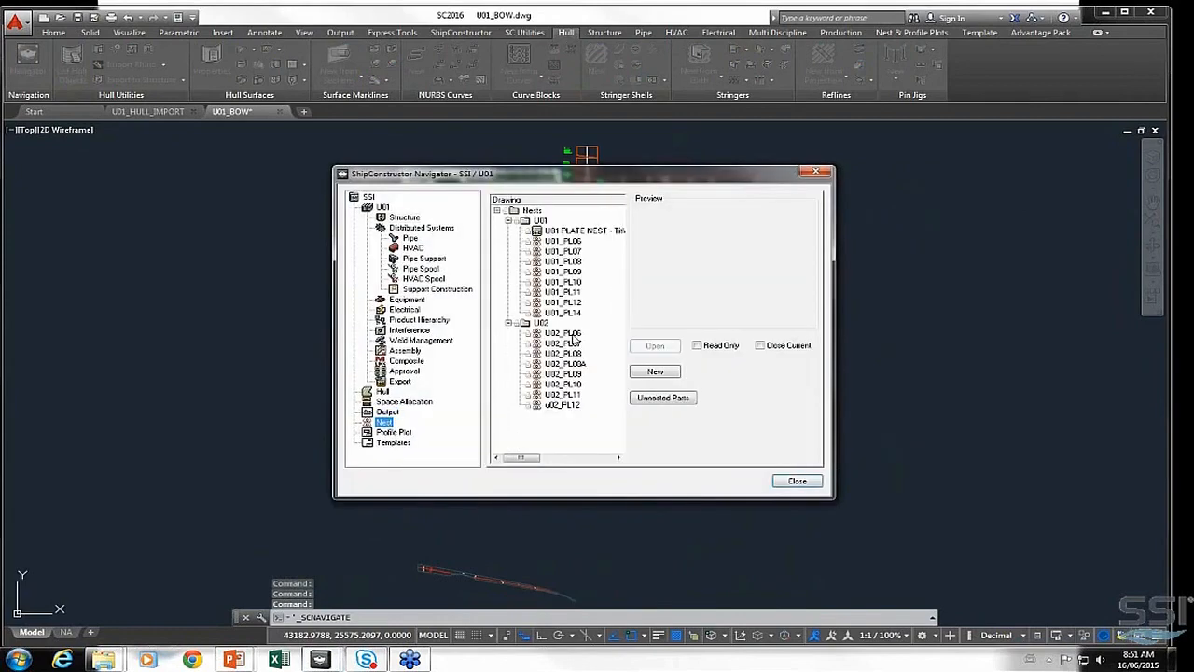
pyautogui.click(567, 282)
pyautogui.click(653, 347)
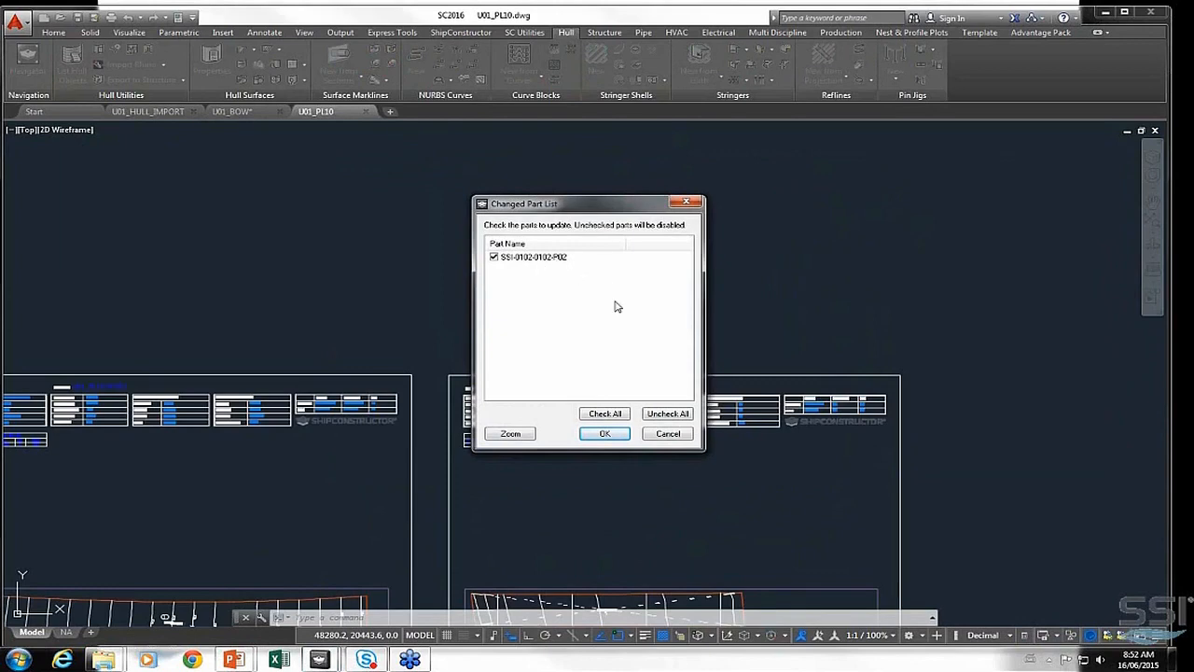
pyautogui.click(606, 434)
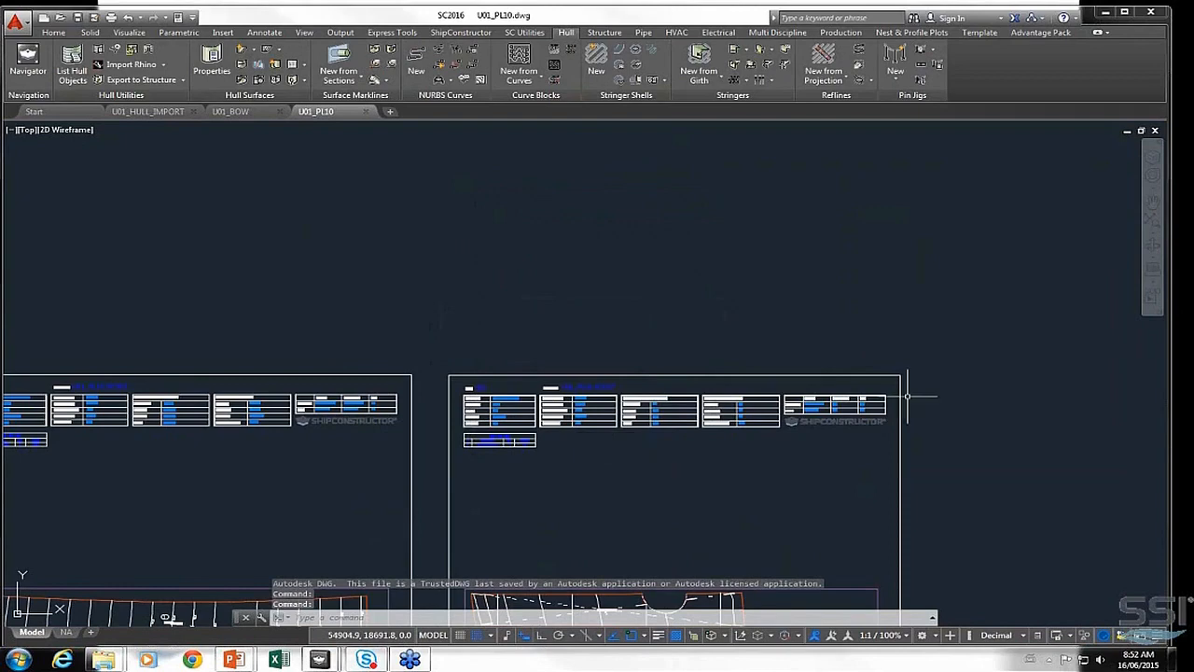
pyautogui.moveTo(1019, 391); pyautogui.dragTo(969, 239, button='middle')
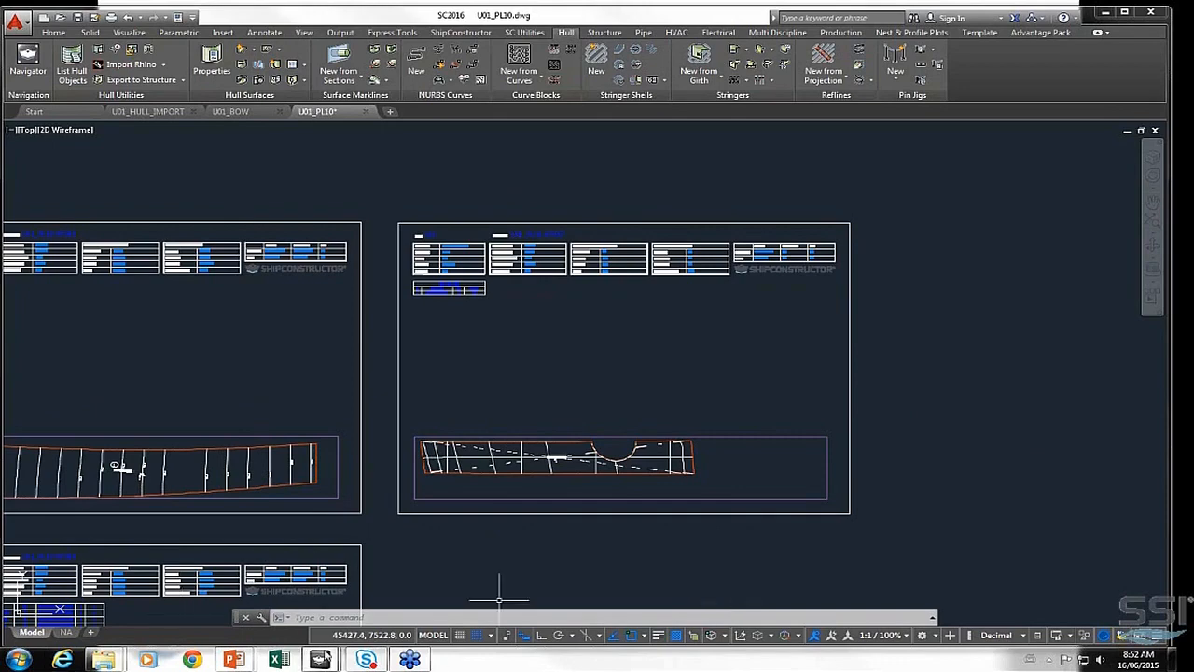
# Switch to the PowerPoint slide show to view the Expanding Plates for Nesting slide
pyautogui.moveTo(230, 664)
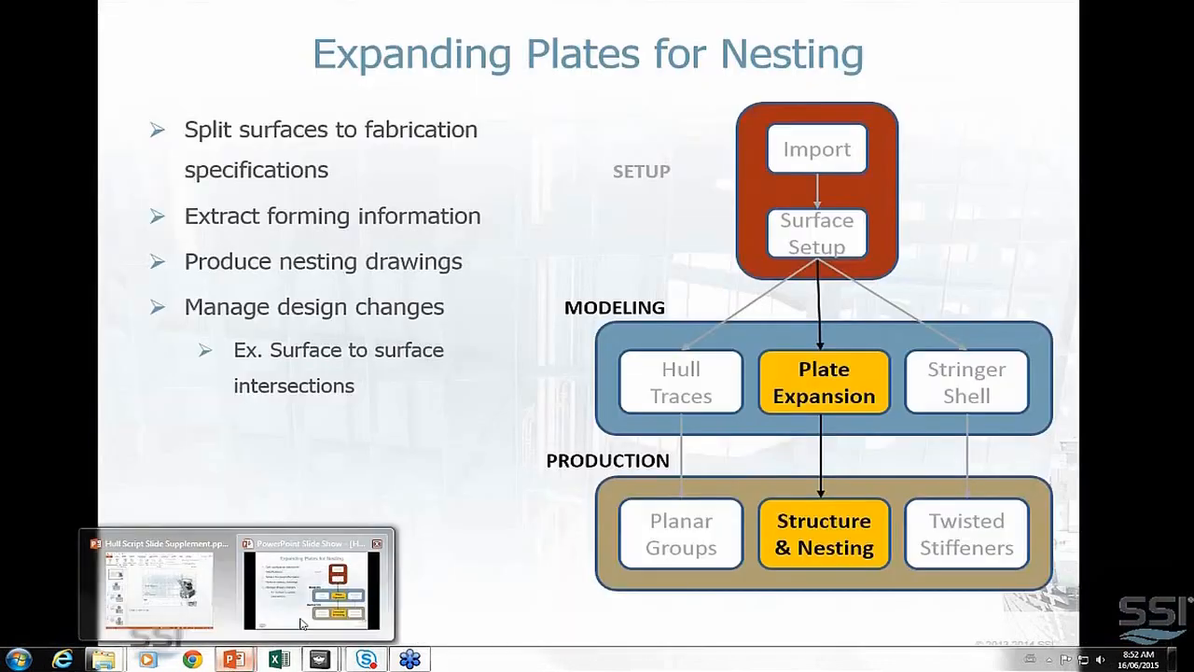
pyautogui.click(313, 588)
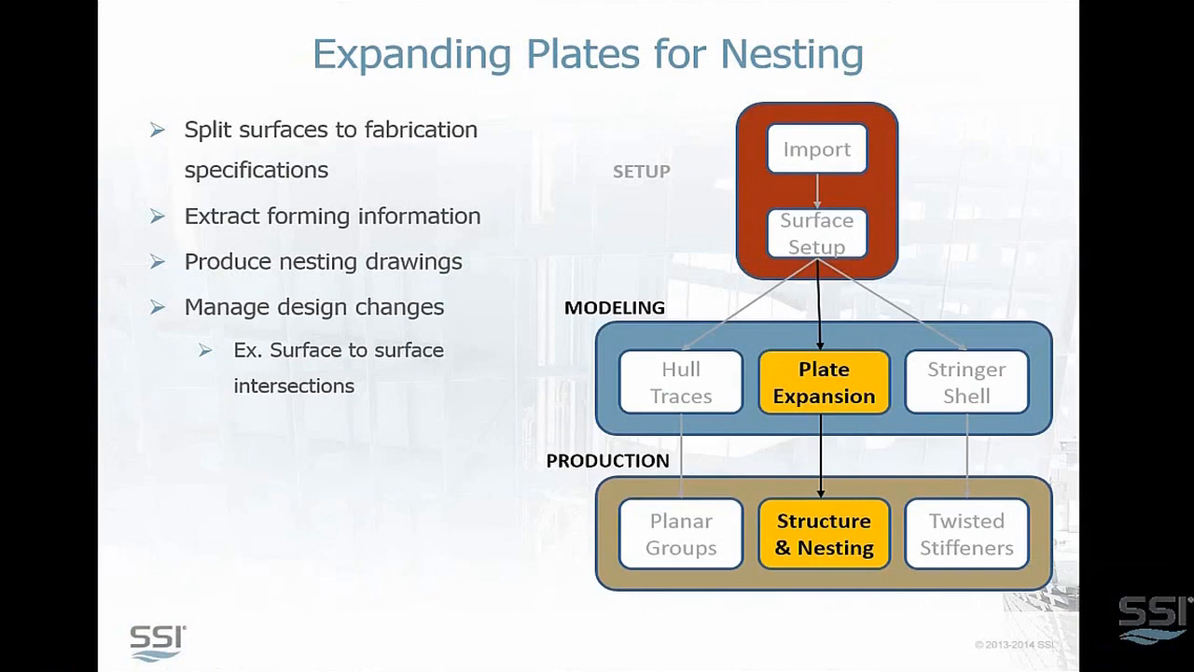
pyautogui.hotkey('alt', 'Tab')
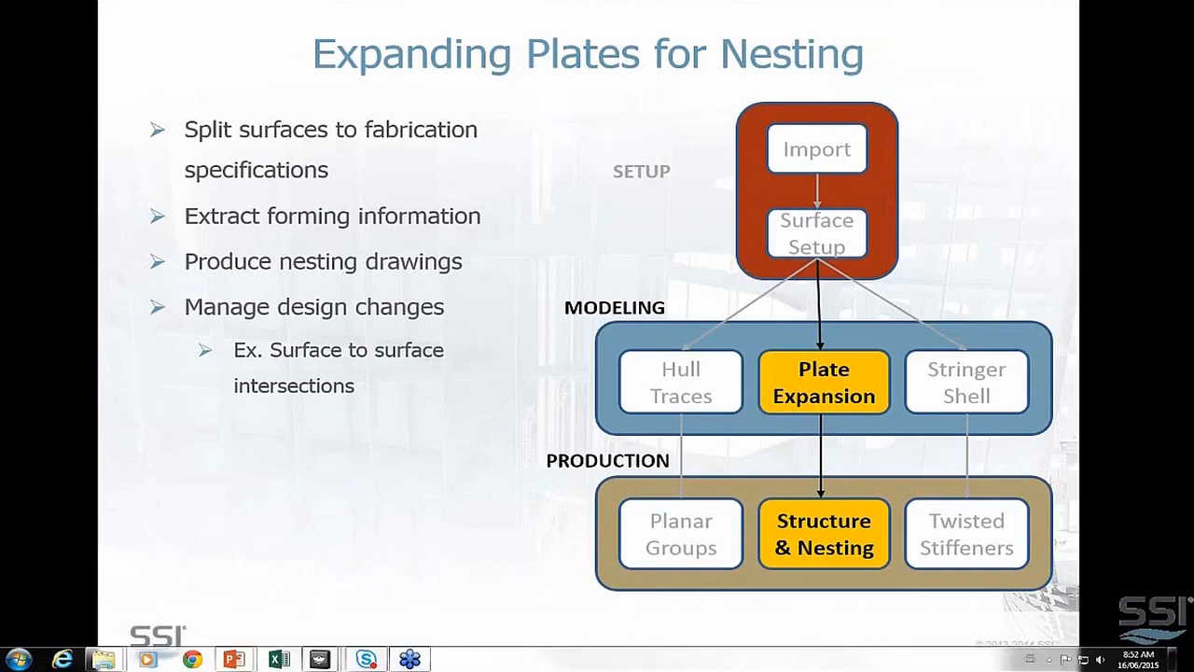
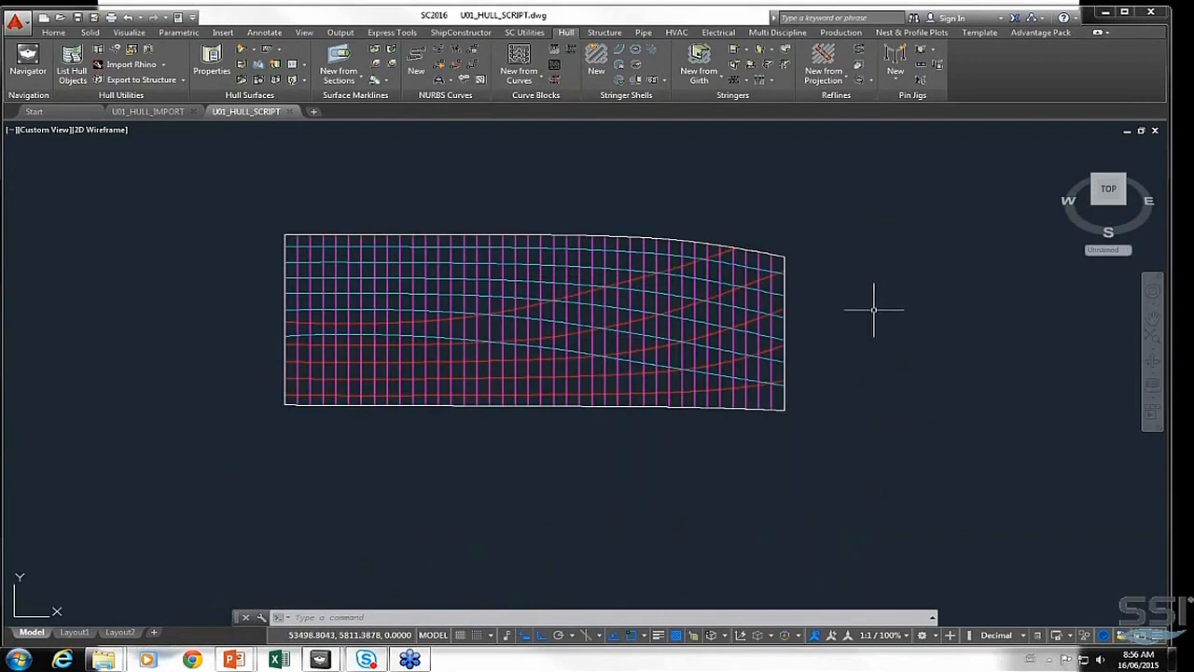
# Open the Edit Marklines dialog for hull surface s16 beside the model and list its section groups
pyautogui.click(589, 238)
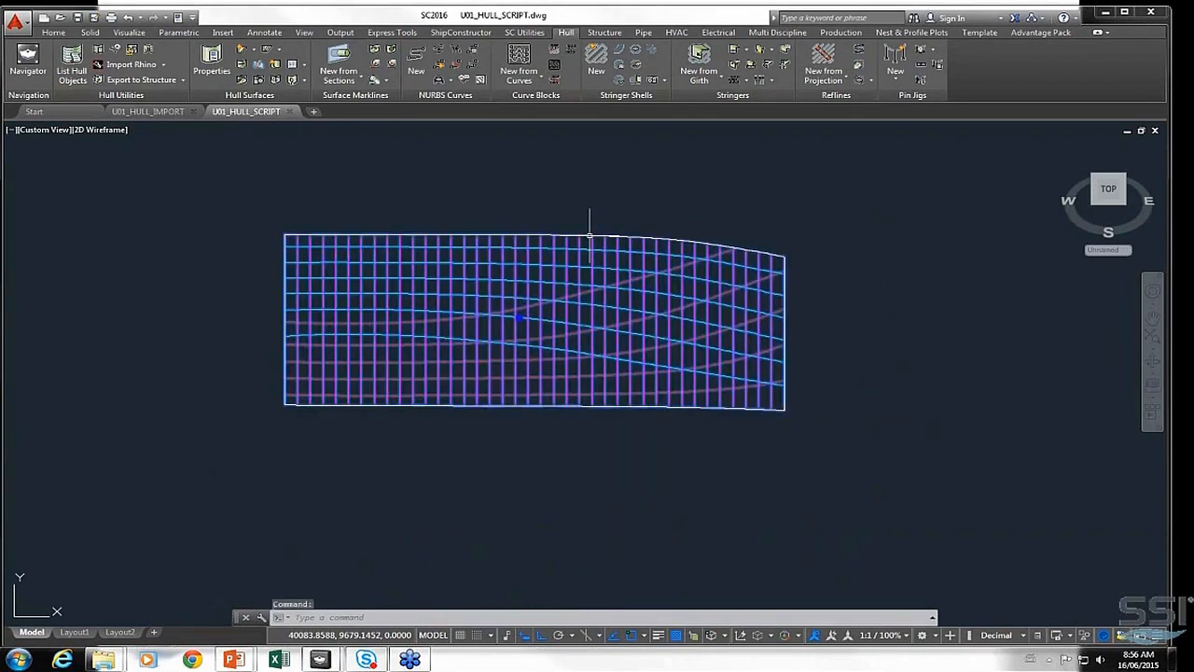
pyautogui.click(377, 54)
pyautogui.moveTo(285, 177)
pyautogui.mouseDown()
pyautogui.moveTo(924, 160)
pyautogui.moveTo(1012, 181)
pyautogui.mouseUp()
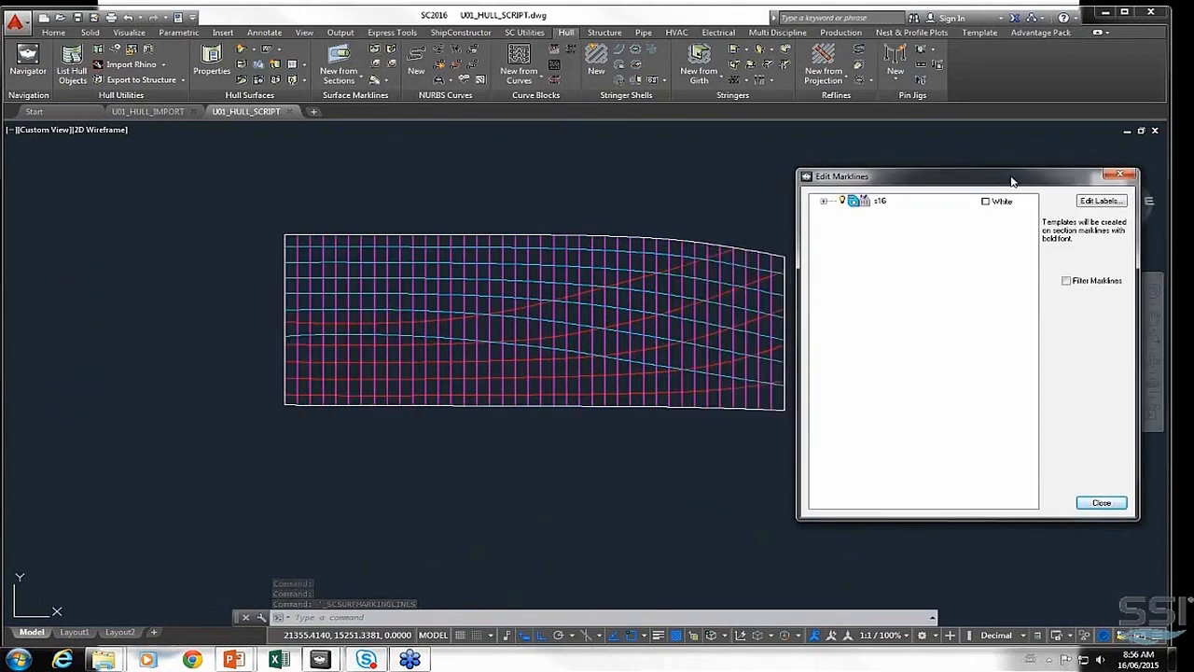
pyautogui.click(824, 202)
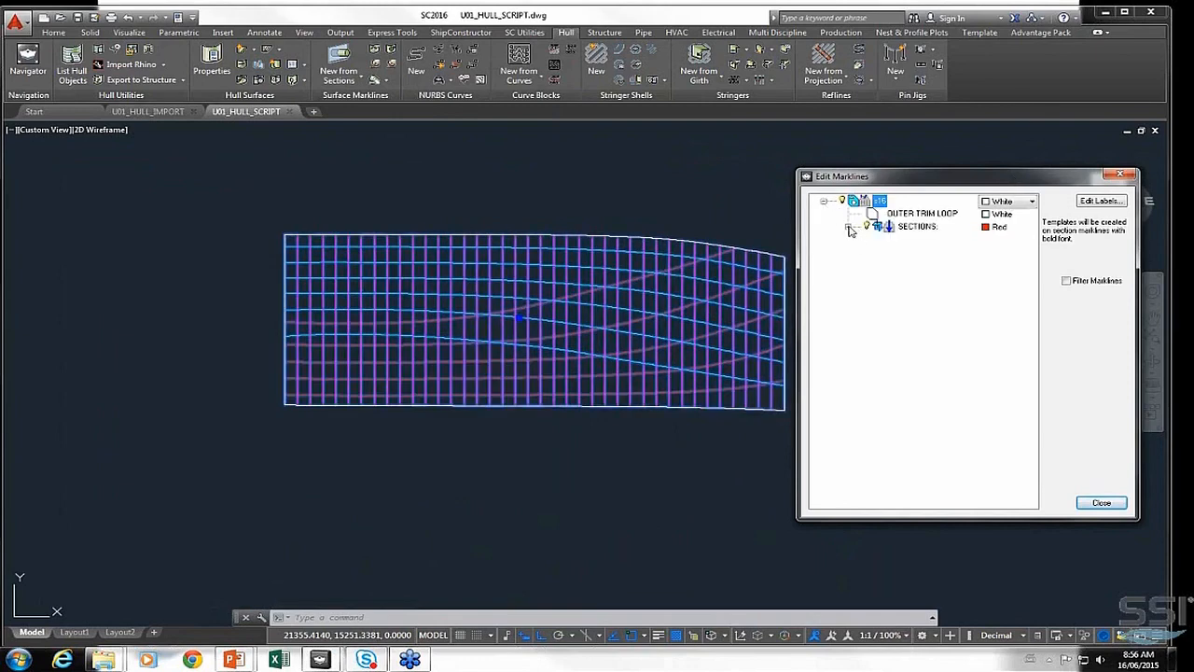
pyautogui.click(848, 227)
# Hide the buttock and waterline marklines of surface s16 and list its individual frames
pyautogui.click(892, 240)
pyautogui.click(898, 266)
pyautogui.click(877, 254)
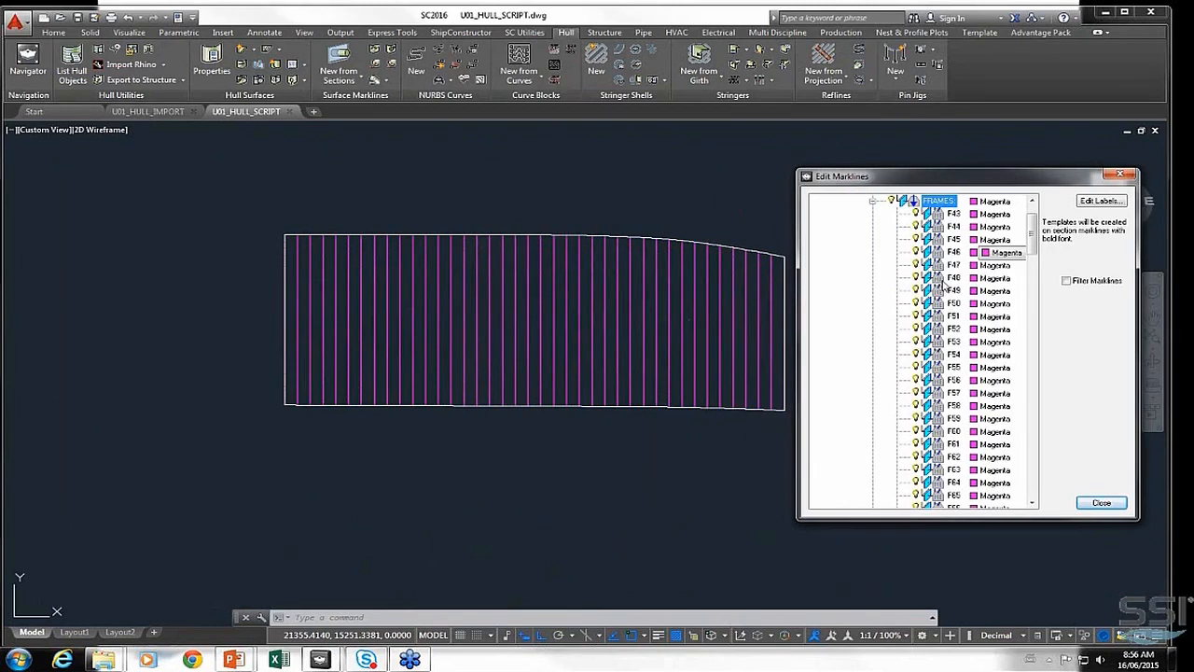
# Turn on all frame marklines of s16, including the HalfF and Inviz ones, and review the frame list down to the waterlines
pyautogui.moveTo(1036, 250); pyautogui.dragTo(1039, 224)
pyautogui.click(892, 253)
pyautogui.click(892, 253)
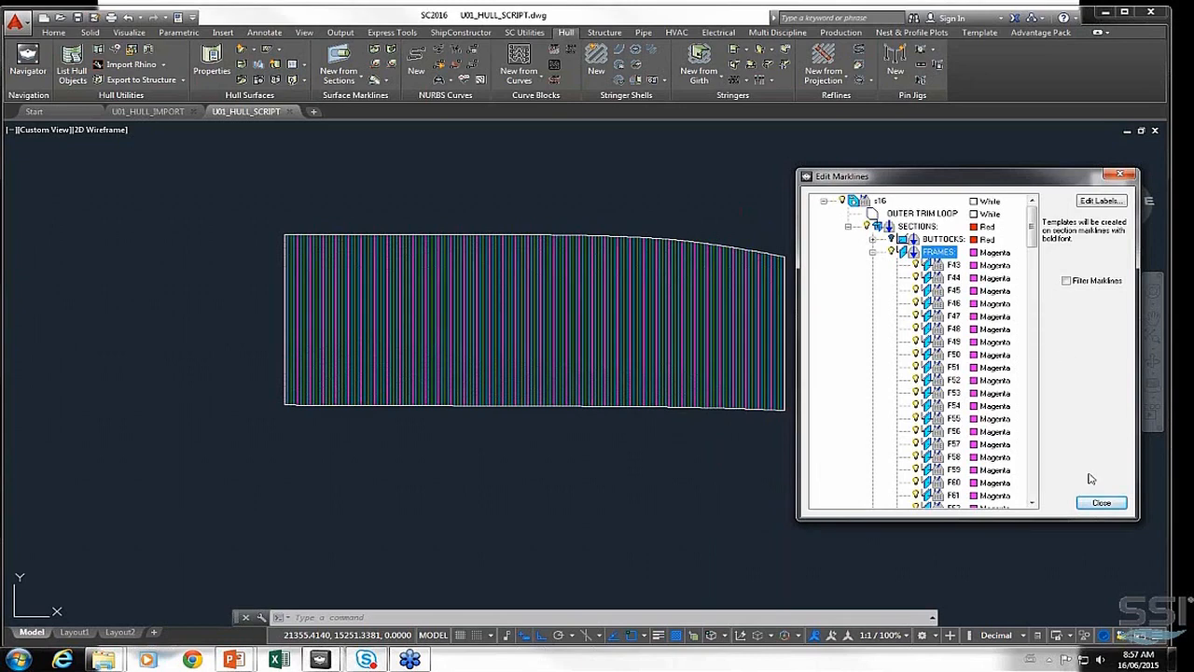
pyautogui.moveTo(1033, 229); pyautogui.dragTo(1043, 371)
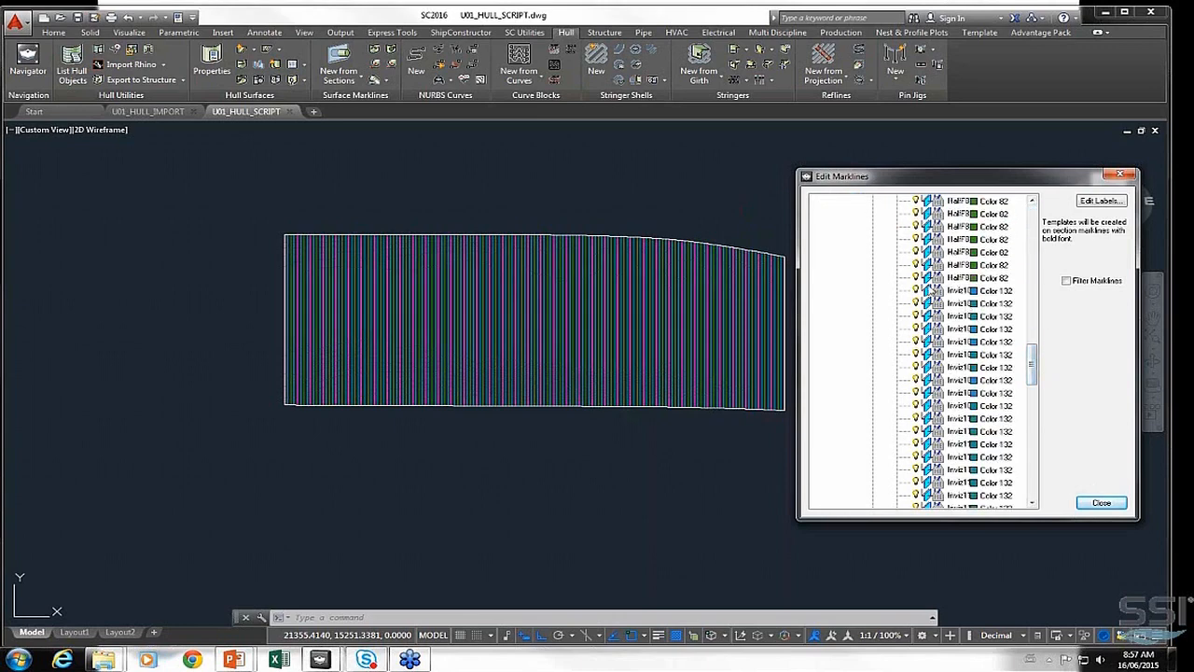
pyautogui.click(950, 292)
pyautogui.moveTo(1032, 359); pyautogui.dragTo(1038, 500)
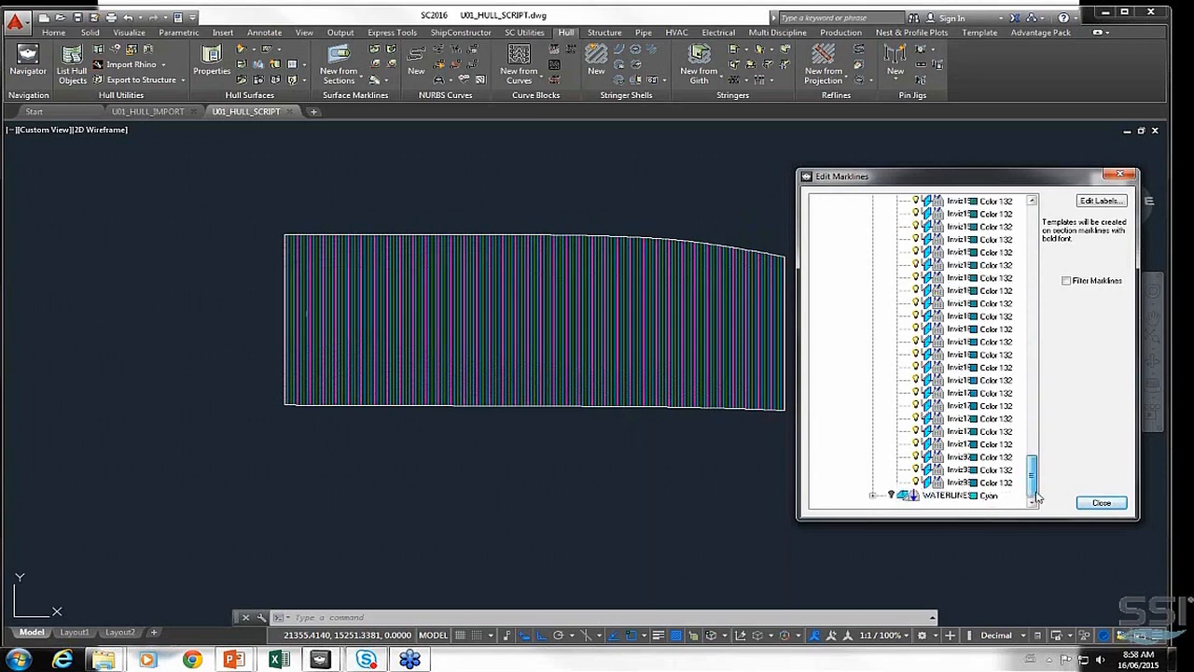
# Turn off all Inviz frame marklines of surface s16
pyautogui.keyDown('shift'); pyautogui.click(961, 483); pyautogui.keyUp('shift')
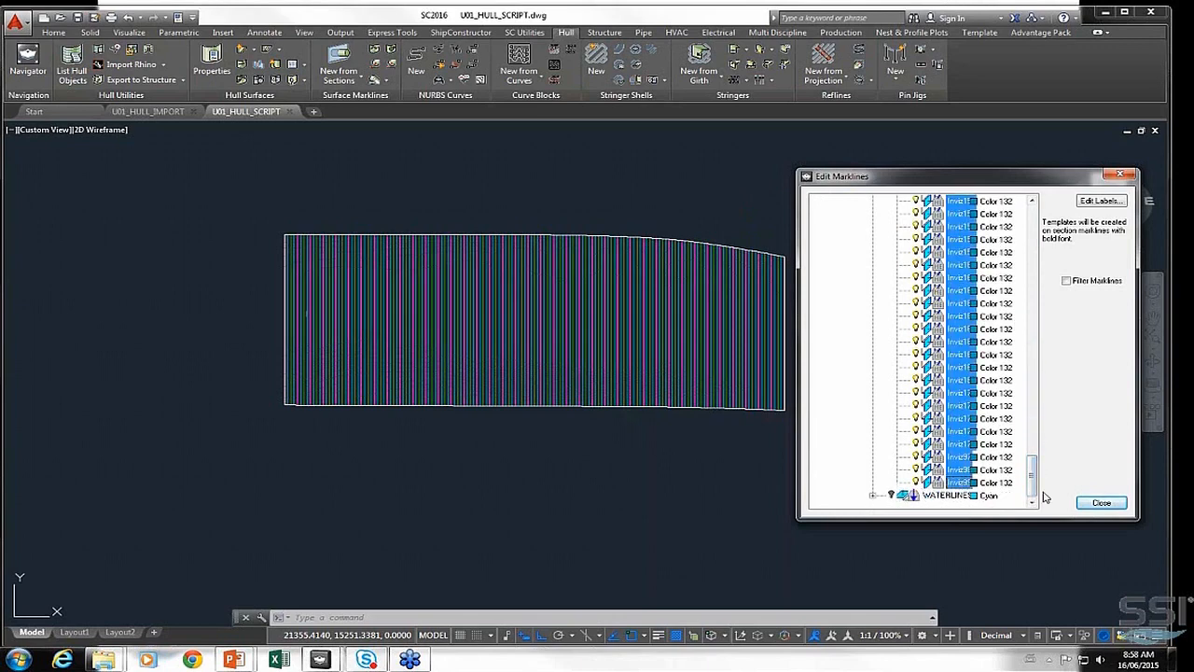
pyautogui.moveTo(1033, 484); pyautogui.dragTo(1034, 364)
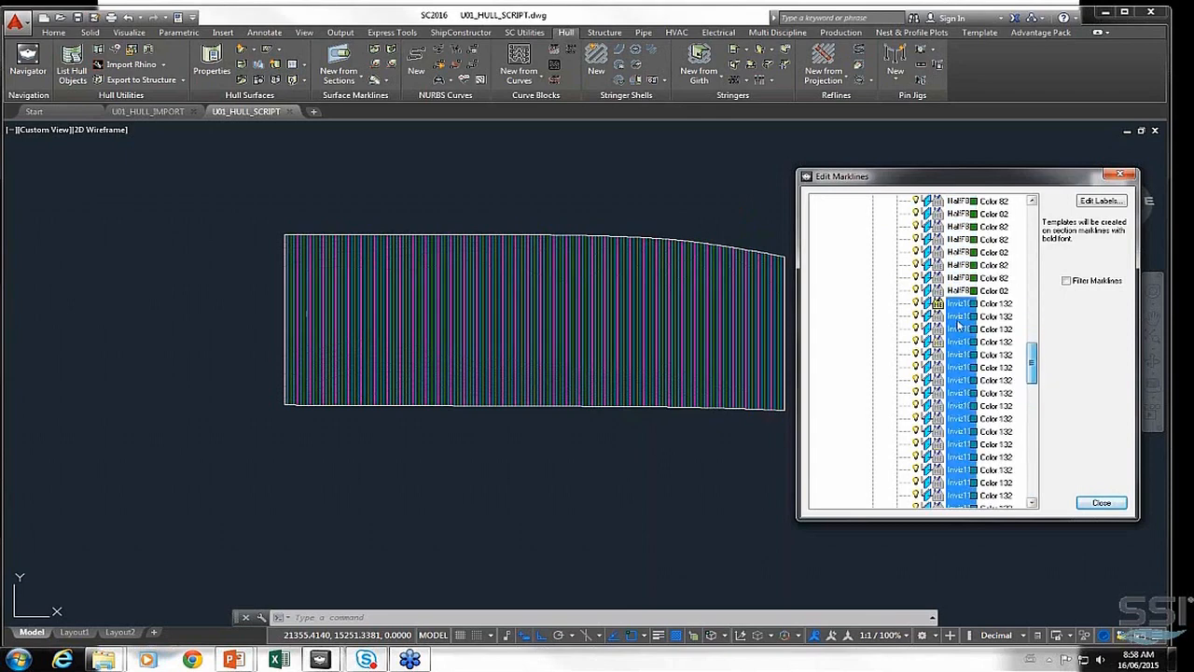
pyautogui.click(917, 306)
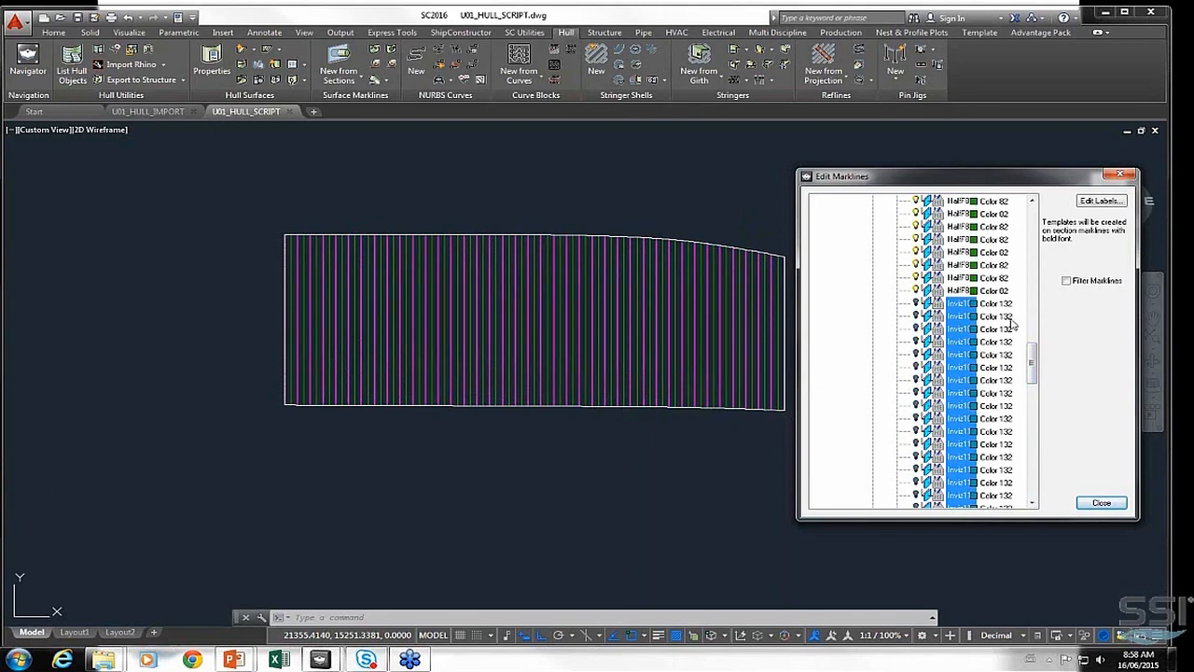
# Extract NURBS curves from the main frame and HalfF marklines of s16, without deleting the surface marklines
pyautogui.moveTo(1032, 370)
pyautogui.mouseDown()
pyautogui.moveTo(1039, 232)
pyautogui.moveTo(1043, 366)
pyautogui.mouseUp()
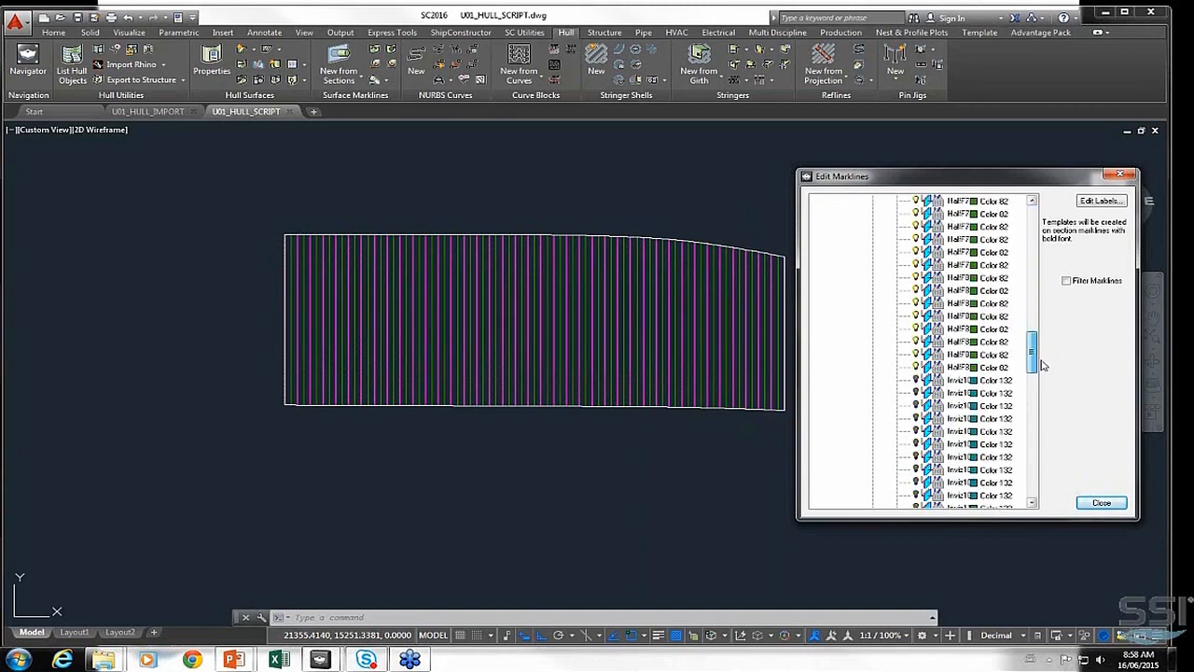
pyautogui.keyDown('shift'); pyautogui.click(959, 367); pyautogui.keyUp('shift')
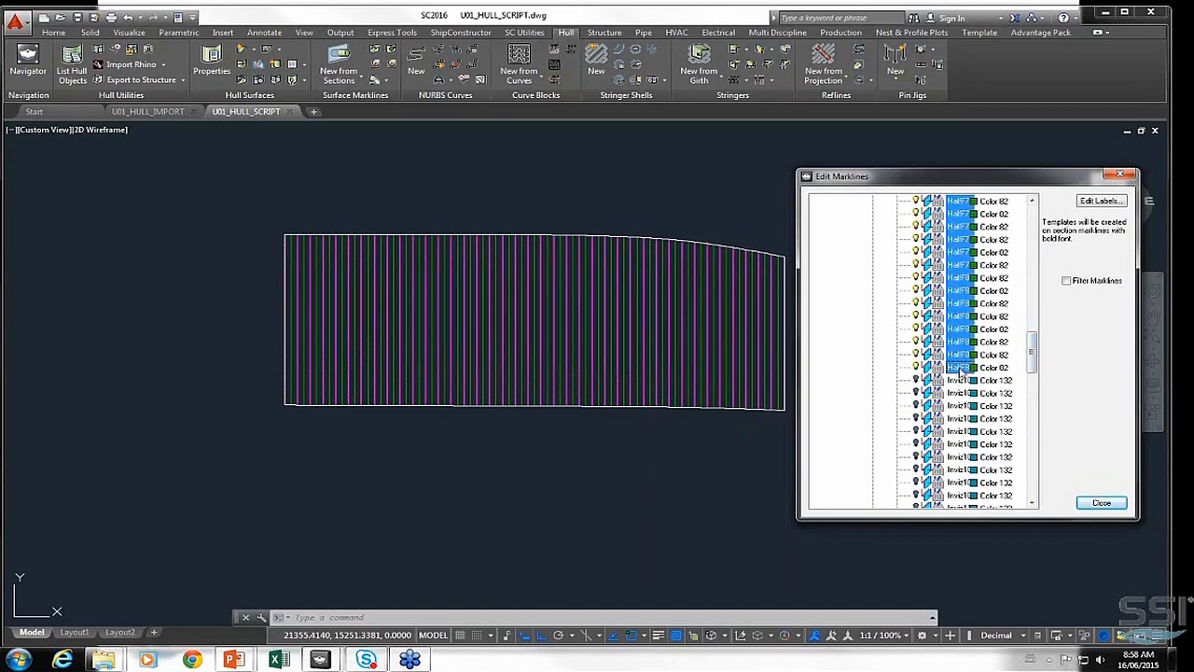
pyautogui.rightClick(965, 288)
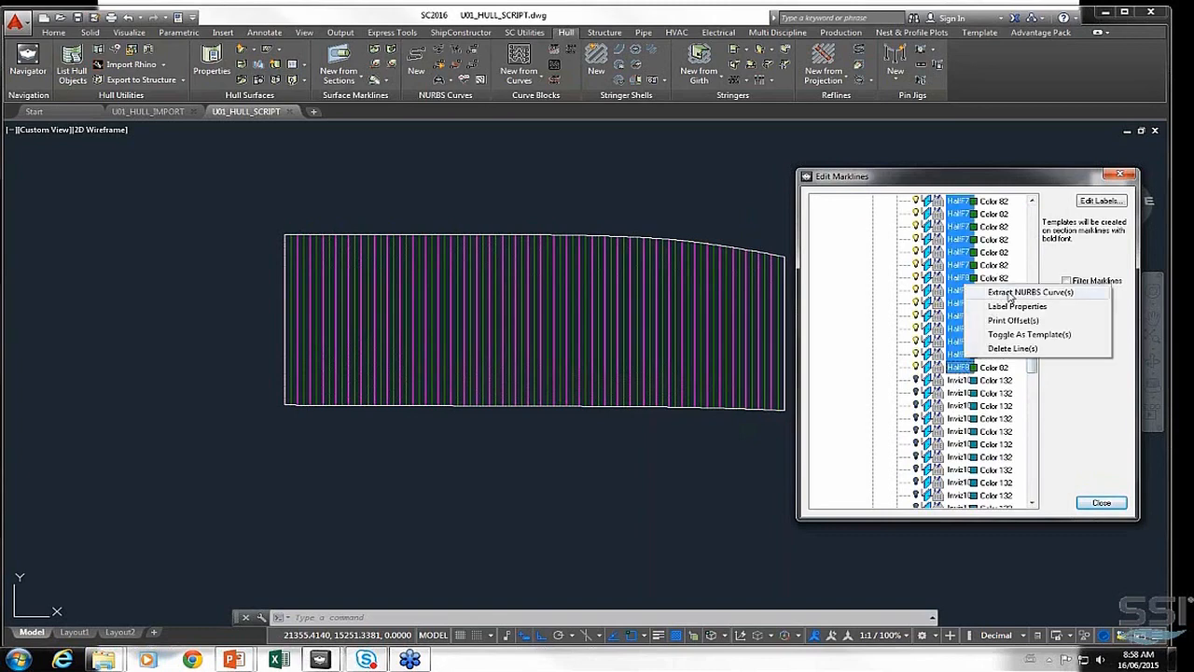
pyautogui.click(1010, 293)
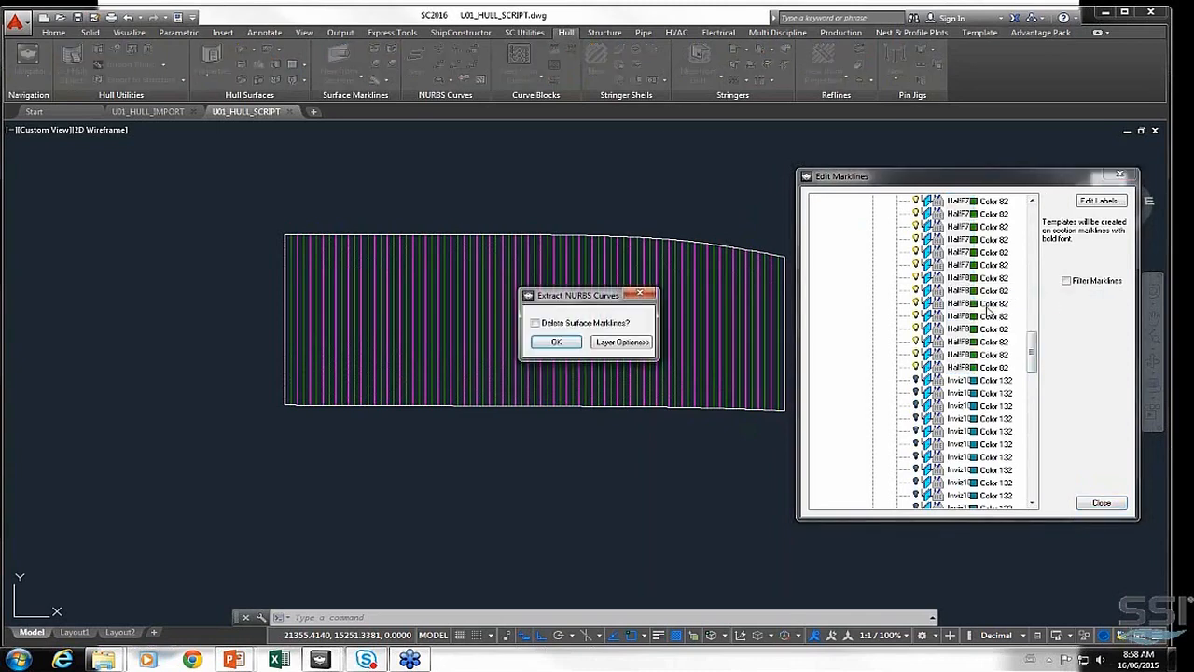
pyautogui.click(562, 345)
# Hide surface s16 itself and close the Edit Marklines dialog
pyautogui.moveTo(1034, 349); pyautogui.dragTo(1038, 224)
pyautogui.click(842, 201)
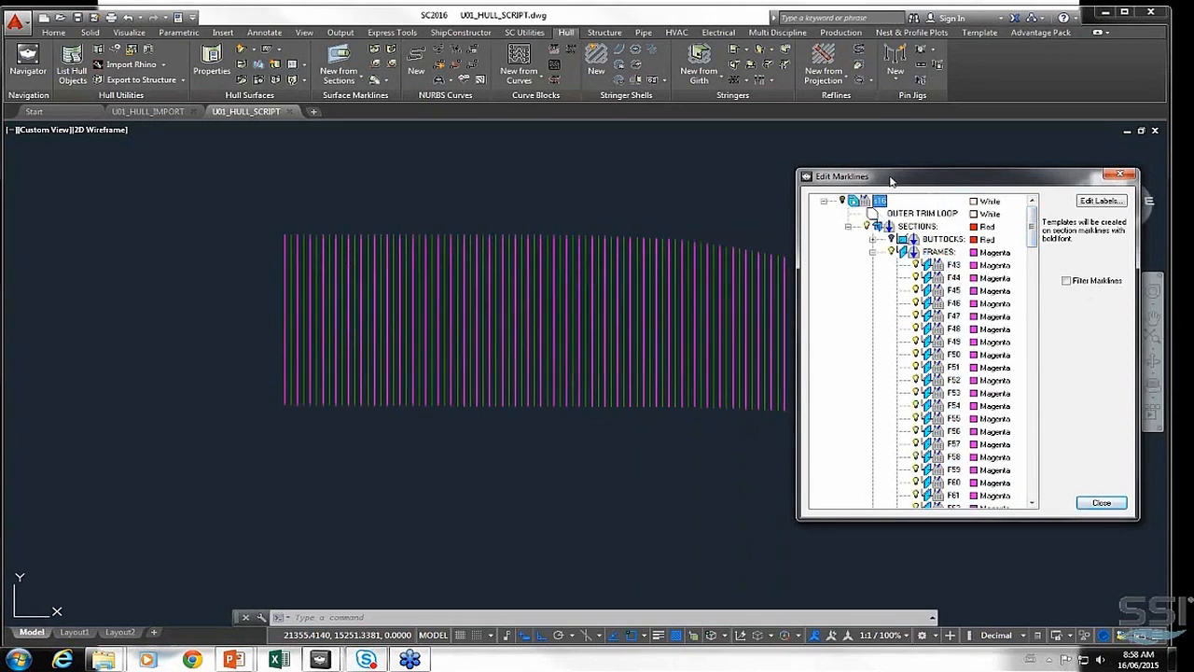
pyautogui.moveTo(892, 179); pyautogui.dragTo(911, 162)
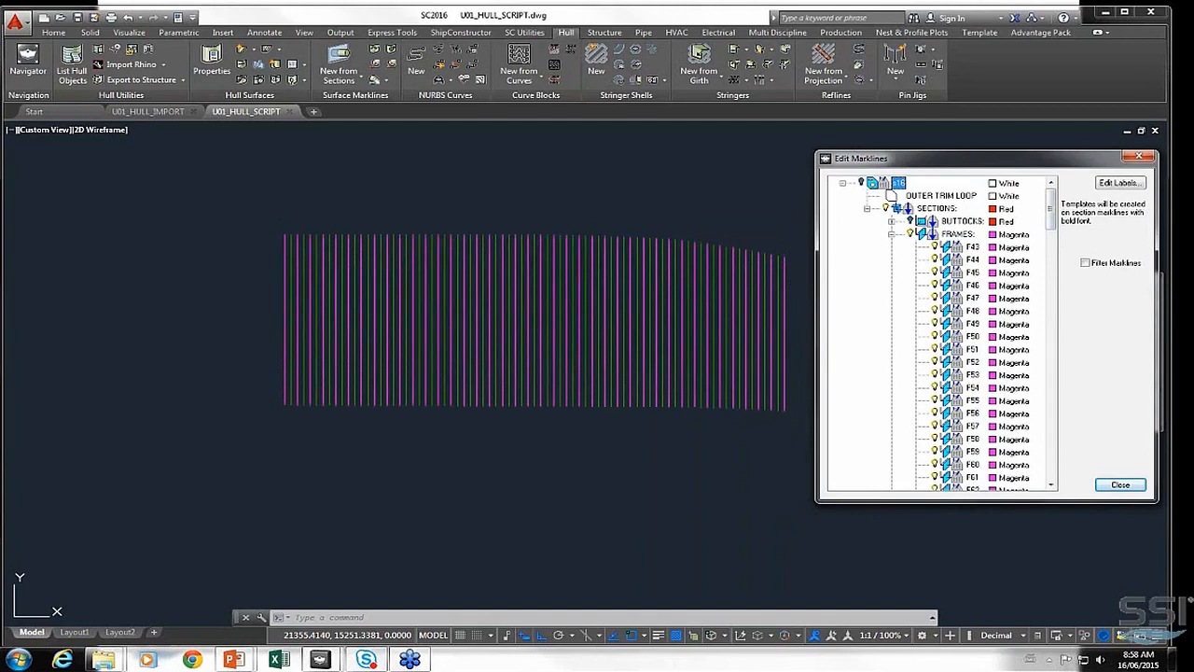
pyautogui.moveTo(937, 165); pyautogui.dragTo(919, 169)
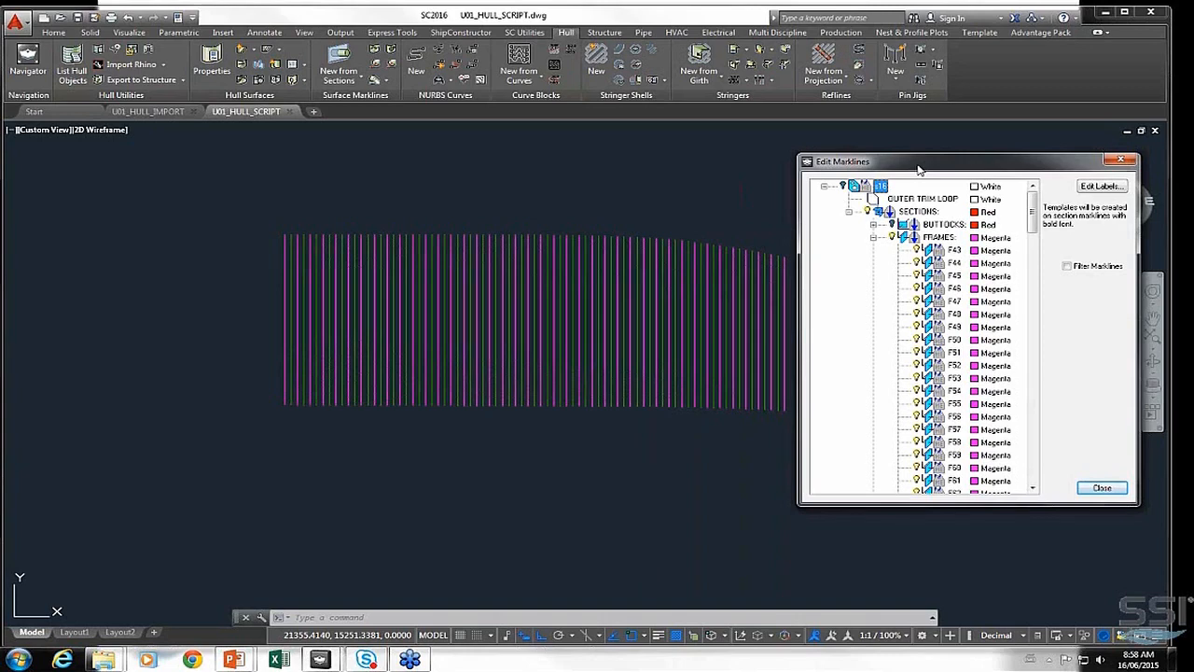
pyautogui.rightClick(956, 253)
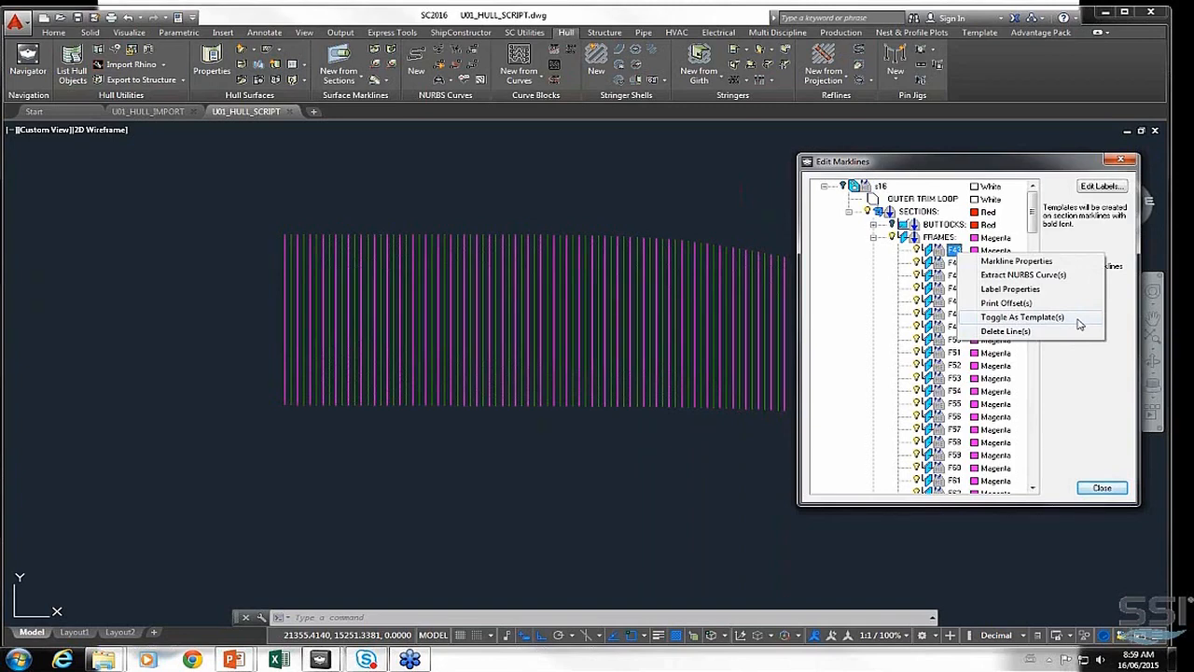
pyautogui.click(1017, 163)
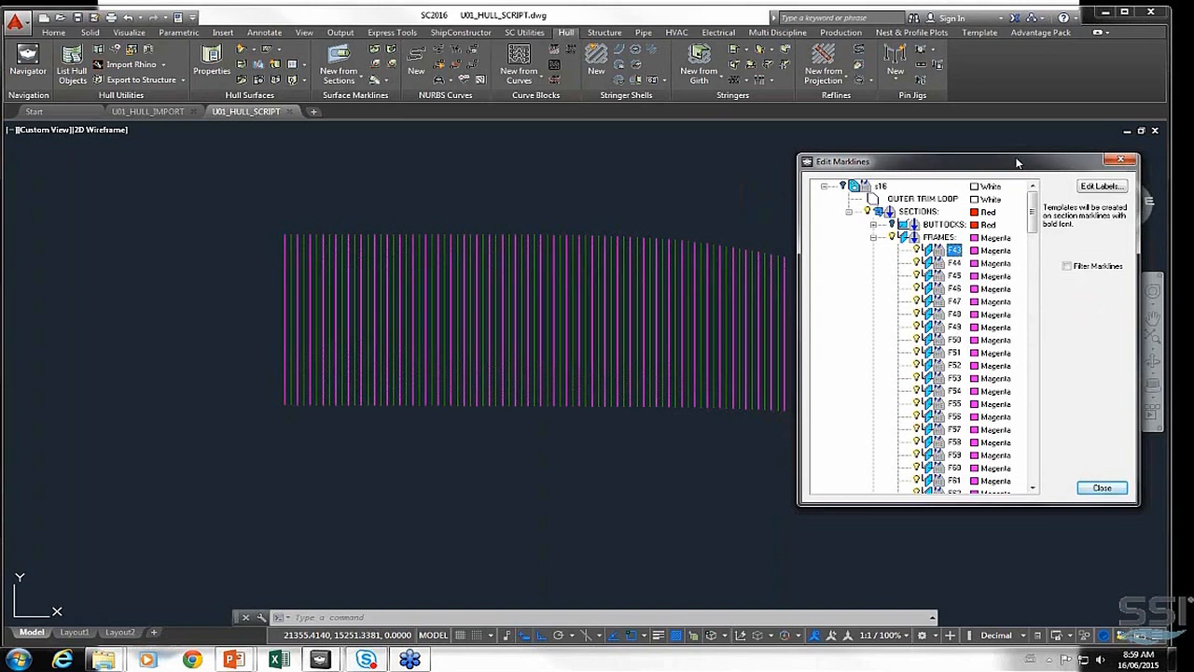
pyautogui.click(1102, 487)
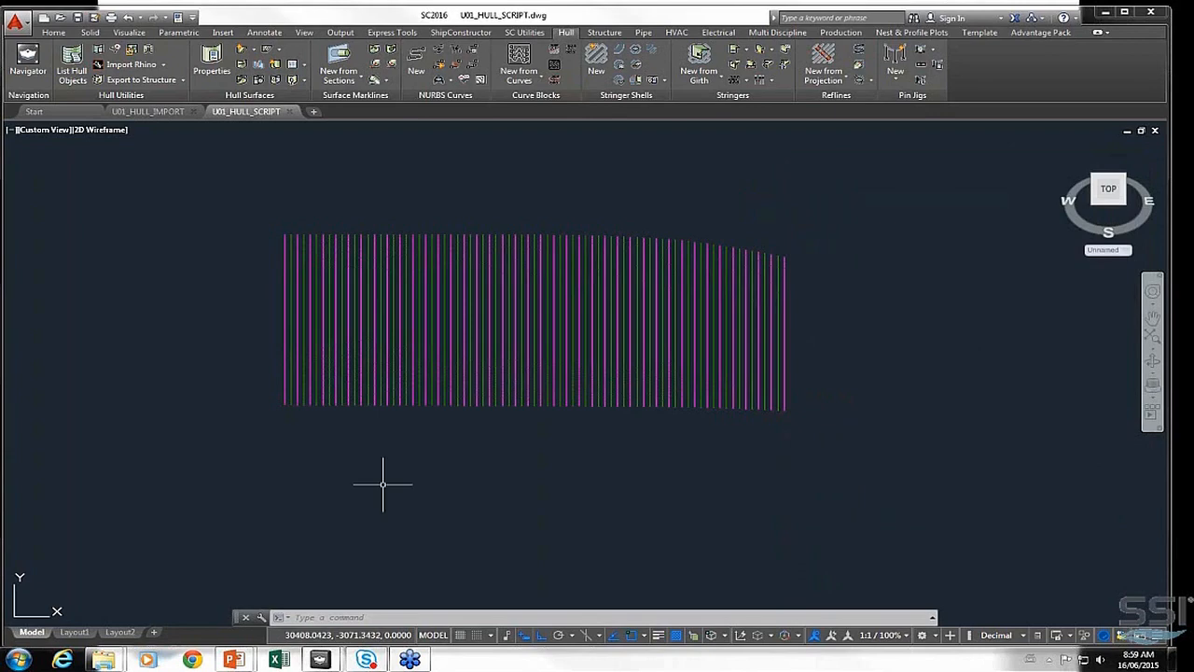
# Start a new frame stringer shell from all the extracted frame curves
pyautogui.click(255, 193)
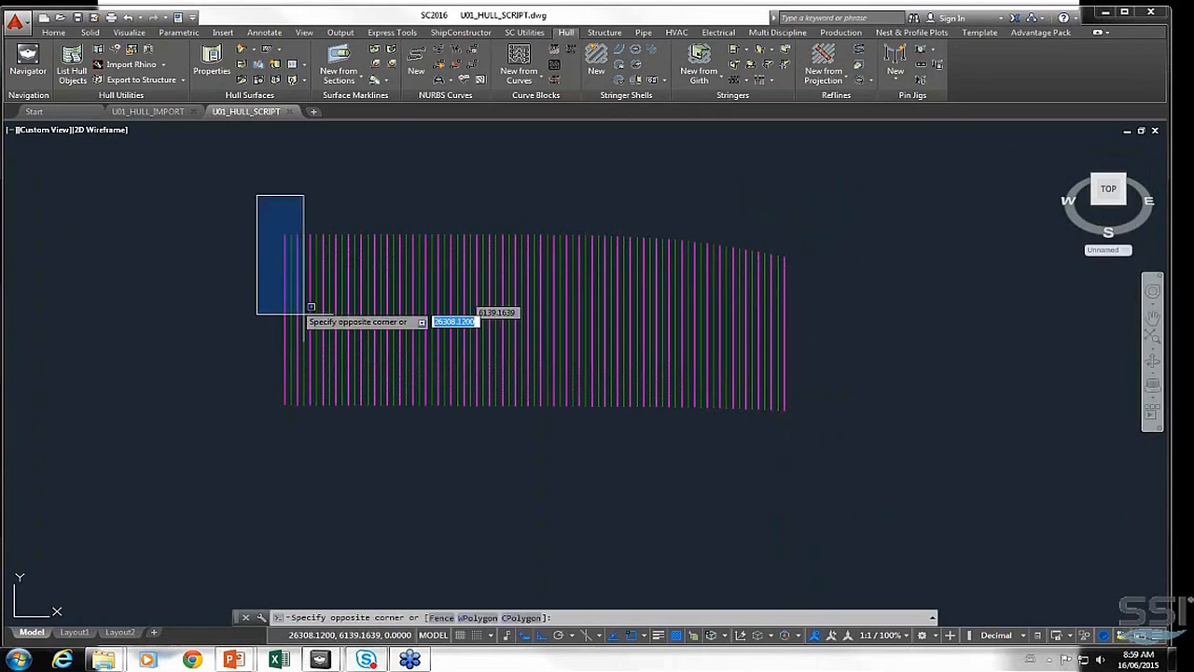
pyautogui.click(846, 459)
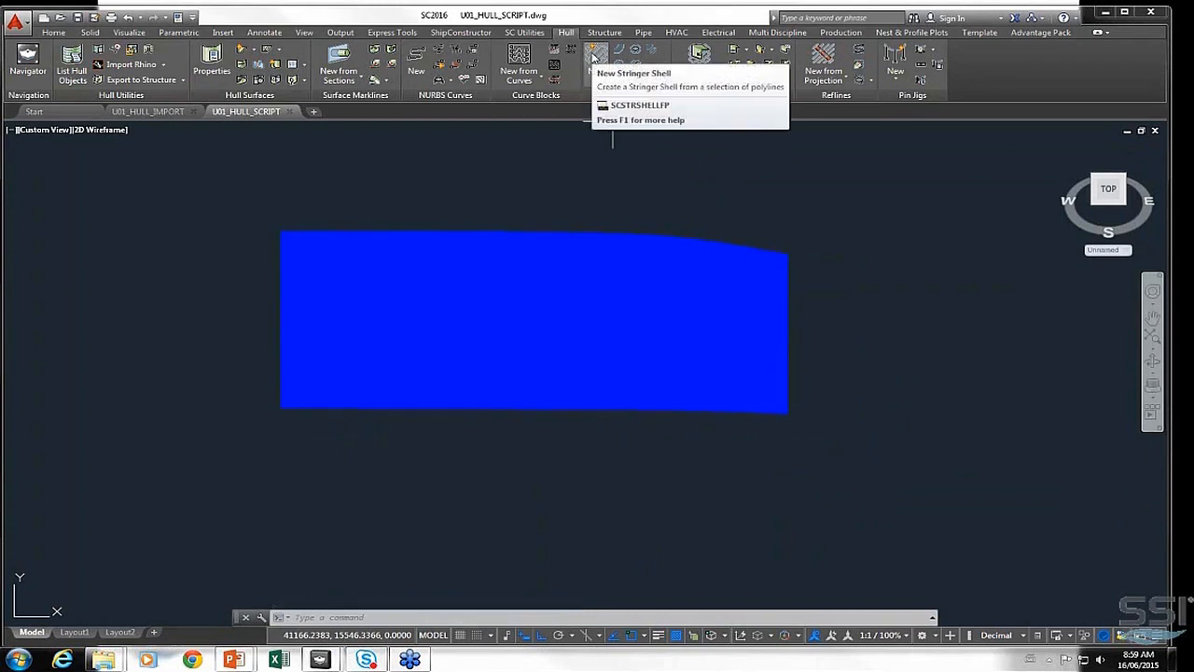
pyautogui.click(598, 61)
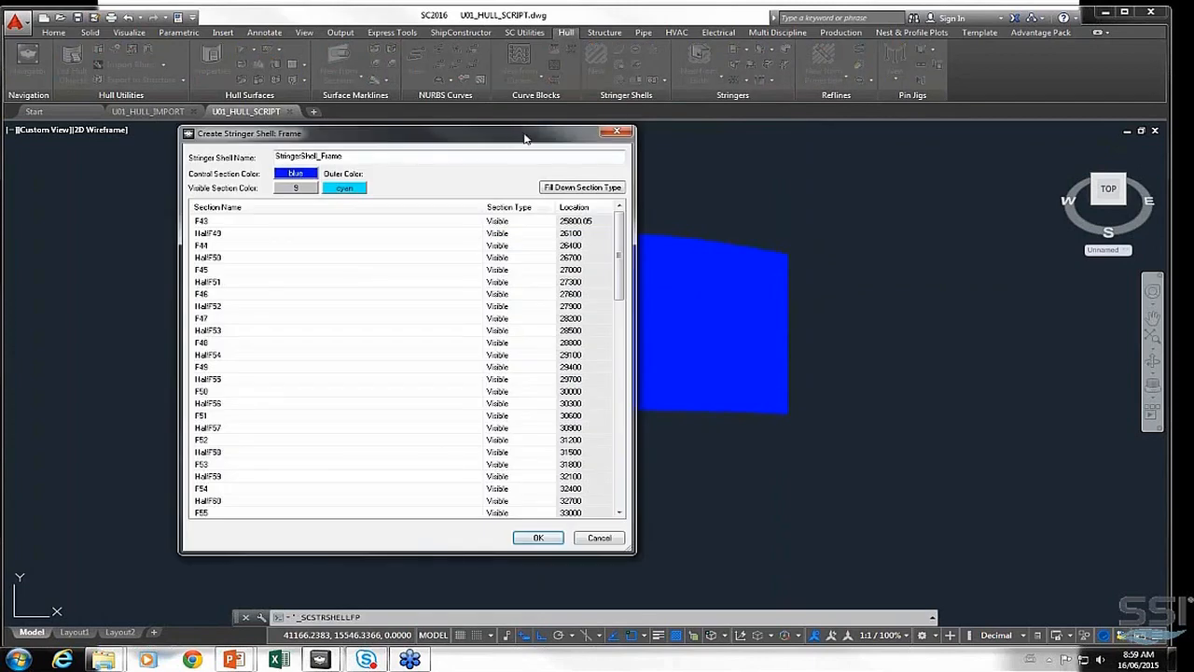
pyautogui.moveTo(526, 138); pyautogui.dragTo(642, 136)
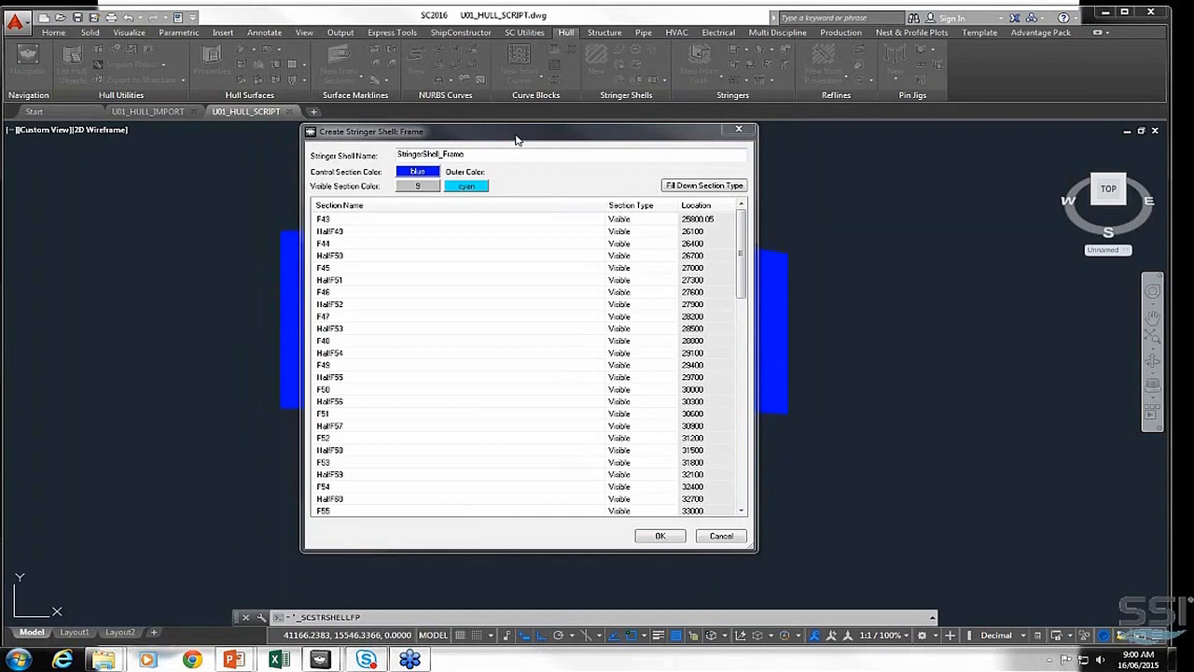
pyautogui.moveTo(518, 139); pyautogui.dragTo(595, 153)
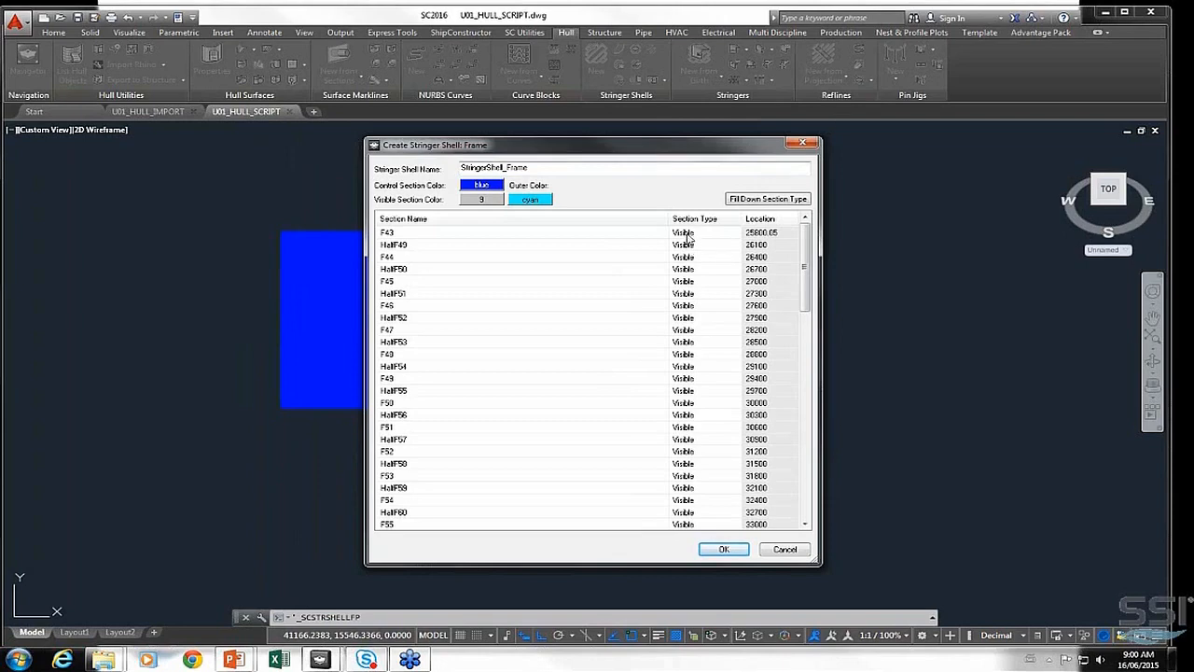
# Set the section type of frame F43 to Control Section
pyautogui.click(731, 235)
pyautogui.click(736, 234)
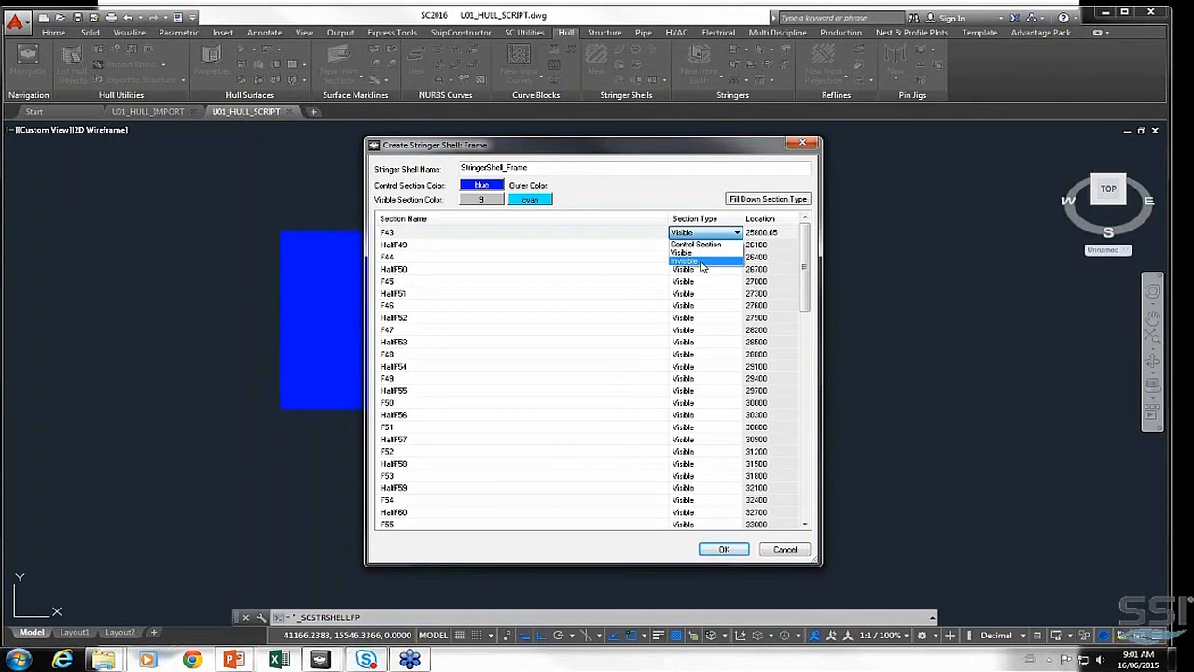
pyautogui.click(704, 245)
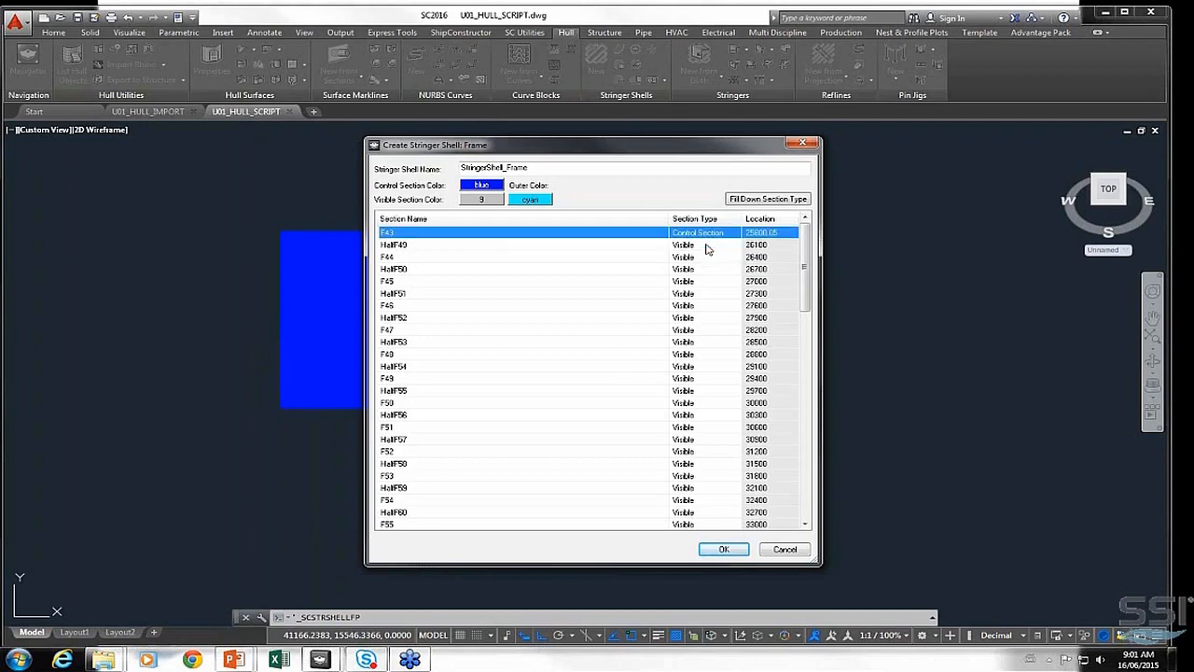
# Sort the sections by name and fill the Control Section type down from F43 through F82
pyautogui.click(420, 220)
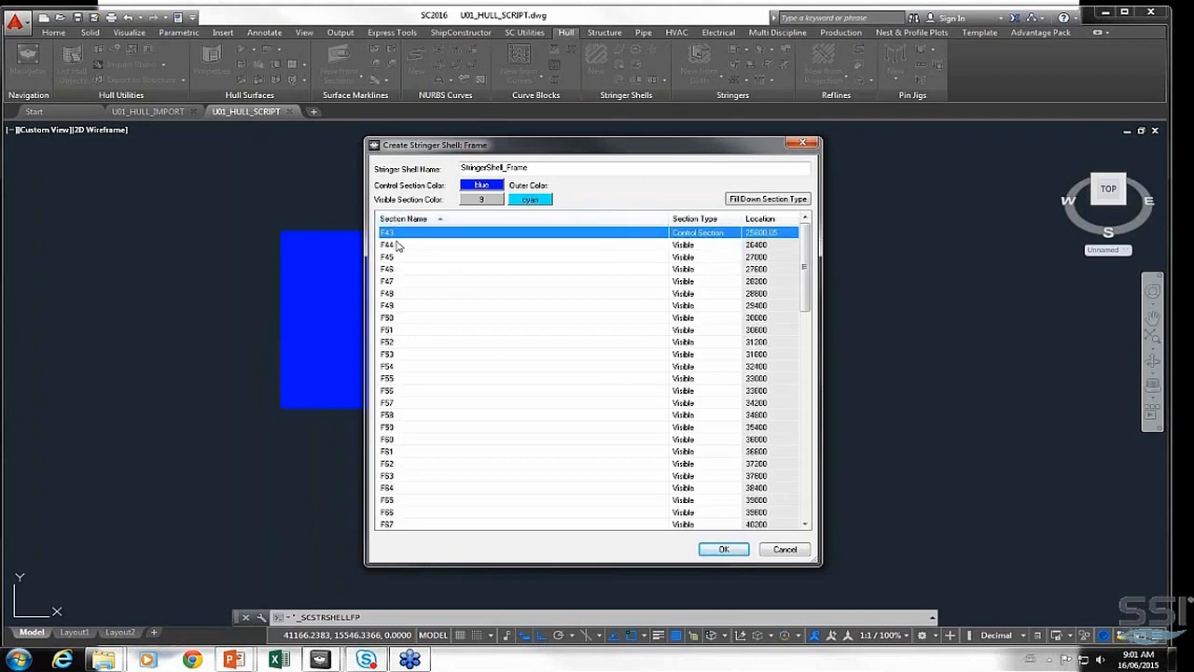
pyautogui.moveTo(806, 296); pyautogui.dragTo(717, 235)
pyautogui.keyDown('shift'); pyautogui.click(397, 404); pyautogui.keyUp('shift')
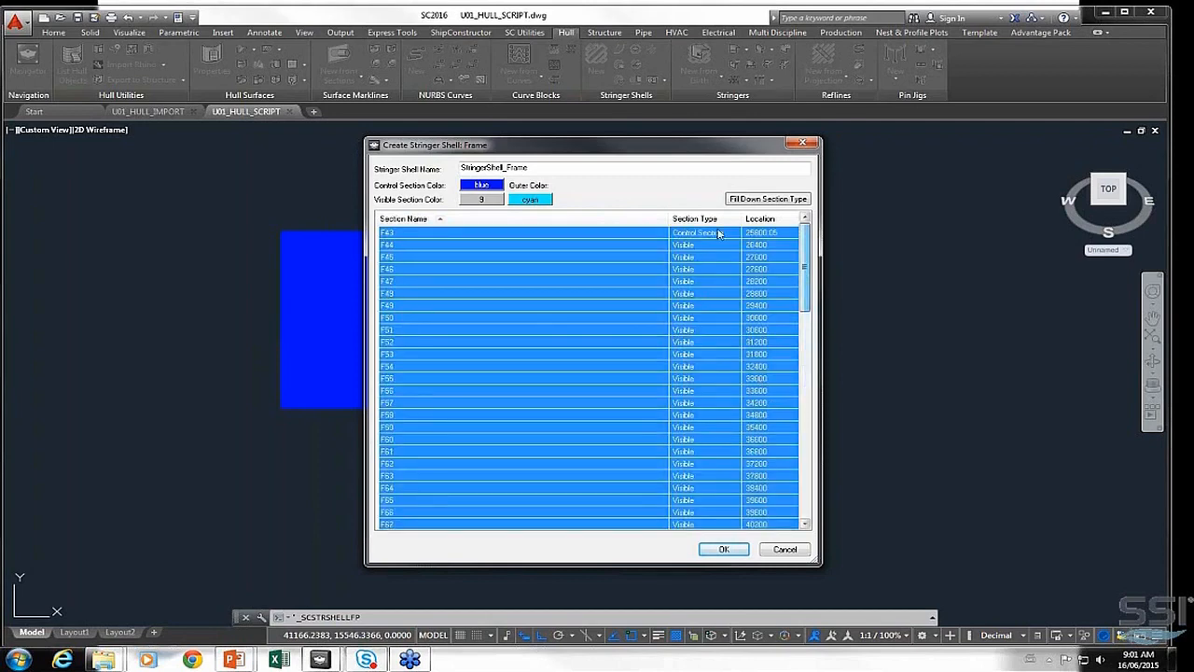
pyautogui.rightClick(793, 238)
pyautogui.click(826, 243)
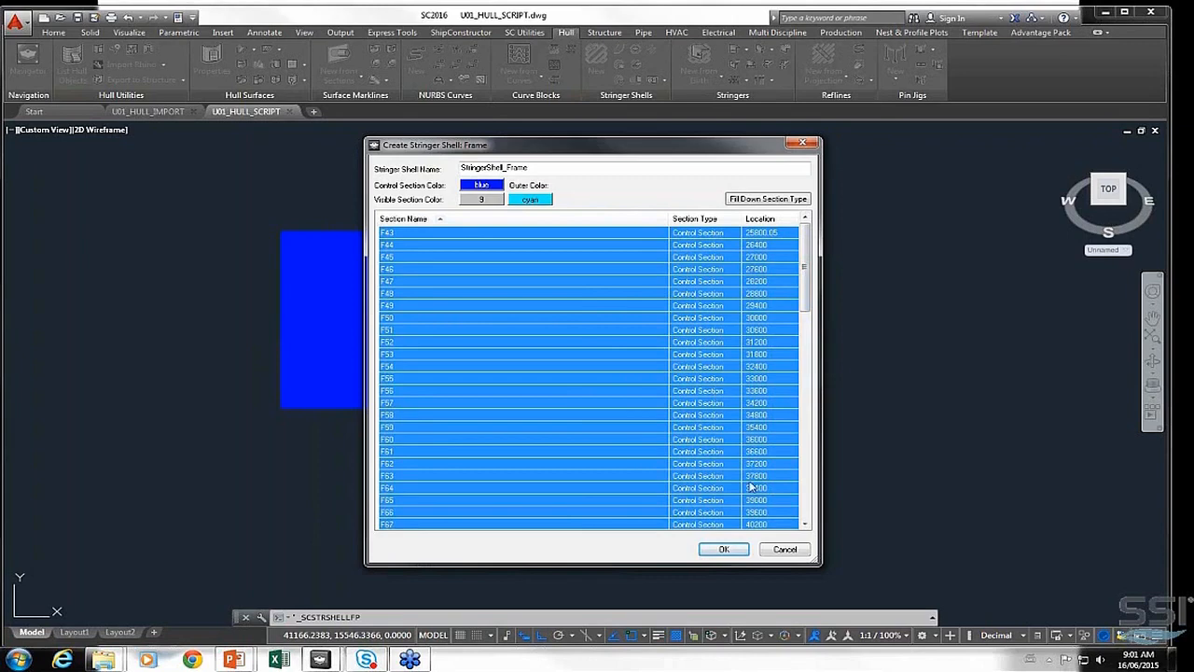
# Check the section types down the list and create StringerShell_Frame with the HalfF sections left as Visible
pyautogui.moveTo(805, 305); pyautogui.dragTo(805, 415)
pyautogui.click(535, 426)
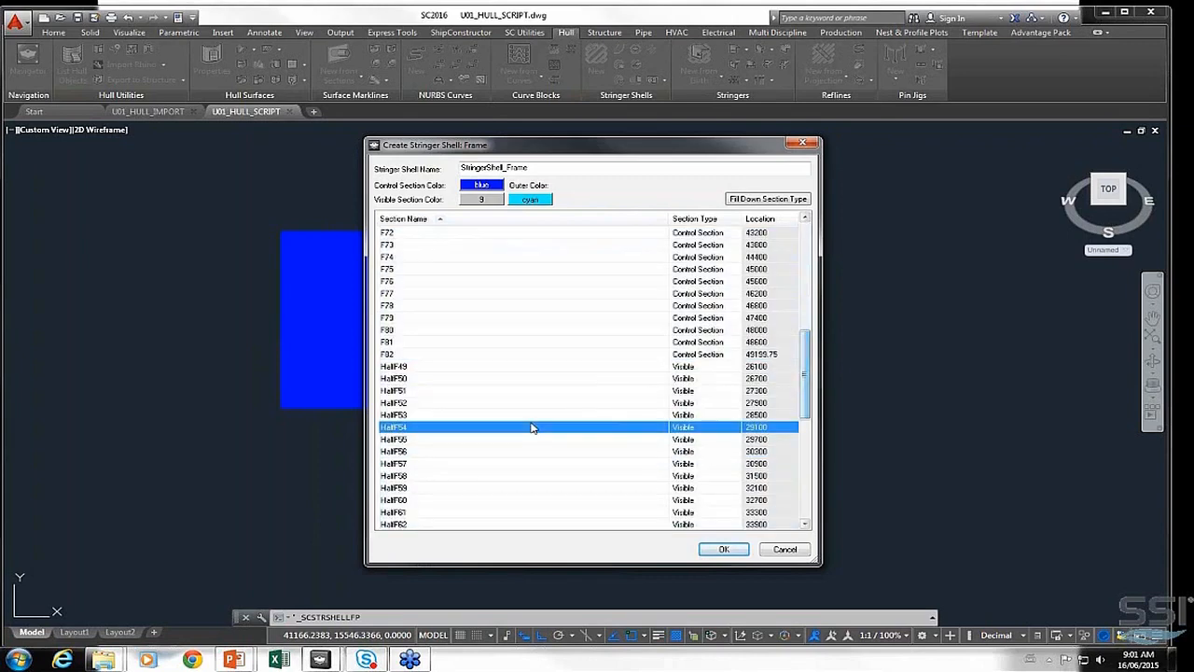
pyautogui.moveTo(807, 392)
pyautogui.mouseDown()
pyautogui.moveTo(819, 504)
pyautogui.moveTo(789, 393)
pyautogui.mouseUp()
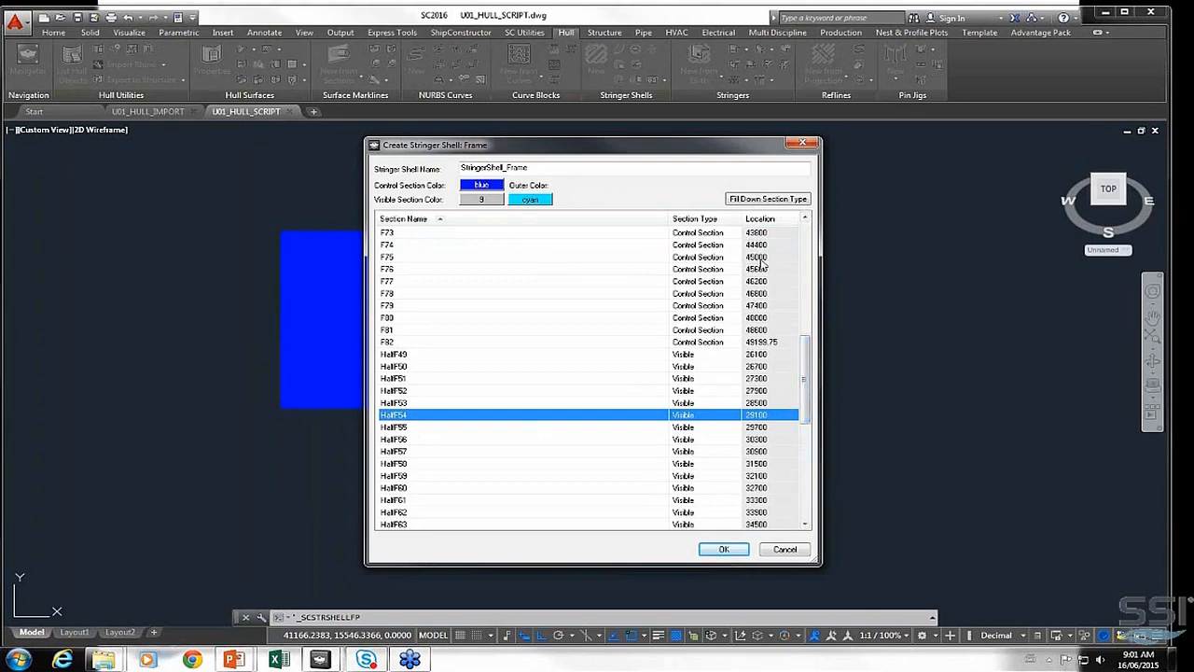
pyautogui.moveTo(674, 149); pyautogui.dragTo(953, 148)
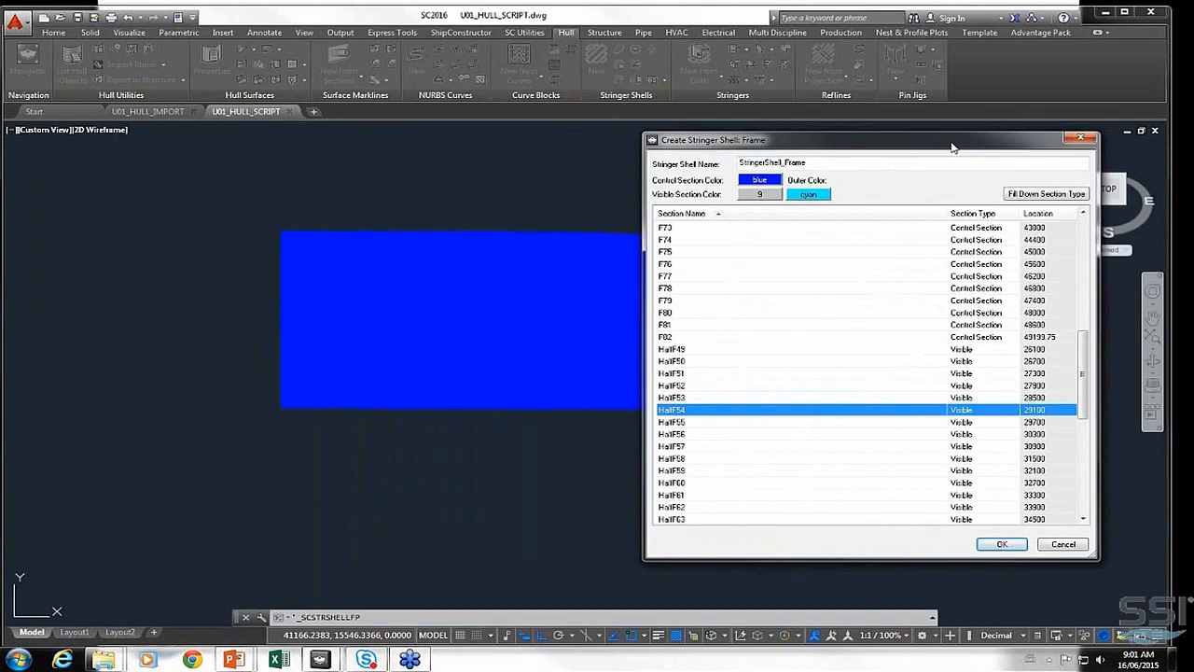
pyautogui.click(1003, 544)
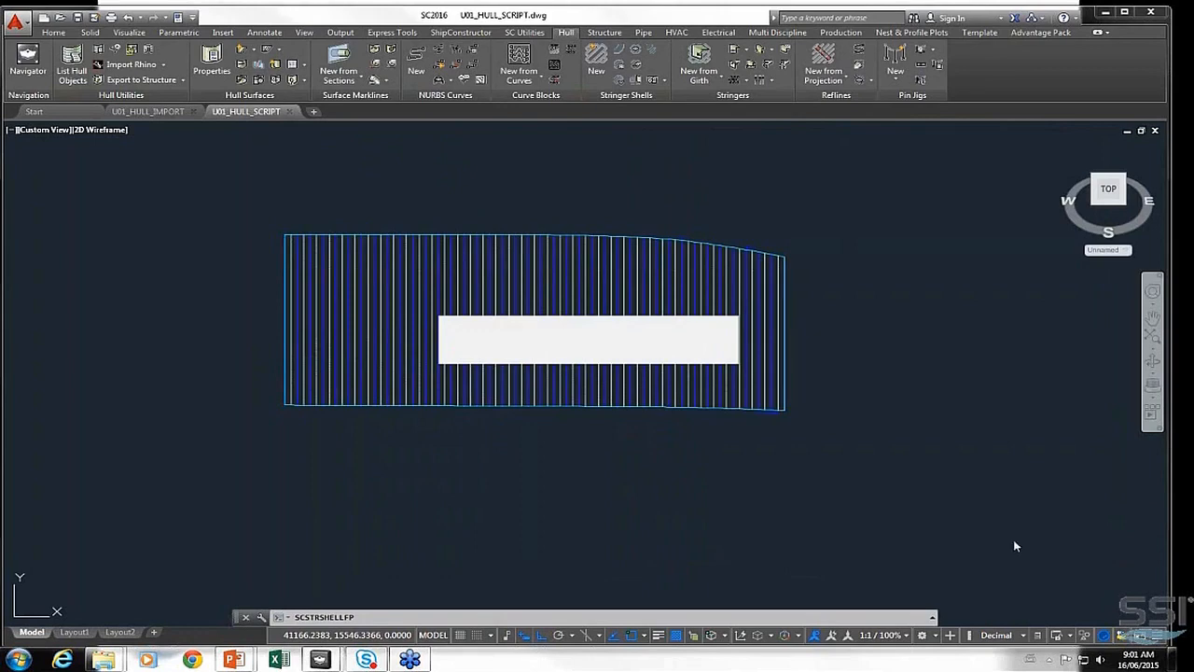
# Inspect the general properties of the new stringer shell, closing them again when done
pyautogui.rightClick(615, 236)
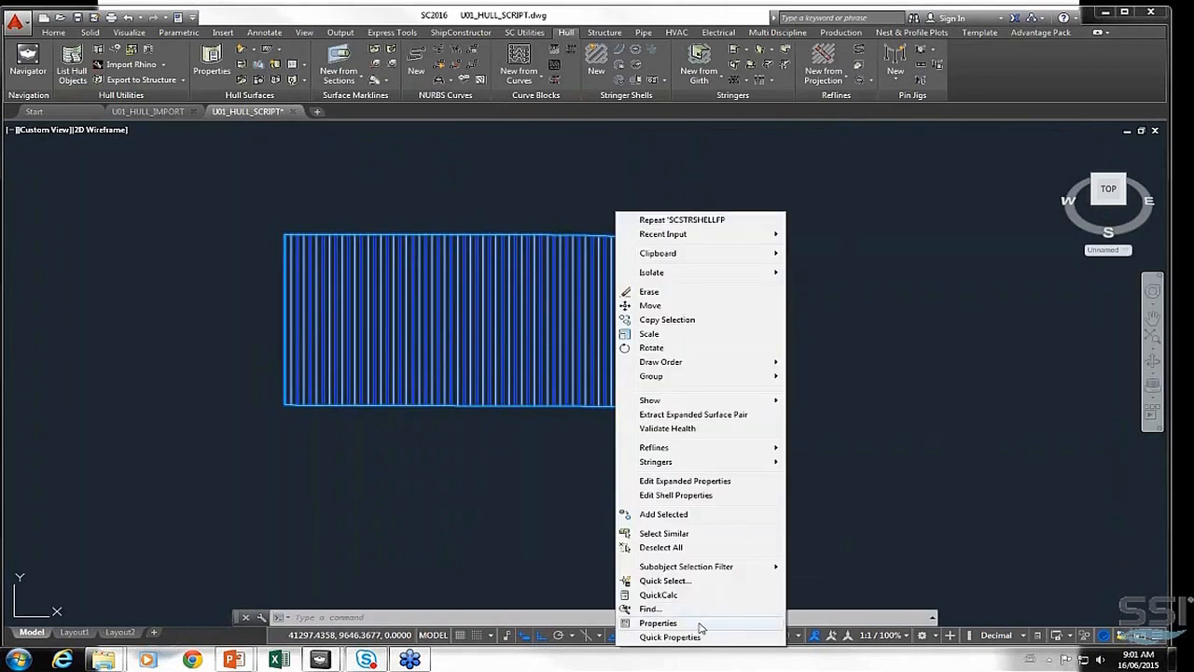
pyautogui.click(672, 621)
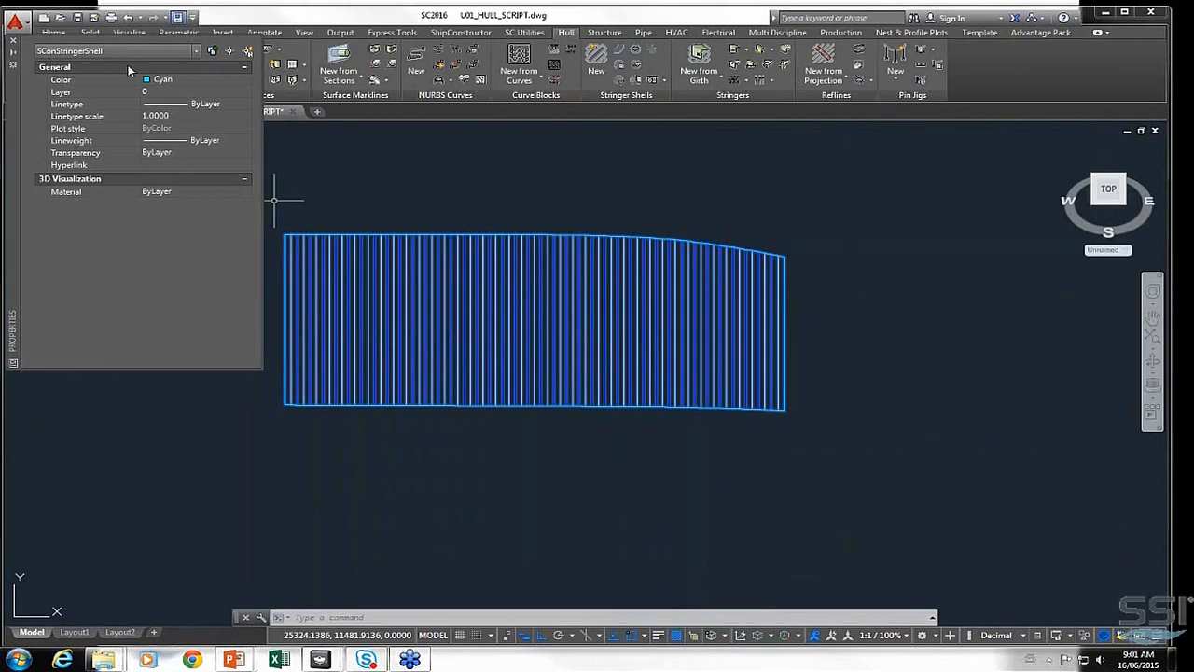
pyautogui.click(13, 42)
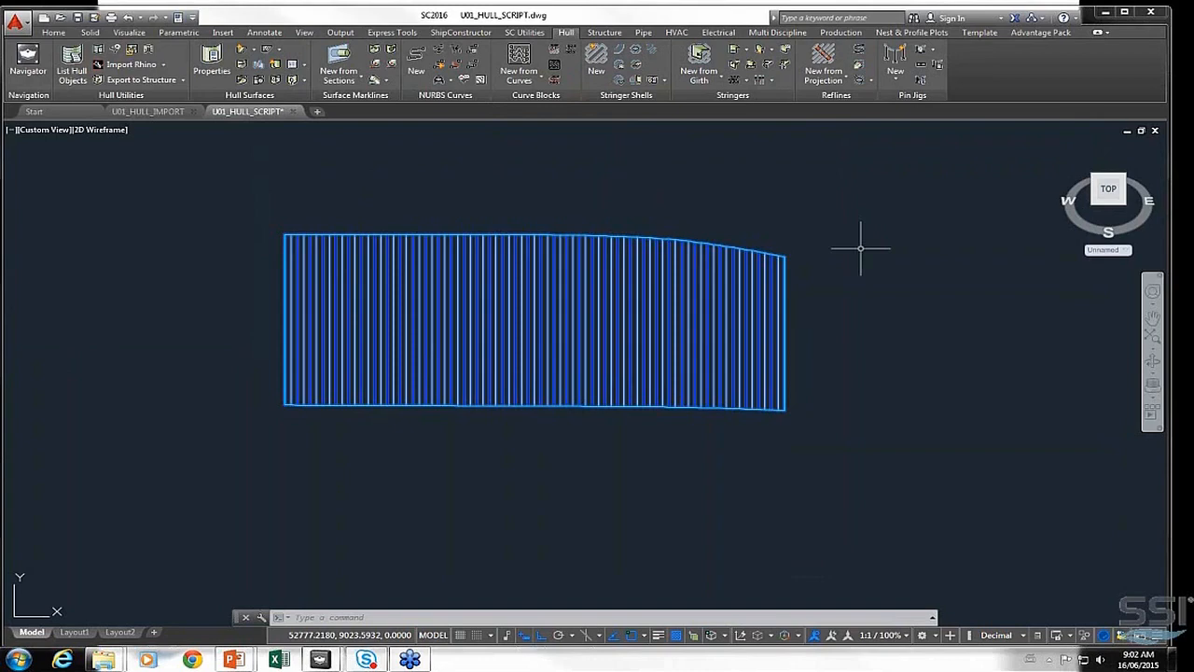
# View the stringer shell in 3D from aft starboard up and return to the Hull commands
pyautogui.click(461, 32)
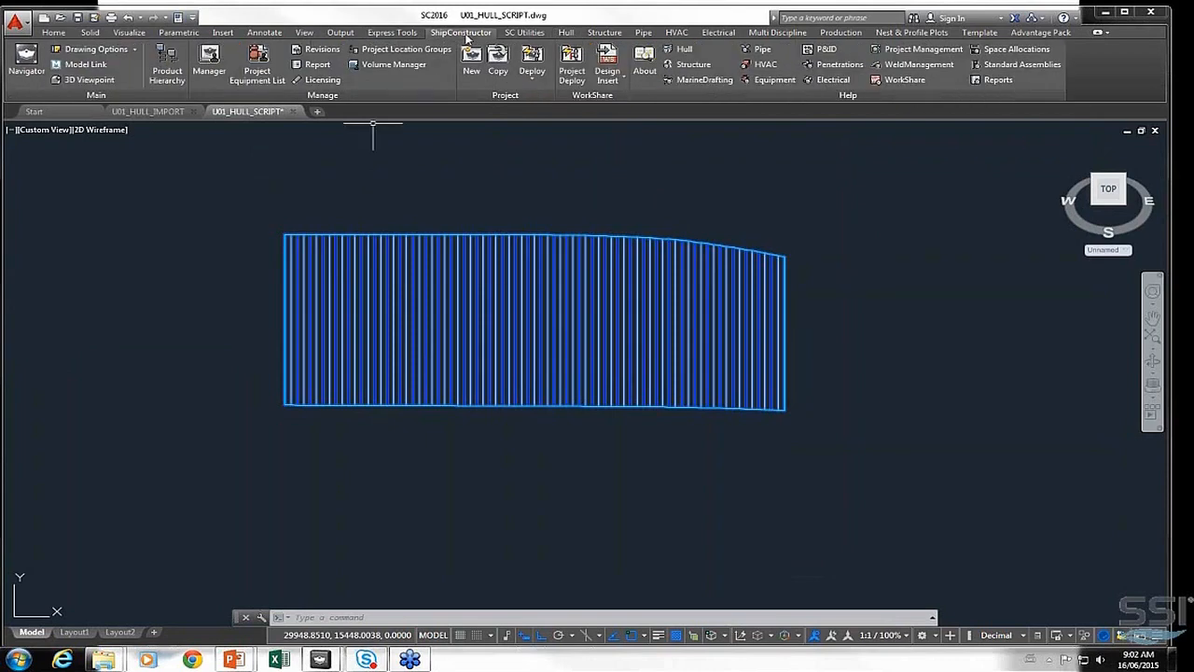
pyautogui.click(88, 81)
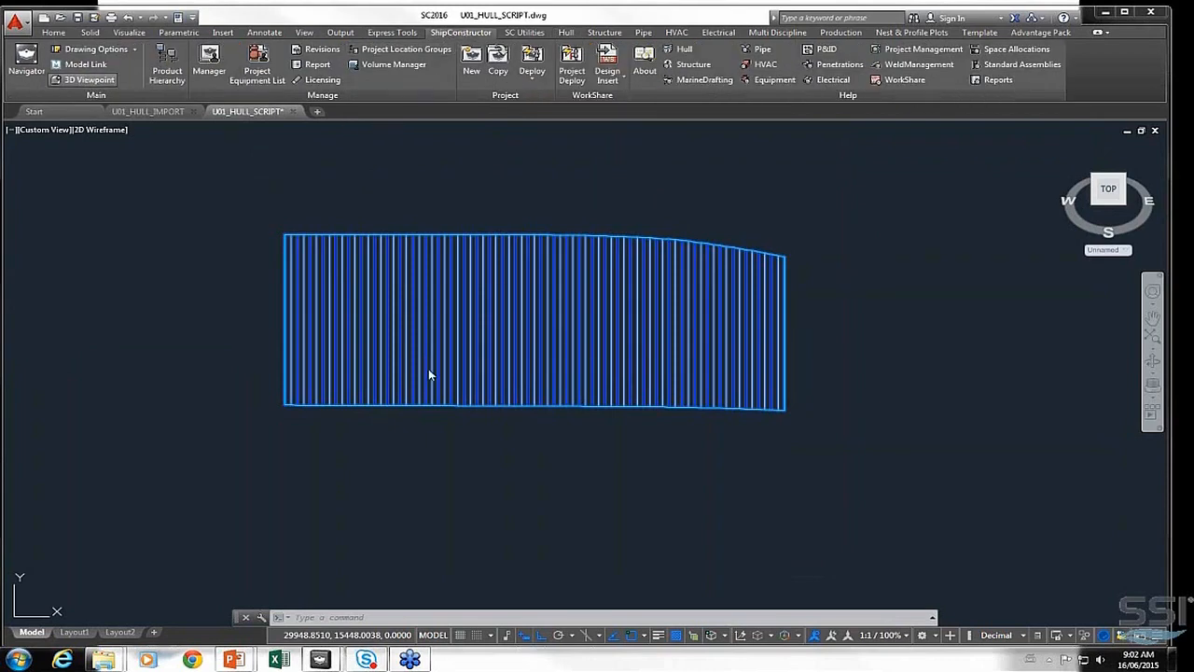
pyautogui.click(426, 306)
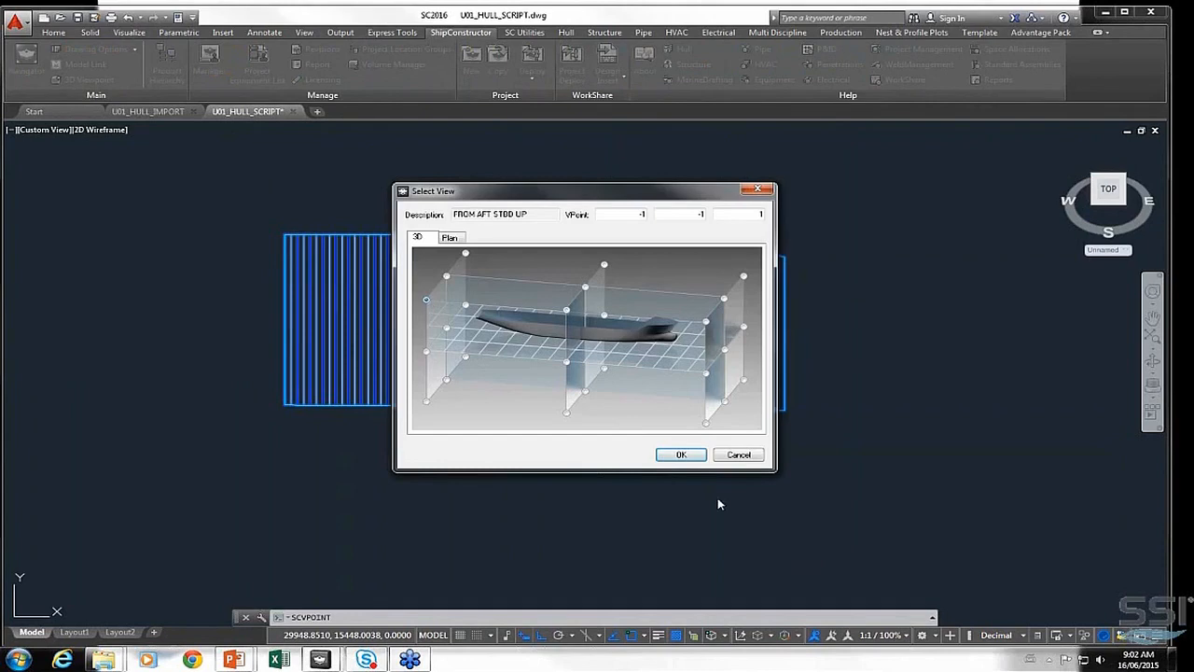
pyautogui.click(680, 454)
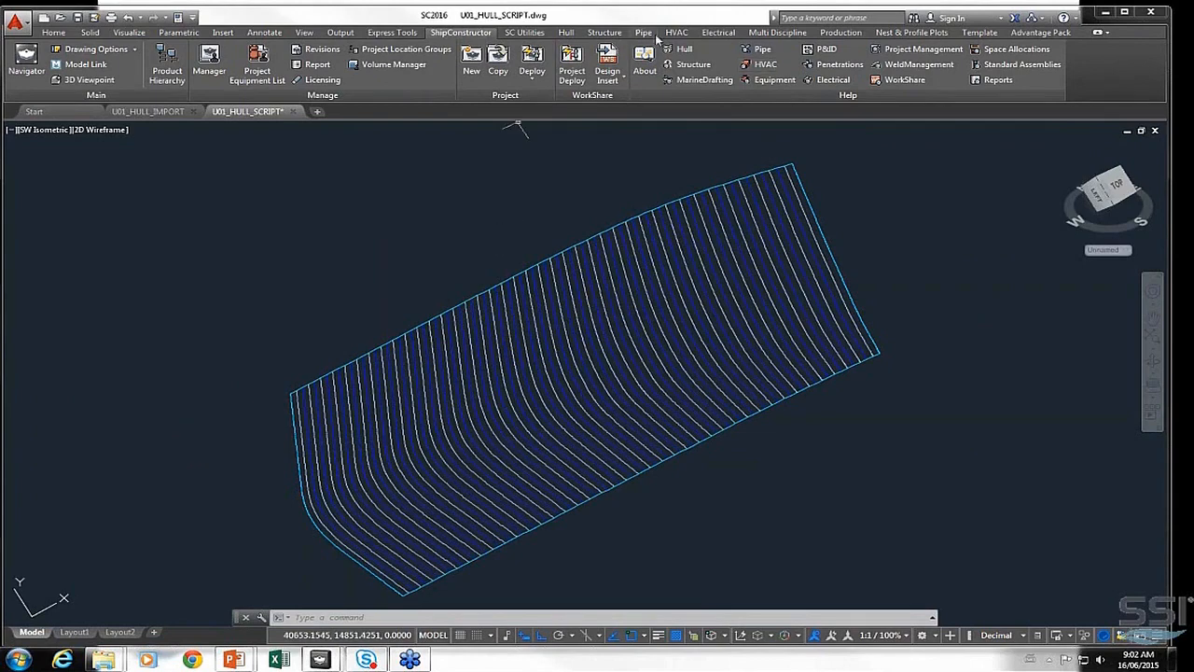
pyautogui.click(566, 34)
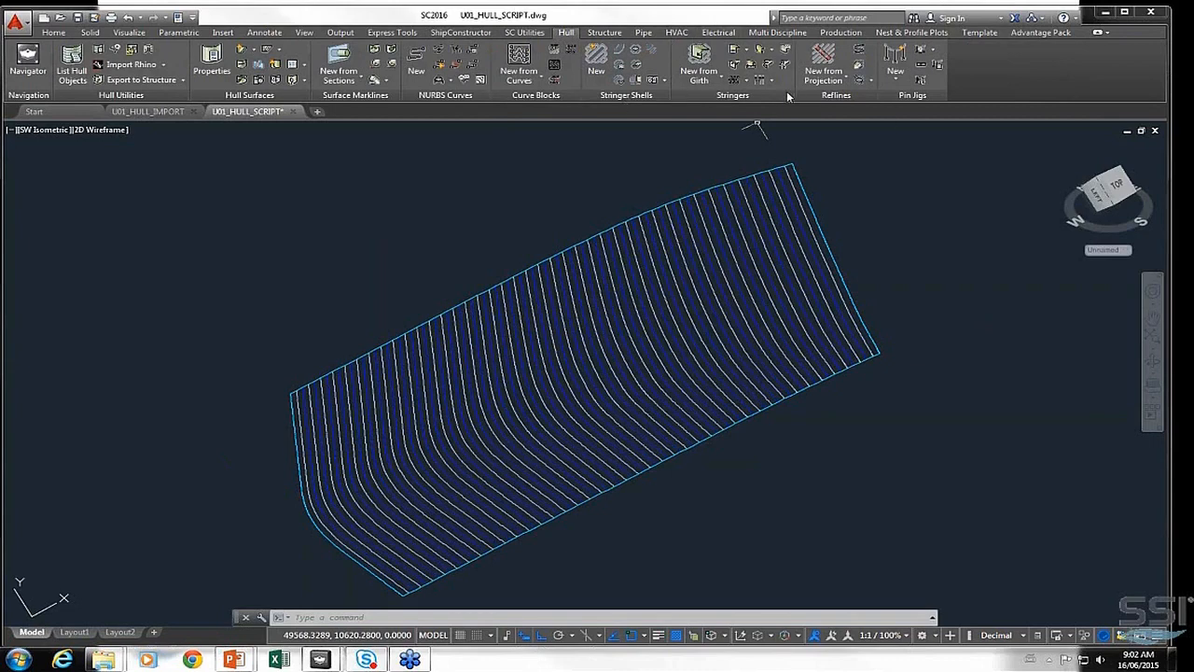
# Start creating stringers by girth on the frame stringer shell, girthing from Surface Edge Min
pyautogui.click(714, 83)
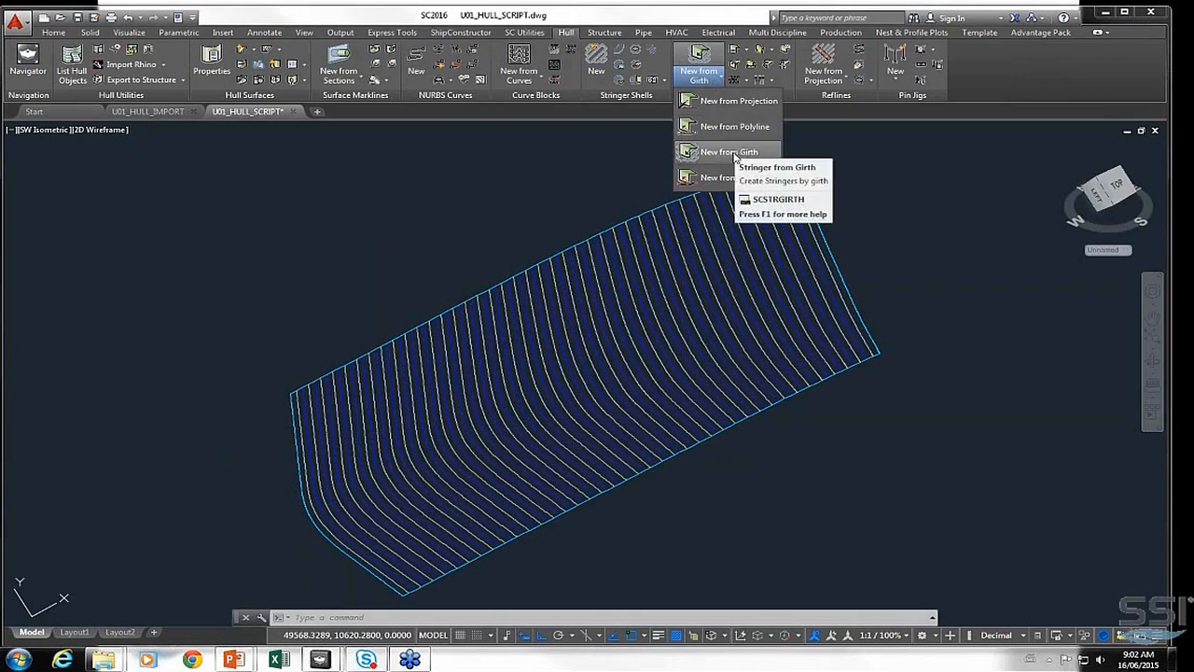
pyautogui.click(735, 151)
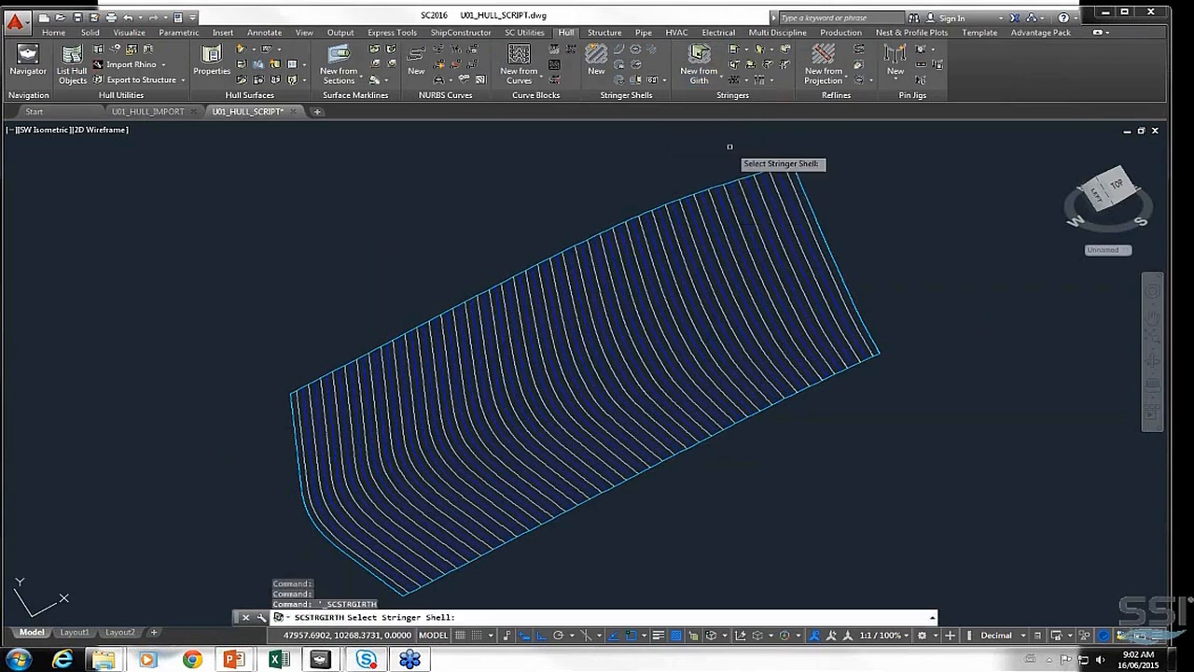
pyautogui.click(758, 187)
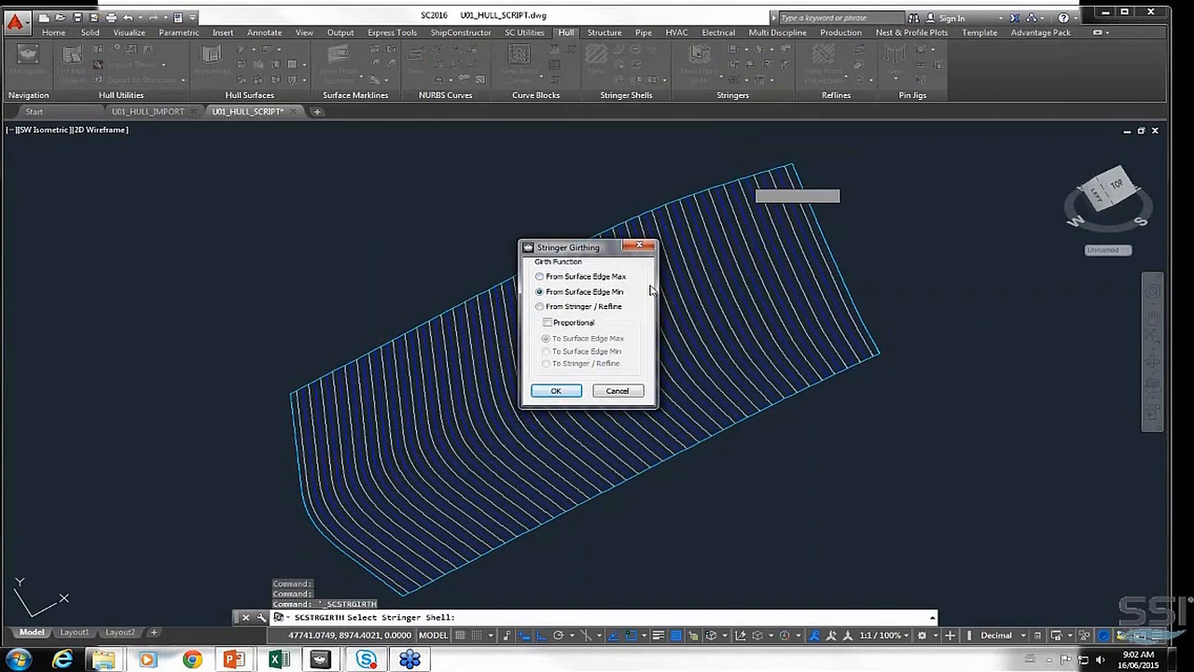
pyautogui.click(556, 391)
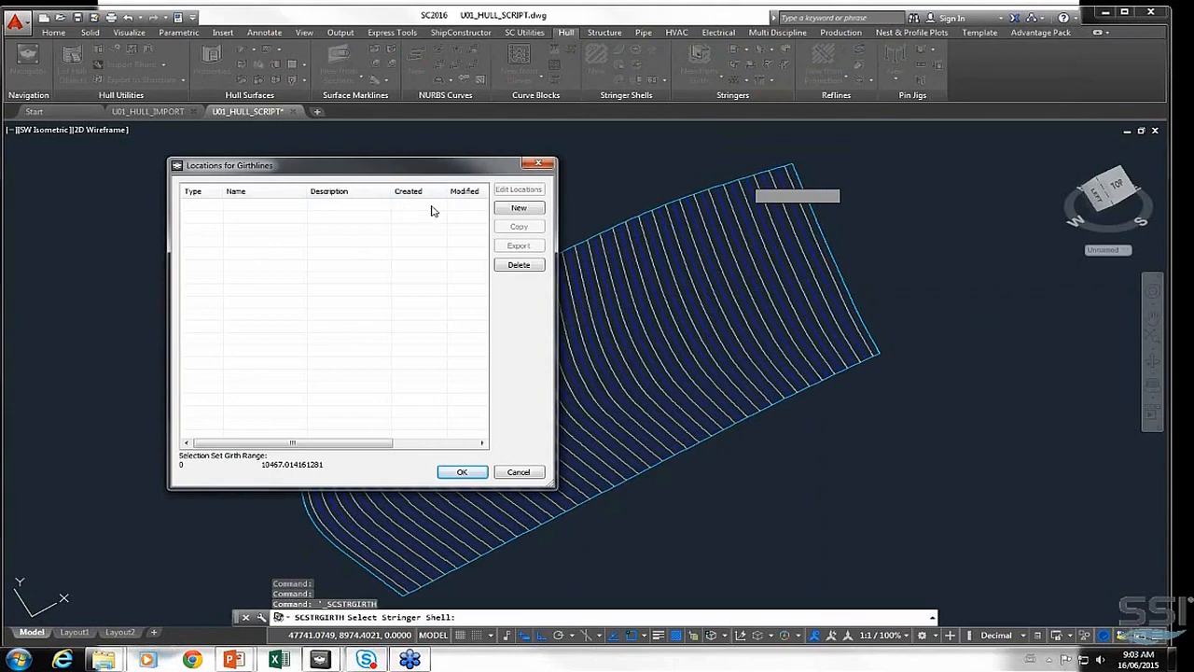
# Add a new girthline location group and name it Stringers
pyautogui.click(519, 209)
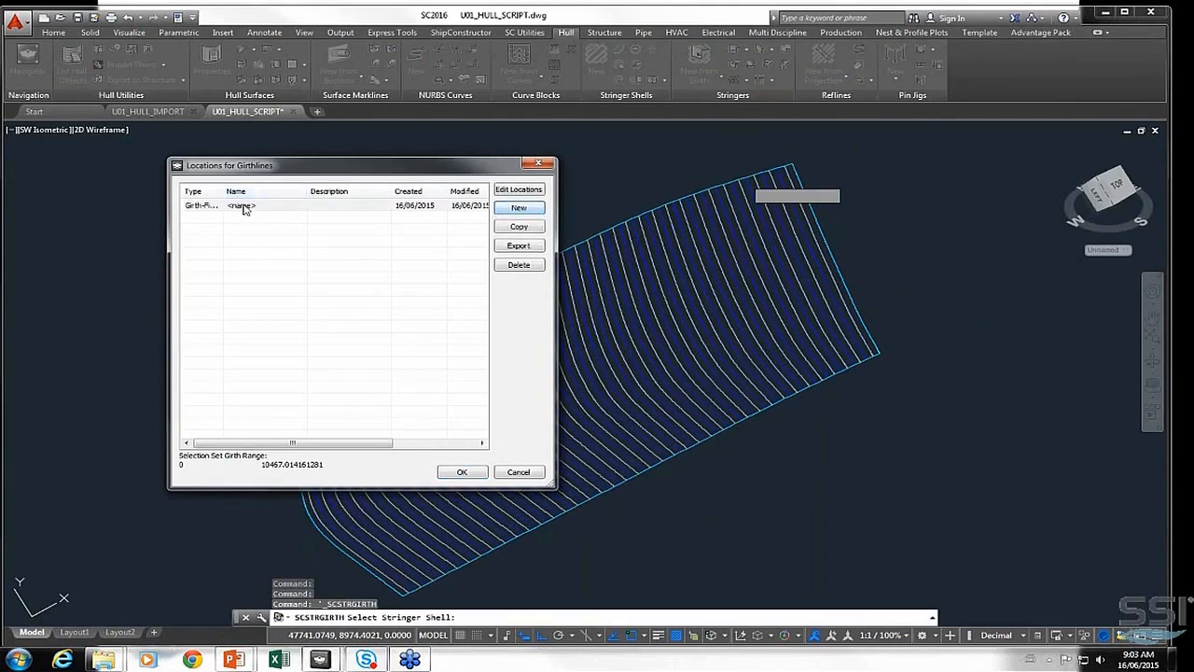
pyautogui.moveTo(224, 192); pyautogui.dragTo(251, 188)
pyautogui.doubleClick(287, 205)
pyautogui.write('Stringers')
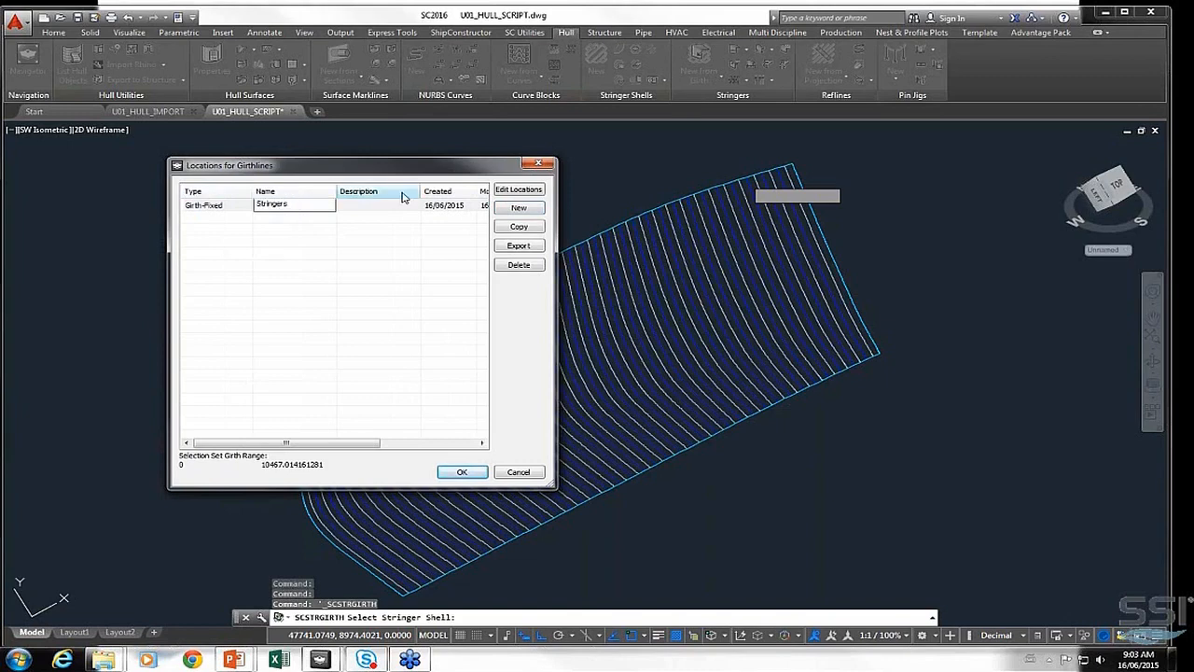
# Define four locations in the Stringers group, starting at From and To positions of 1000 mm with 1000 mm spacing at both ends
pyautogui.click(516, 192)
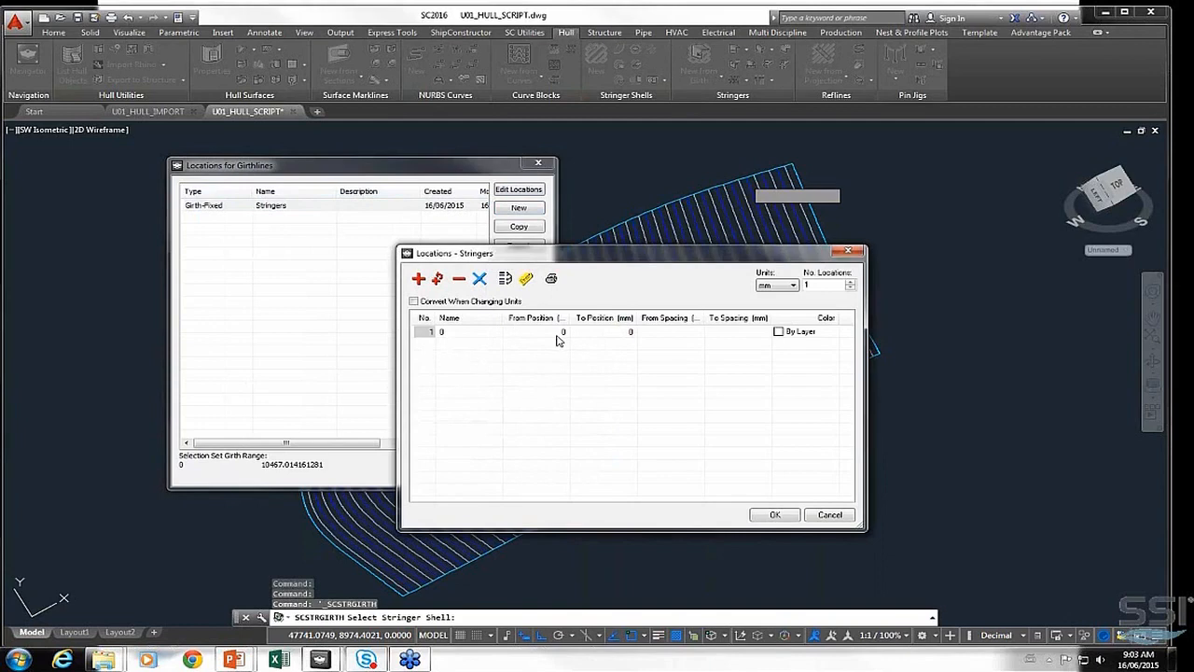
pyautogui.click(563, 334)
pyautogui.click(565, 332)
pyautogui.write('1000')
pyautogui.click(607, 334)
pyautogui.write('1000')
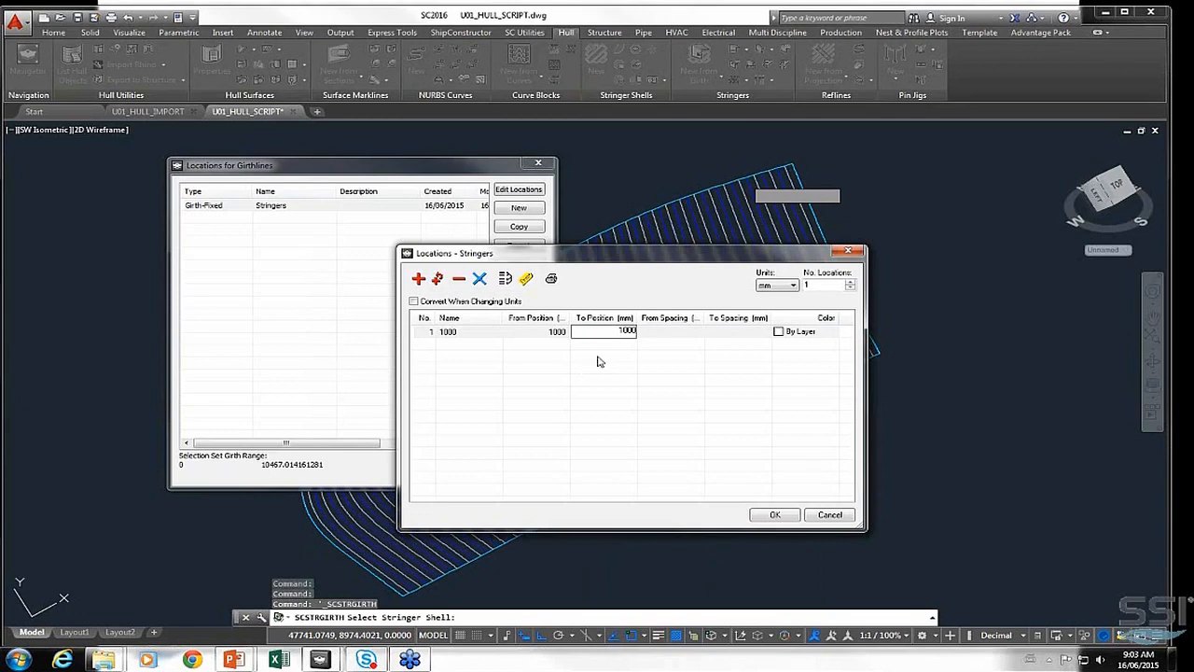
pyautogui.click(698, 331)
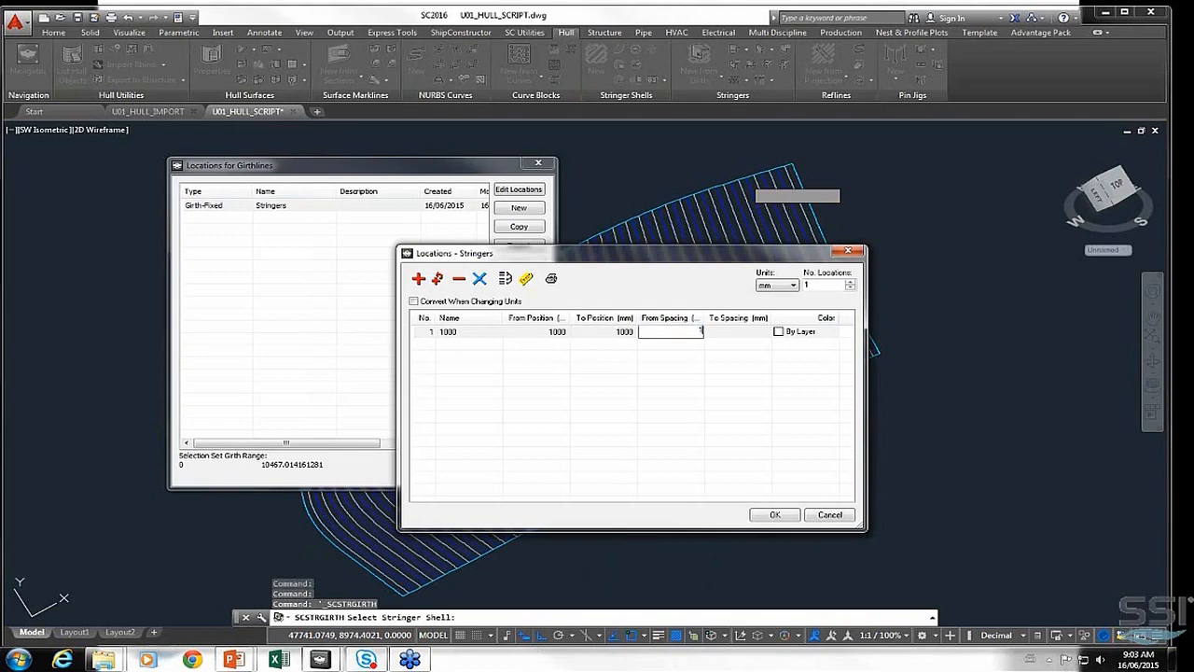
pyautogui.write('1000')
pyautogui.press('Tab')
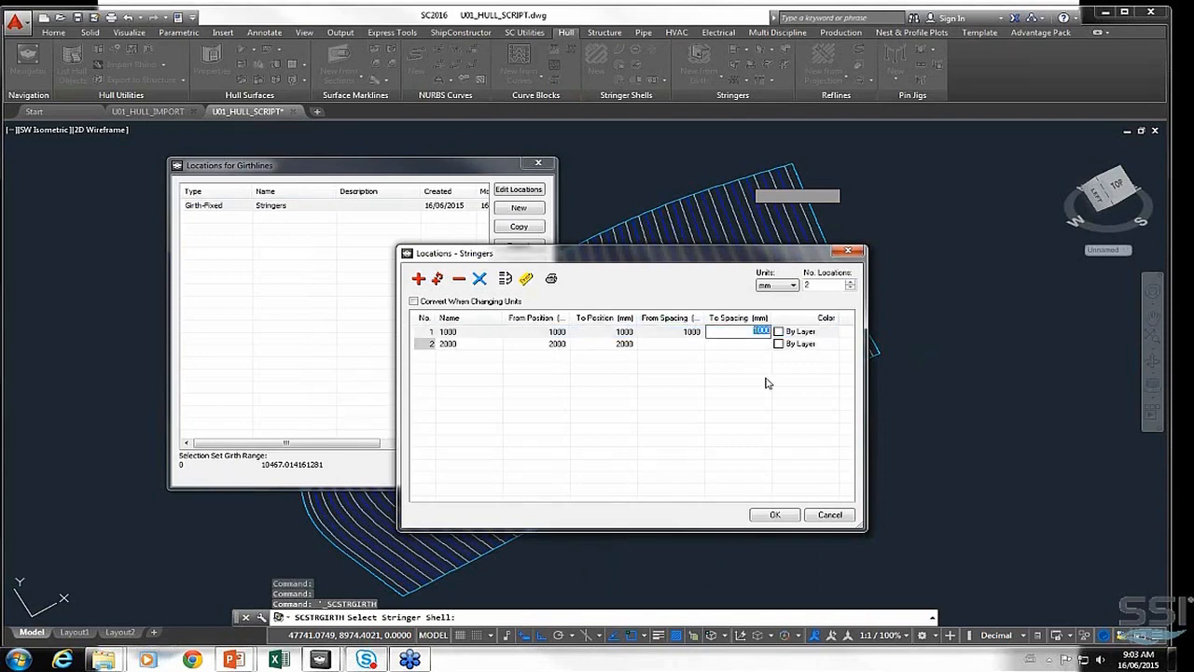
pyautogui.click(850, 282)
pyautogui.click(850, 282)
# Color the first location magenta, fill that color down to the remaining locations, and accept the location list
pyautogui.click(802, 336)
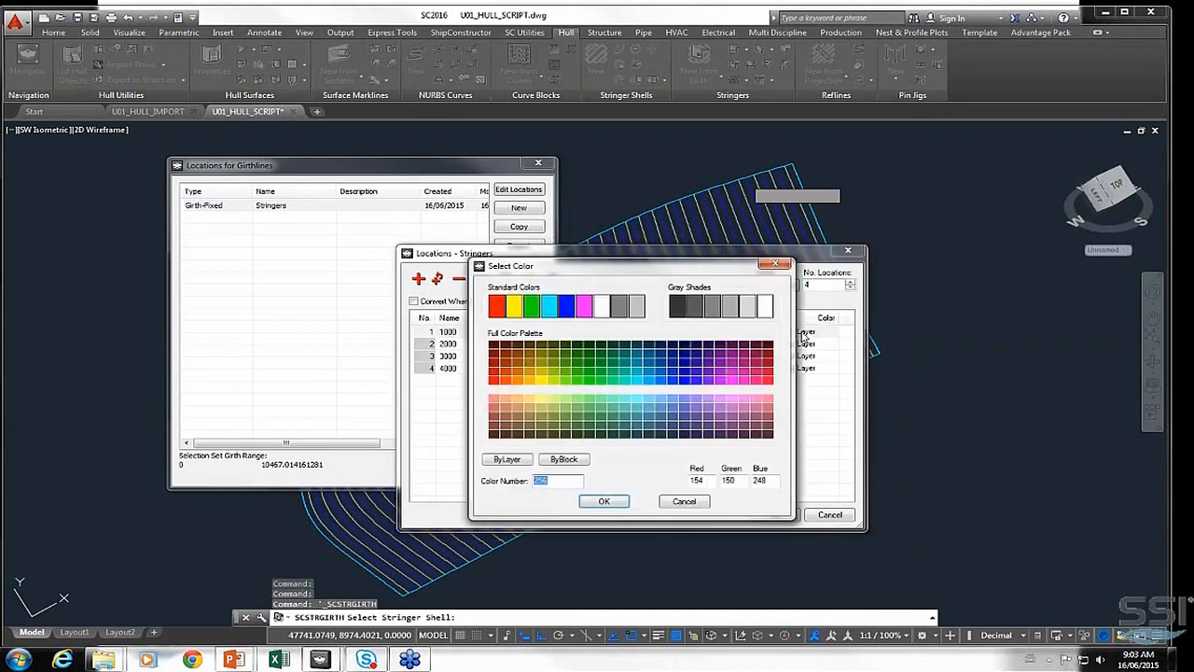
pyautogui.click(583, 306)
pyautogui.click(627, 503)
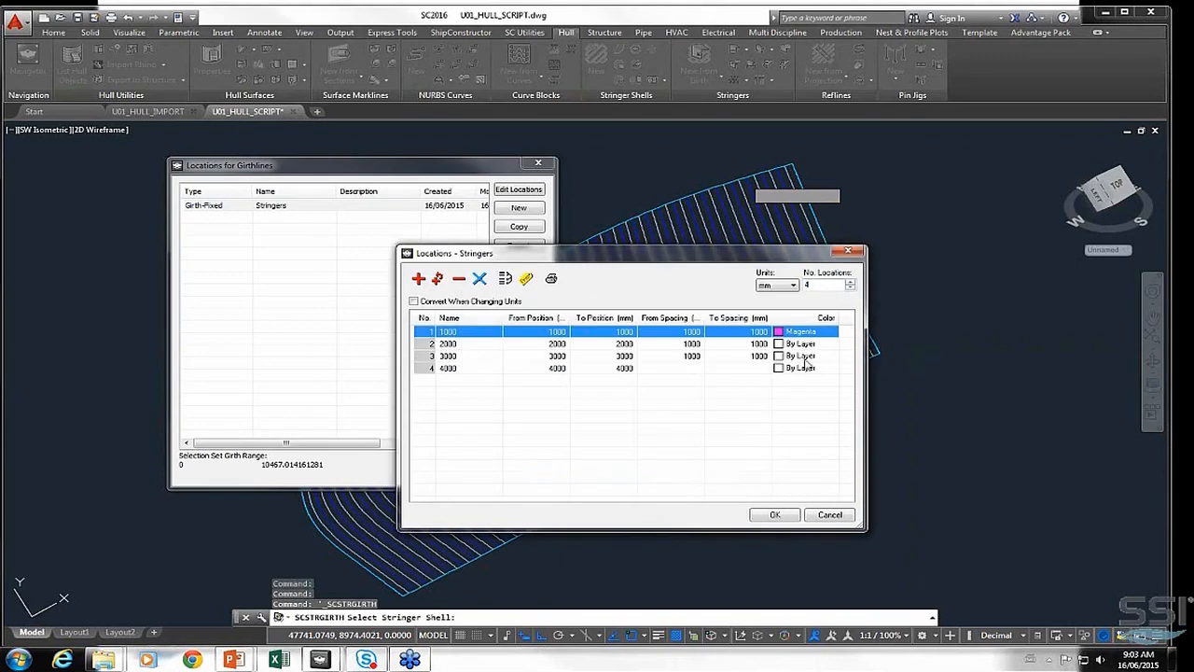
pyautogui.rightClick(823, 334)
pyautogui.click(831, 342)
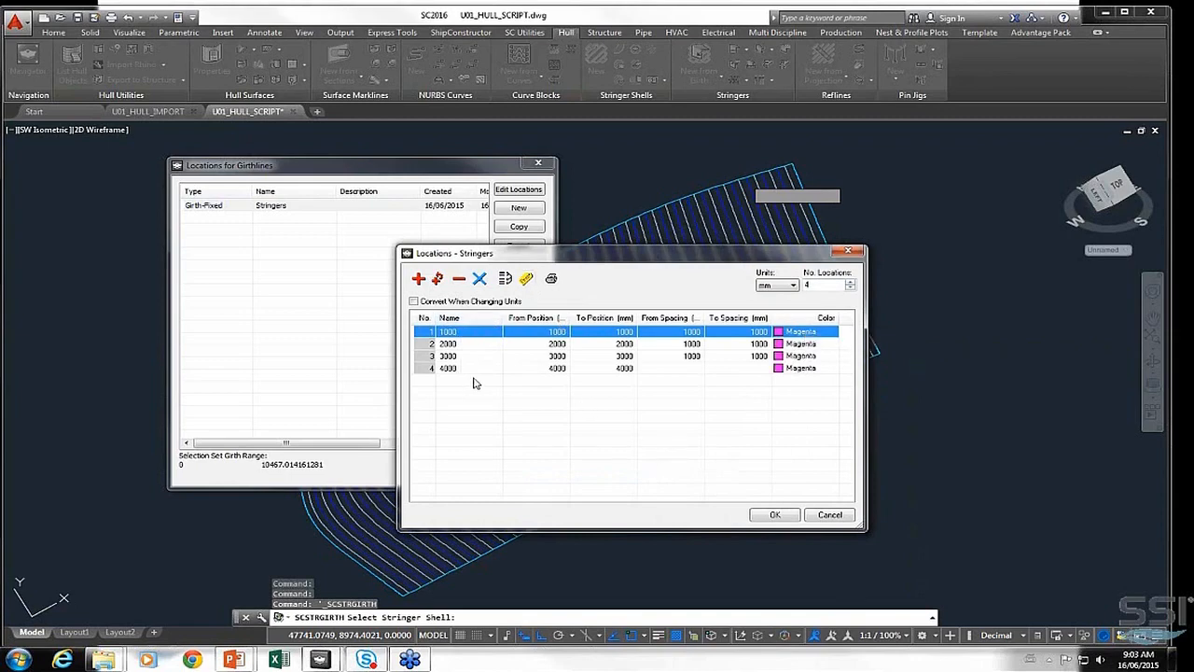
pyautogui.click(774, 515)
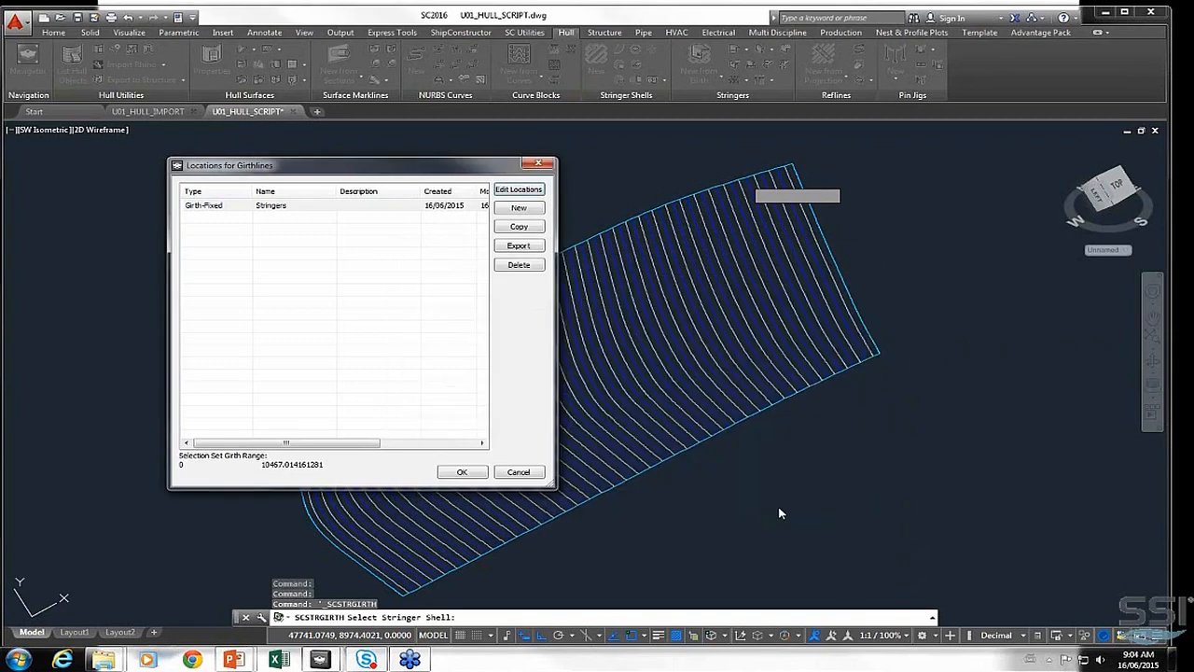
# Generate stringers from the Stringers location group, setting their color to magenta and applying the settings to all of them
pyautogui.click(287, 206)
pyautogui.click(464, 472)
pyautogui.moveTo(914, 150); pyautogui.dragTo(397, 50)
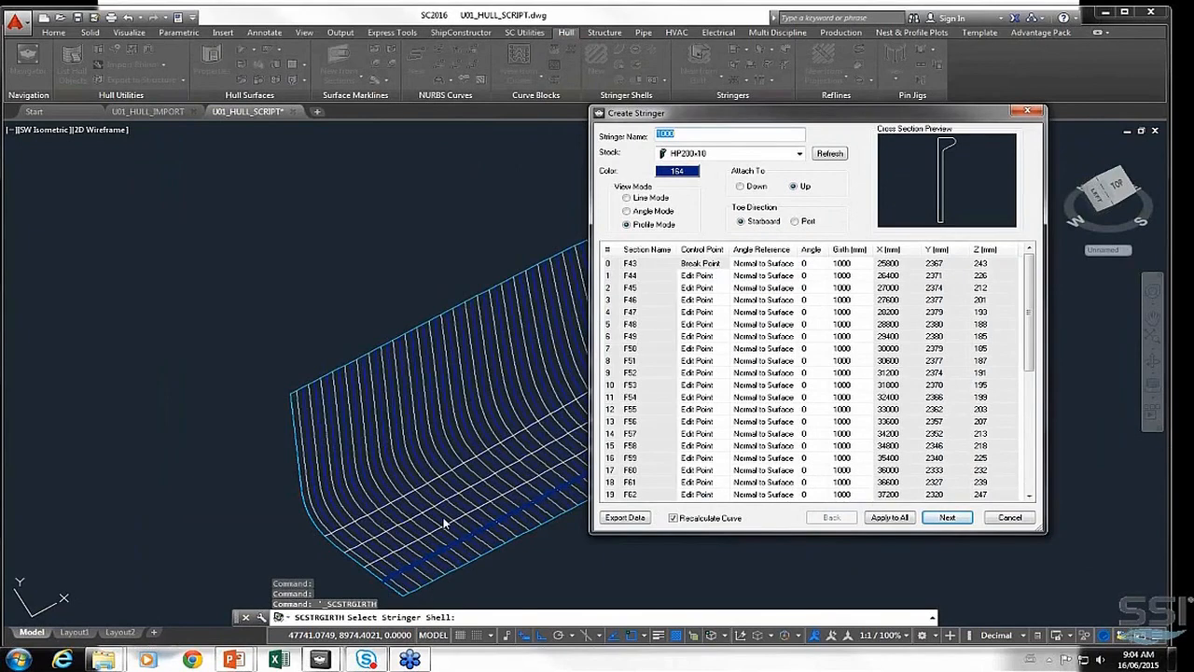
pyautogui.click(691, 172)
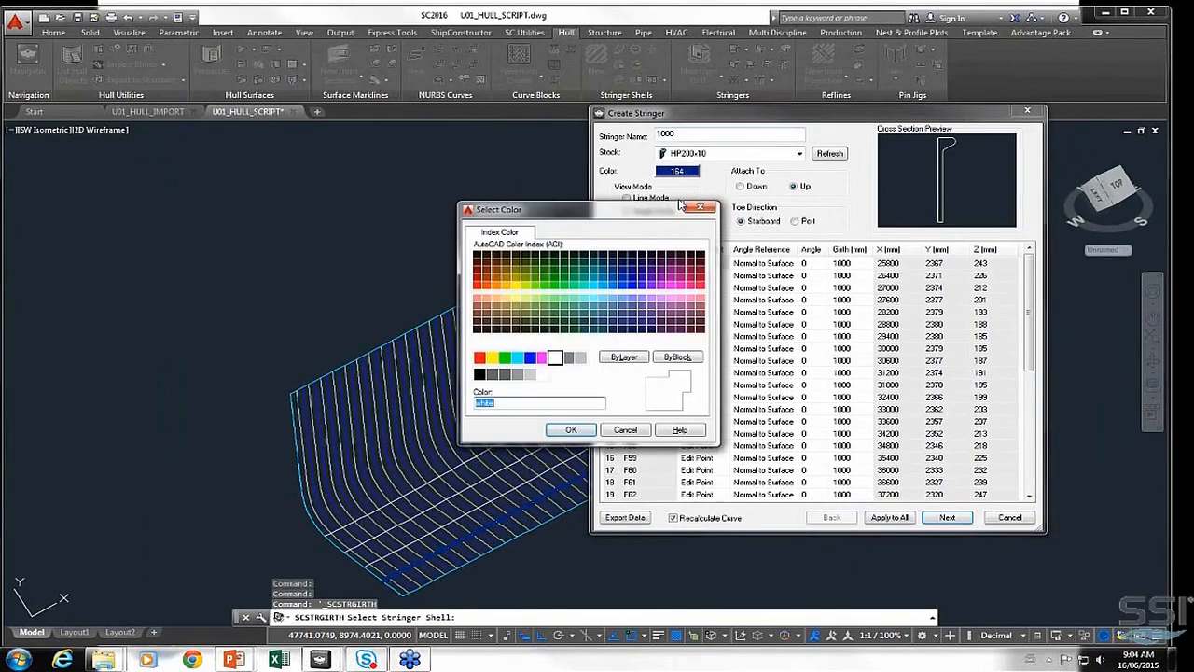
pyautogui.click(529, 357)
pyautogui.click(542, 358)
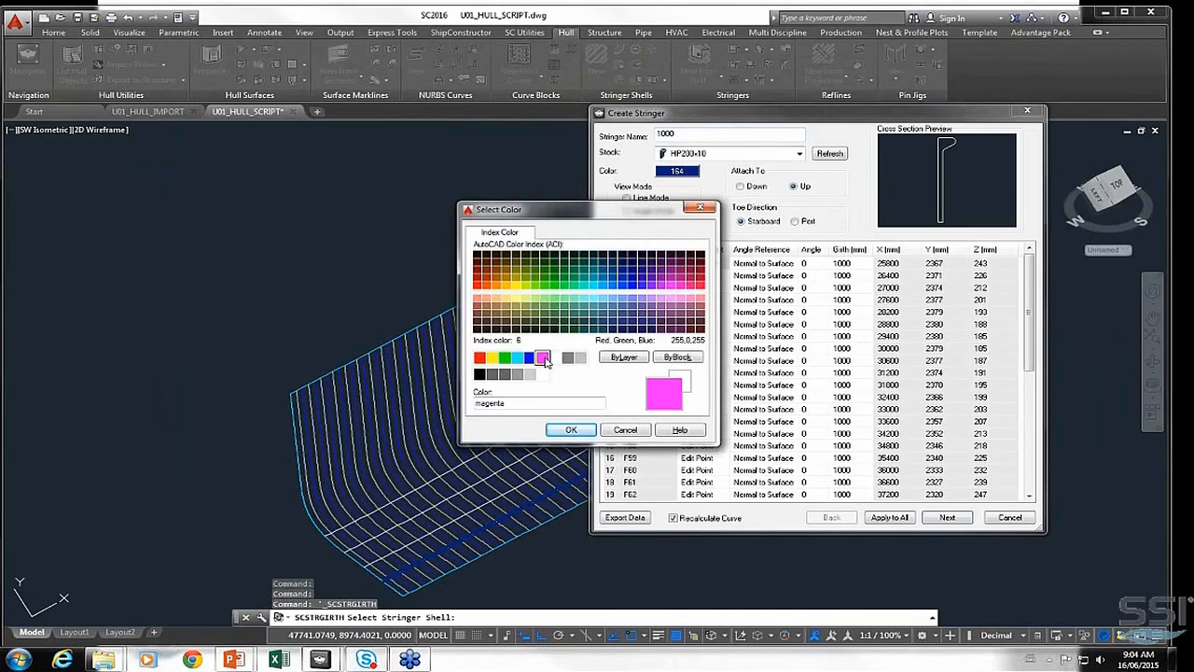
pyautogui.click(571, 430)
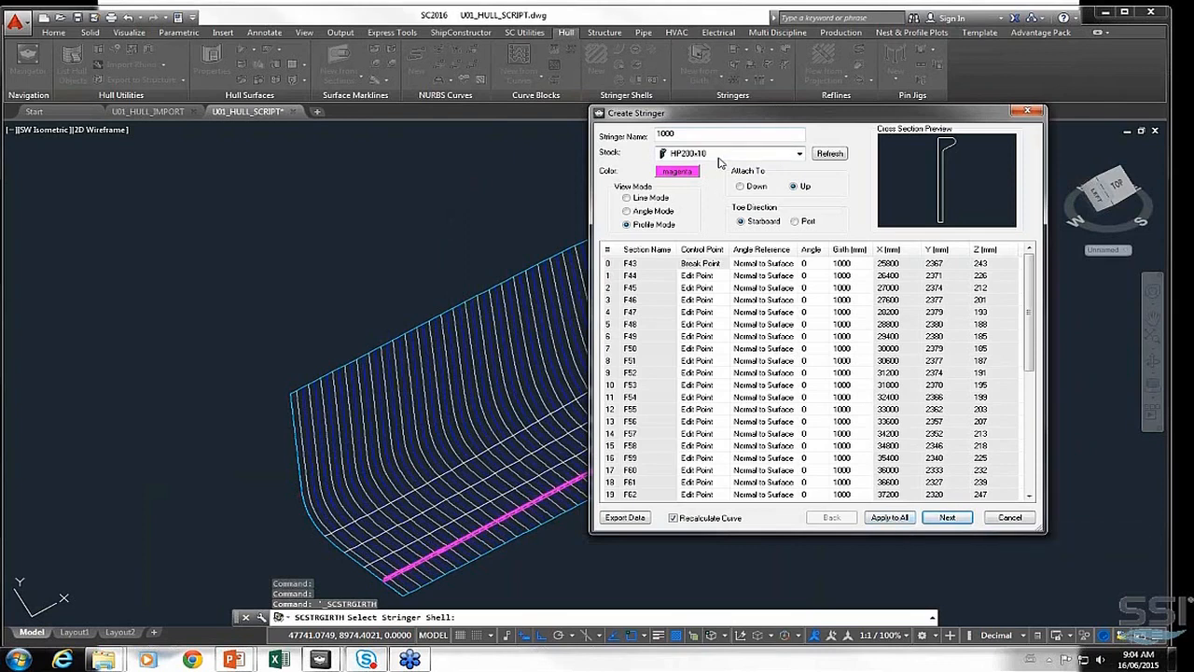
pyautogui.click(898, 520)
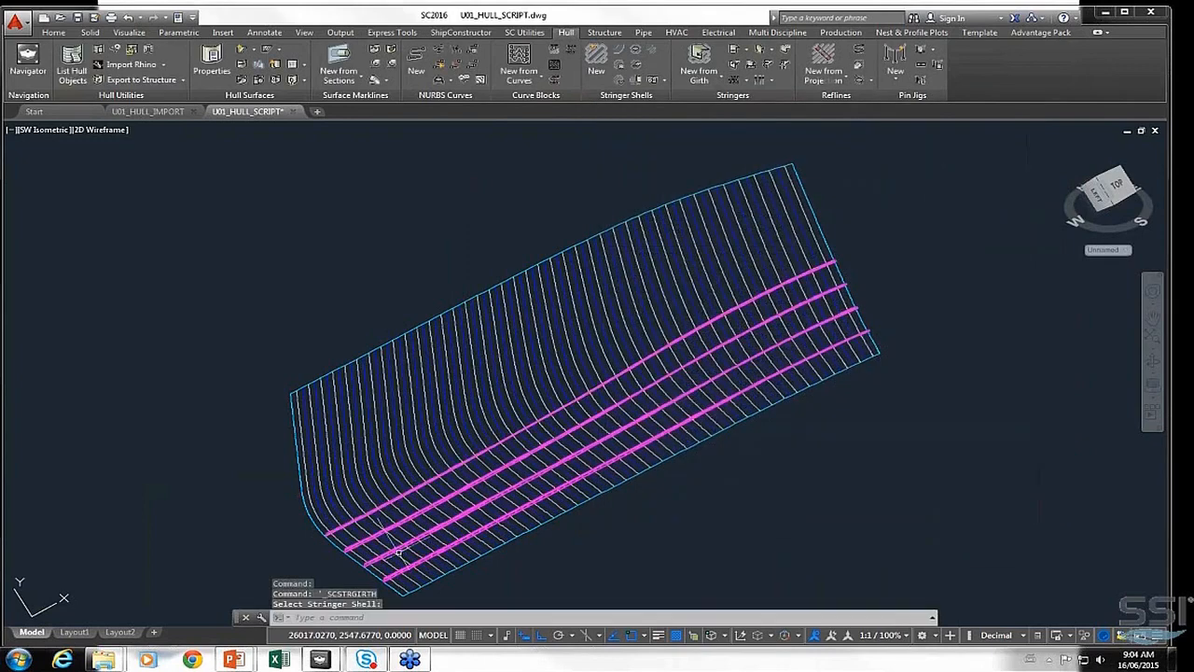
# Open the properties of the lowest stringer, 1000, and try attaching it Down before returning it to Up
pyautogui.scroll(4, 394, 540)
pyautogui.scroll(3, 488, 400)
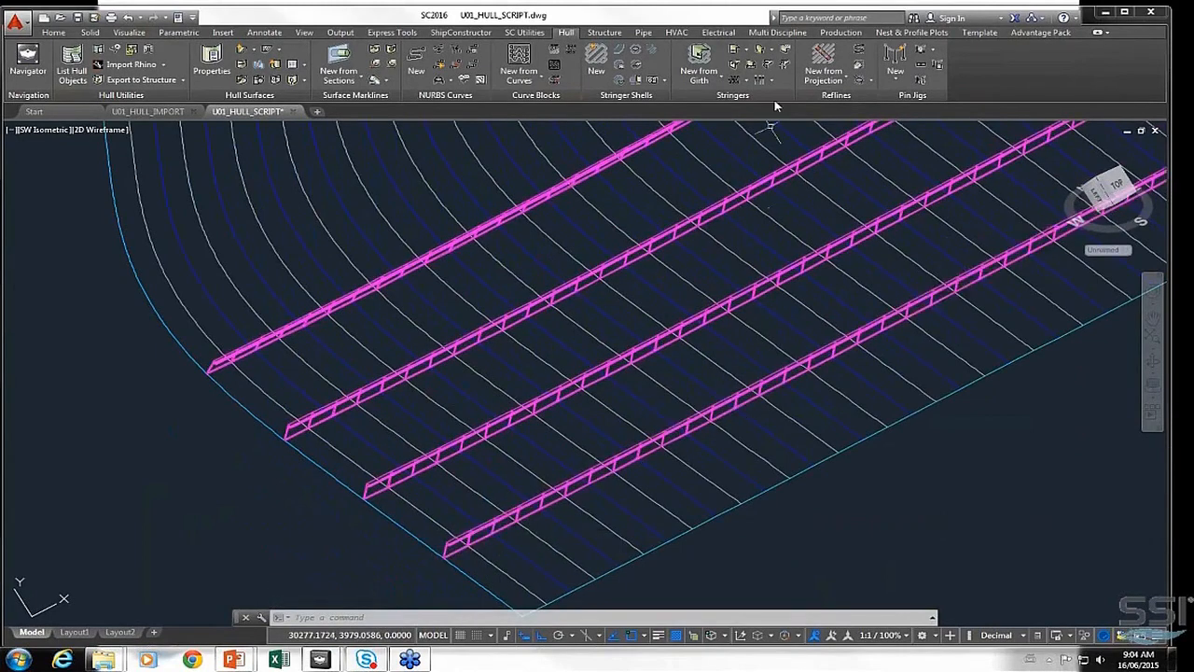
pyautogui.click(469, 537)
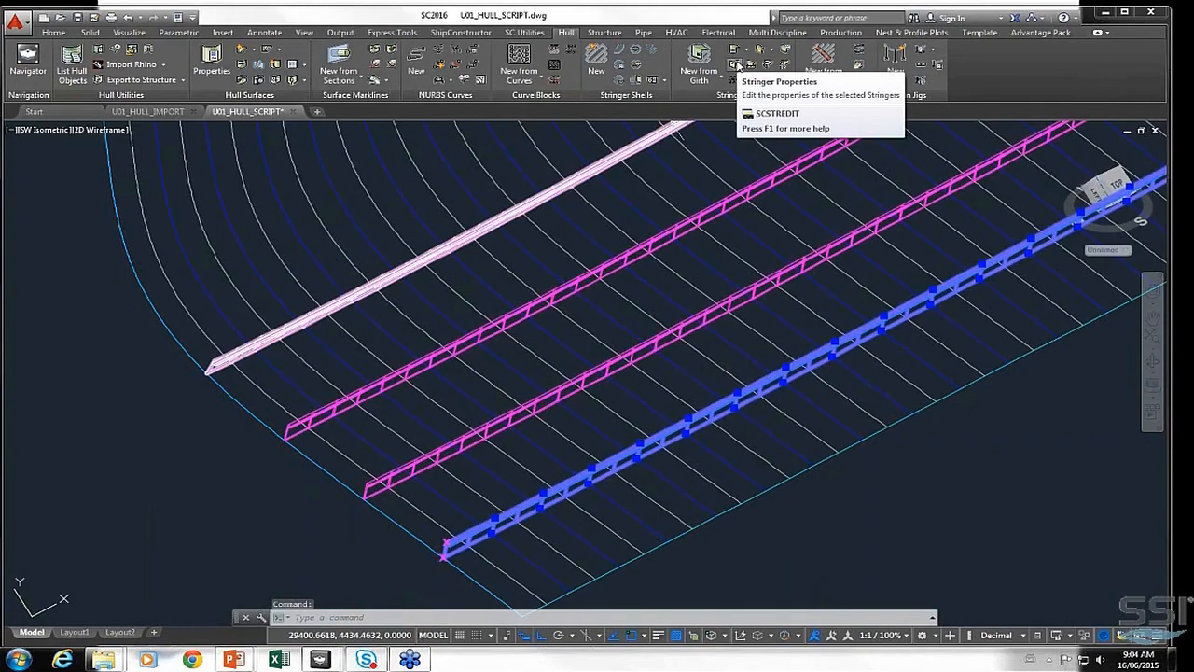
pyautogui.click(737, 63)
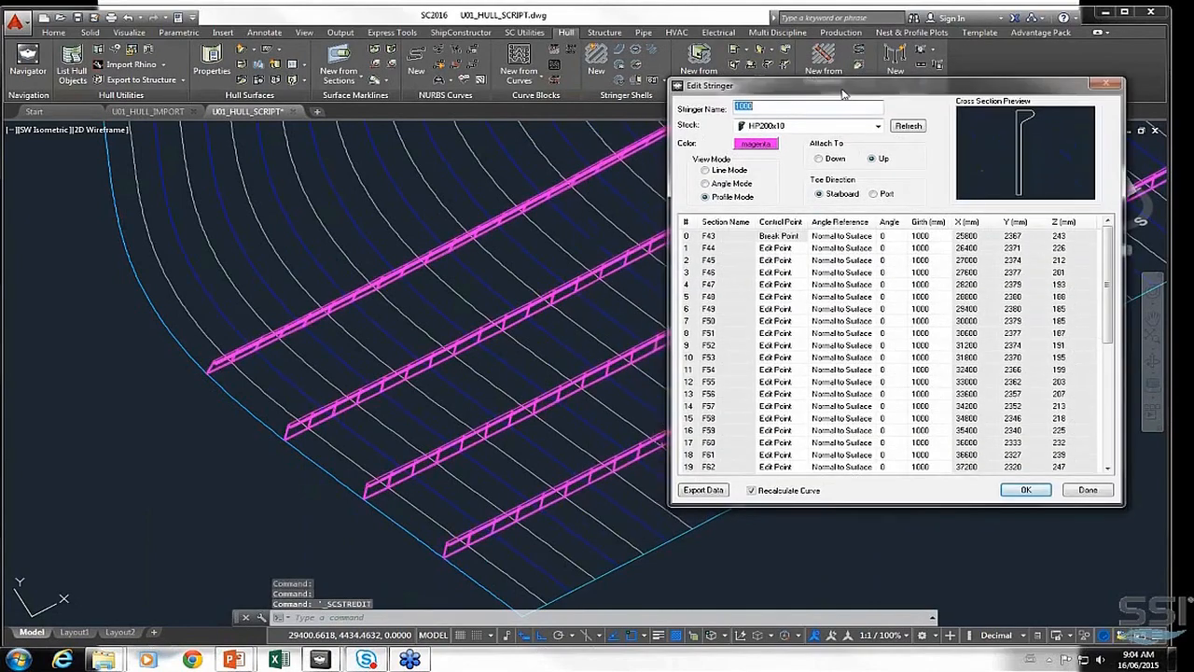
pyautogui.click(818, 159)
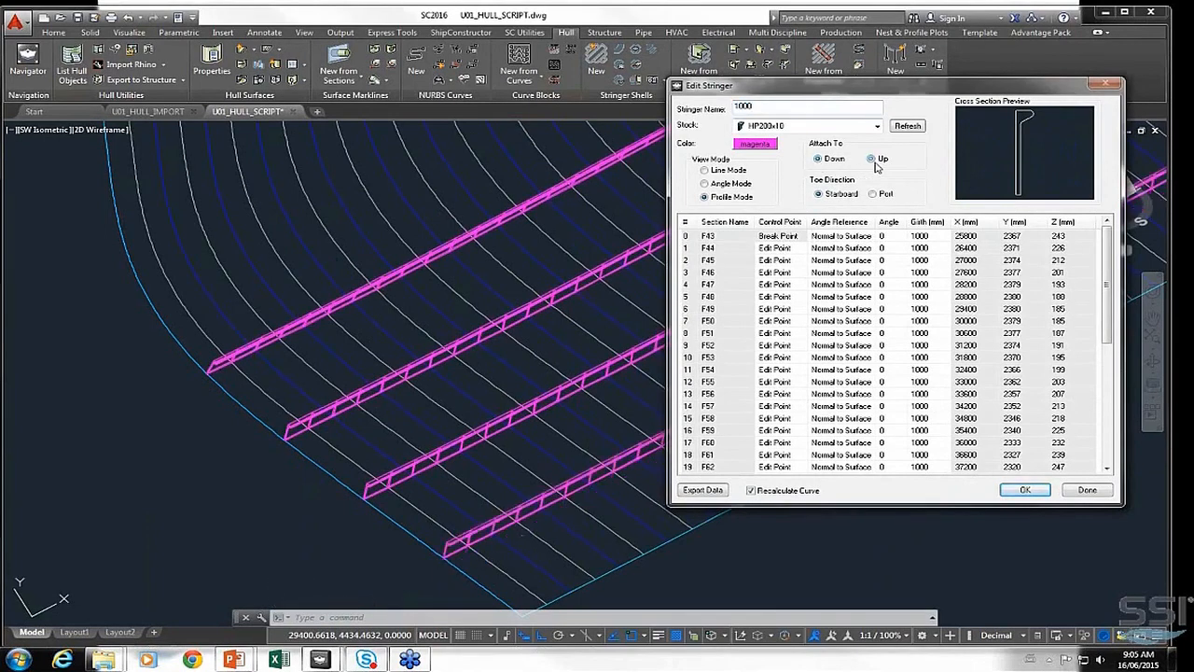
pyautogui.click(818, 158)
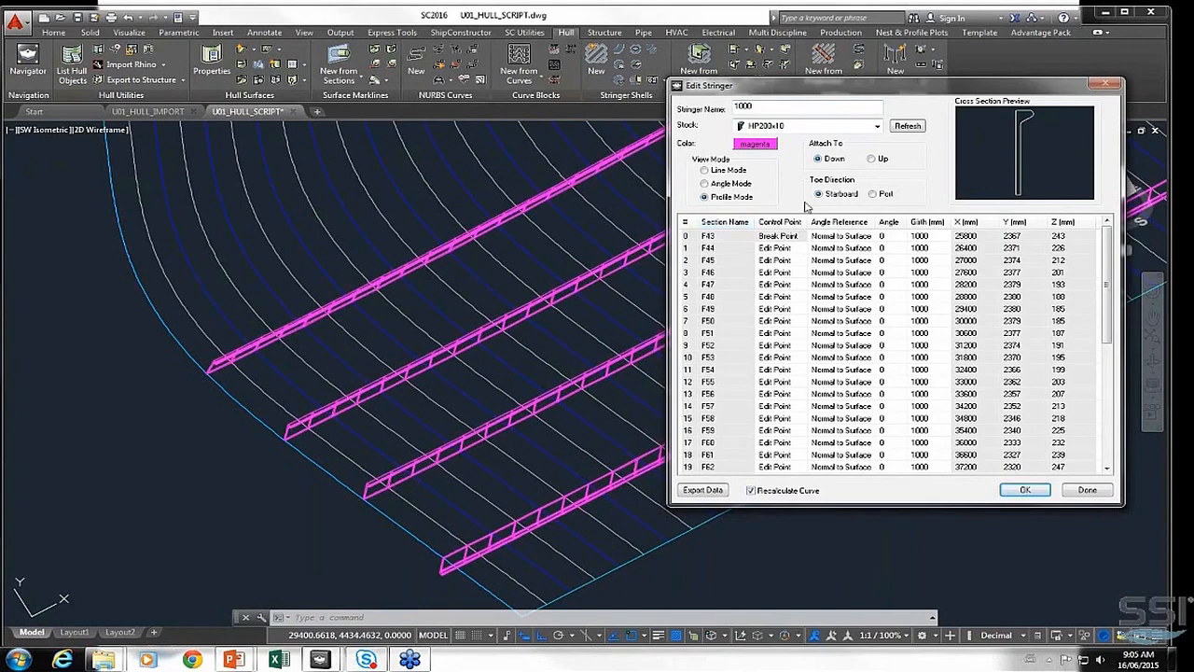
pyautogui.click(875, 160)
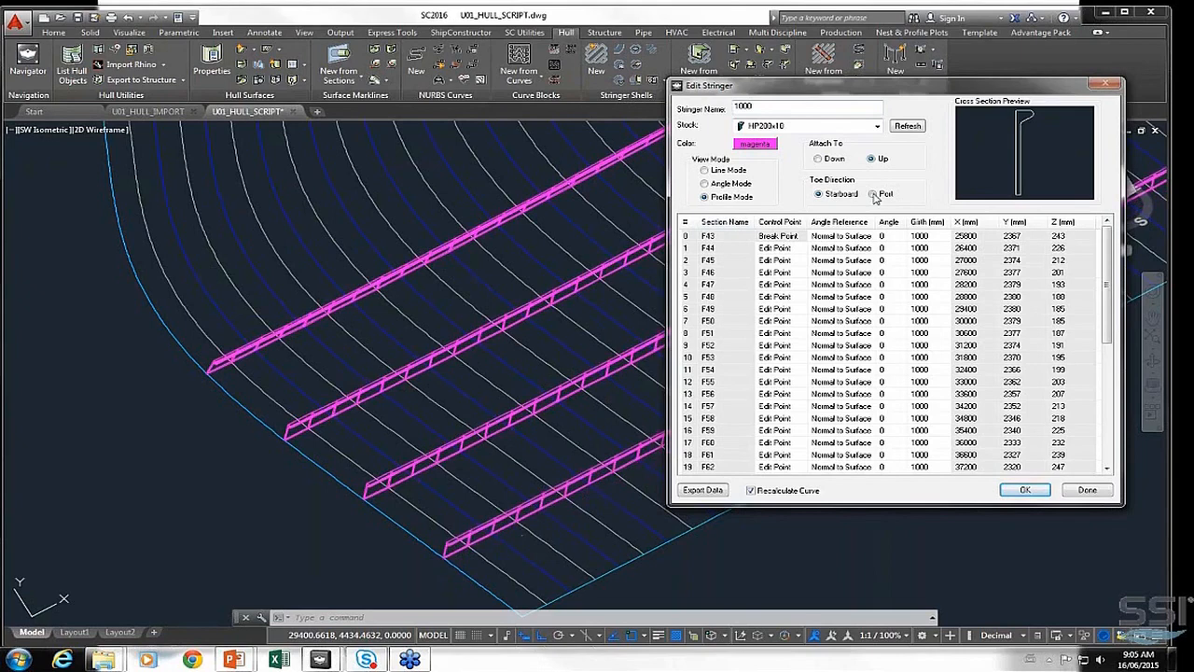
# Try the Port toe direction and the Angle and Line view modes, return to Starboard and Profile Mode, and close the stringer's properties
pyautogui.click(819, 194)
pyautogui.click(873, 194)
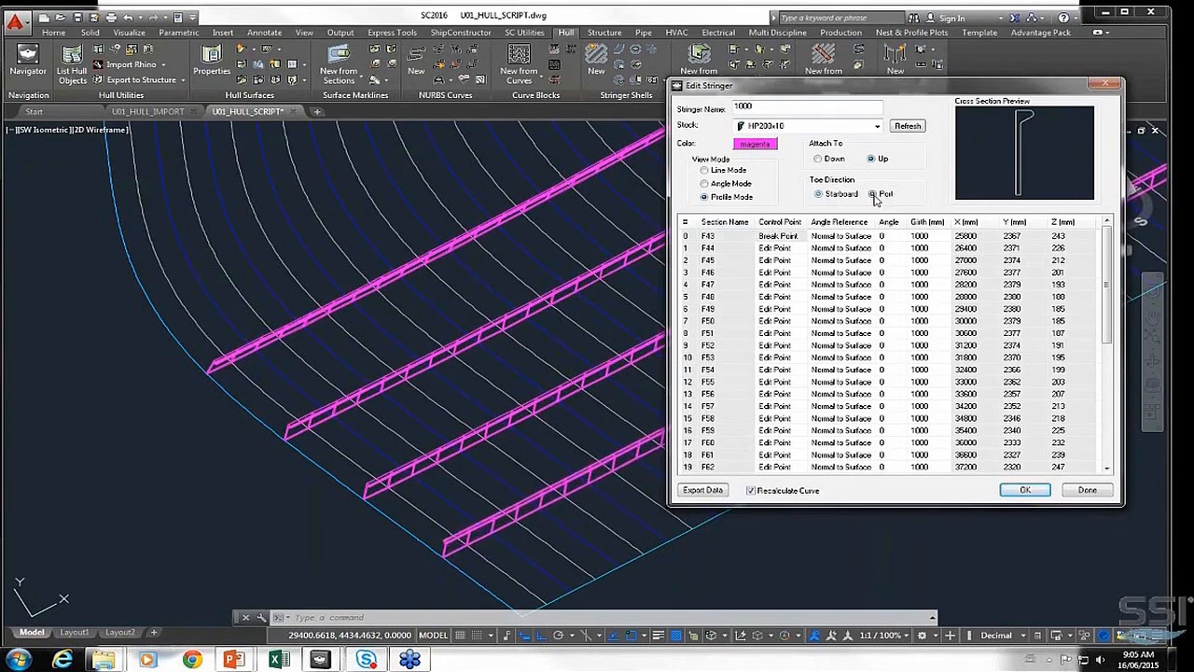
pyautogui.click(819, 195)
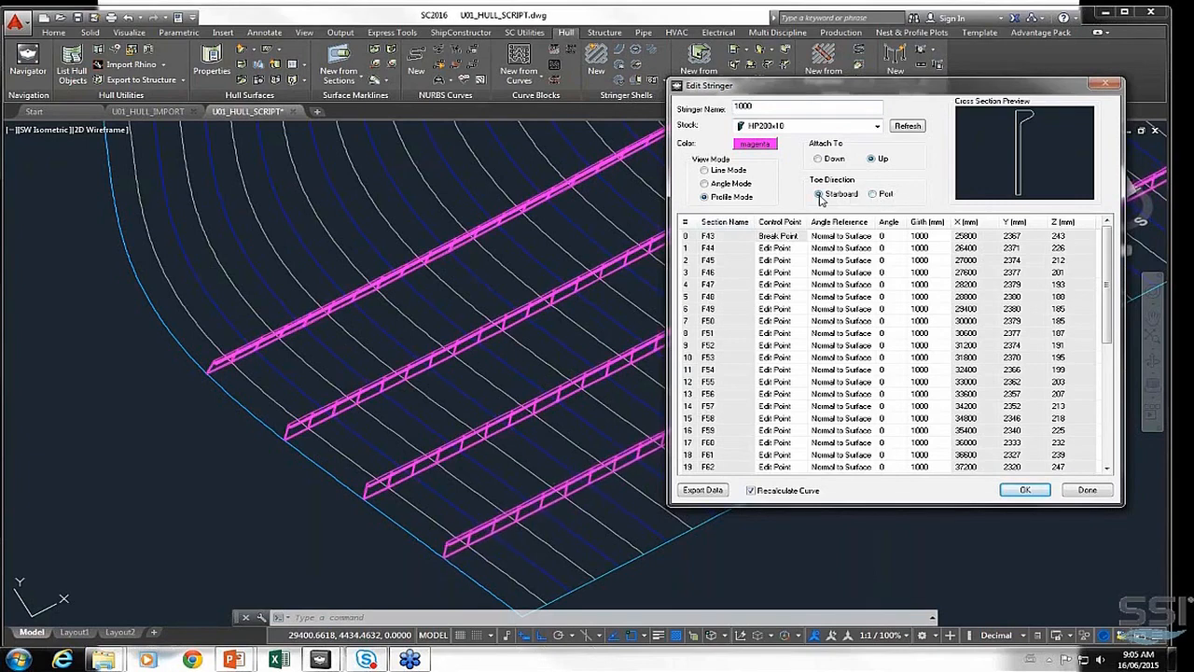
pyautogui.click(705, 184)
pyautogui.click(705, 170)
pyautogui.click(706, 197)
pyautogui.moveTo(893, 88); pyautogui.dragTo(494, 36)
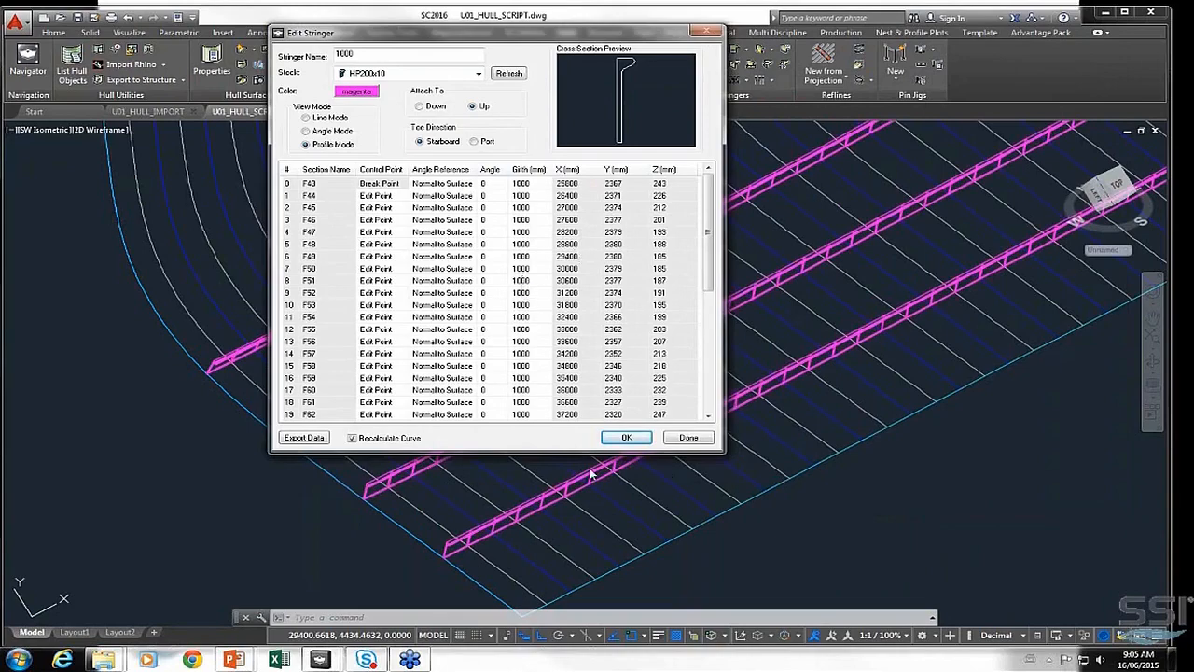
pyautogui.click(627, 438)
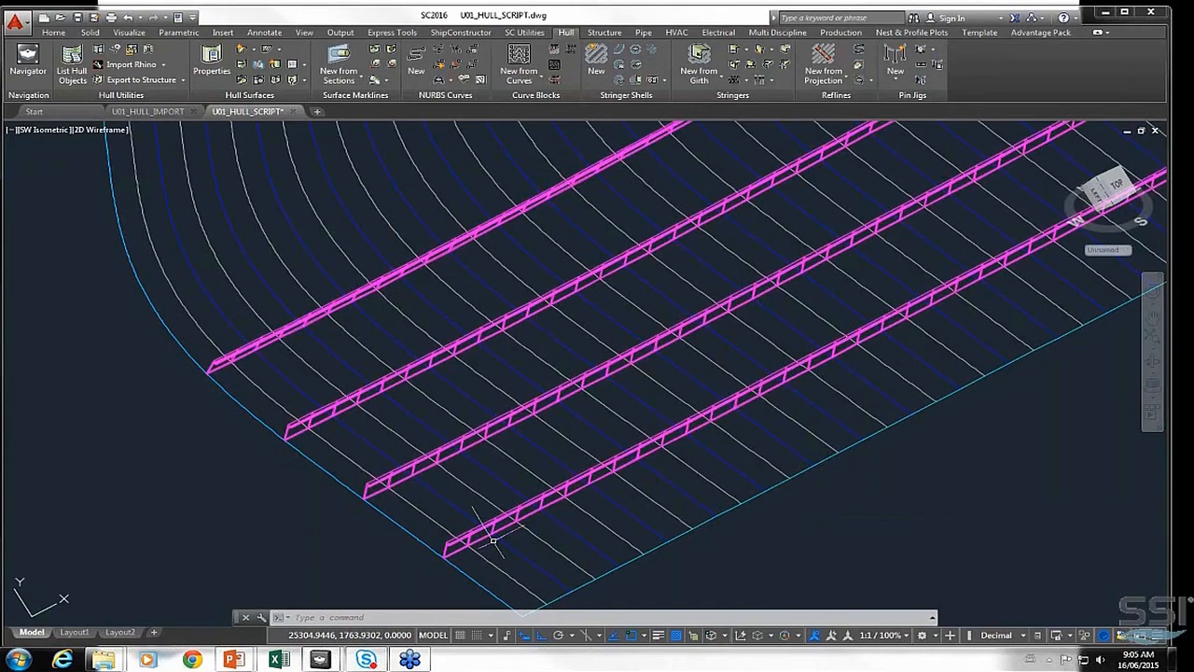
# Select the uppermost of the four magenta stringers on the hull surface
pyautogui.scroll(-5, 798, 322)
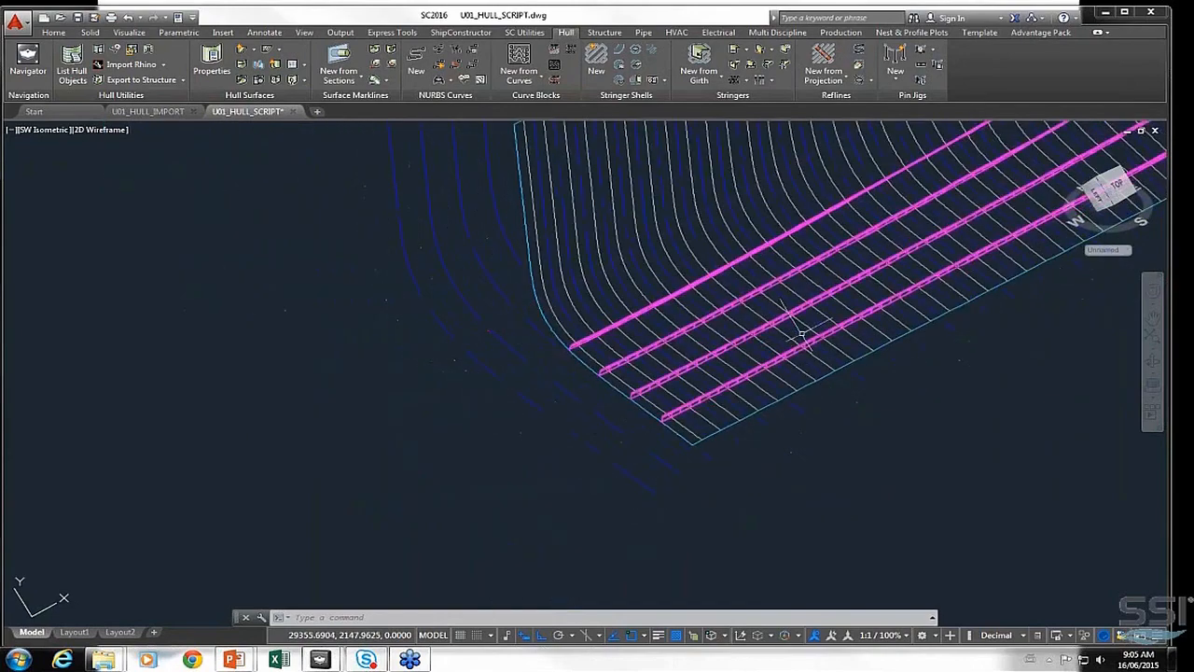
pyautogui.moveTo(961, 254); pyautogui.dragTo(621, 373, button='middle')
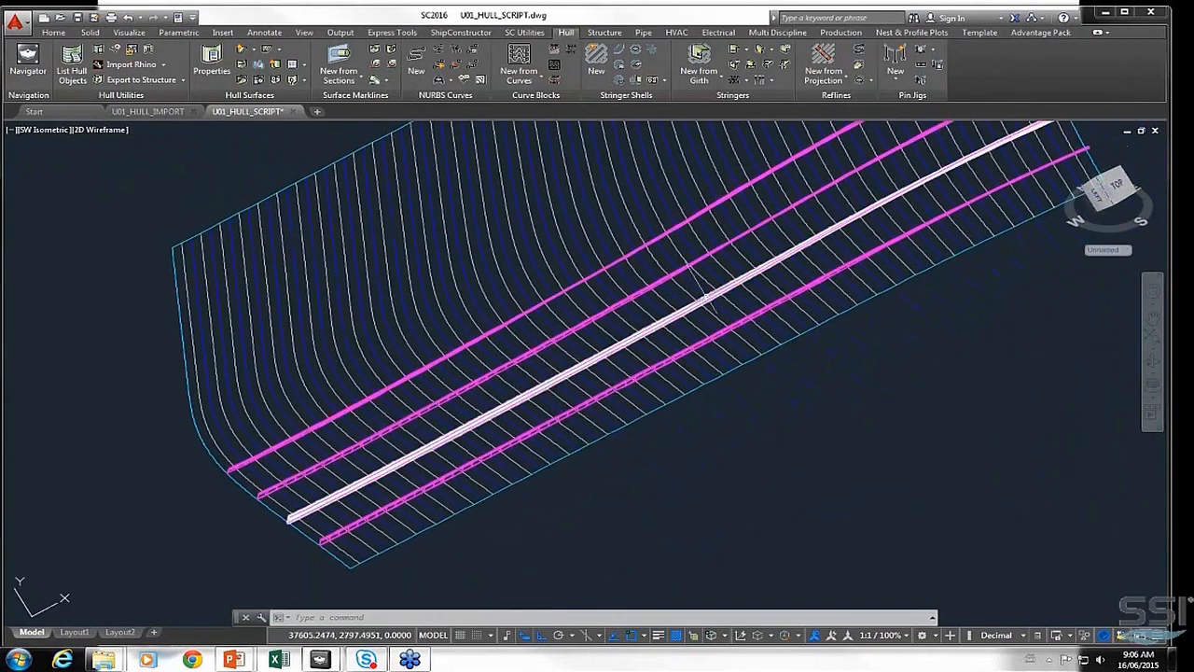
pyautogui.moveTo(707, 296); pyautogui.dragTo(667, 370, button='middle')
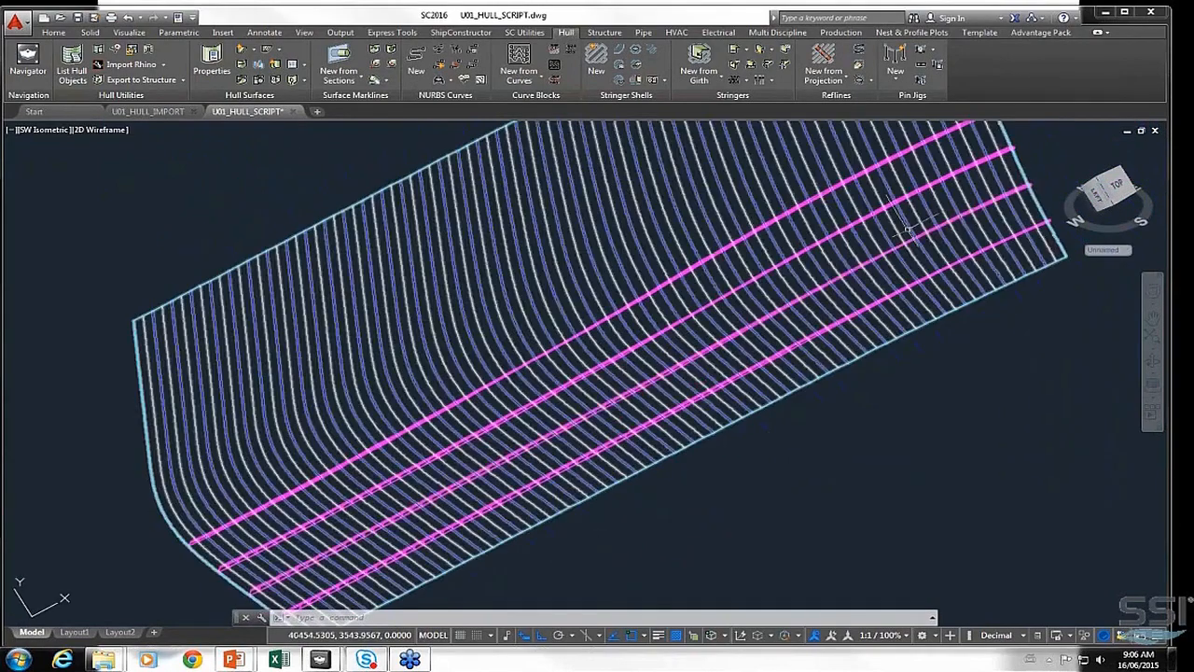
pyautogui.moveTo(928, 266); pyautogui.dragTo(871, 299, button='middle')
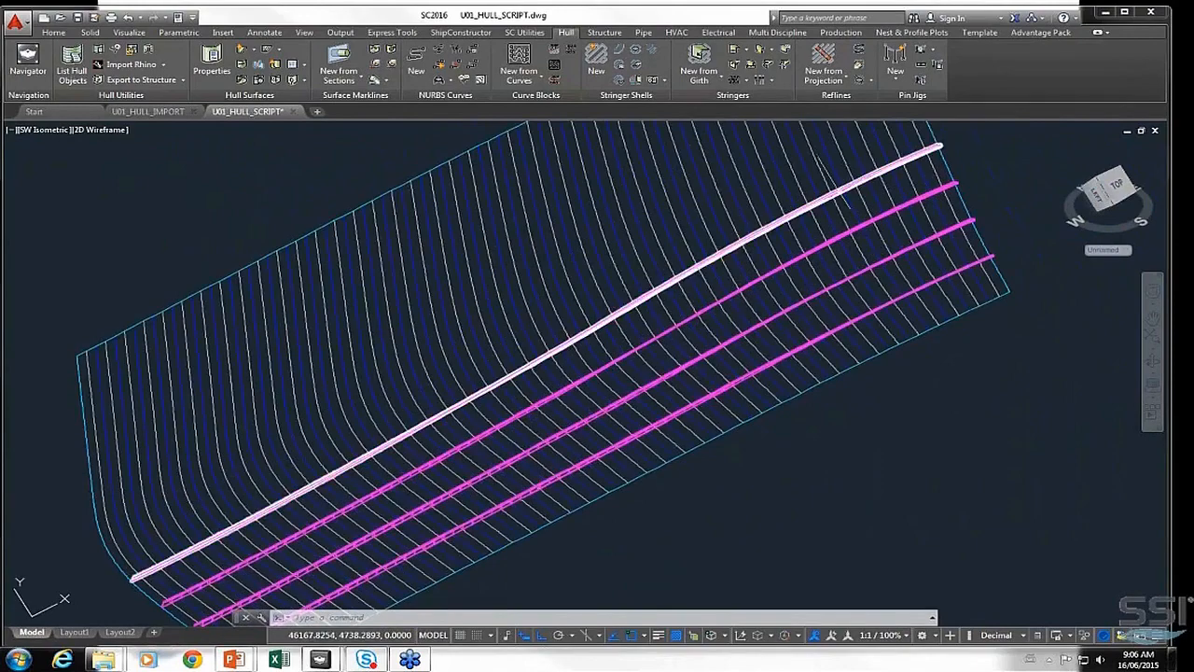
pyautogui.click(844, 189)
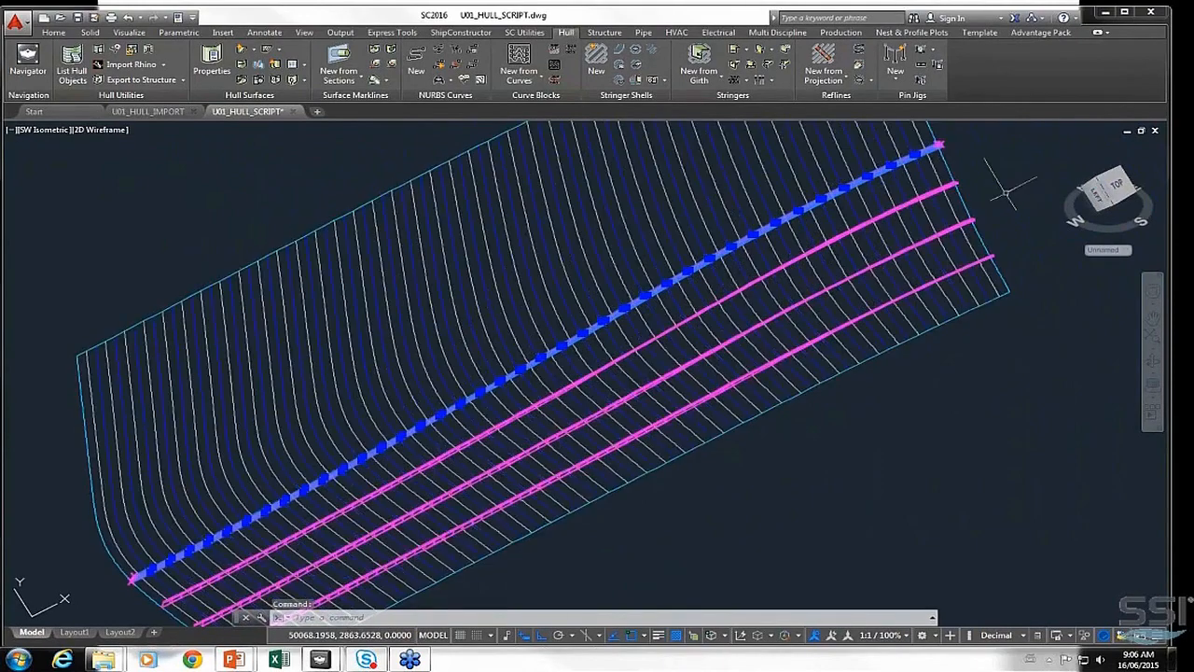
# Try stretching the selected stringer away from its line at a grip near its forward end, returning it to its original position
pyautogui.scroll(2, 933, 165)
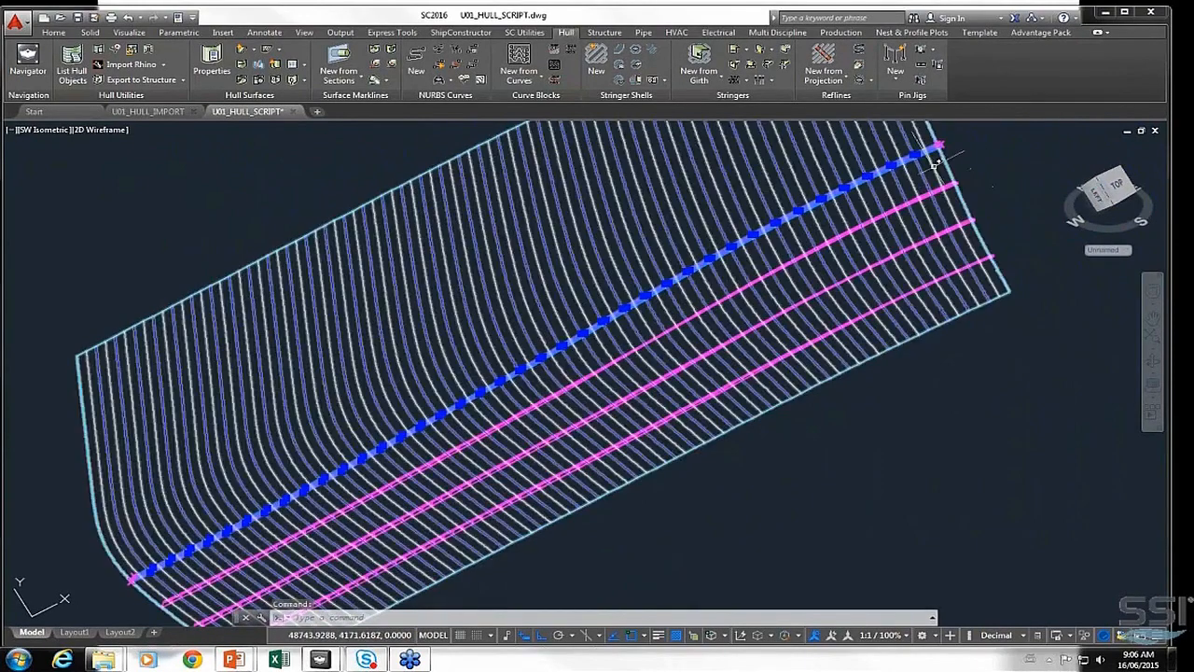
pyautogui.scroll(1, 933, 165)
pyautogui.moveTo(933, 160); pyautogui.dragTo(861, 227, button='middle')
pyautogui.scroll(1, 868, 224)
pyautogui.scroll(1, 868, 224)
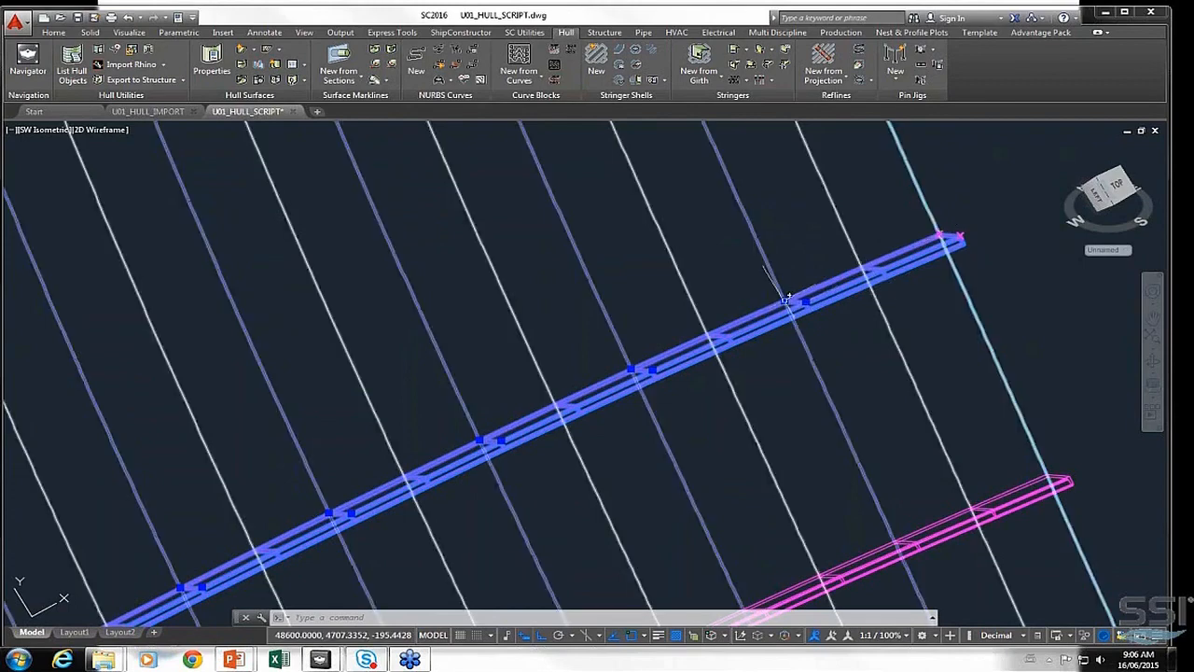
pyautogui.click(784, 301)
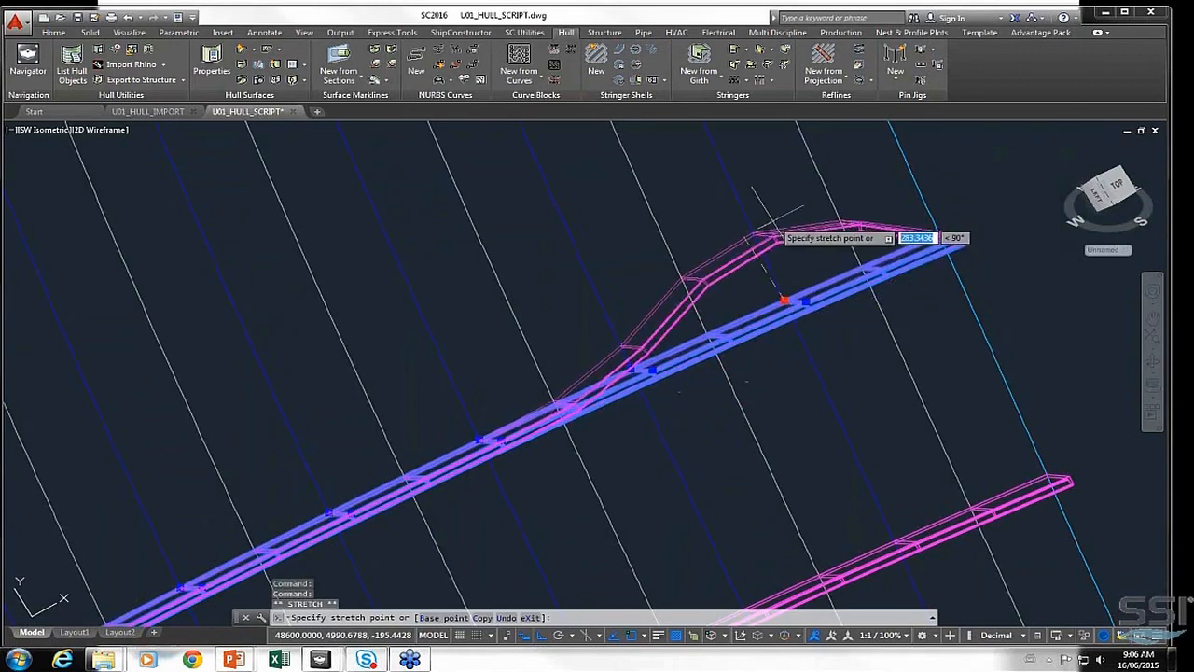
pyautogui.click(785, 300)
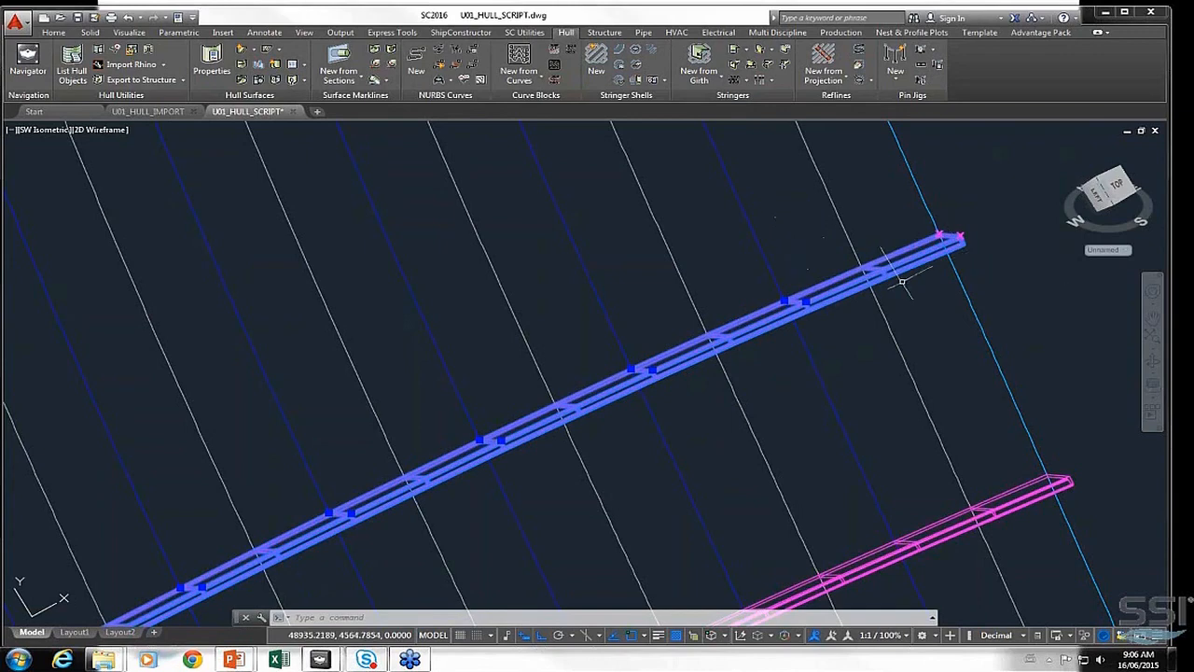
# Open the uppermost stringer for editing and set the angle reference of its last section, F82, to Horizontal
pyautogui.click(736, 68)
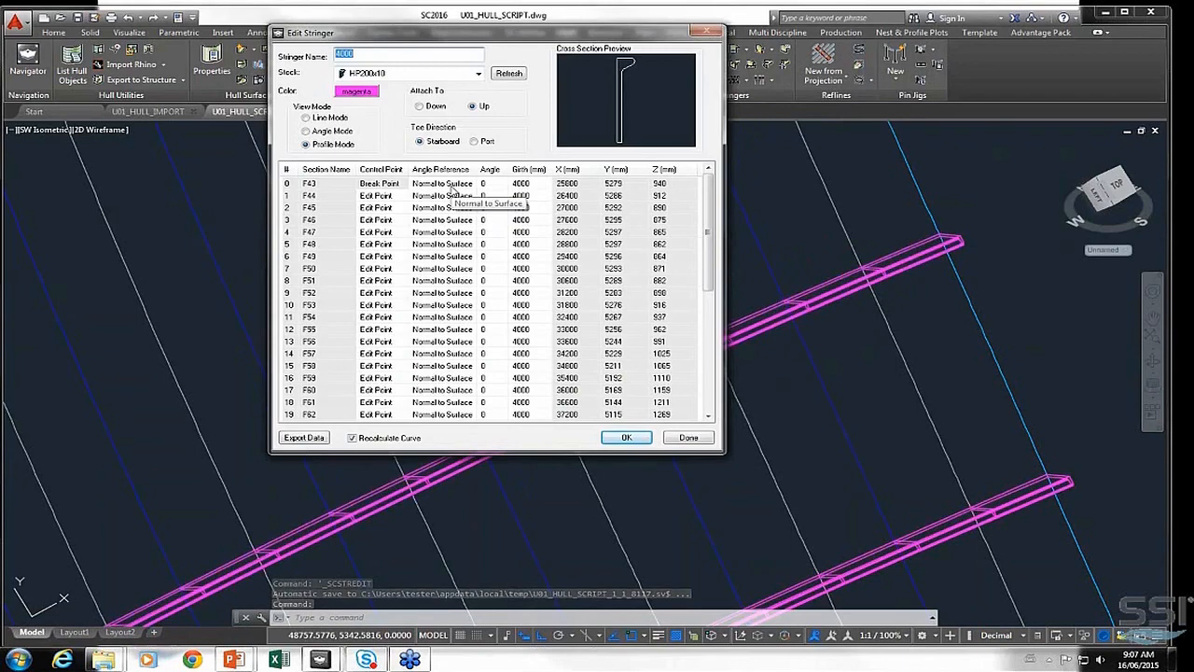
pyautogui.moveTo(716, 236); pyautogui.dragTo(714, 364)
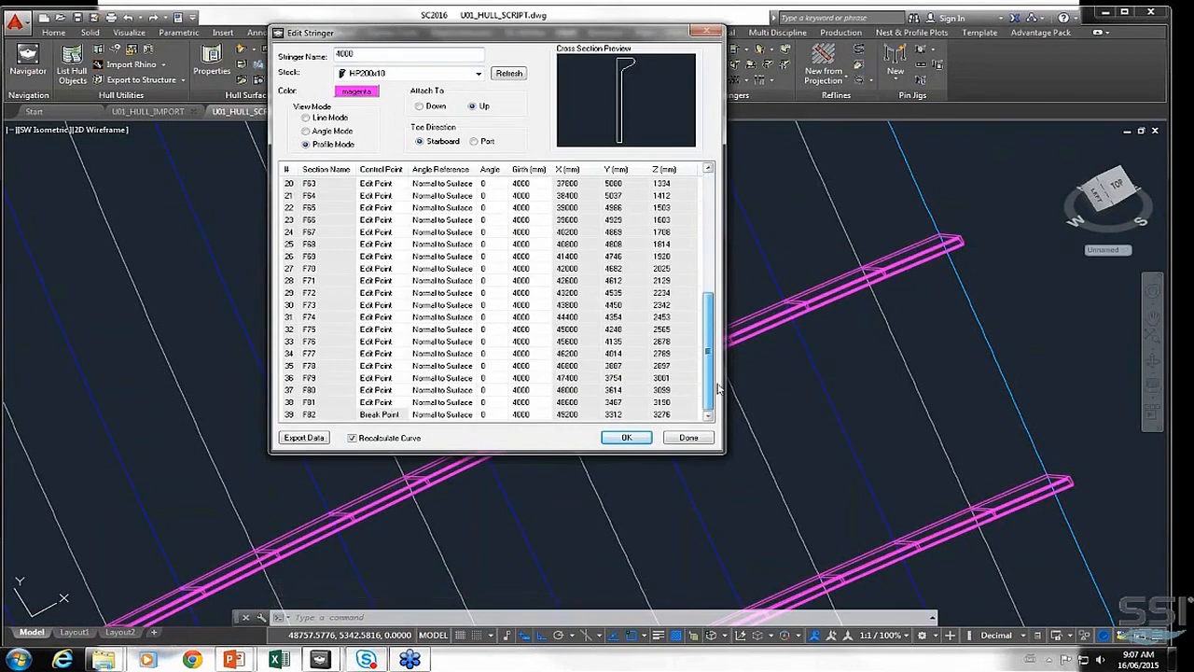
pyautogui.click(451, 417)
pyautogui.click(456, 418)
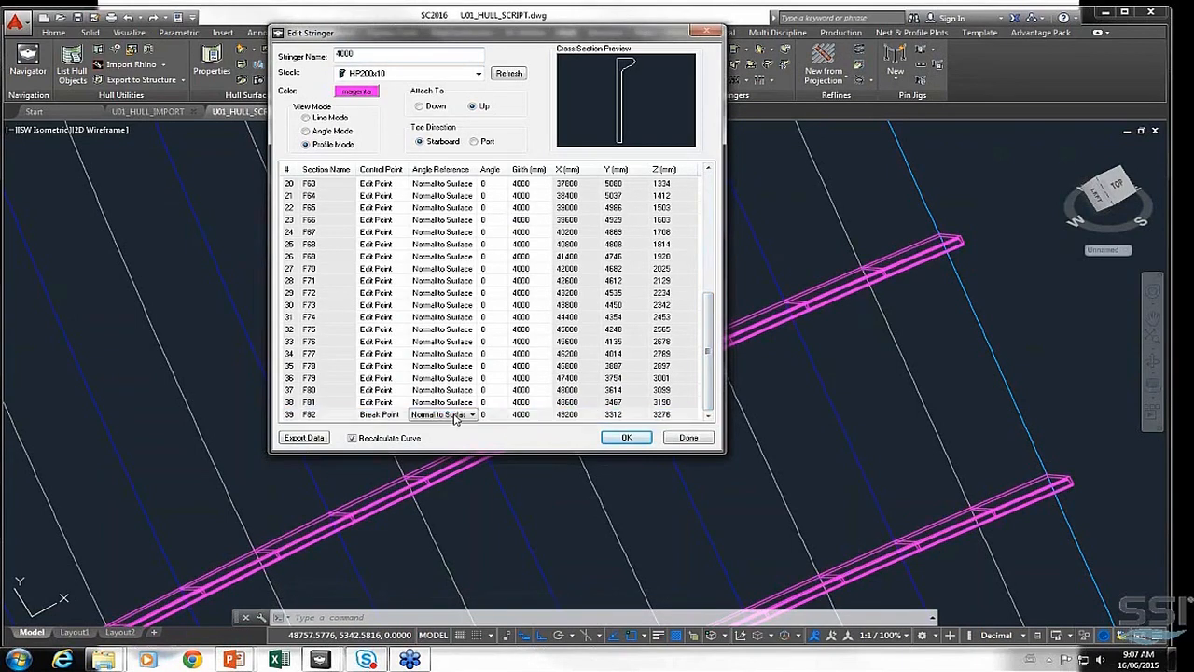
pyautogui.click(455, 418)
pyautogui.click(455, 438)
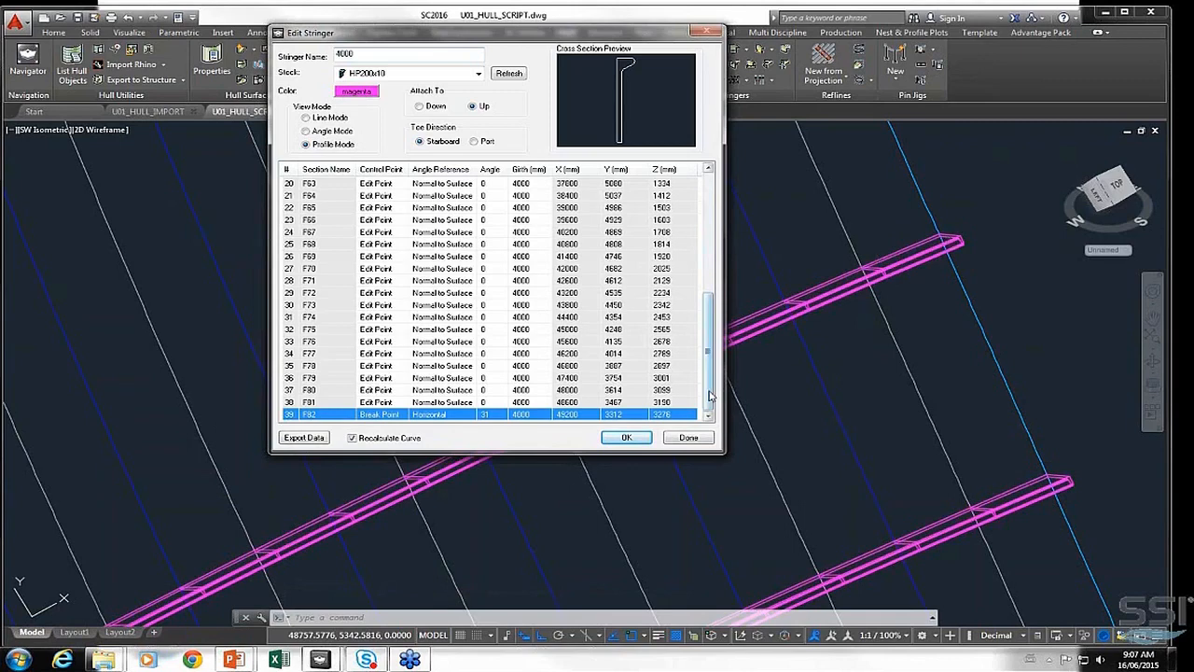
# Set the angle of the stringer's last section, F82, to 0
pyautogui.moveTo(709, 396); pyautogui.dragTo(722, 261)
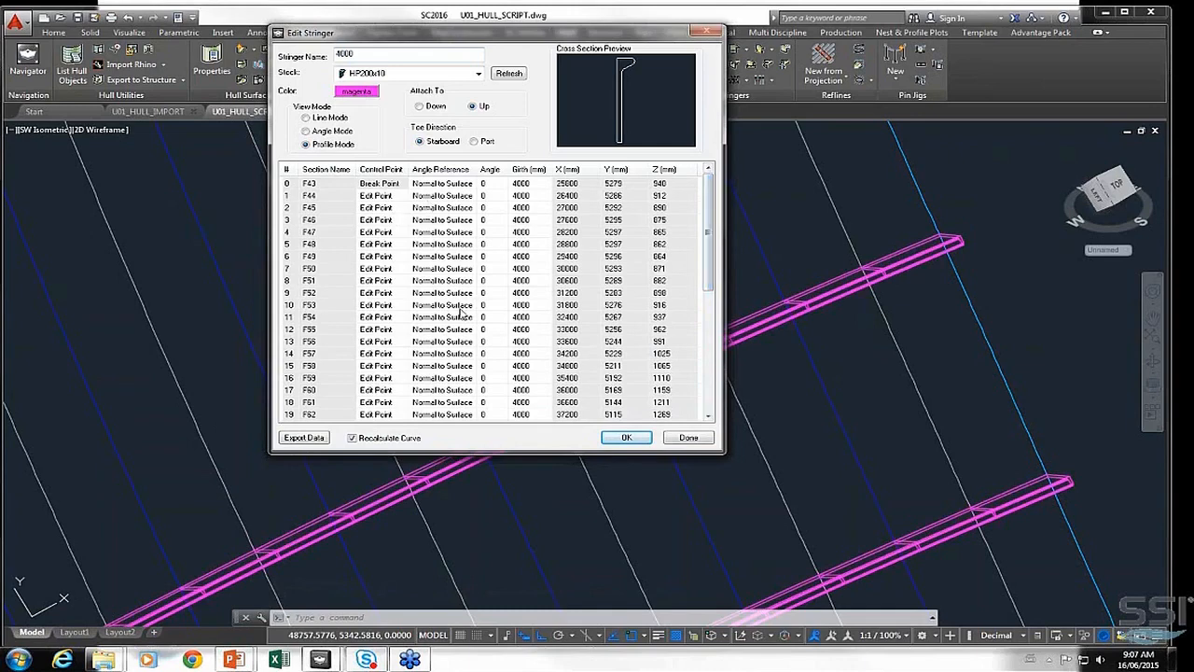
pyautogui.moveTo(709, 257); pyautogui.dragTo(707, 387)
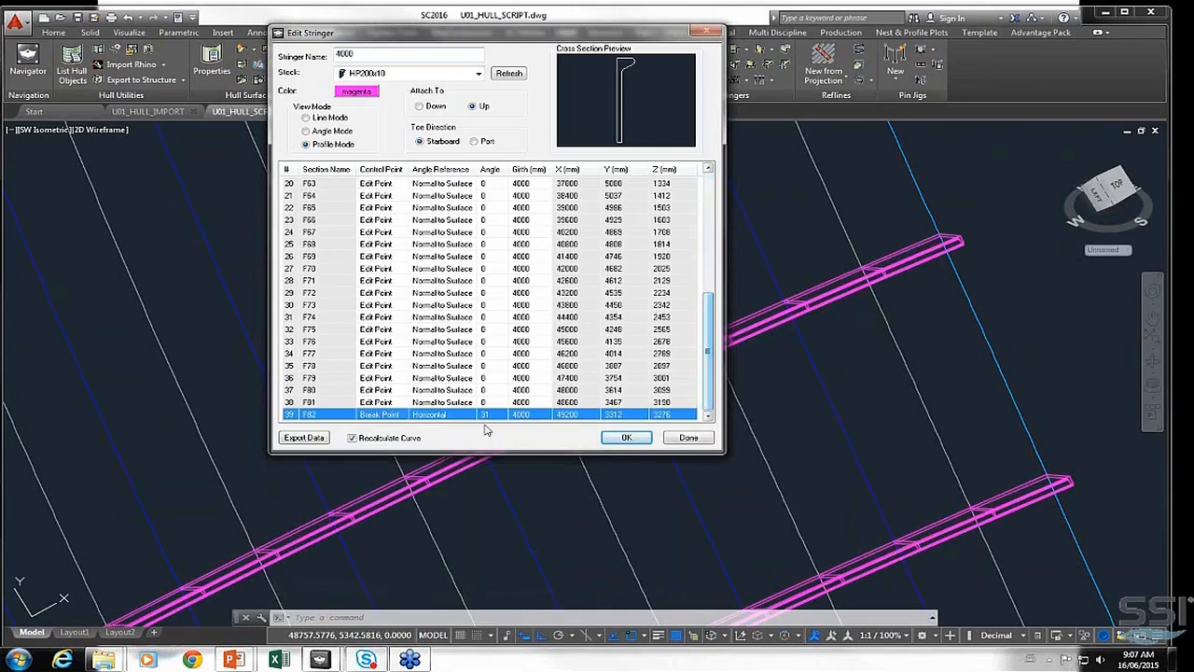
pyautogui.doubleClick(492, 415)
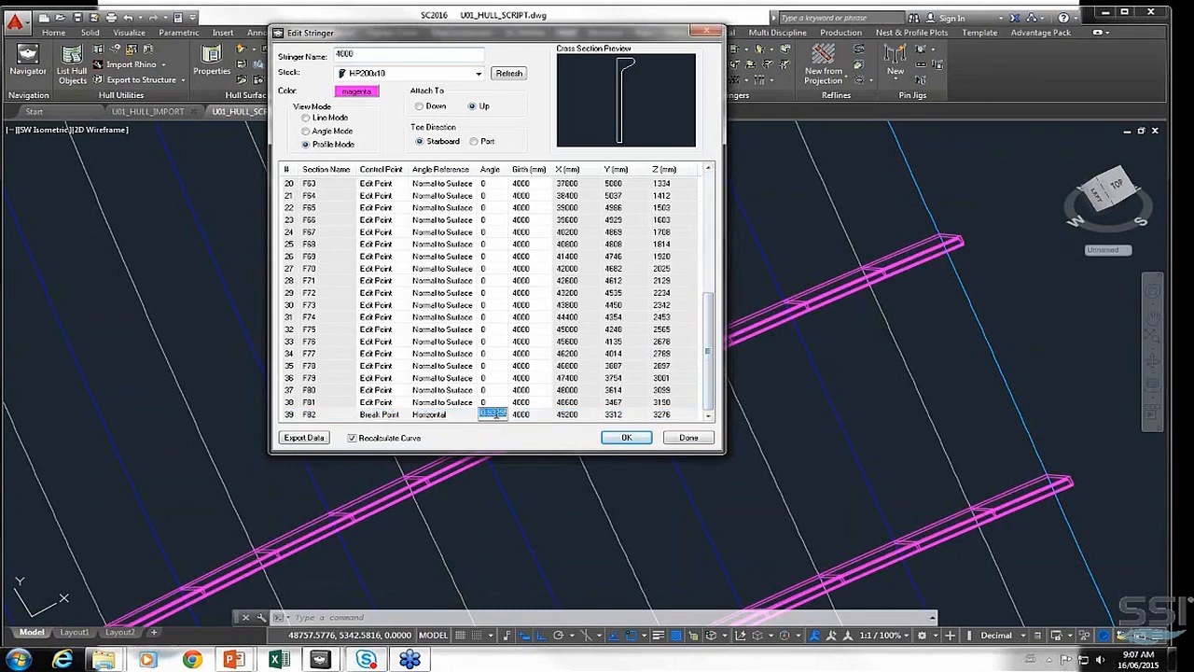
pyautogui.press('Return')
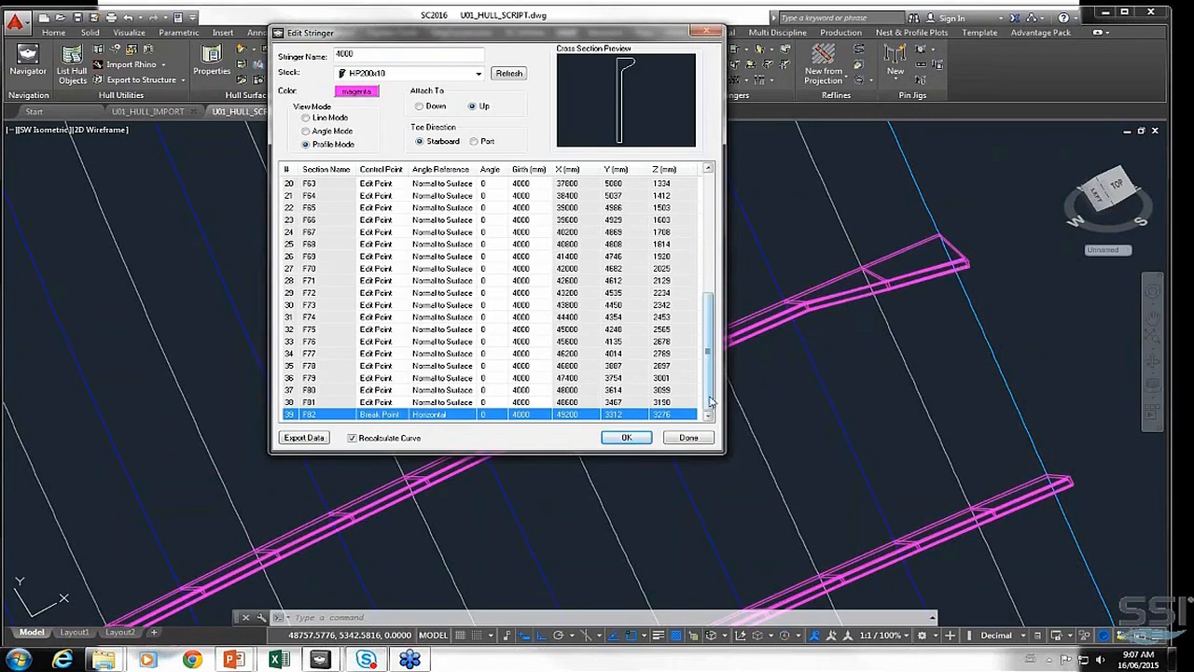
# Evenly distribute the angle between sections F43 and F82 across all of the stringer's sections and accept the edits
pyautogui.moveTo(709, 398); pyautogui.dragTo(709, 242)
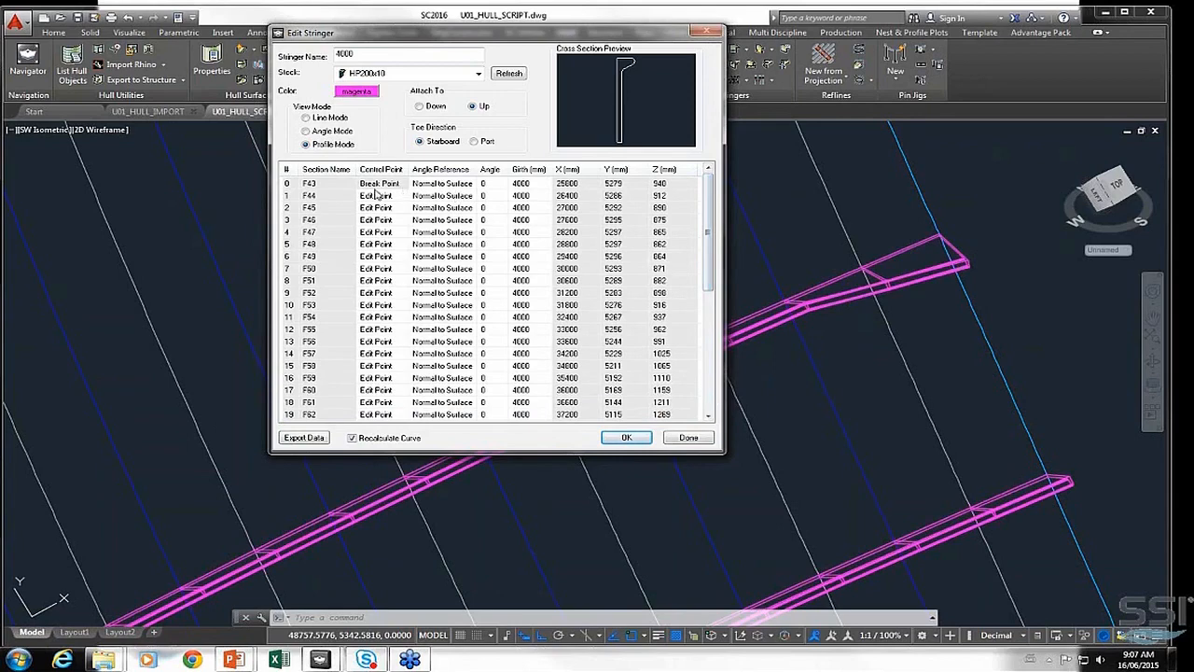
pyautogui.click(323, 188)
pyautogui.moveTo(709, 206); pyautogui.dragTo(714, 385)
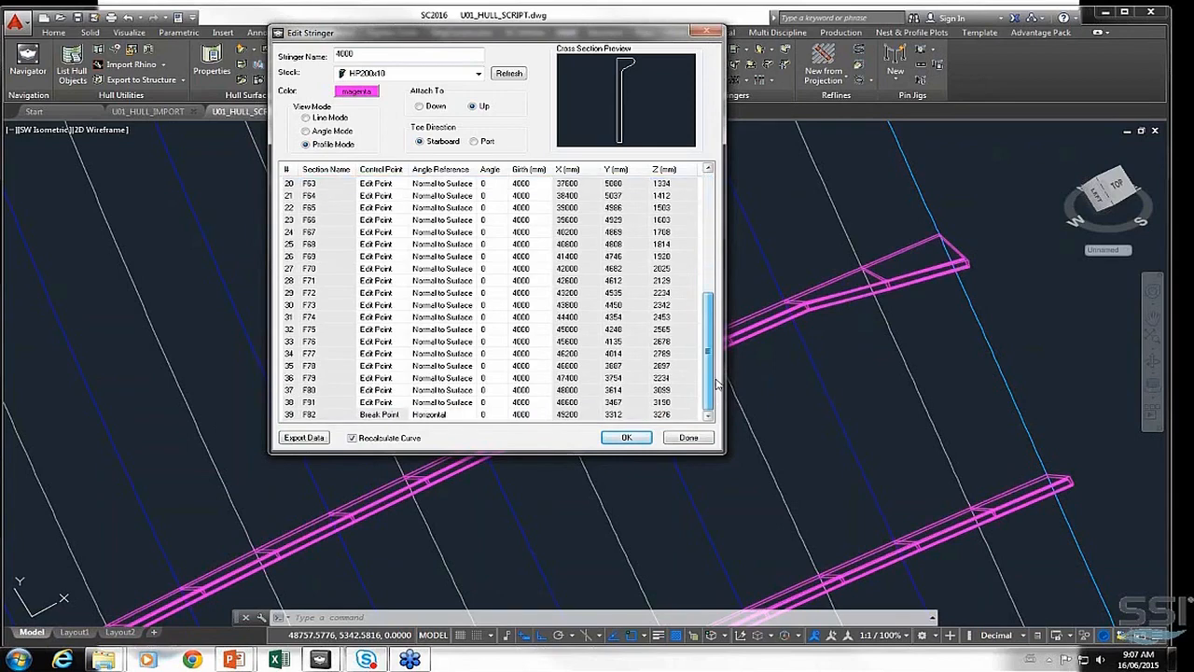
pyautogui.keyDown('shift'); pyautogui.click(308, 414); pyautogui.keyUp('shift')
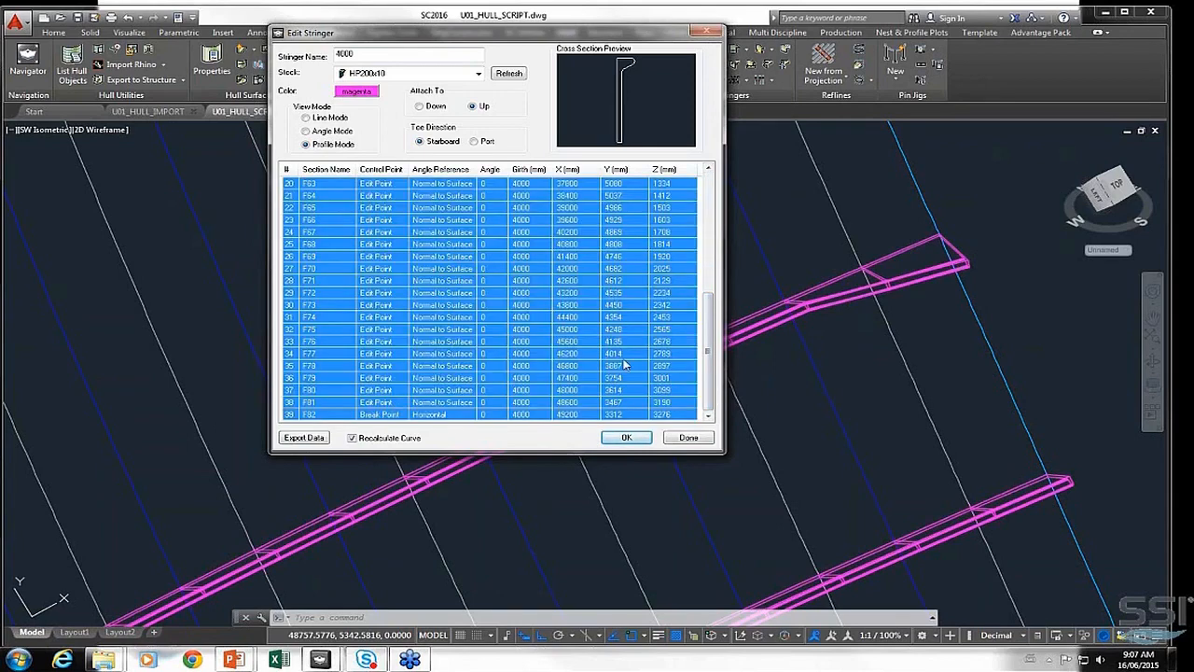
pyautogui.moveTo(706, 383); pyautogui.dragTo(706, 248)
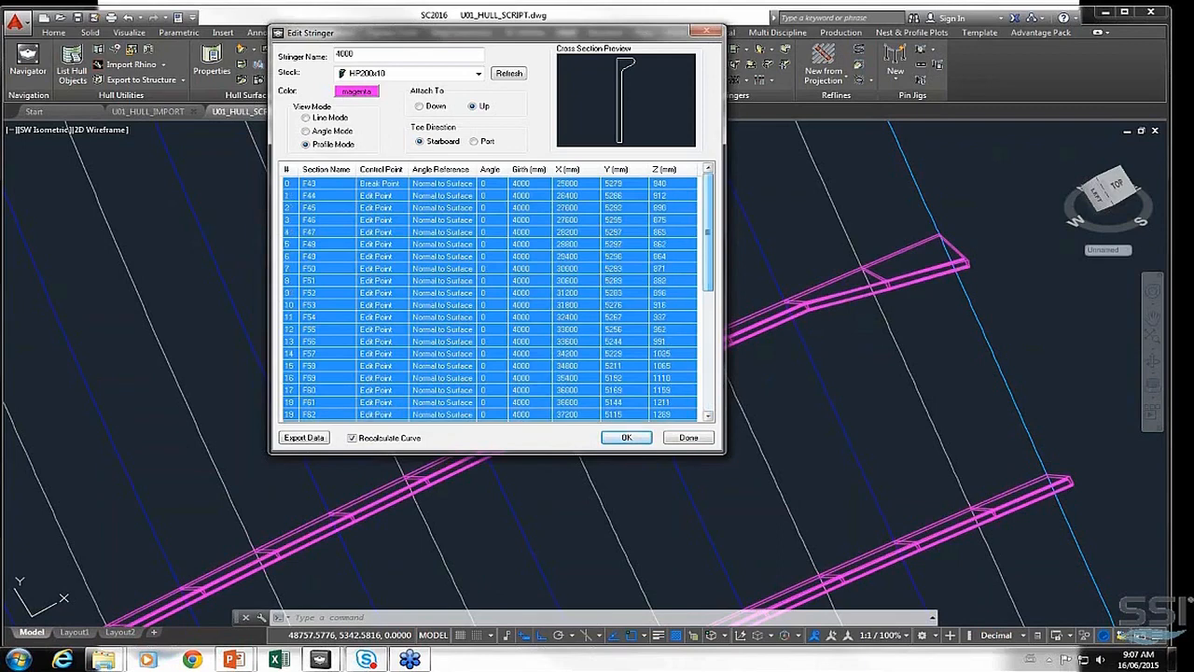
pyautogui.rightClick(497, 186)
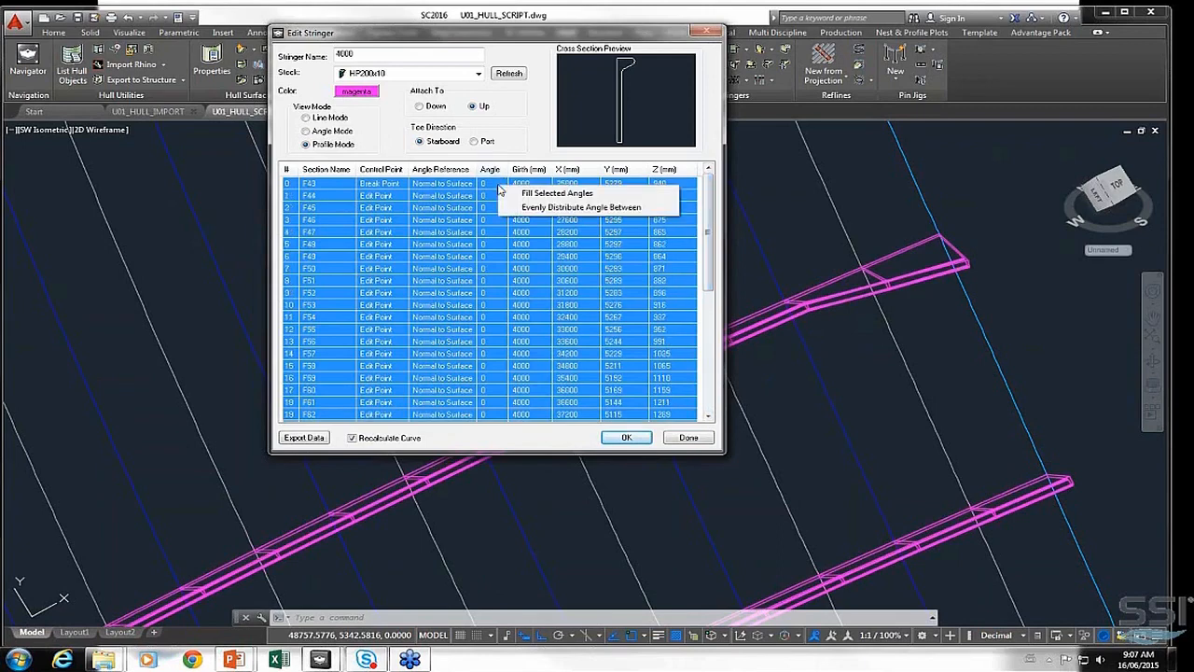
pyautogui.click(554, 207)
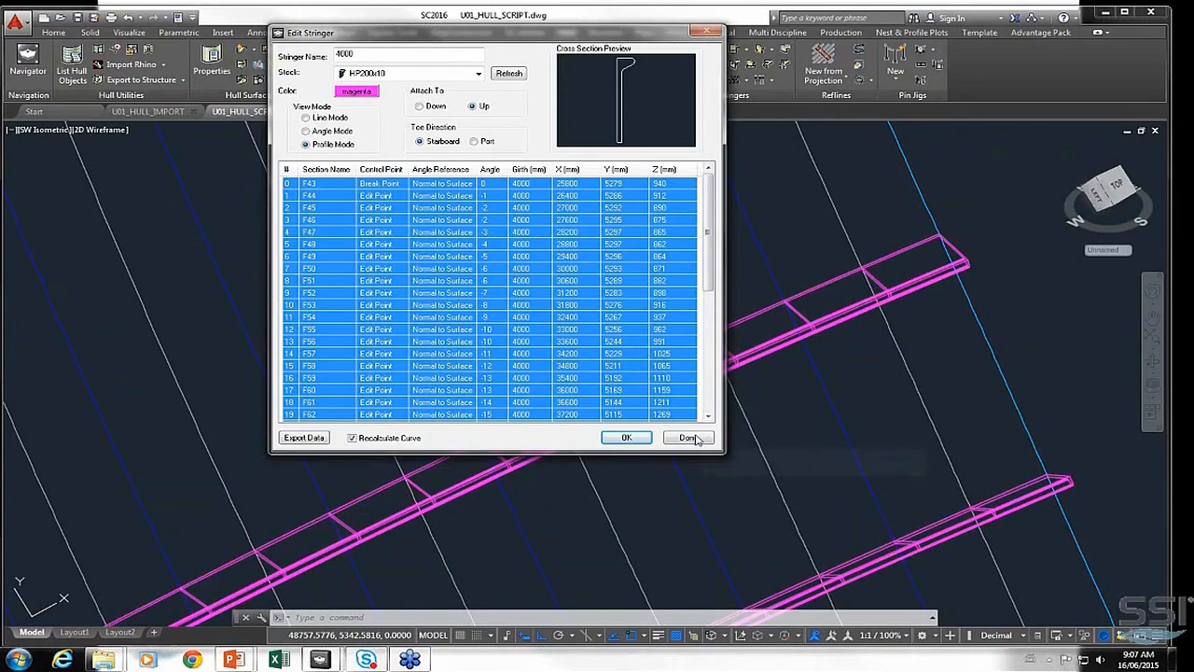
pyautogui.click(626, 438)
# Set a lower 3D viewpoint from the same aft corner and examine the twist along the uppermost stringer
pyautogui.keyDown('shift'); pyautogui.moveTo(559, 434); pyautogui.dragTo(638, 378, button='middle'); pyautogui.keyUp('shift')
pyautogui.scroll(-3, 639, 378)
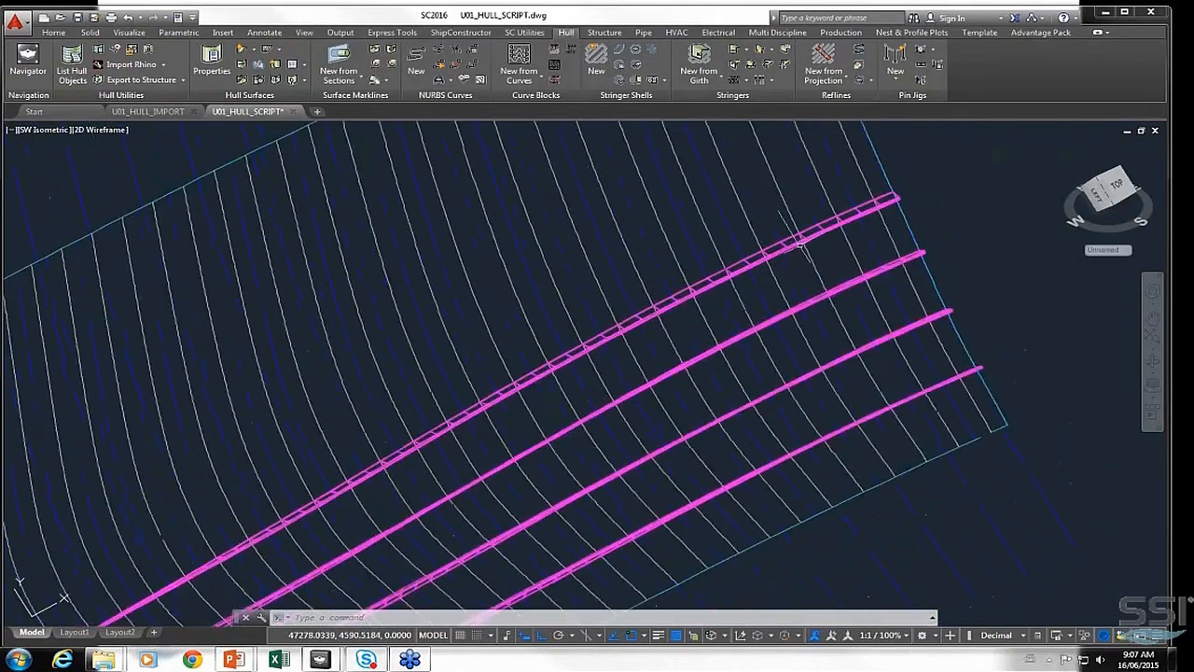
pyautogui.scroll(-2, 653, 355)
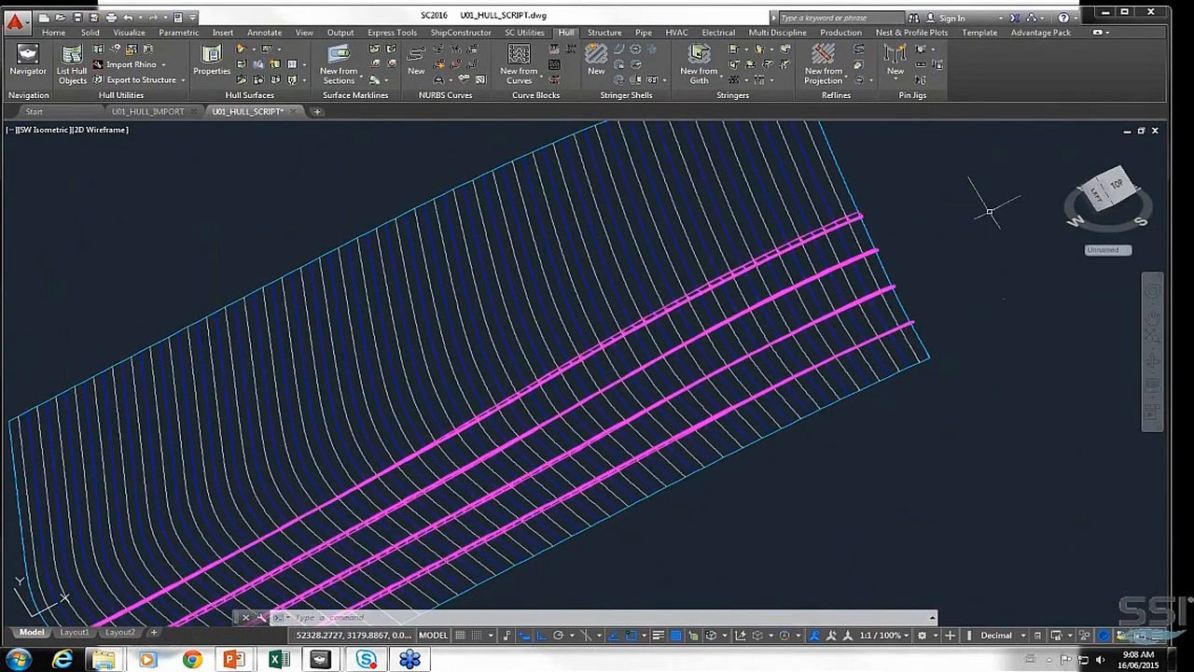
pyautogui.click(474, 35)
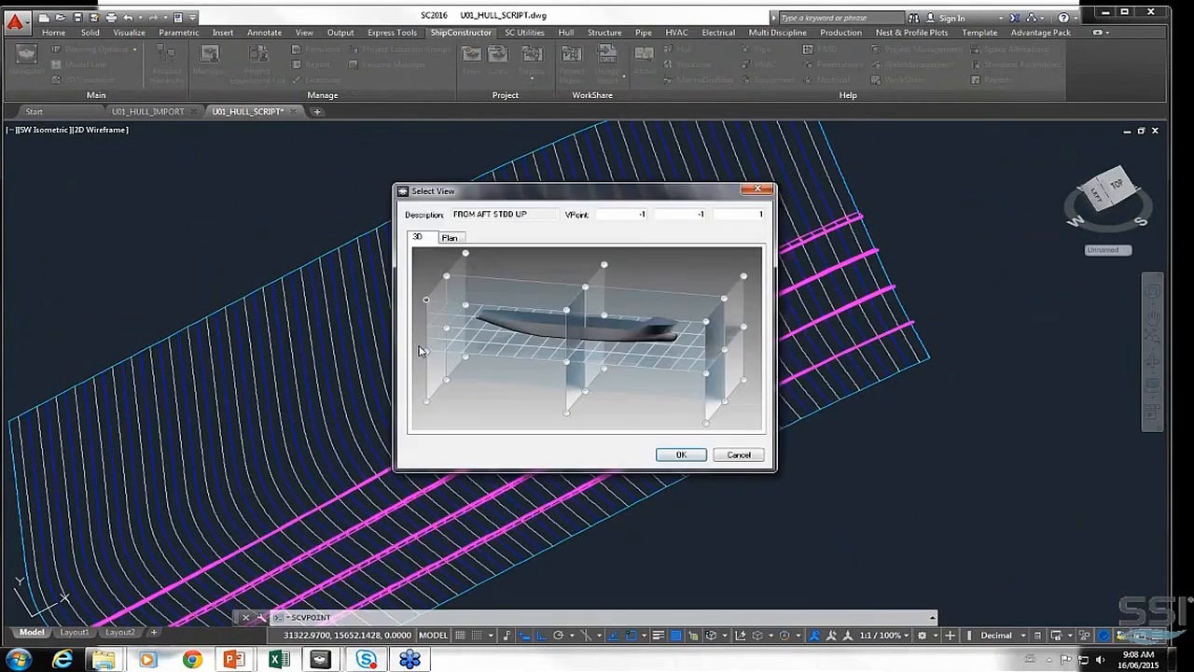
pyautogui.click(666, 454)
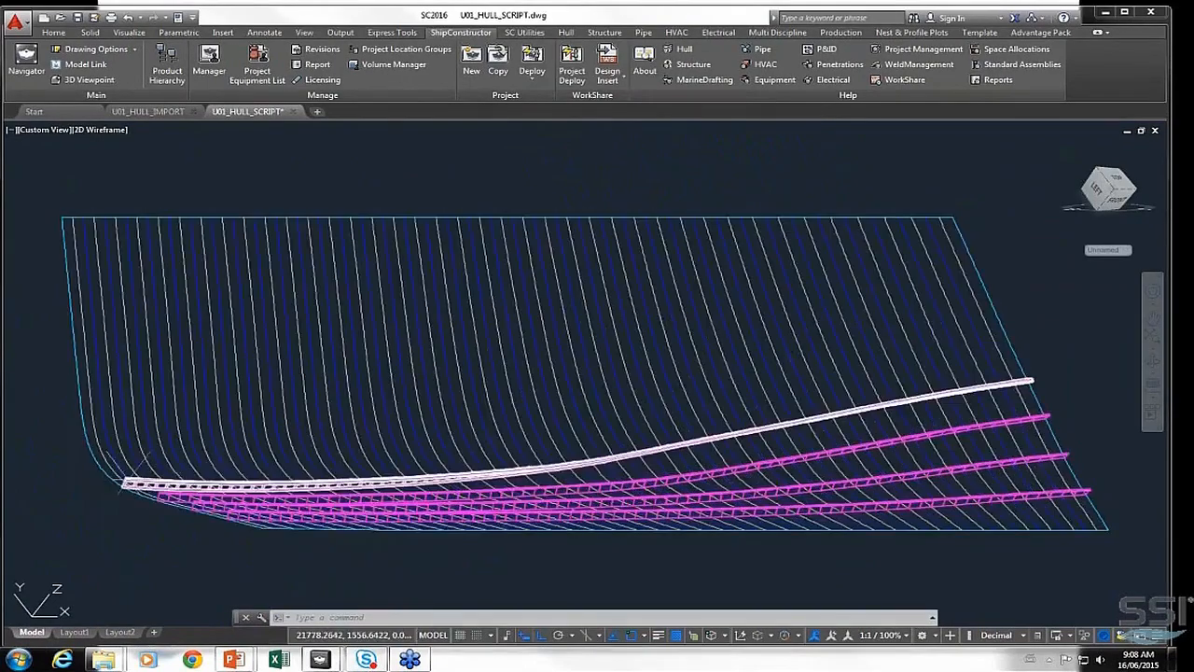
pyautogui.scroll(5, 844, 446)
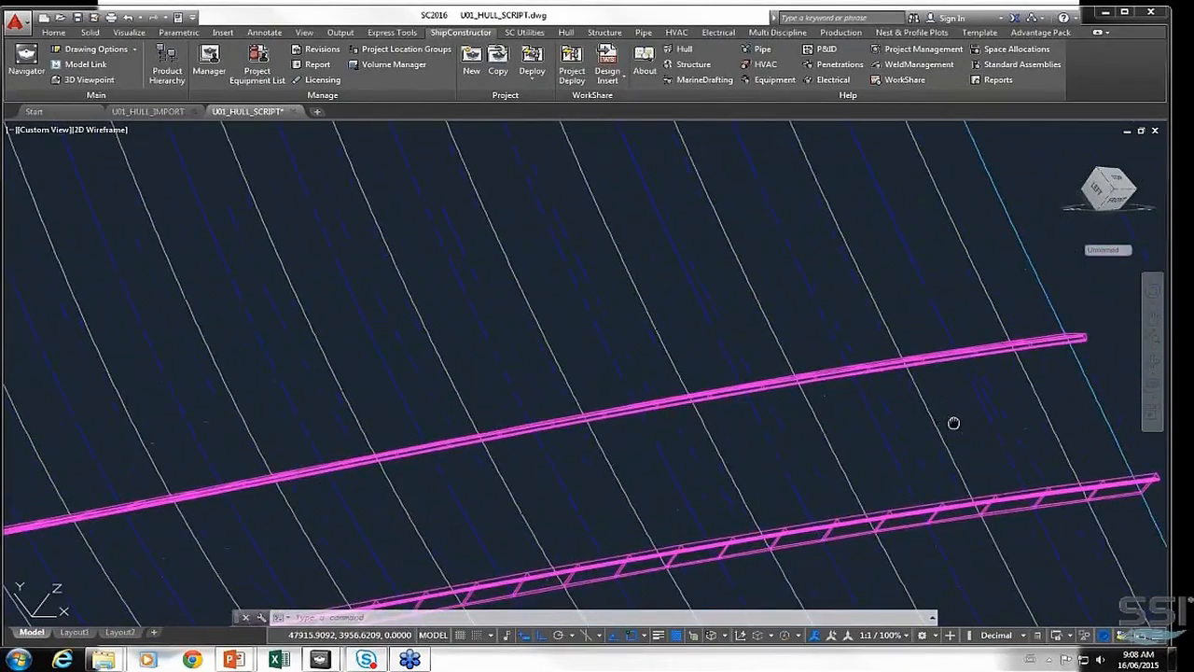
pyautogui.moveTo(954, 422); pyautogui.dragTo(872, 464, button='middle')
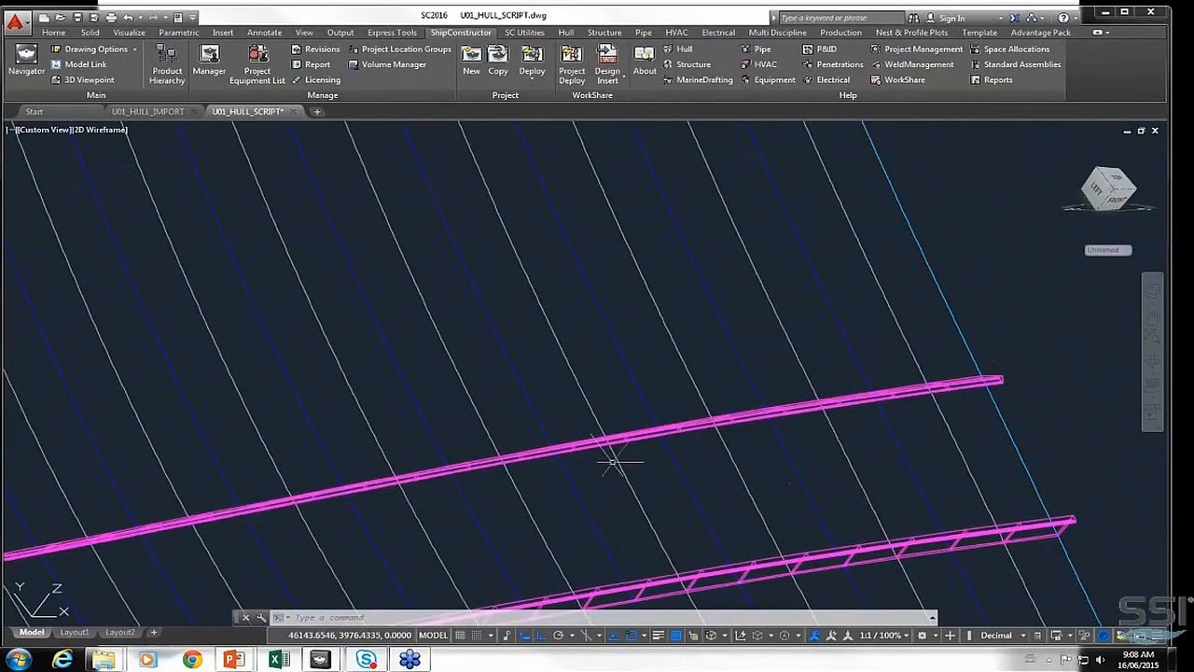
pyautogui.scroll(-8, 622, 458)
pyautogui.moveTo(619, 458)
pyautogui.mouseDown(button='middle')
pyautogui.moveTo(735, 375)
pyautogui.moveTo(843, 379)
pyautogui.mouseUp(button='middle')
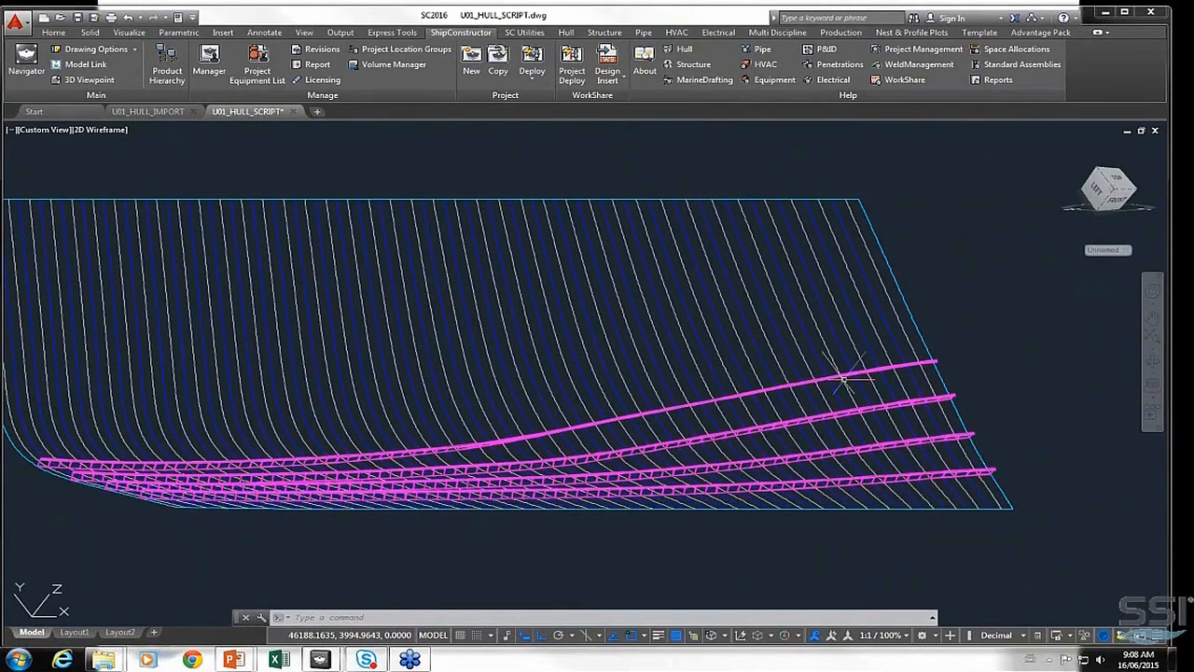
# Start a twisted stiffener from the uppermost stringer, choosing the curved group drawing U01_SHELL for it
pyautogui.click(847, 376)
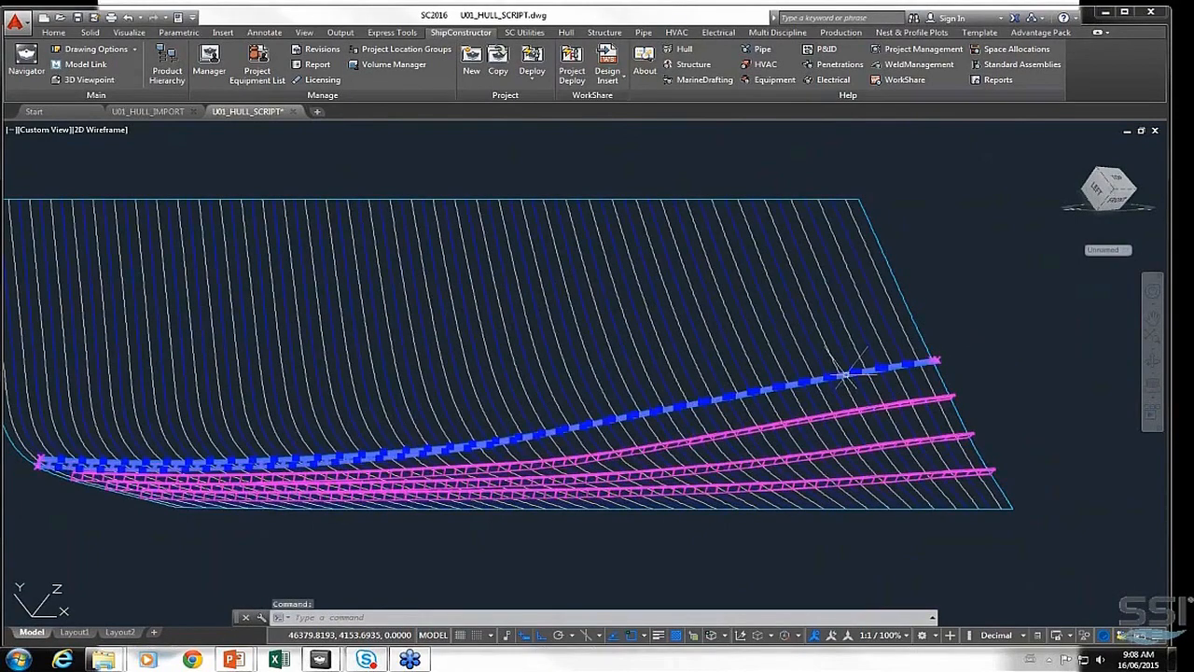
pyautogui.click(568, 32)
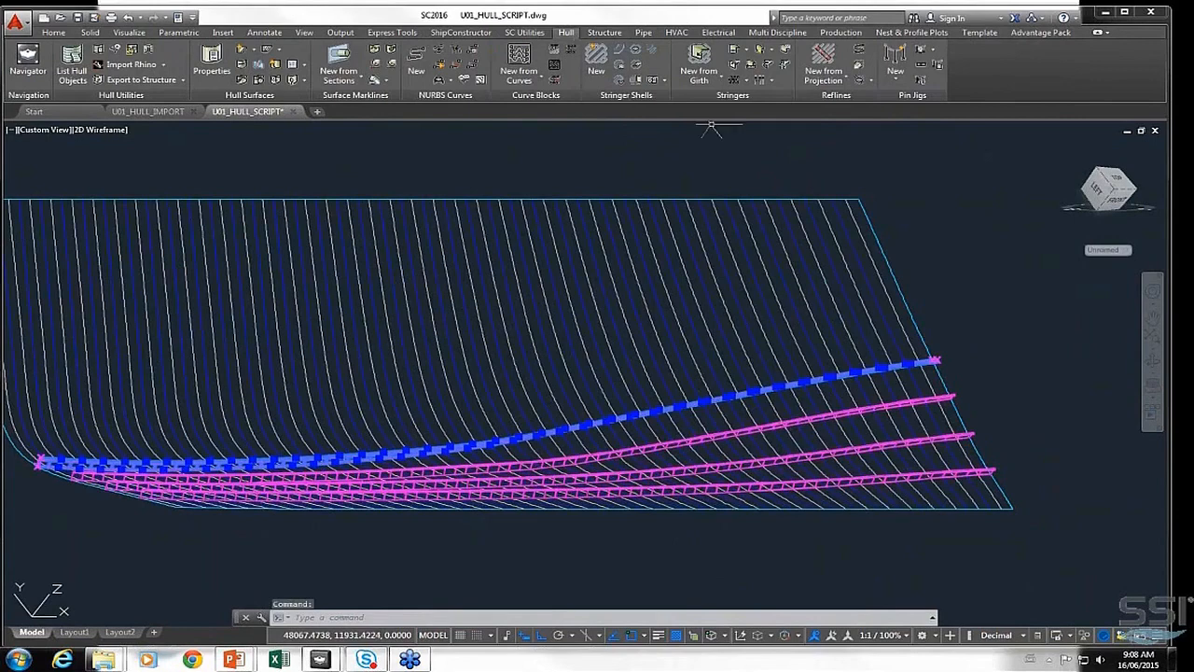
pyautogui.click(765, 70)
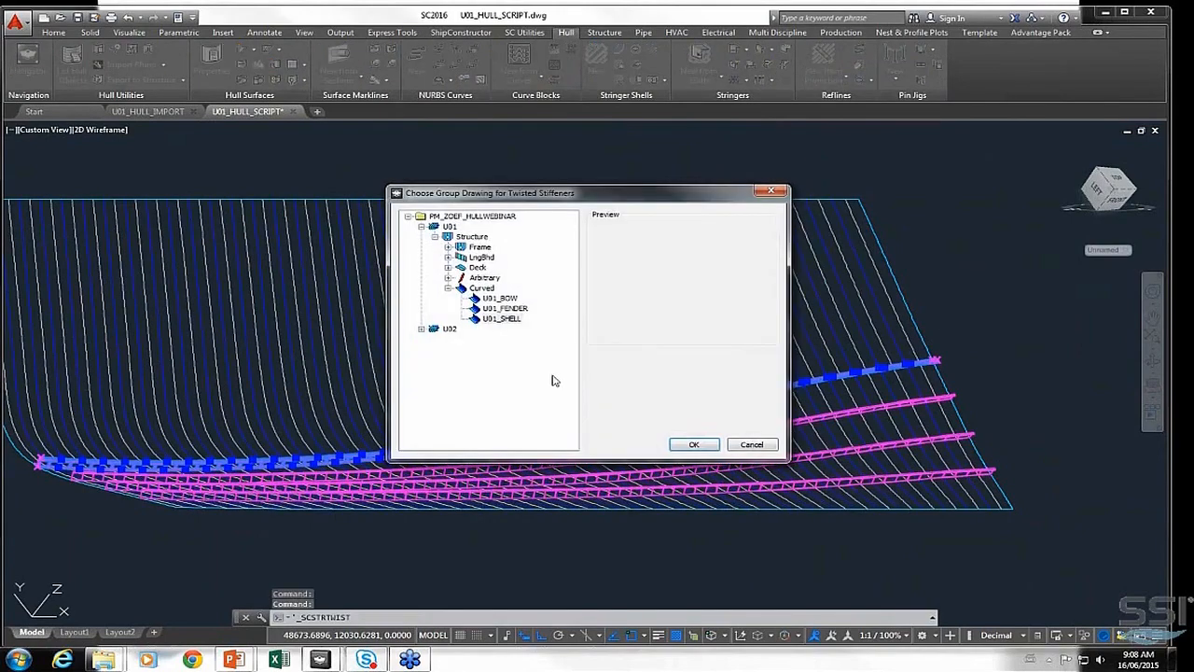
pyautogui.click(511, 321)
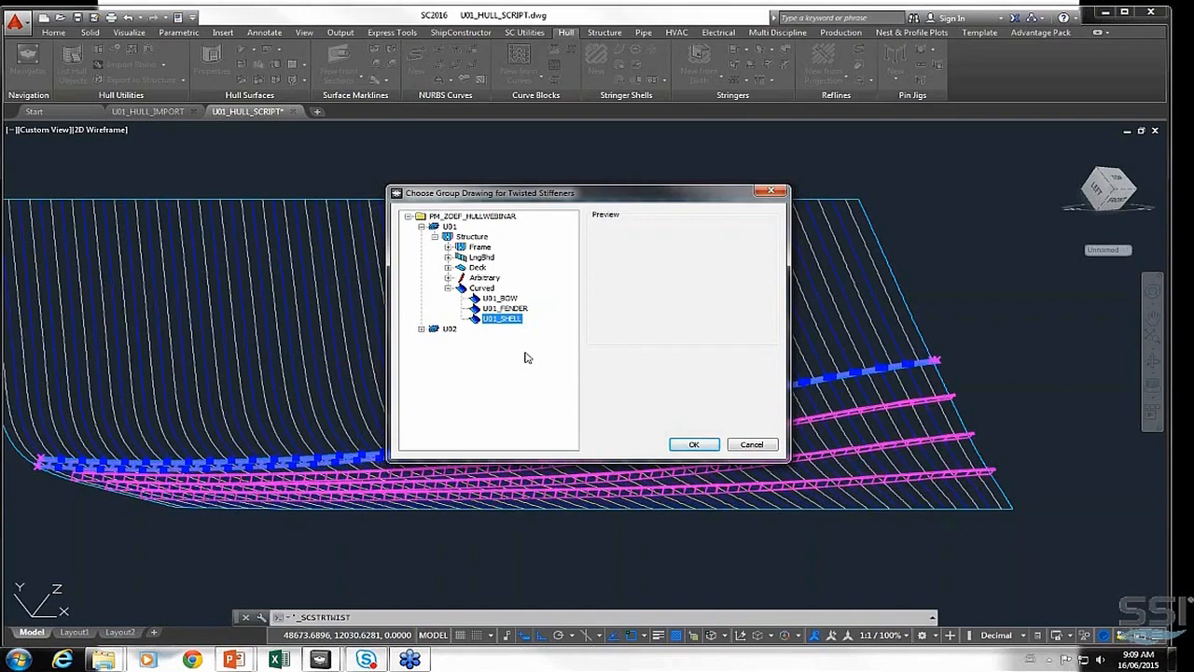
pyautogui.click(694, 445)
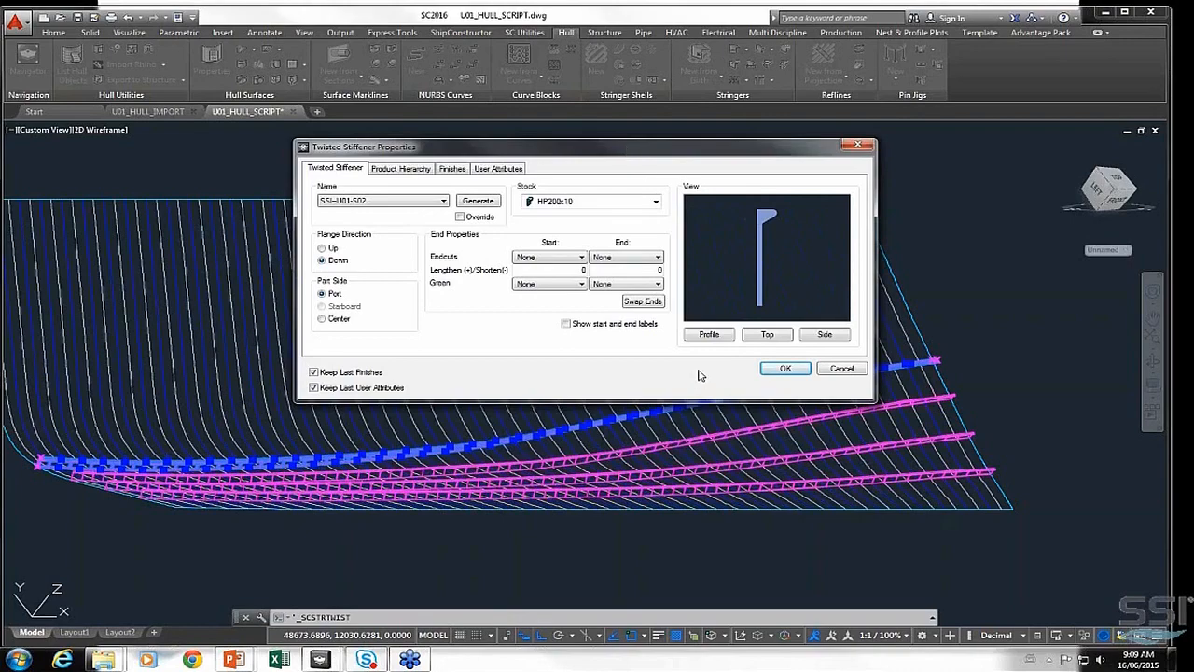
# Accept the twisted stiffener's properties with HP200x10 stock and open the curved structure drawing U01_SHELL
pyautogui.click(784, 370)
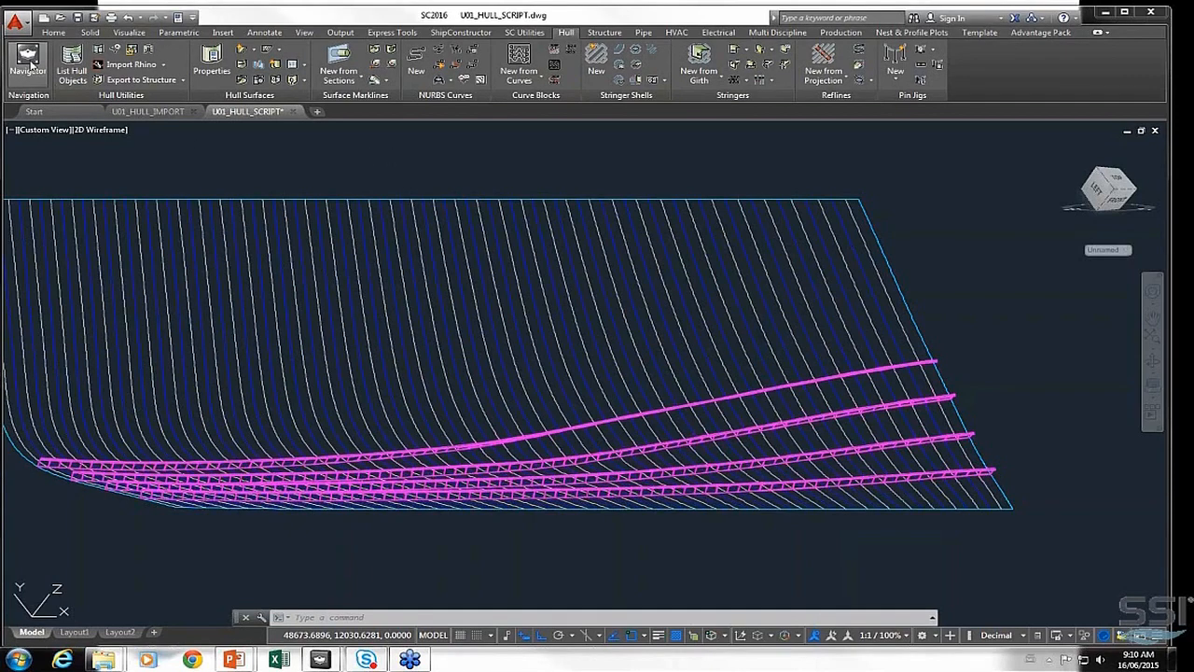
pyautogui.click(28, 58)
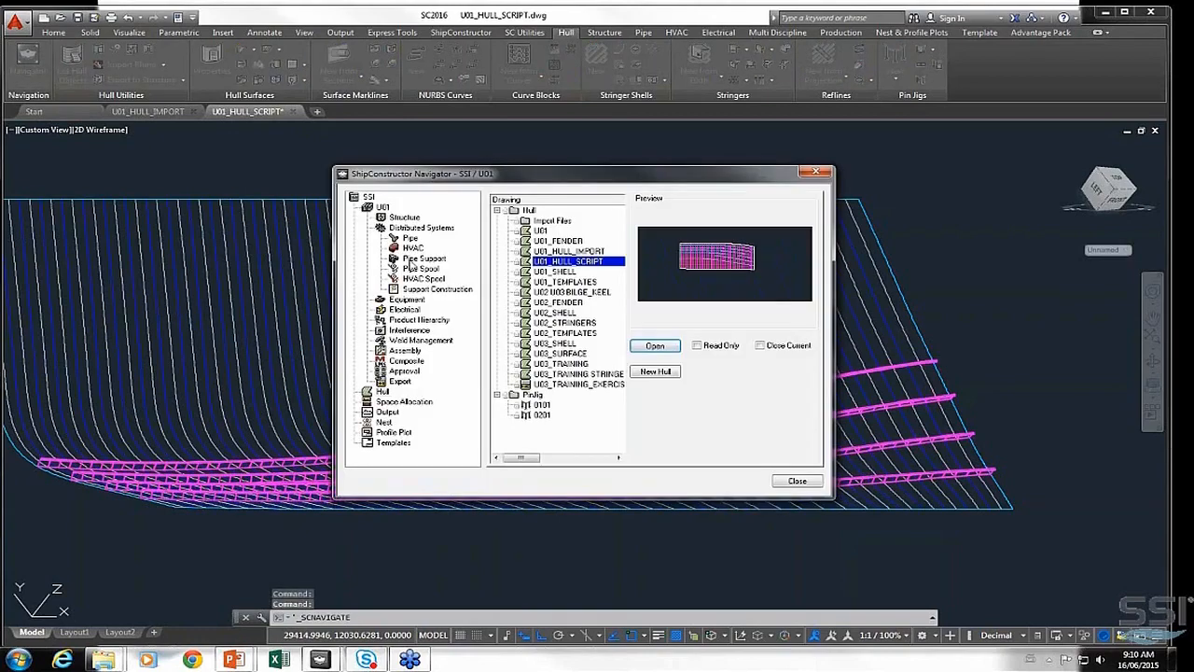
pyautogui.click(404, 217)
pyautogui.click(558, 322)
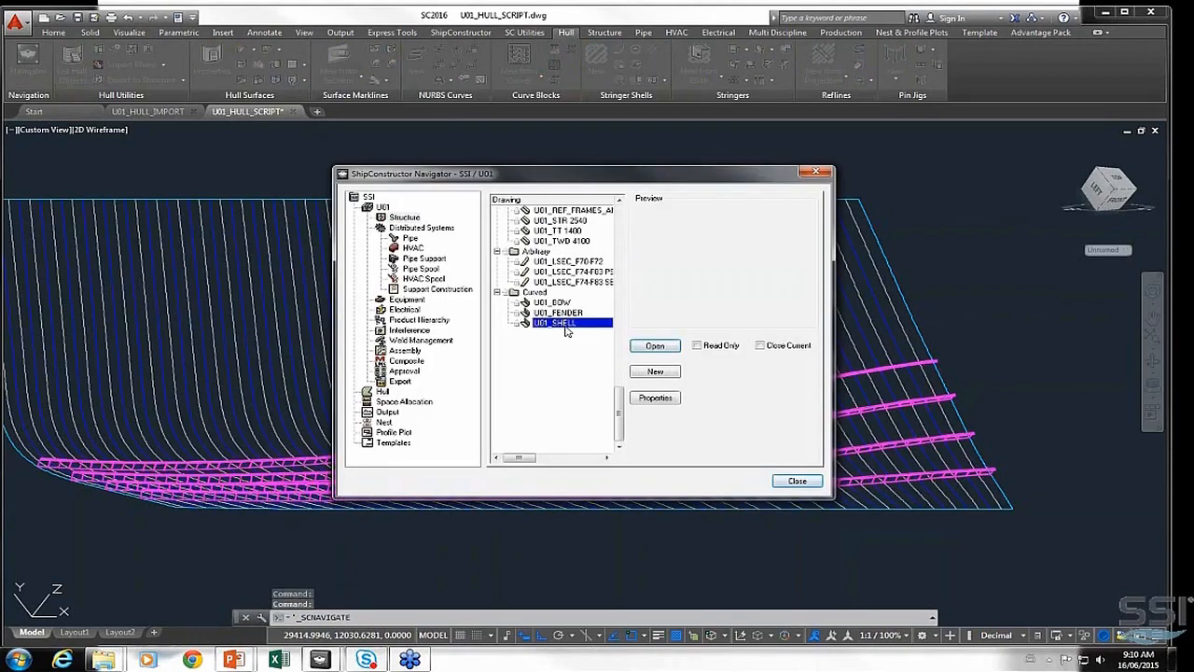
pyautogui.click(659, 348)
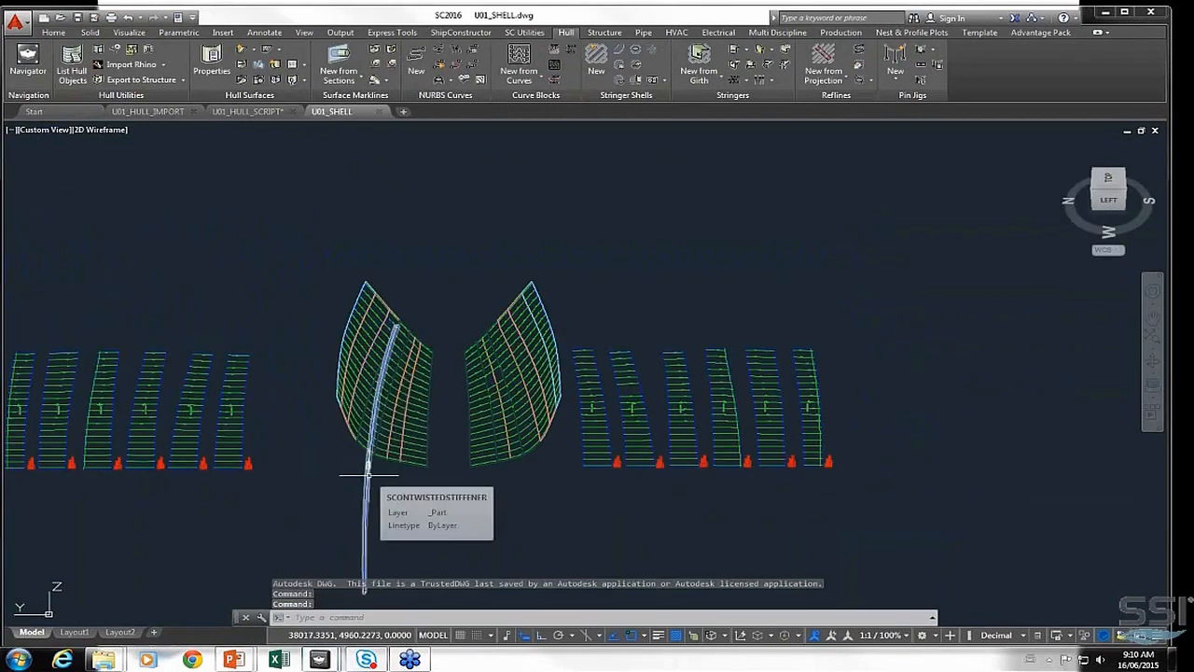
# Select the new twisted stiffener to locate it and set the 3D viewpoint to FROM AFT STBD UP
pyautogui.click(367, 476)
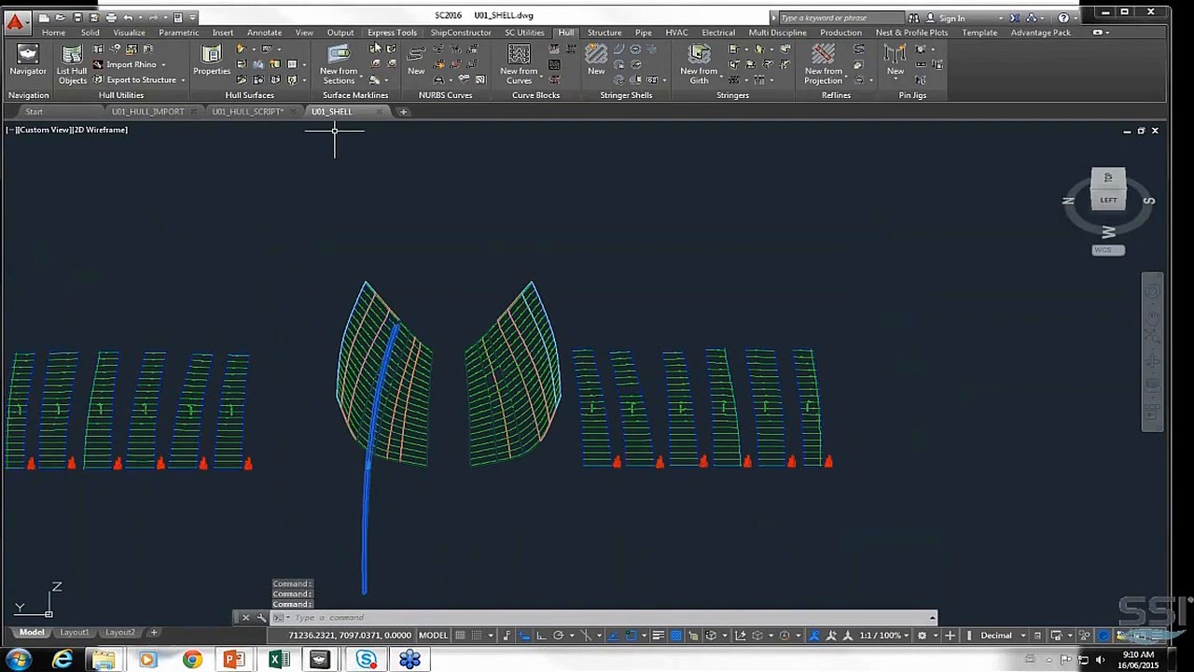
pyautogui.click(461, 32)
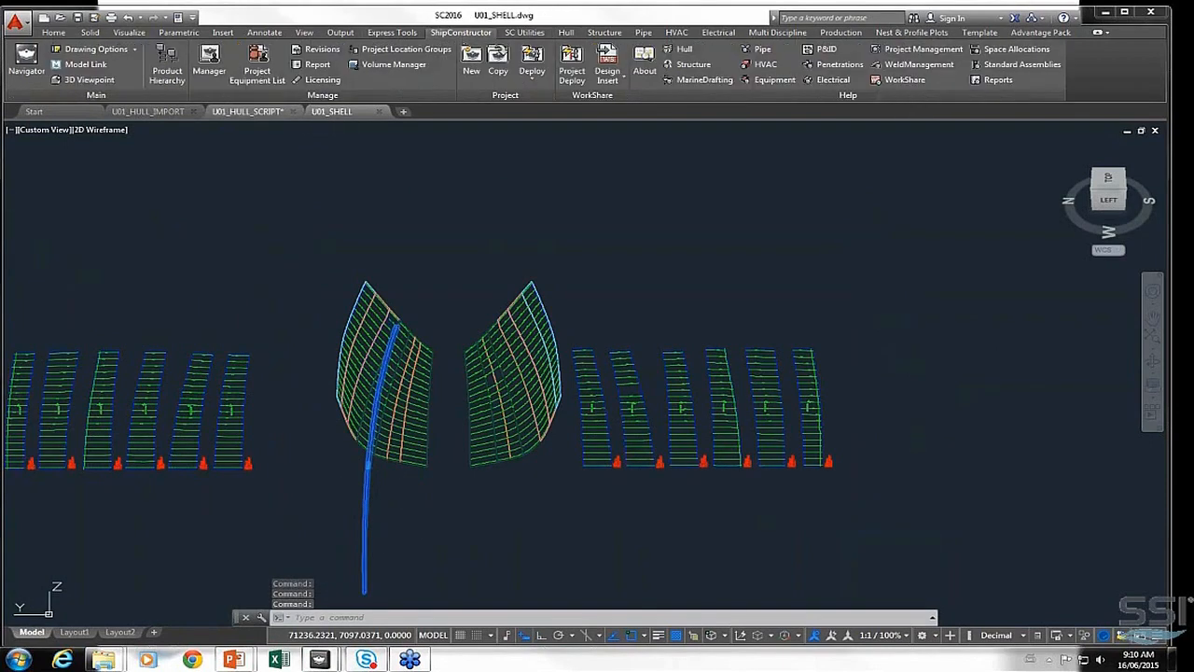
pyautogui.click(86, 79)
pyautogui.click(426, 301)
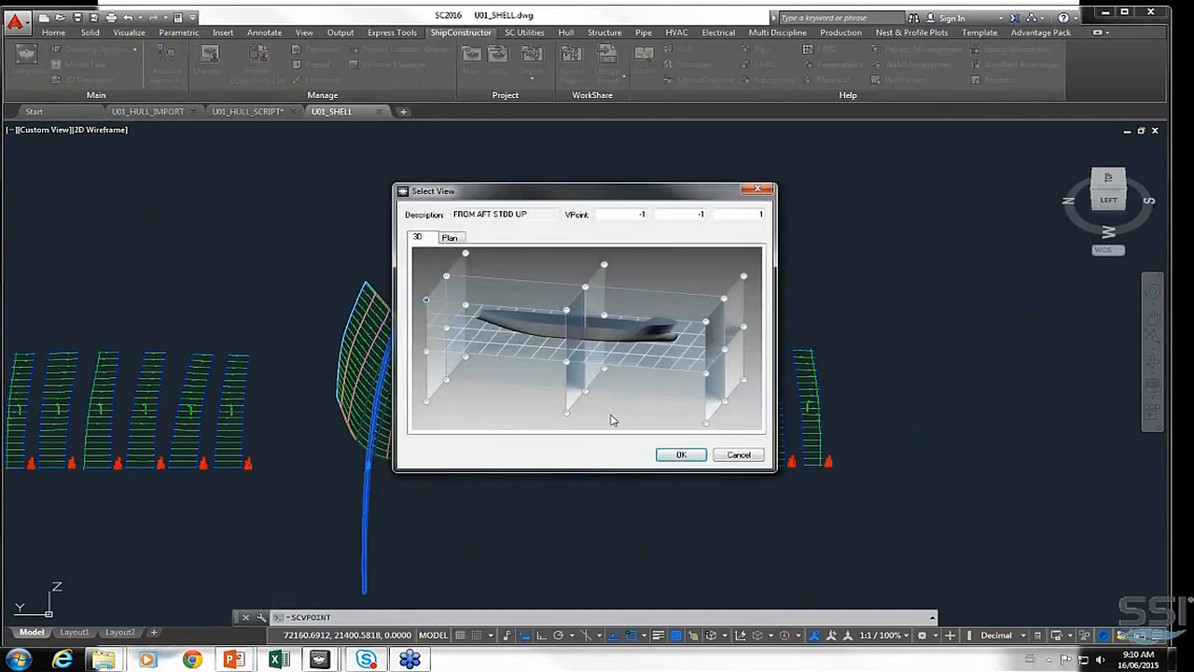
pyautogui.click(681, 455)
# Delete the older stiffener whose end bends upward from the shell drawing
pyautogui.scroll(4, 781, 275)
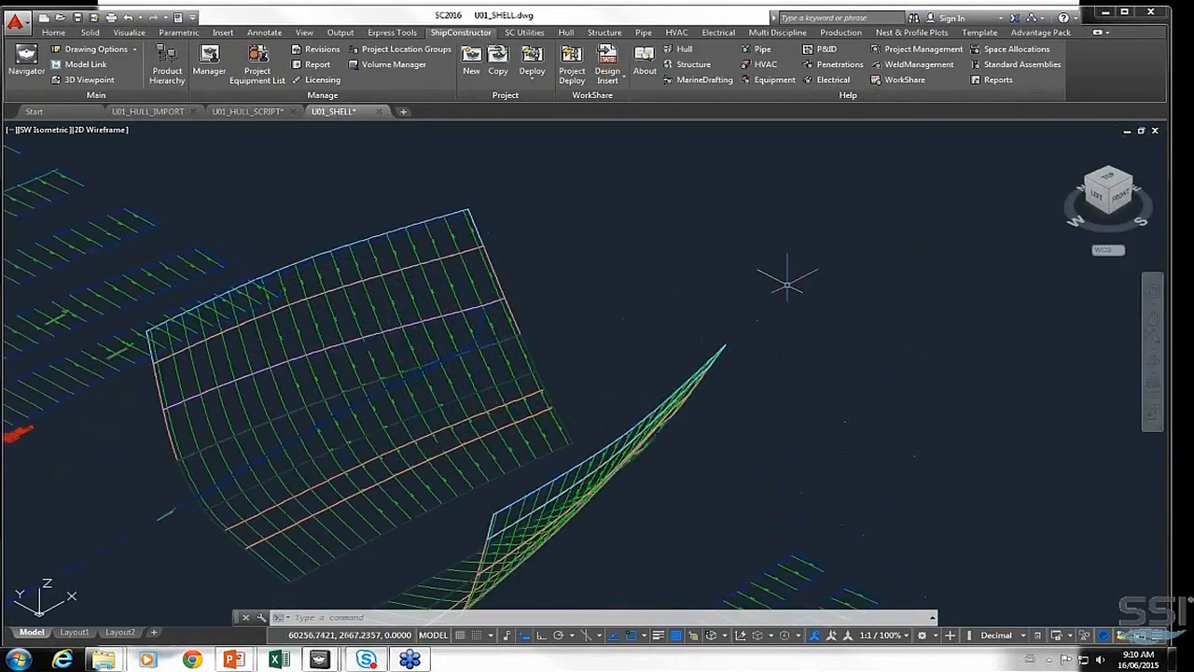
pyautogui.scroll(1, 482, 344)
pyautogui.scroll(-1, 480, 339)
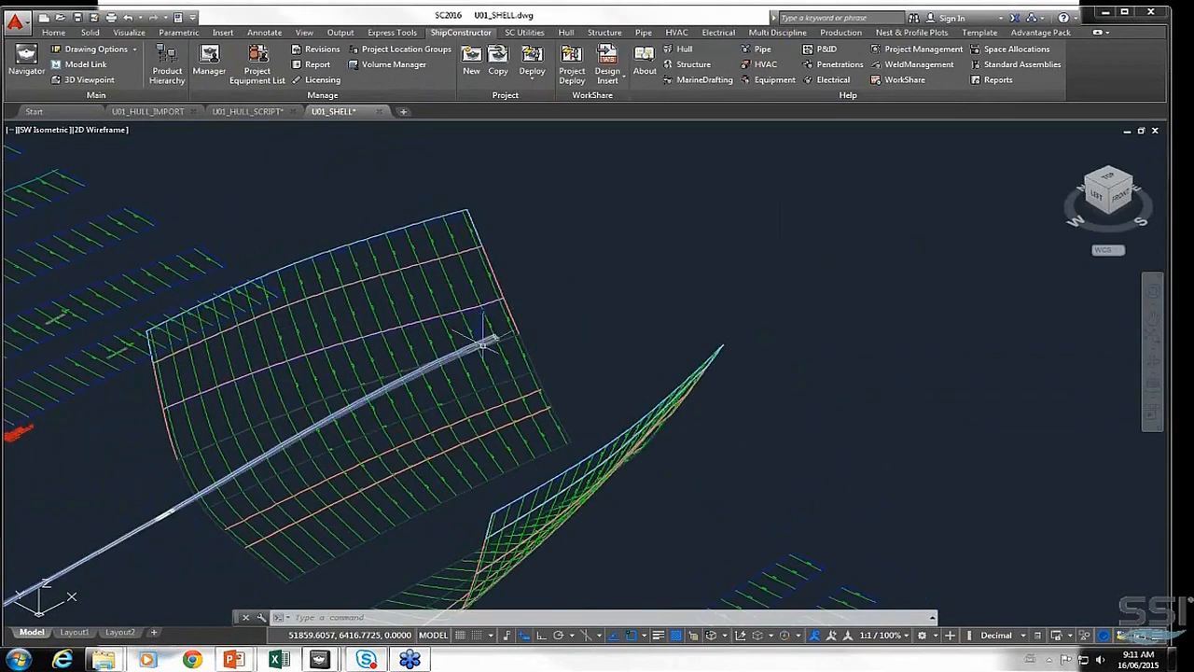
pyautogui.click(479, 330)
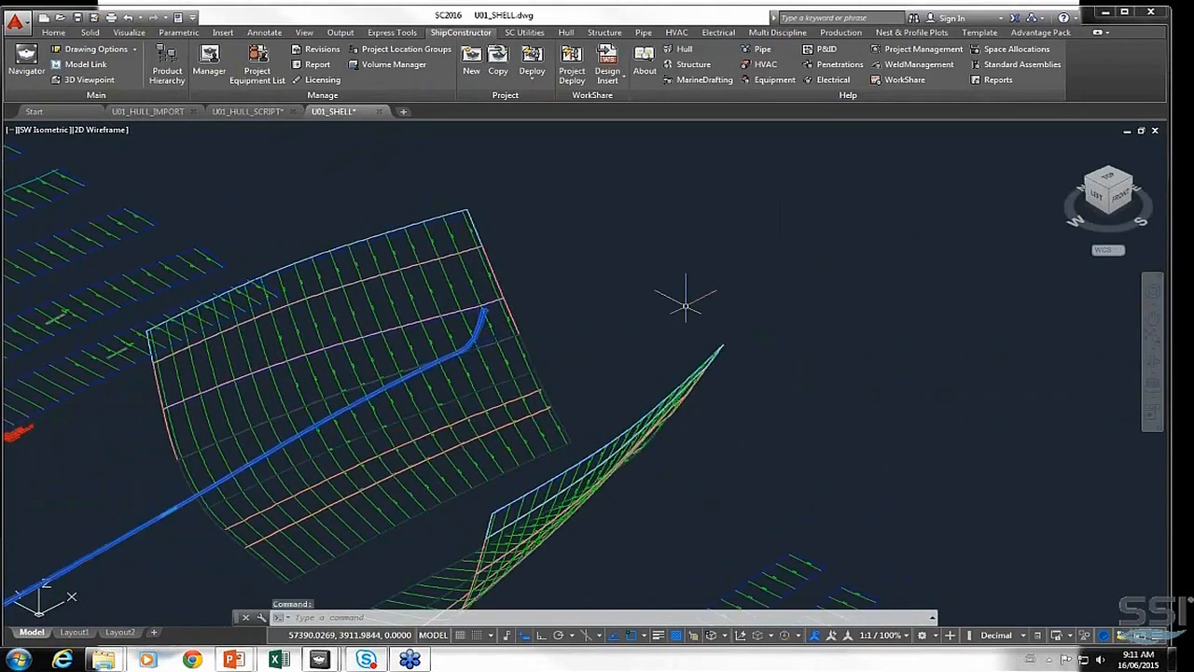
pyautogui.press('Delete')
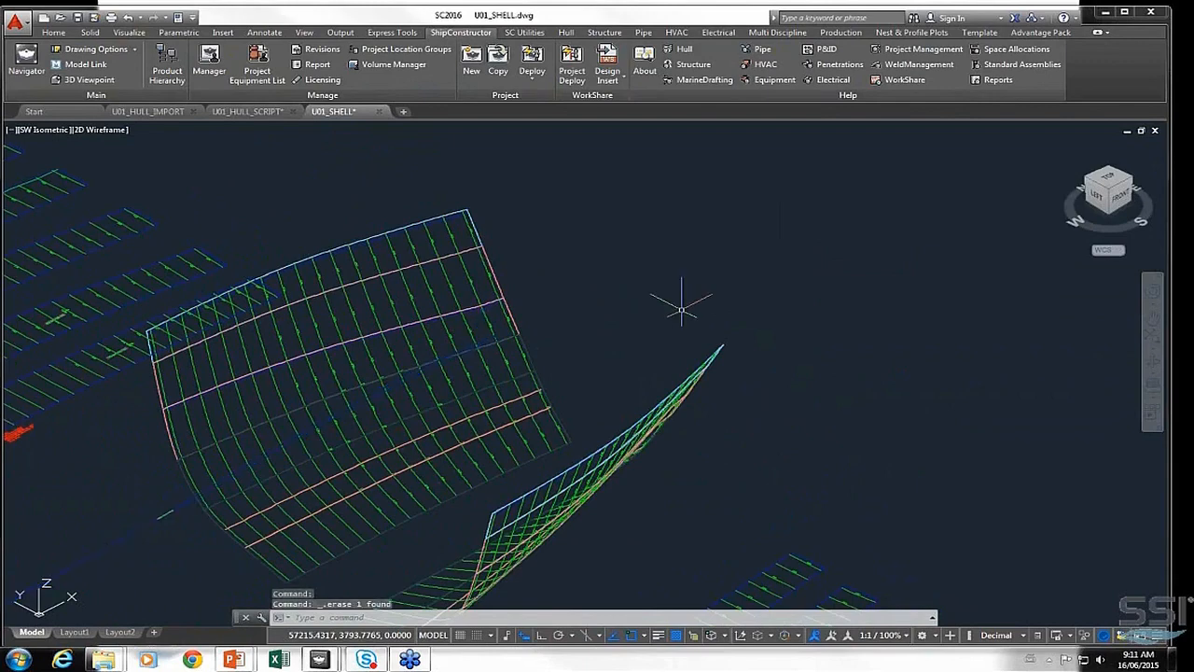
# Inspect the twisted end of the remaining stiffener, and close U01_SHELL with its changes saved
pyautogui.click(476, 345)
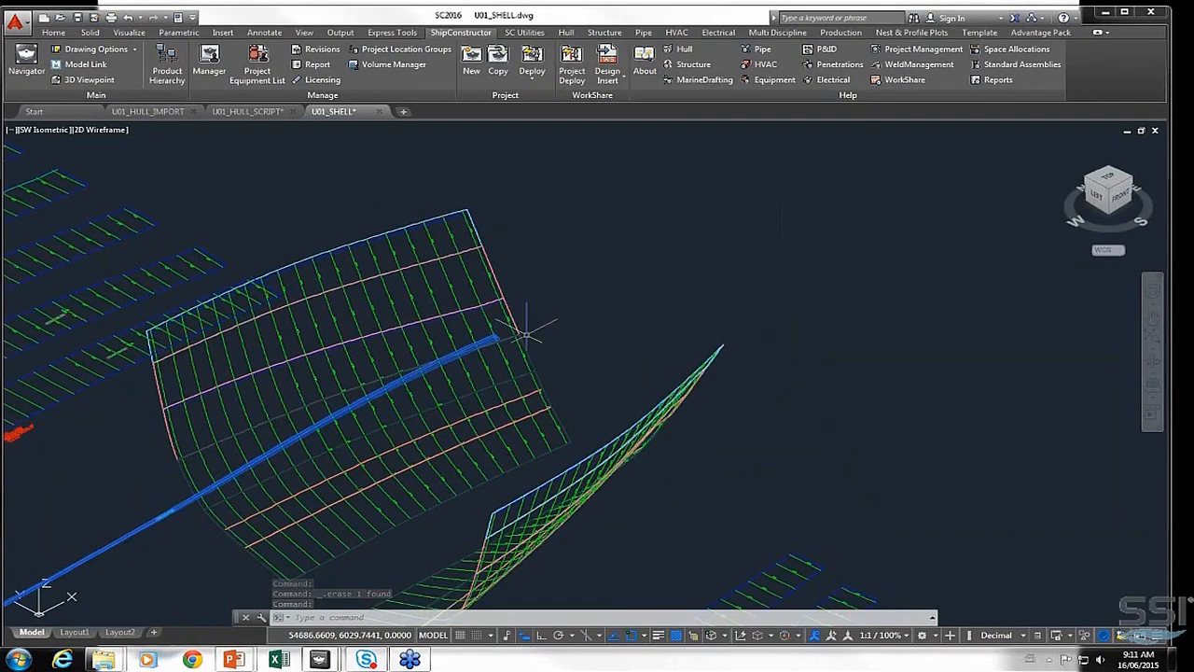
pyautogui.moveTo(359, 372); pyautogui.dragTo(622, 310, button='middle')
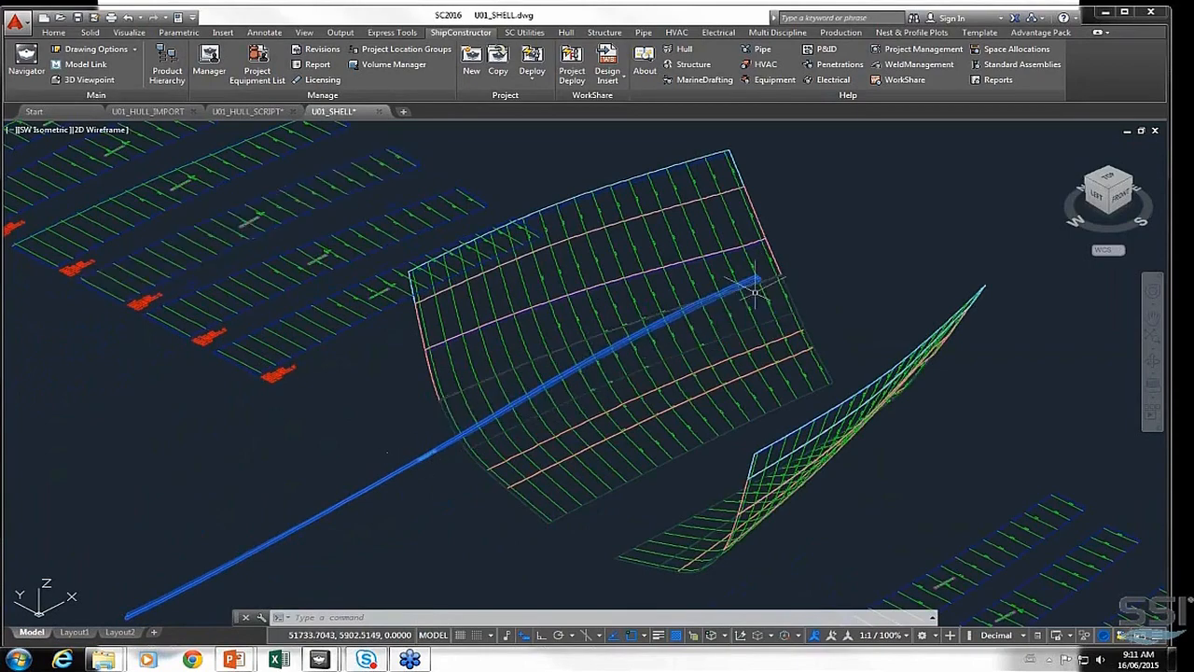
pyautogui.scroll(5, 756, 291)
pyautogui.click(760, 258)
pyautogui.click(715, 260)
pyautogui.click(731, 255)
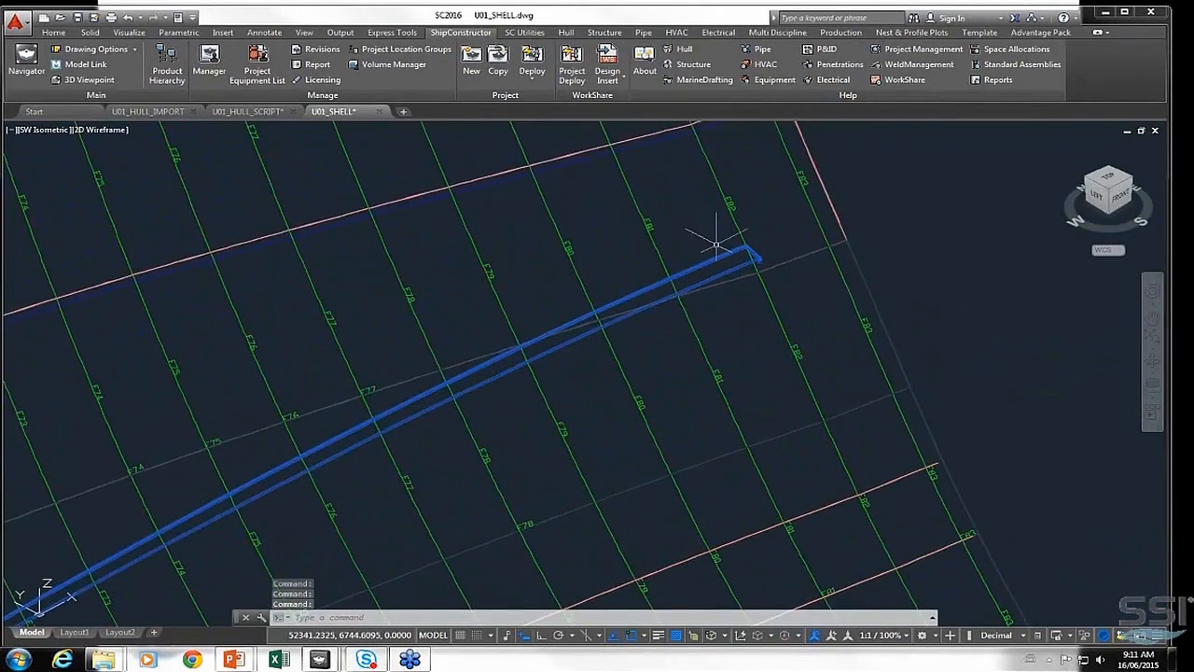
pyautogui.click(379, 113)
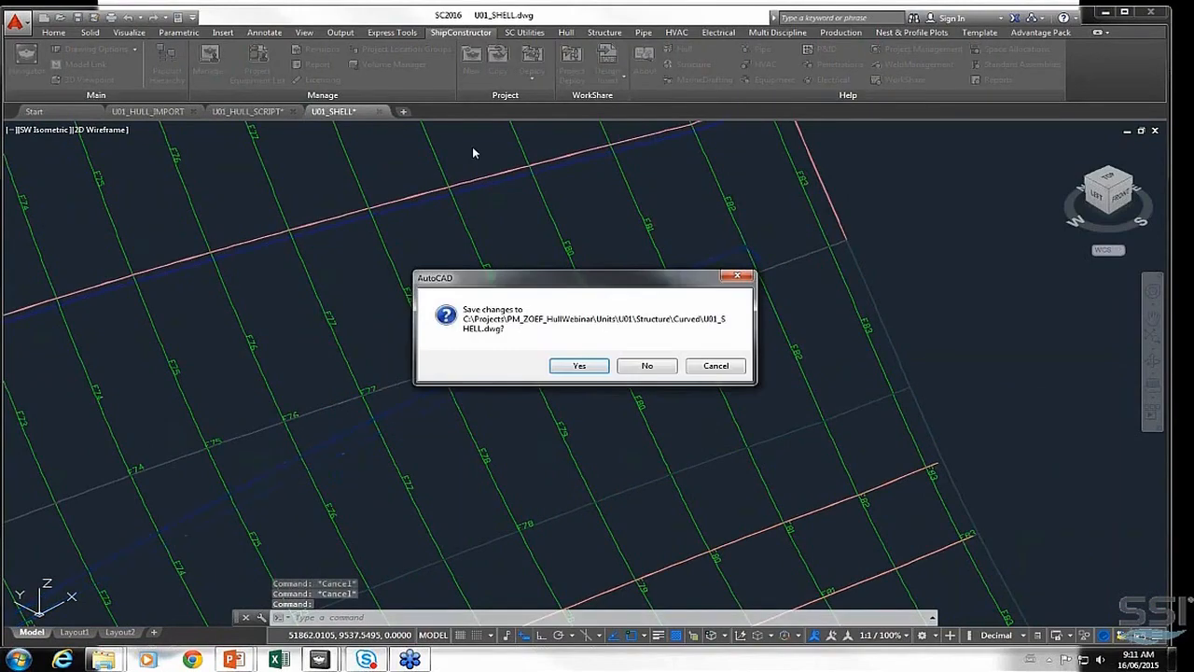
pyautogui.click(575, 365)
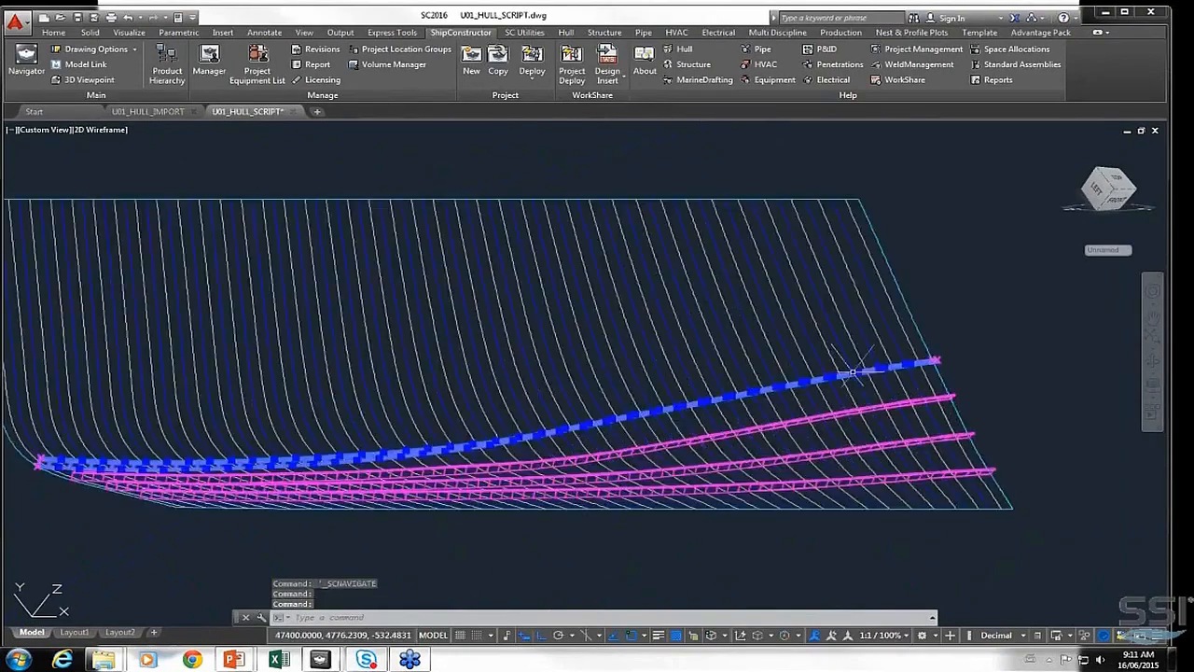
# Stretch the F82 end of the uppermost stringer upward along the hull surface and save the drawing
pyautogui.scroll(8, 920, 359)
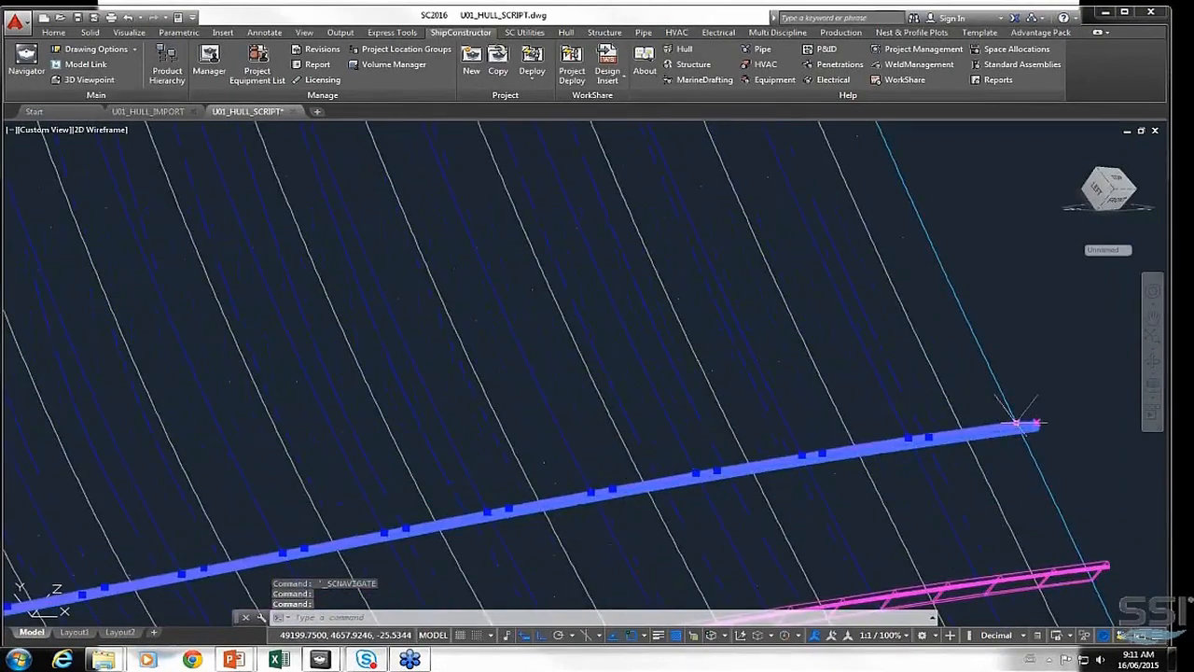
pyautogui.click(1017, 425)
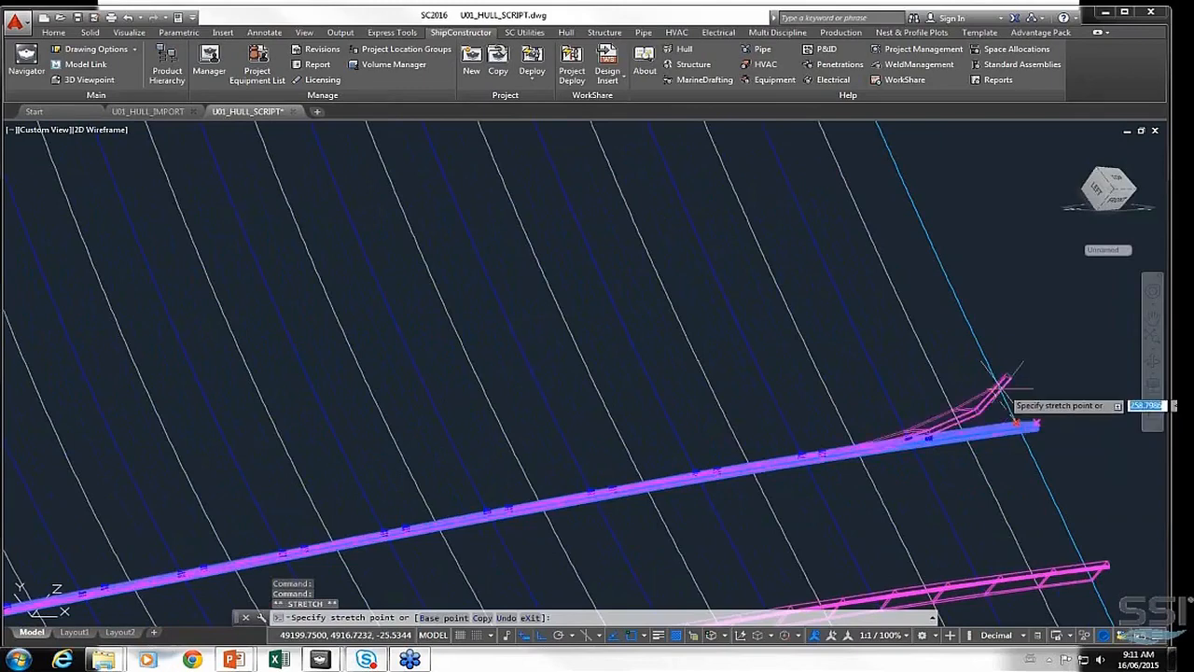
pyautogui.click(958, 304)
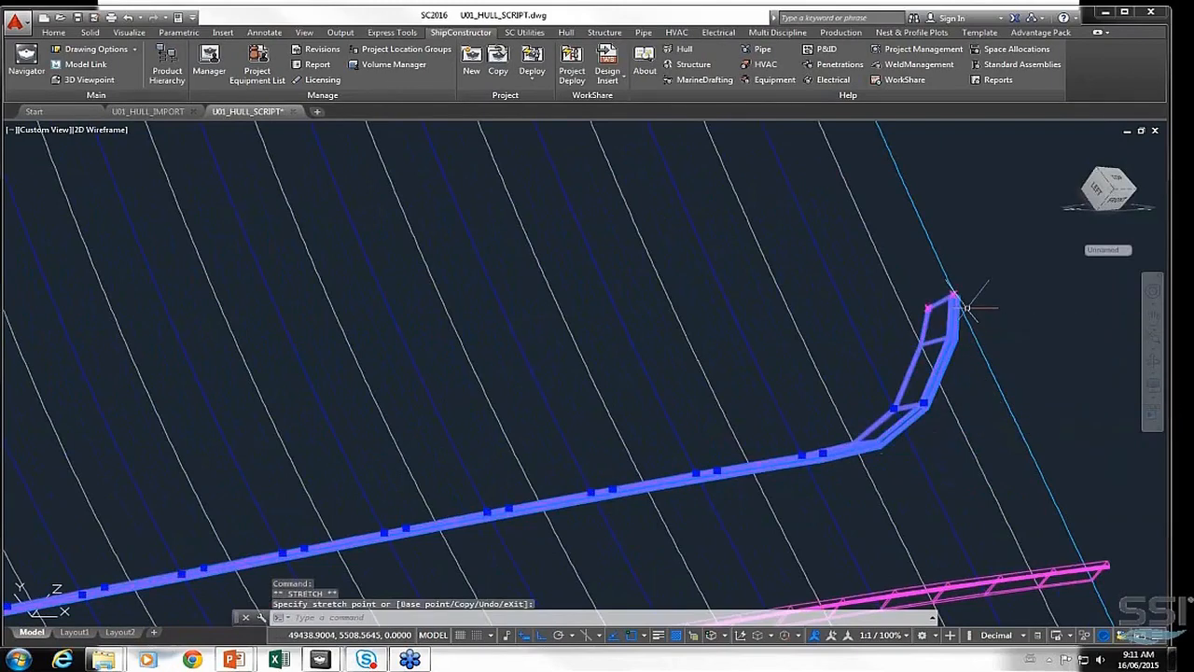
pyautogui.click(78, 18)
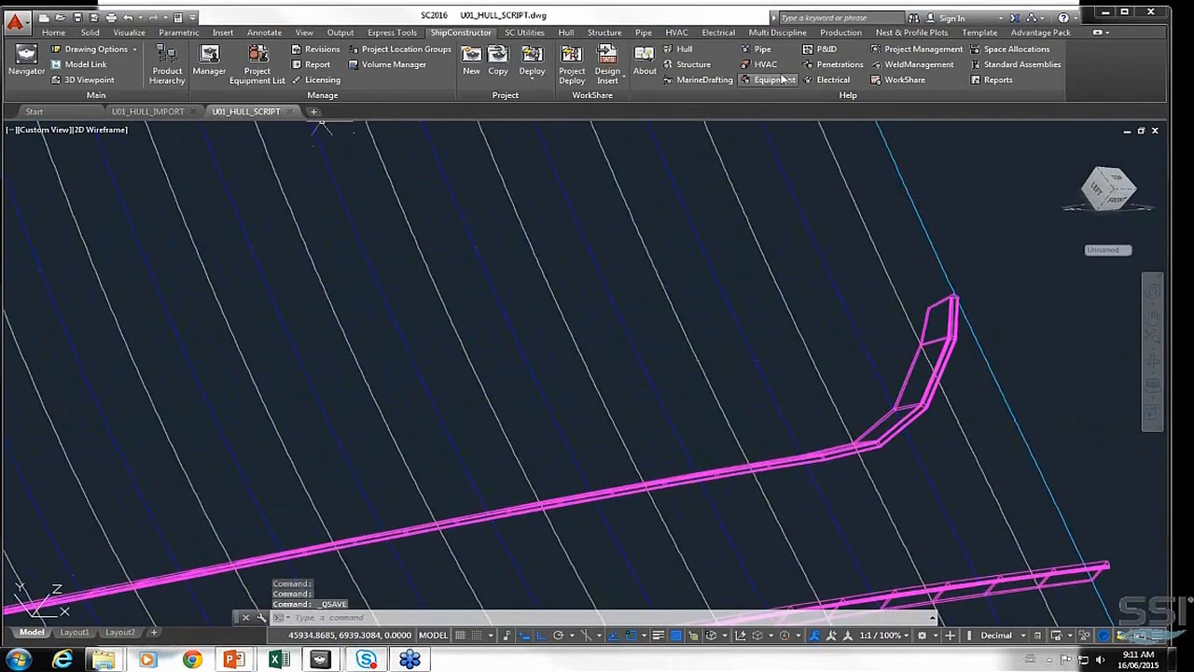
# Update the twisted stiffener SSI-U01-S02 from the reshaped stringer, keeping the HP200x10 stock and Forward flange direction
pyautogui.click(570, 33)
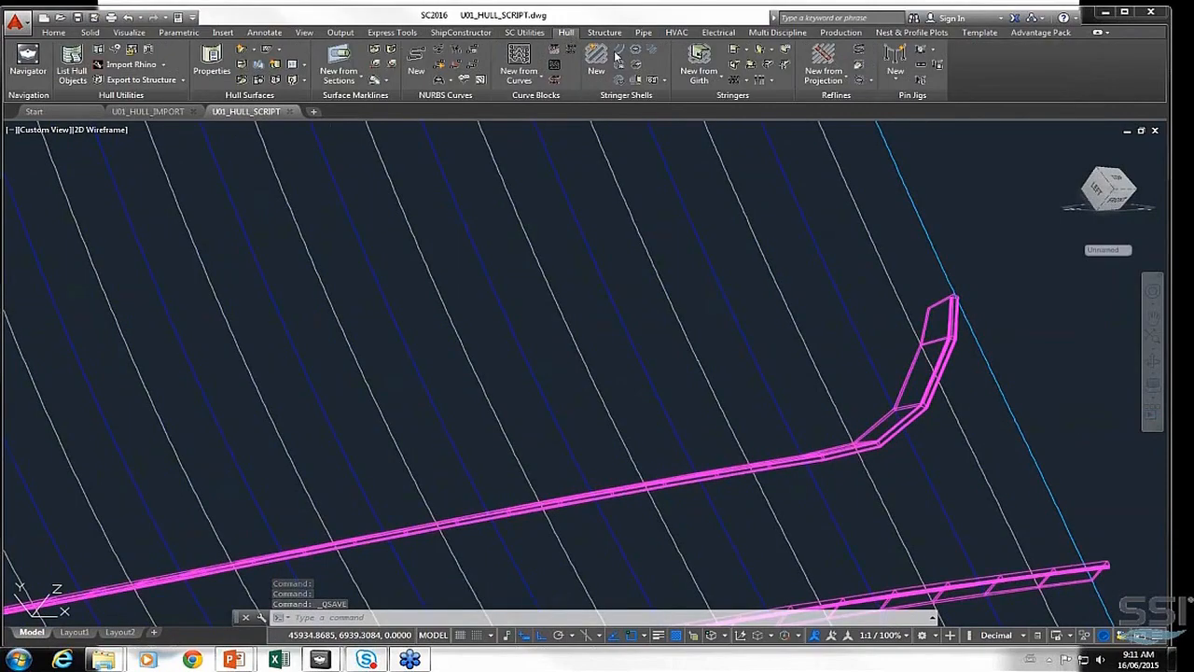
pyautogui.click(787, 70)
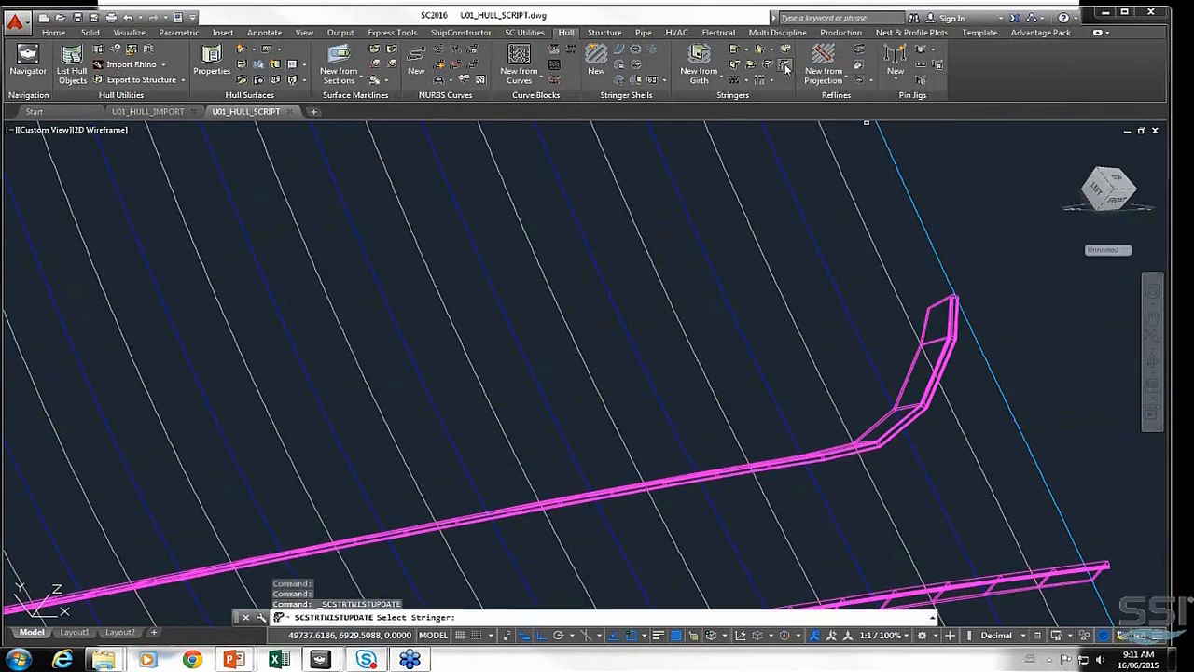
pyautogui.click(924, 329)
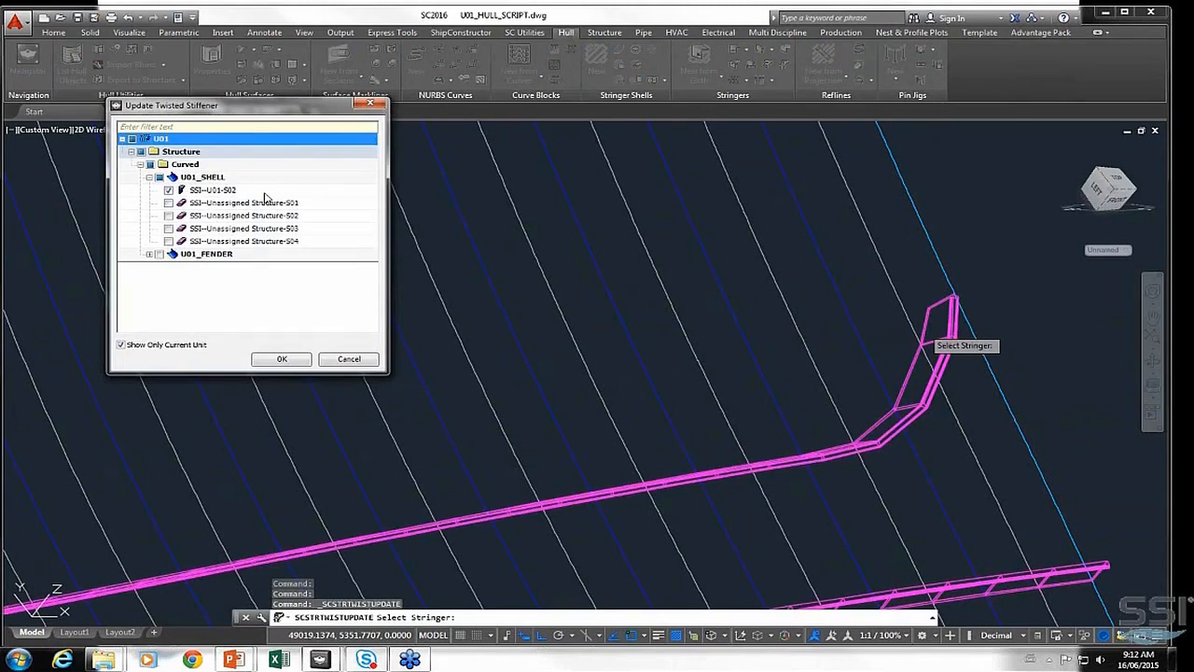
pyautogui.click(289, 363)
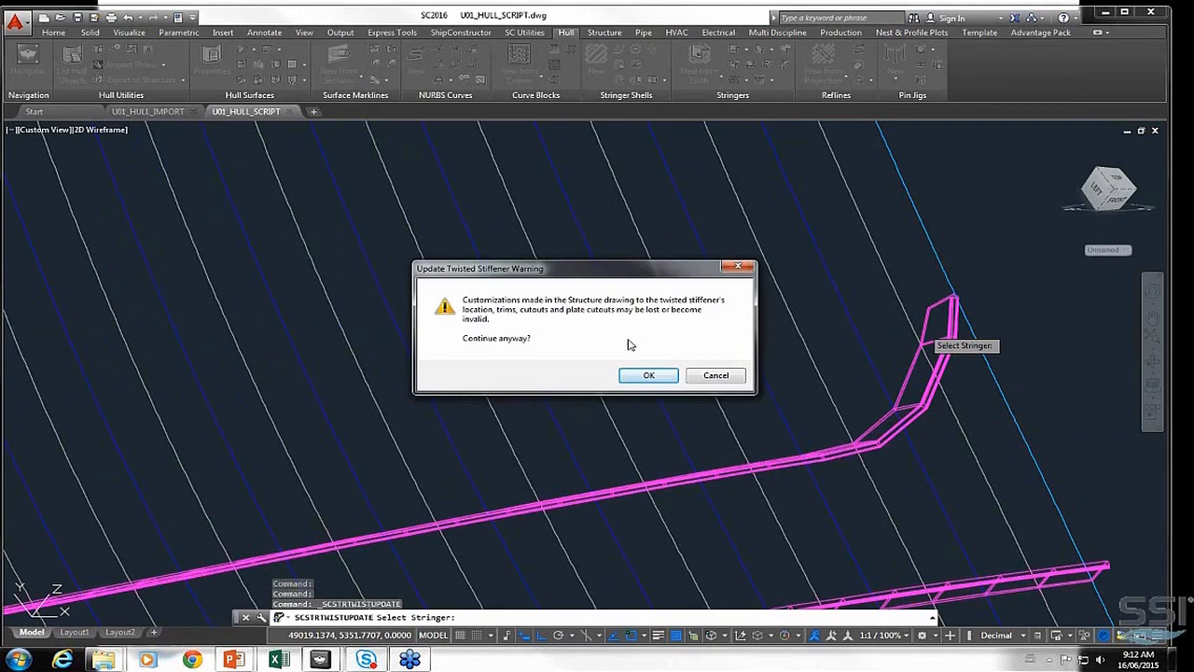
pyautogui.click(651, 375)
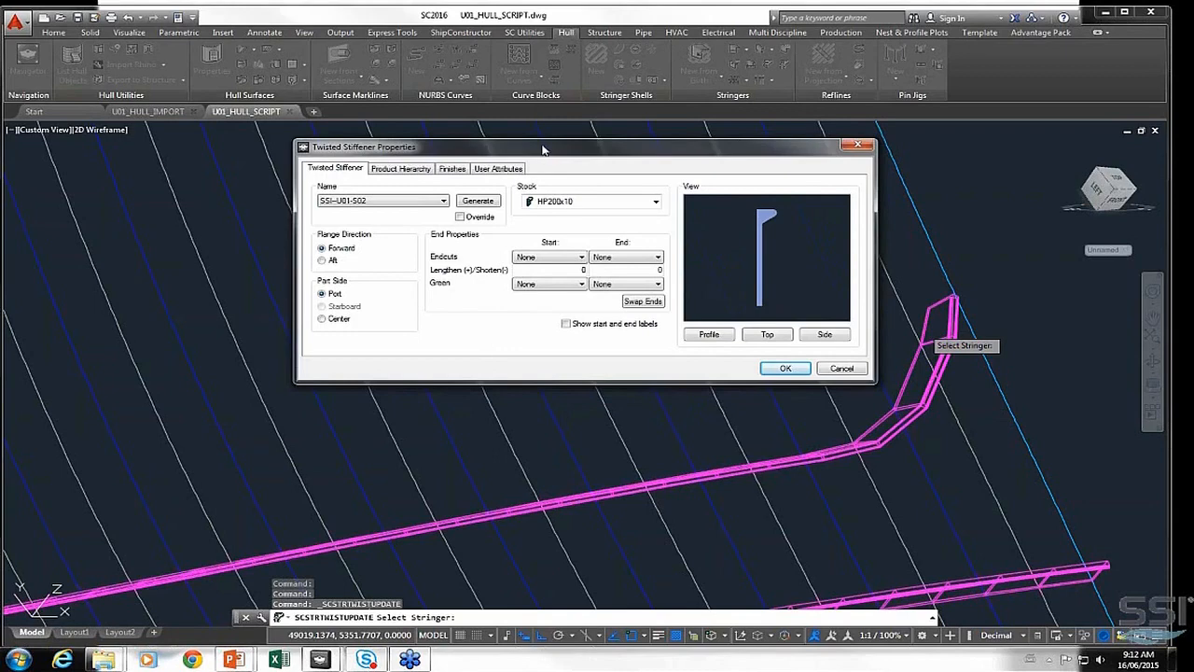
pyautogui.moveTo(546, 150); pyautogui.dragTo(519, 161)
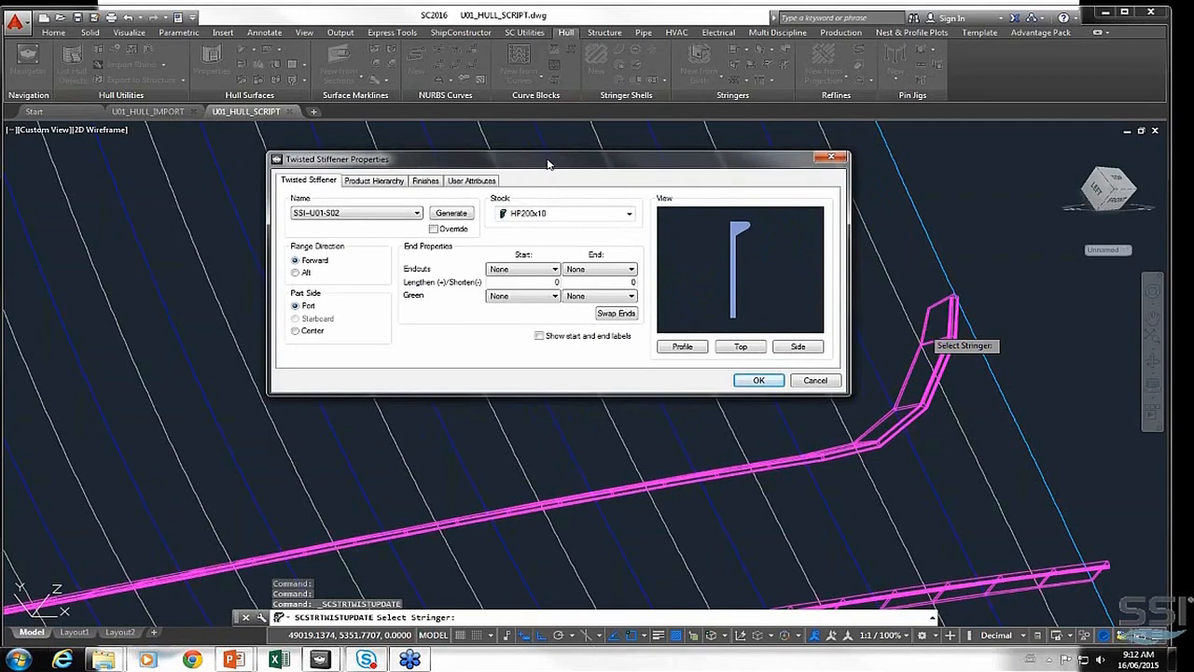
pyautogui.click(758, 380)
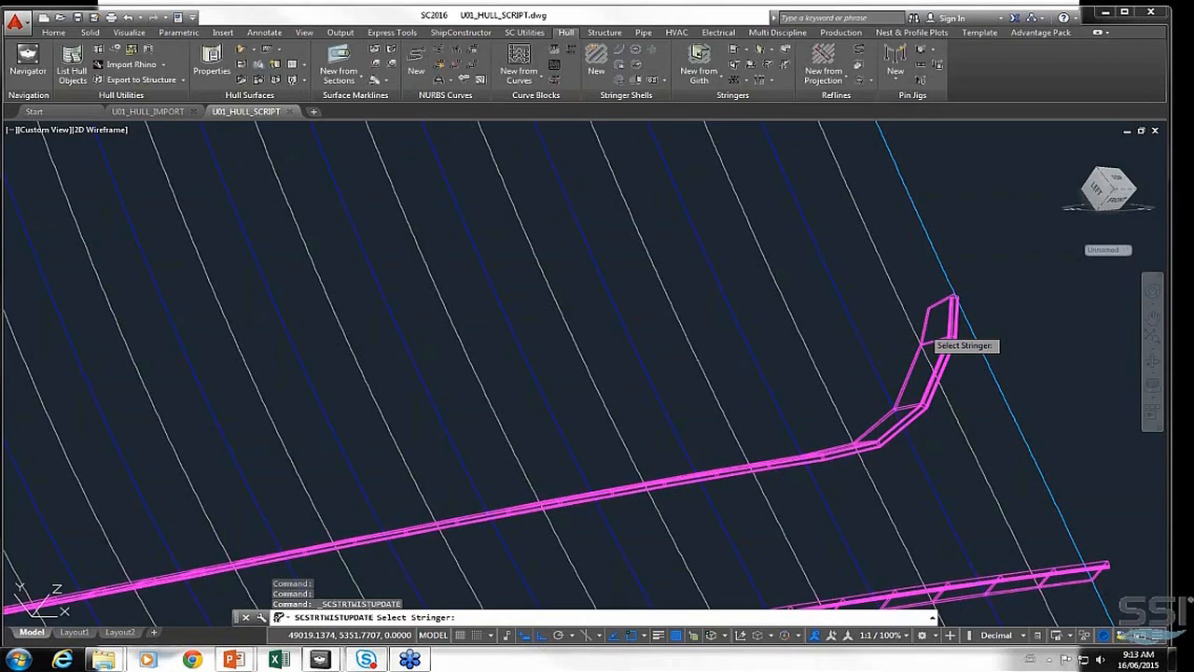
pyautogui.click(928, 340)
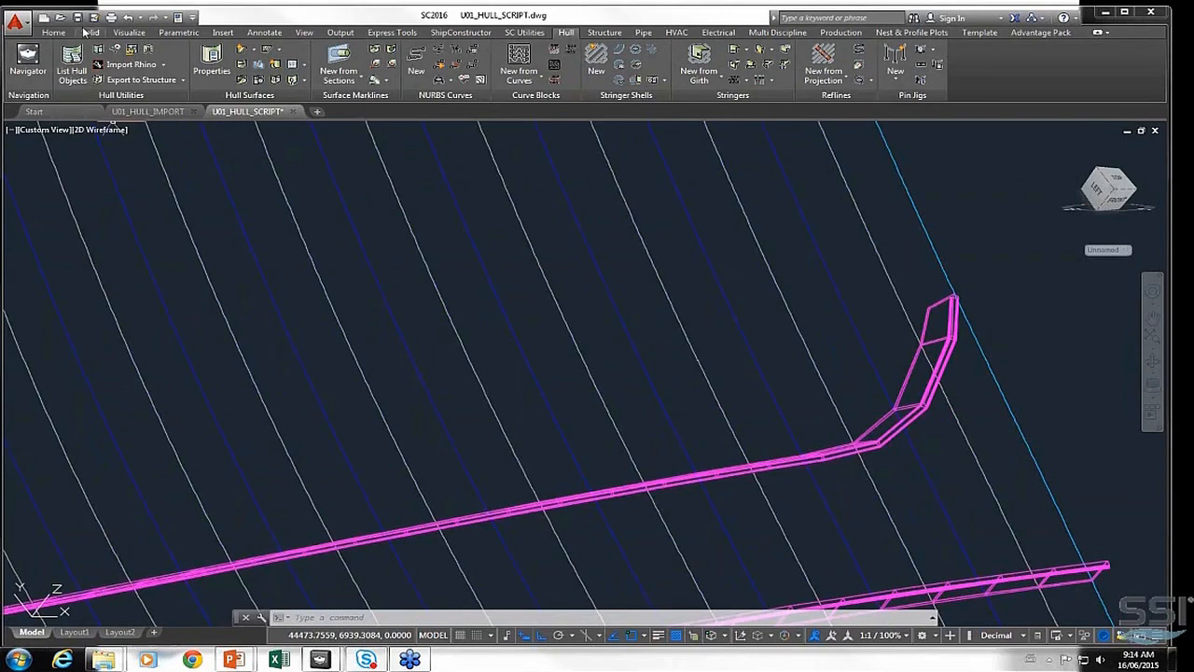
# Save the hull drawing and open the curved structure drawing U01_SHELL
pyautogui.click(78, 18)
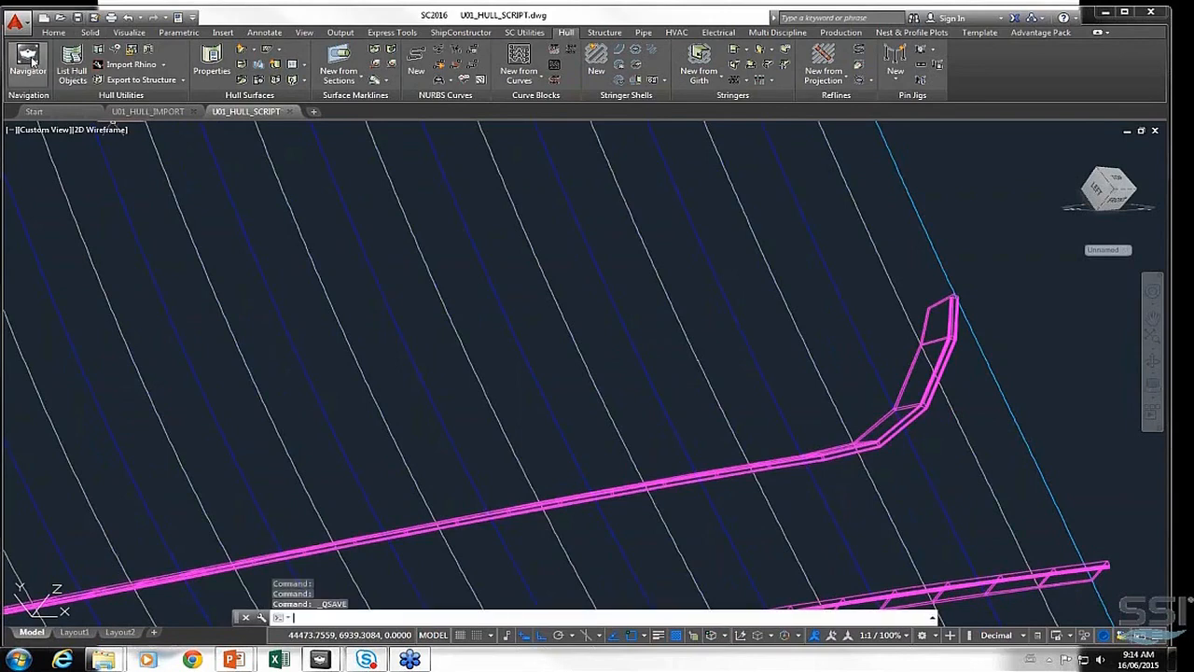
pyautogui.click(28, 60)
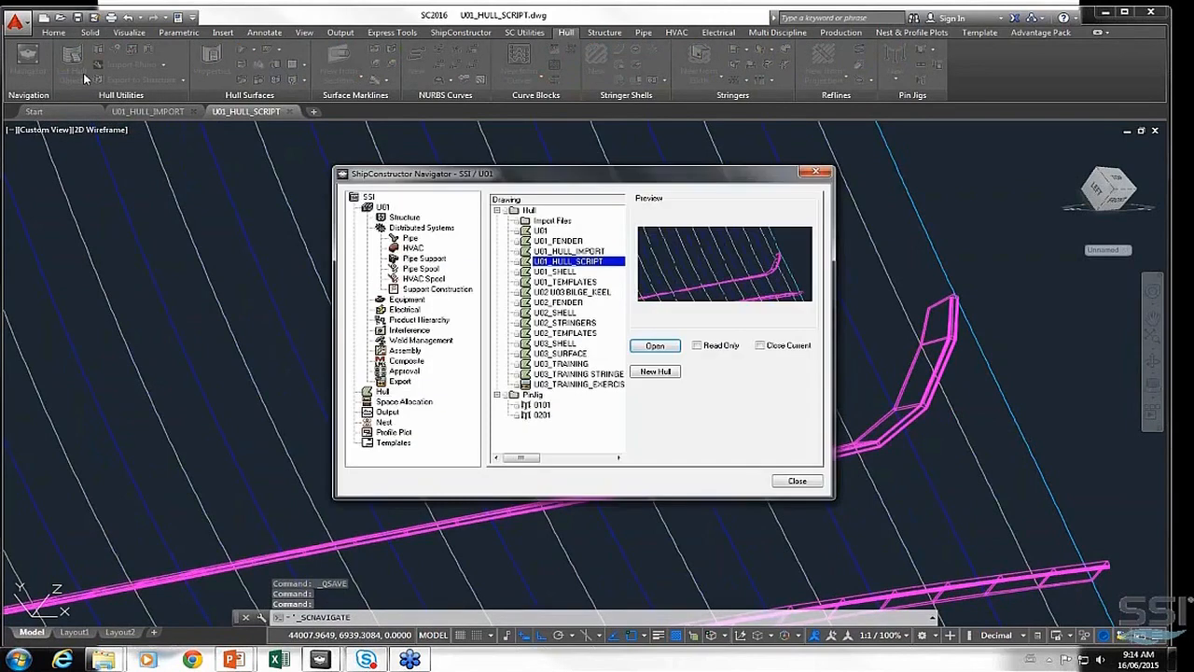
pyautogui.click(405, 218)
pyautogui.click(655, 346)
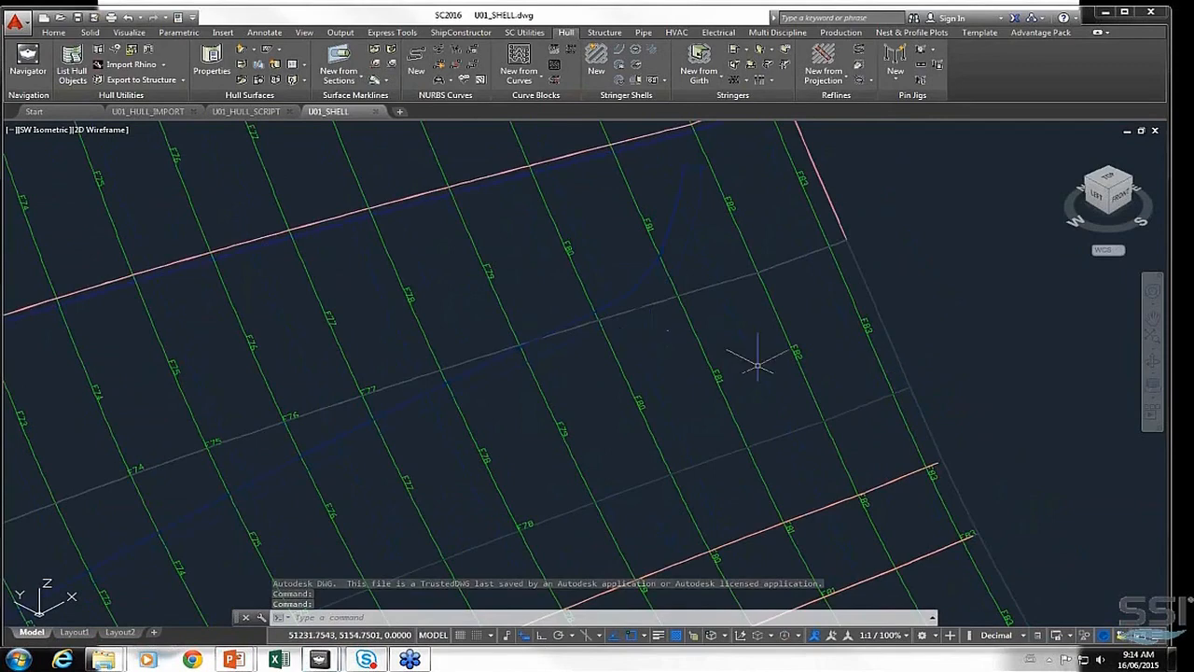
# Switch the shell drawing to the Conceptual visual style and examine the updated stiffener's bent end
pyautogui.click(103, 130)
pyautogui.click(160, 182)
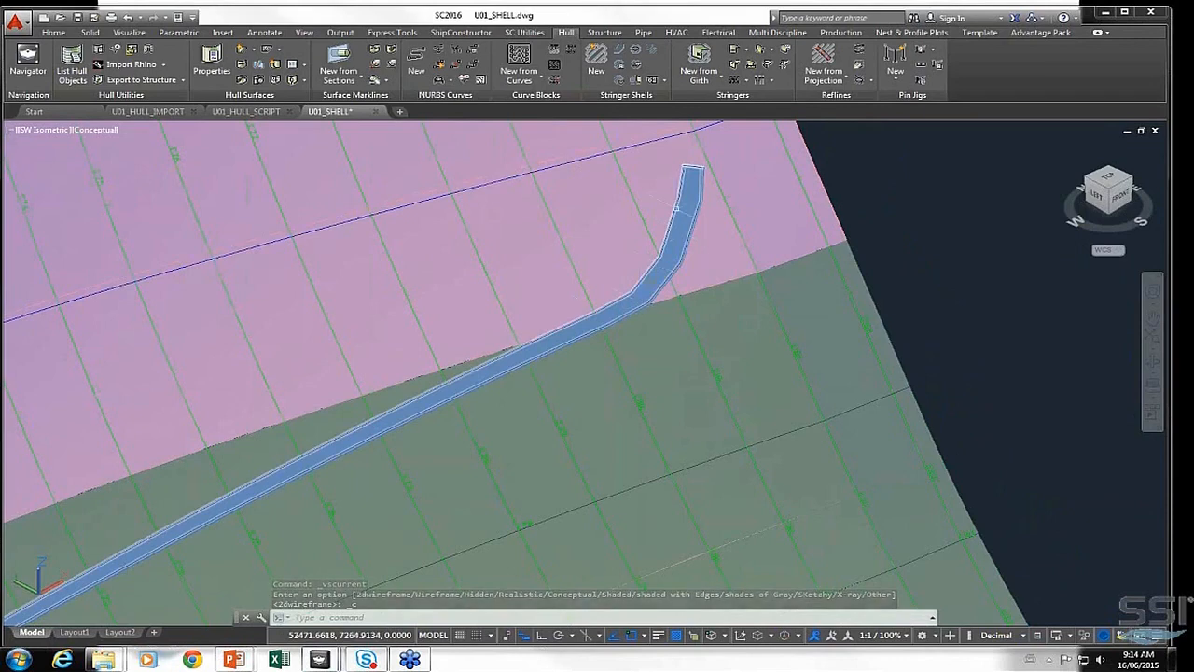
pyautogui.moveTo(642, 282)
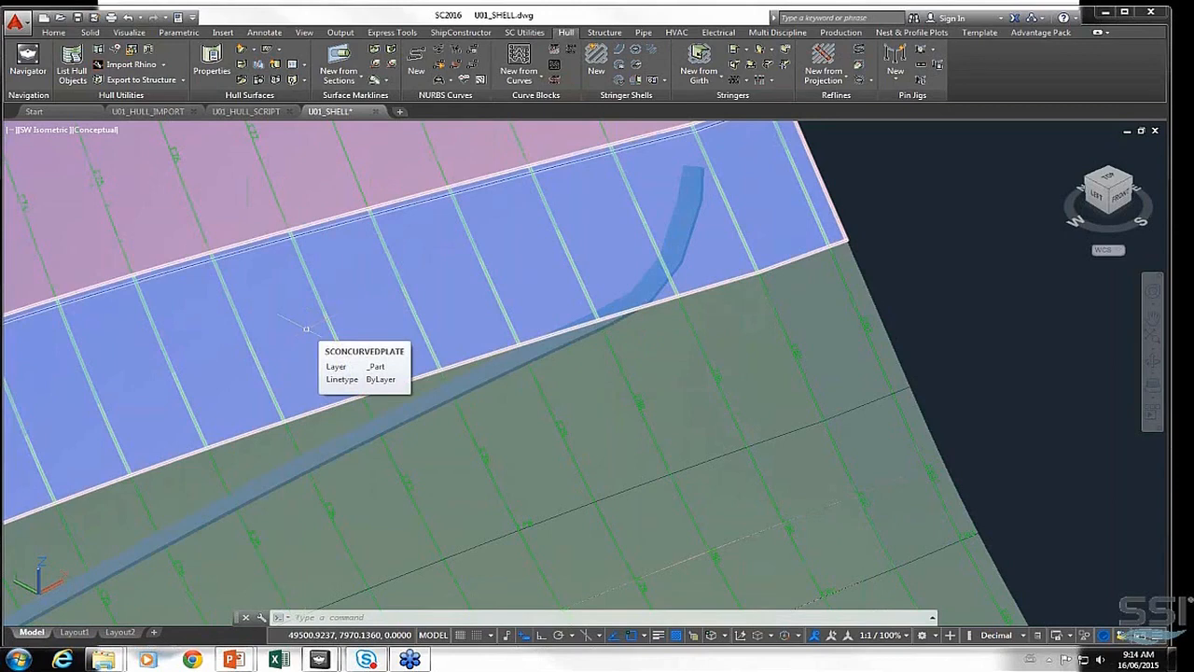
# Open the structure frame drawing U01_FR74 from the U01 unit
pyautogui.click(28, 58)
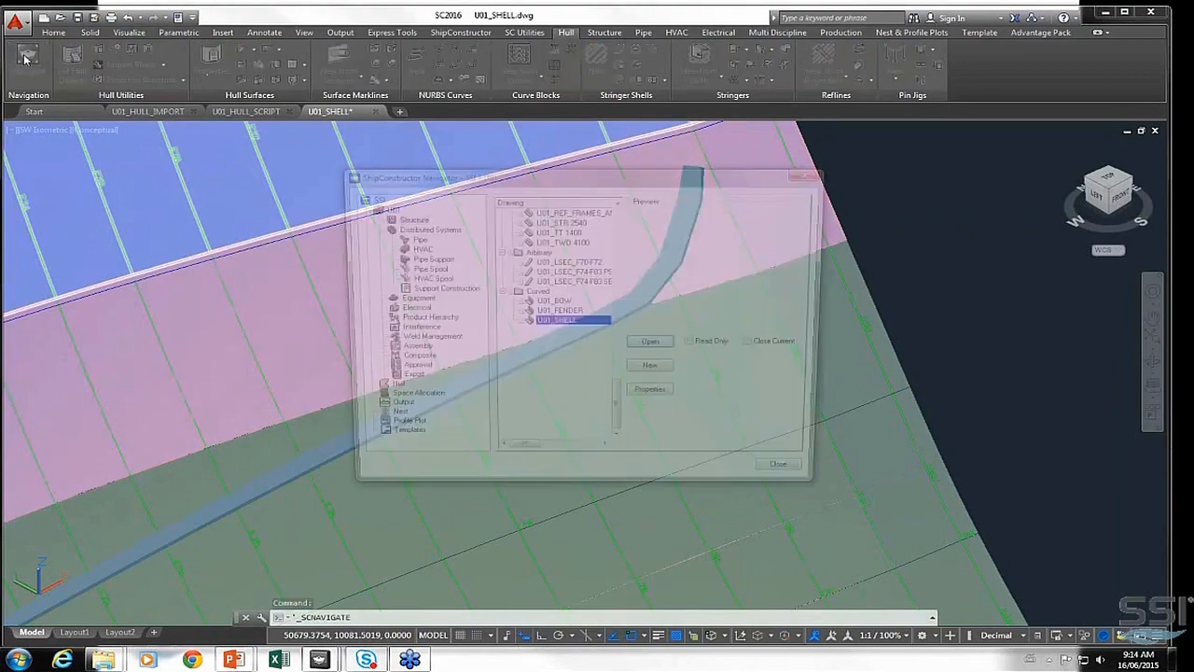
pyautogui.click(404, 217)
pyautogui.moveTo(619, 413); pyautogui.dragTo(619, 238)
pyautogui.click(553, 313)
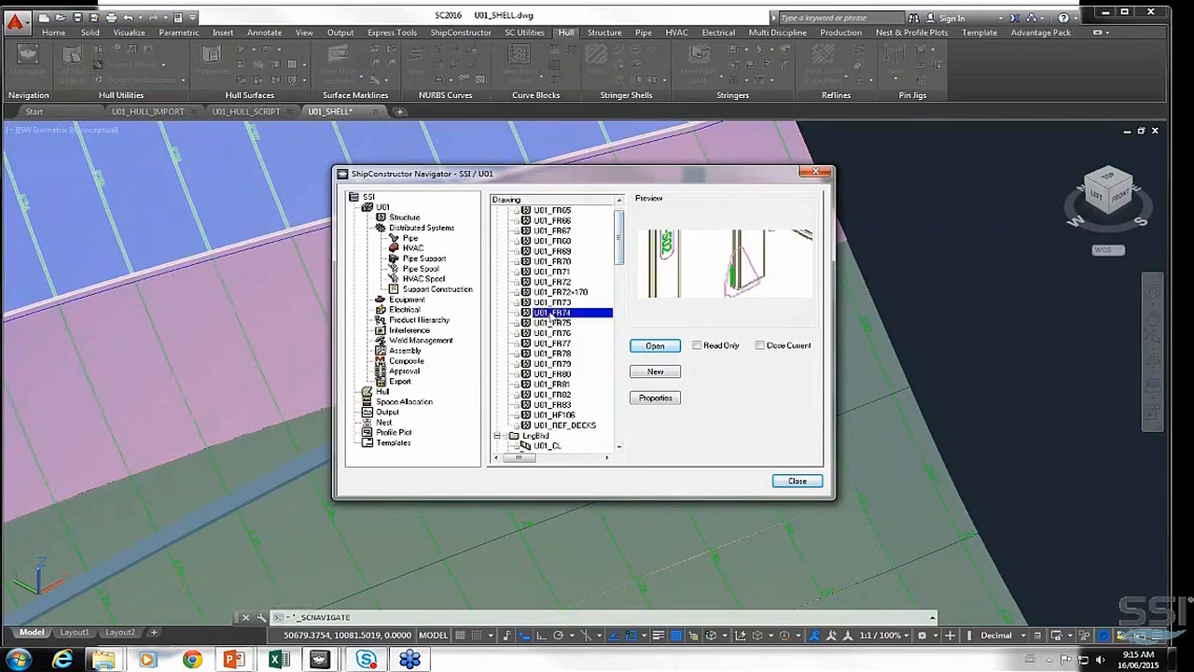
pyautogui.click(663, 346)
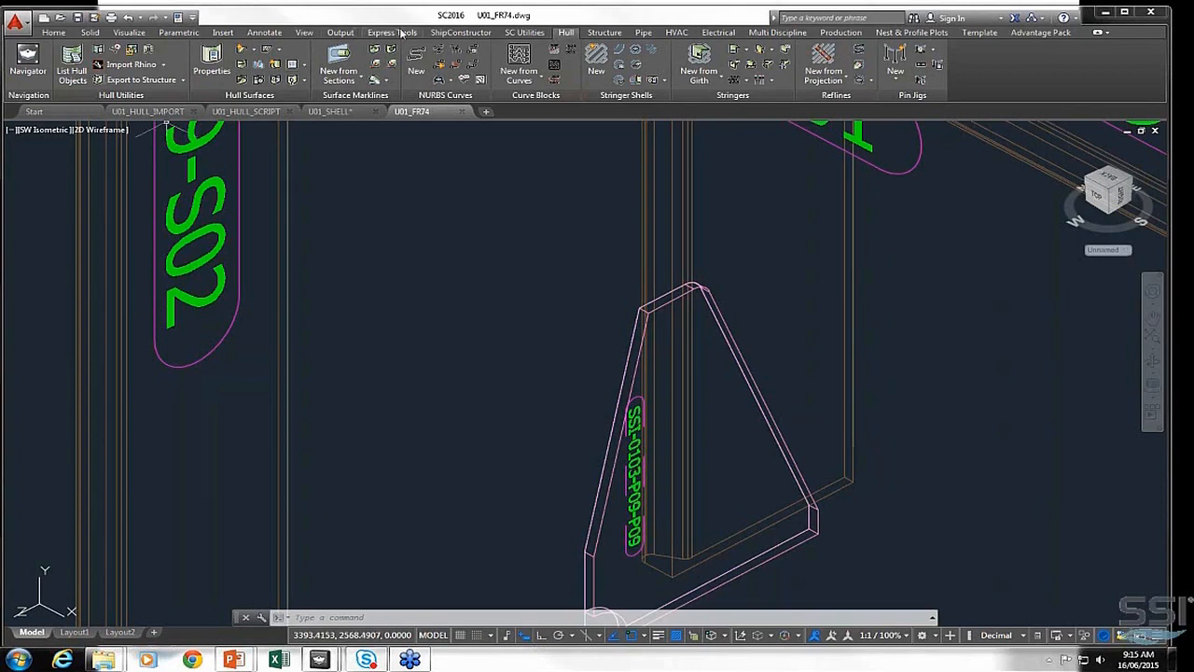
# Set the 3D viewpoint of the frame drawing to FROM FWD STBD UP
pyautogui.click(461, 33)
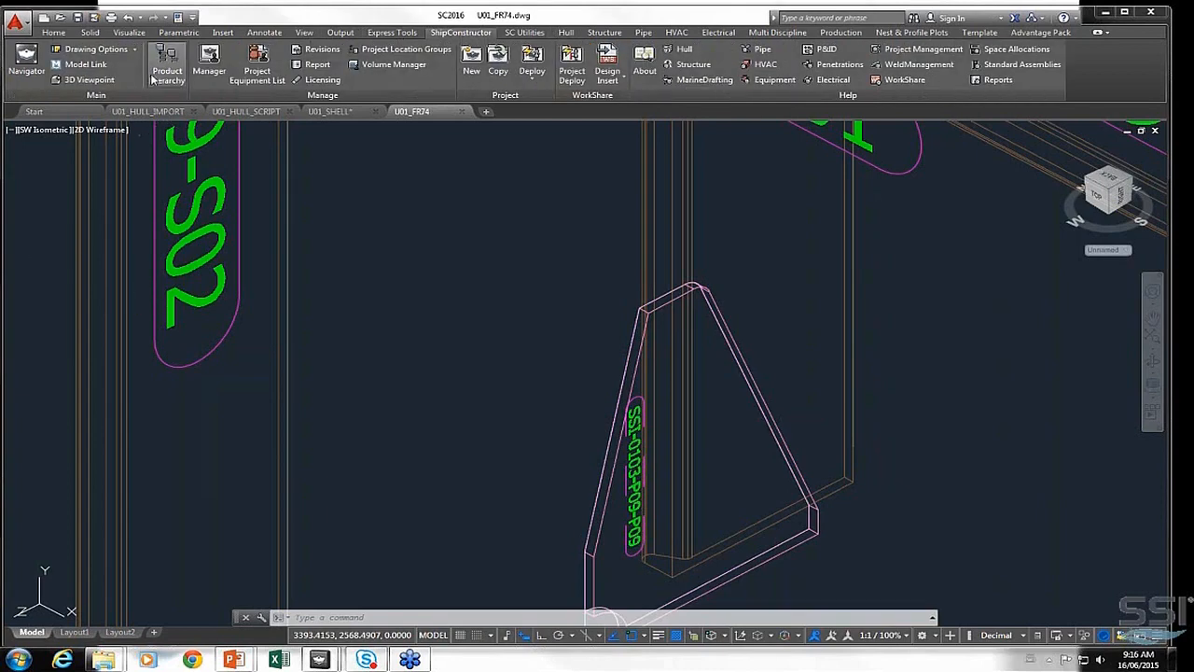
pyautogui.click(88, 80)
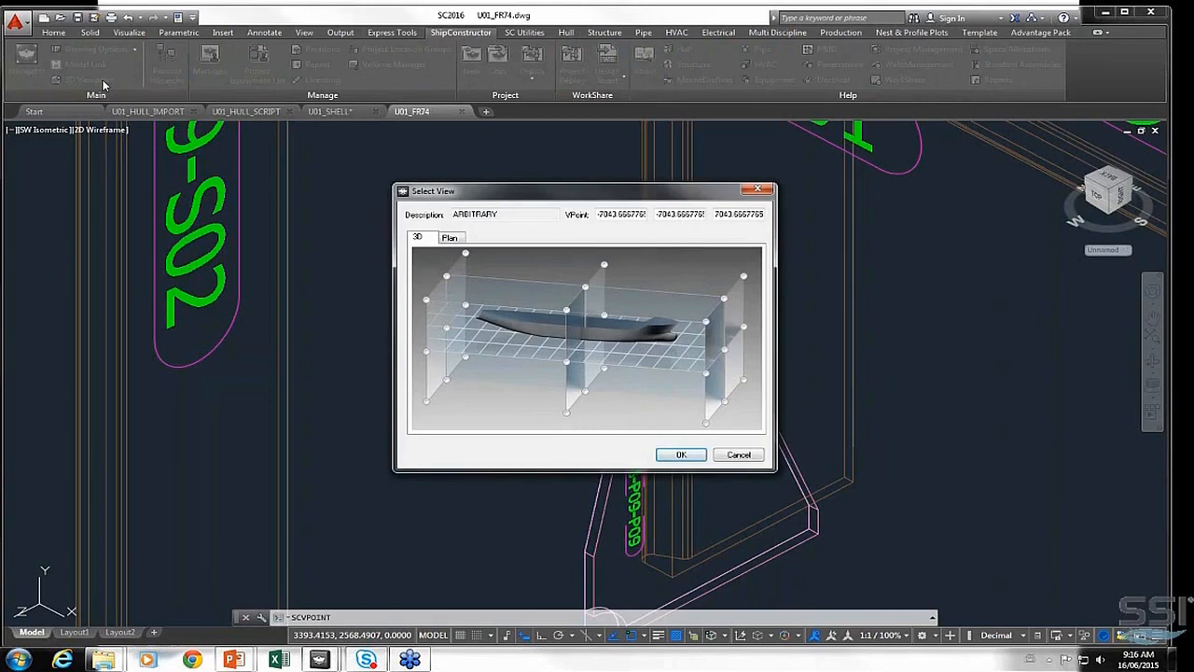
pyautogui.click(706, 322)
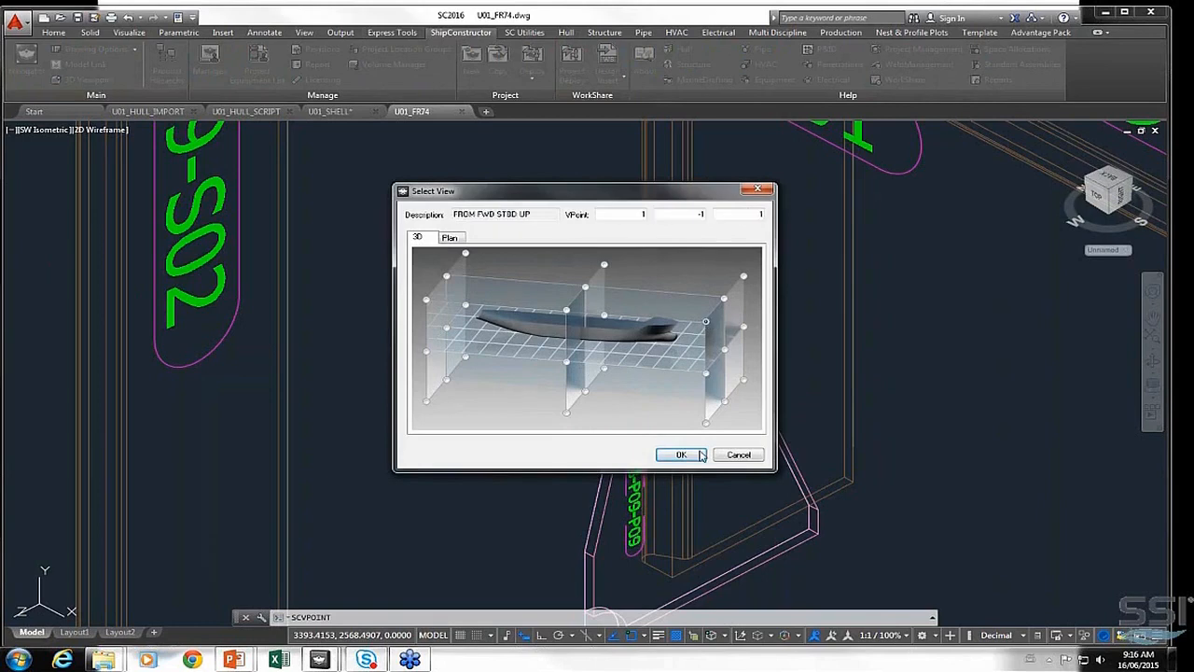
pyautogui.click(681, 455)
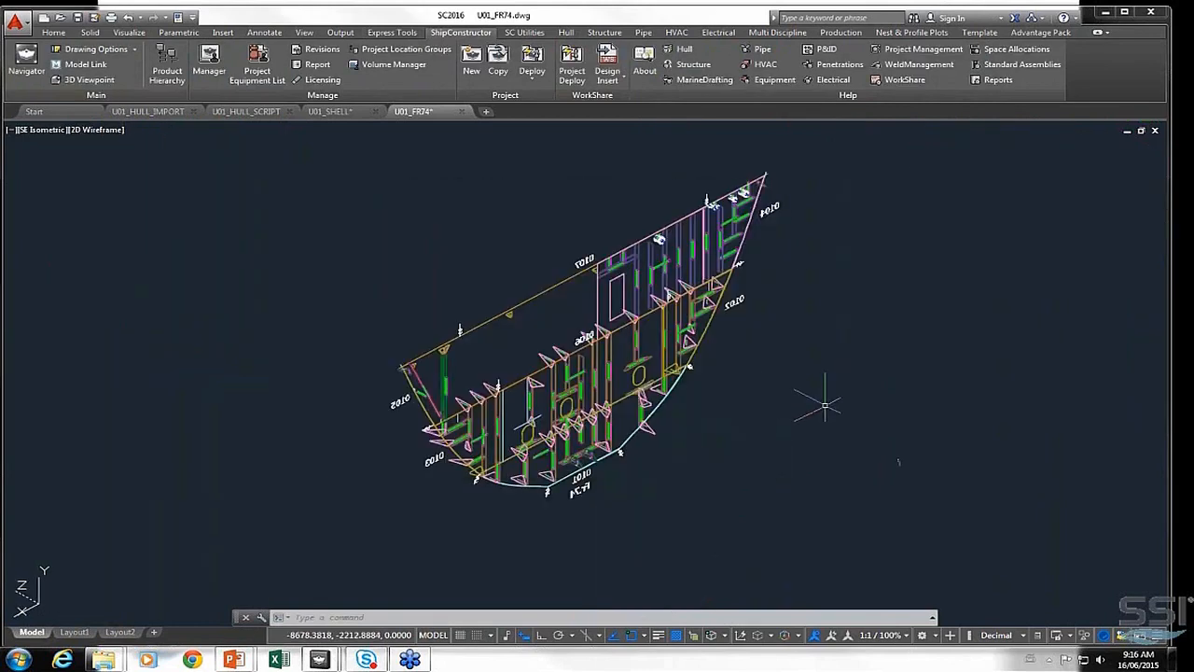
# Link the curved structure drawing U01_SHELL into the frame drawing as a model link
pyautogui.click(74, 68)
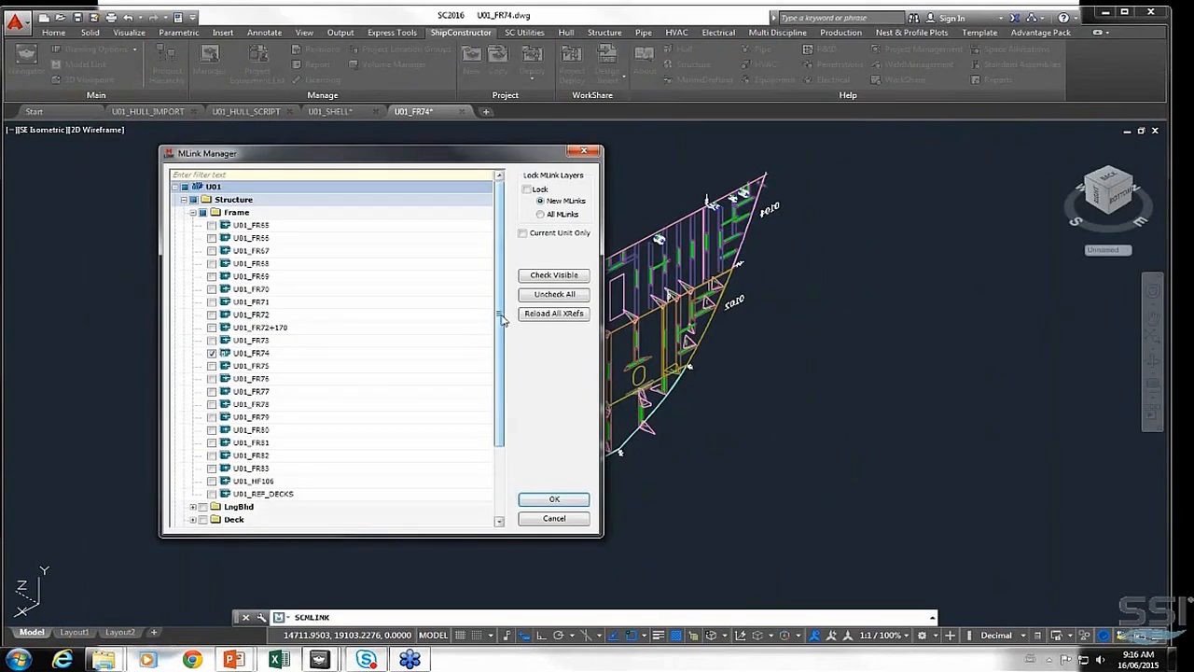
pyautogui.scroll(-3, 499, 438)
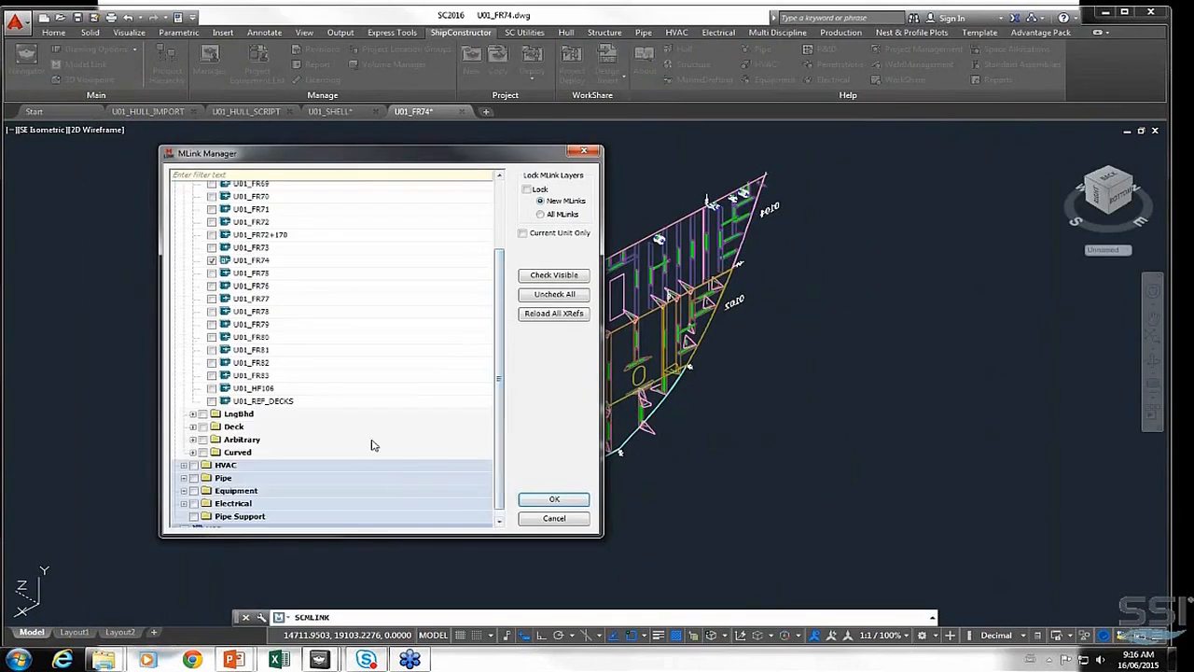
pyautogui.click(192, 453)
pyautogui.click(213, 490)
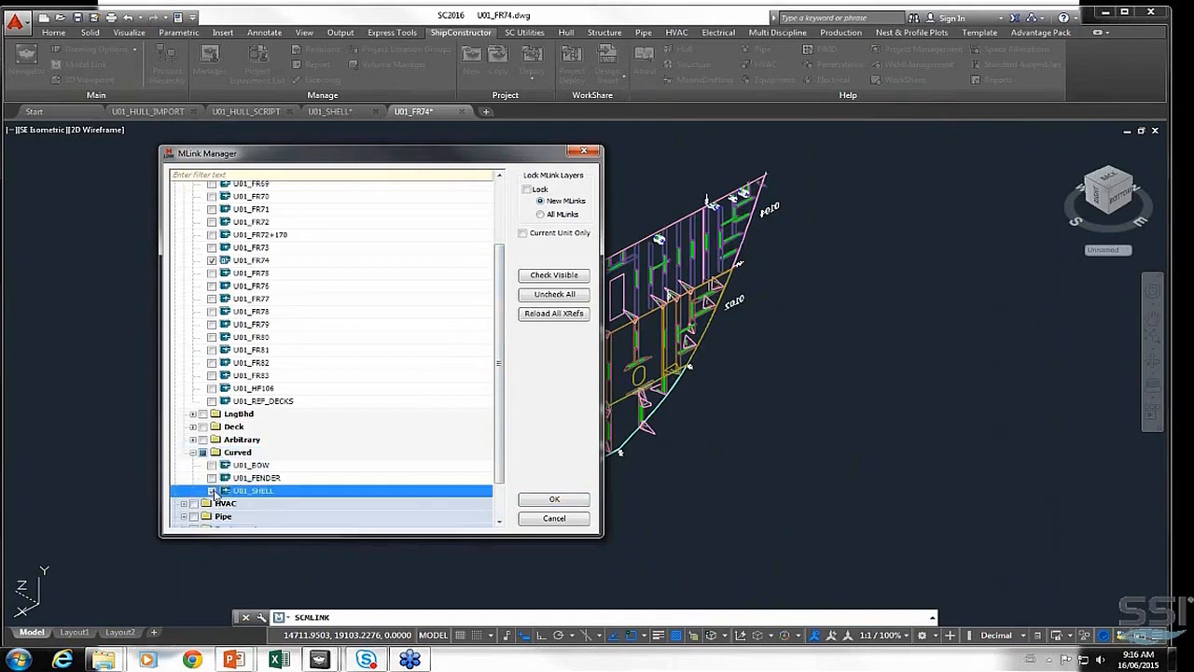
pyautogui.click(554, 500)
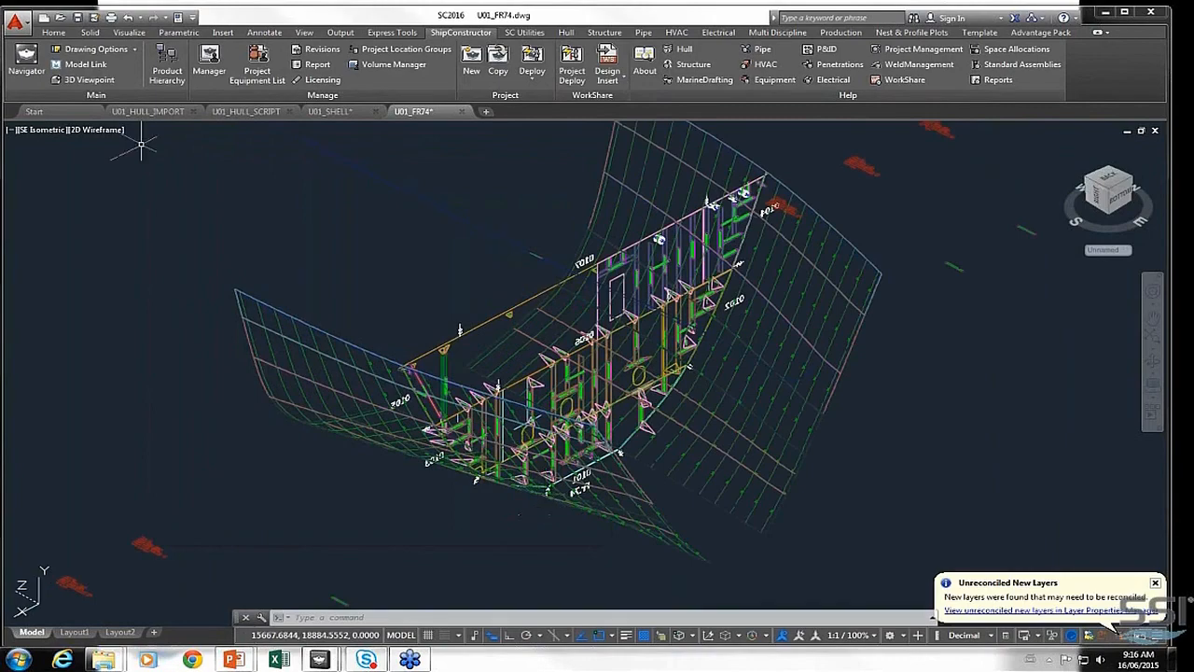
# Switch the frame drawing to the Conceptual visual style and examine where the twisted stiffener crosses the frame plate
pyautogui.scroll(5, 723, 304)
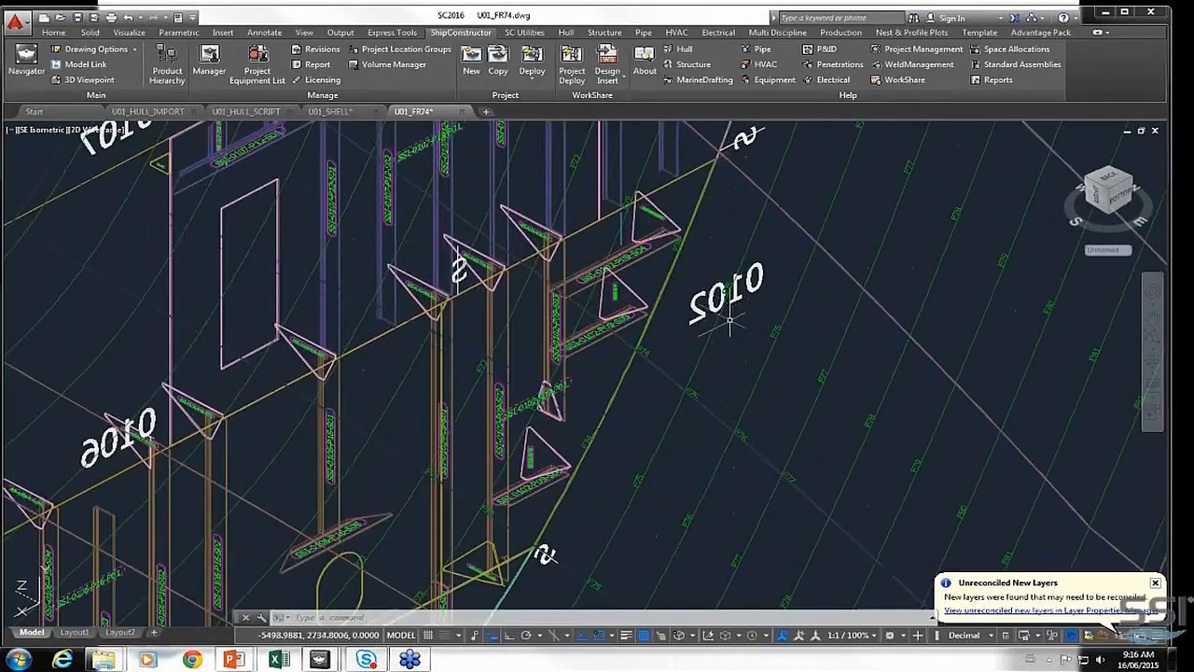
pyautogui.click(126, 179)
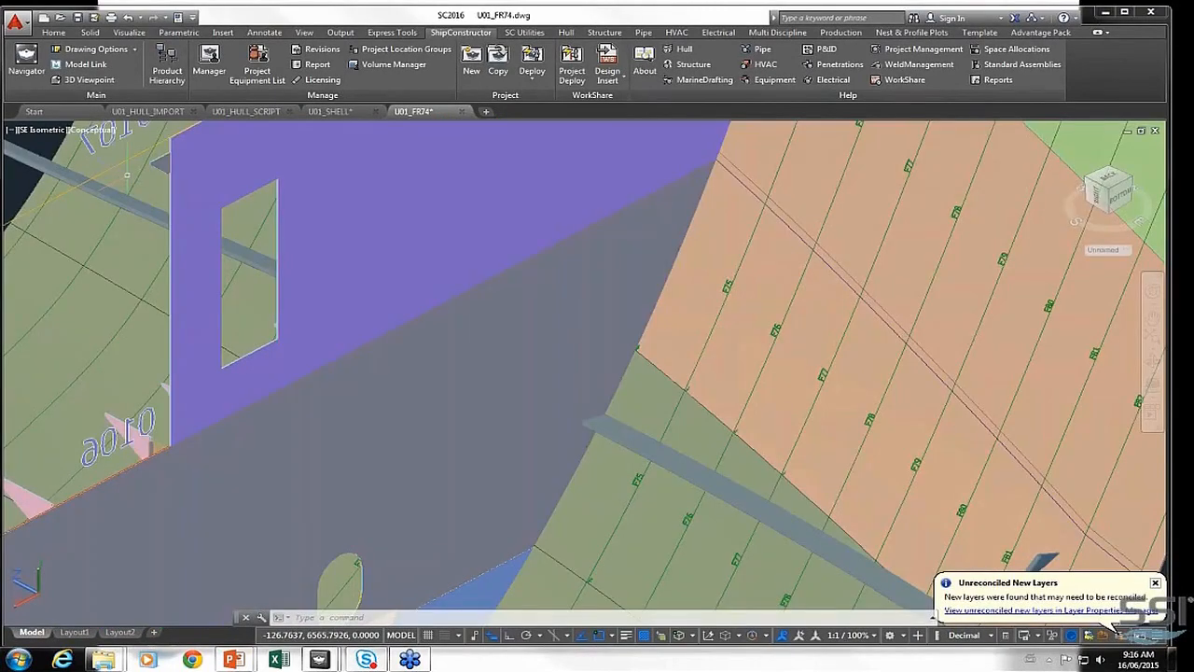
pyautogui.scroll(2, 616, 408)
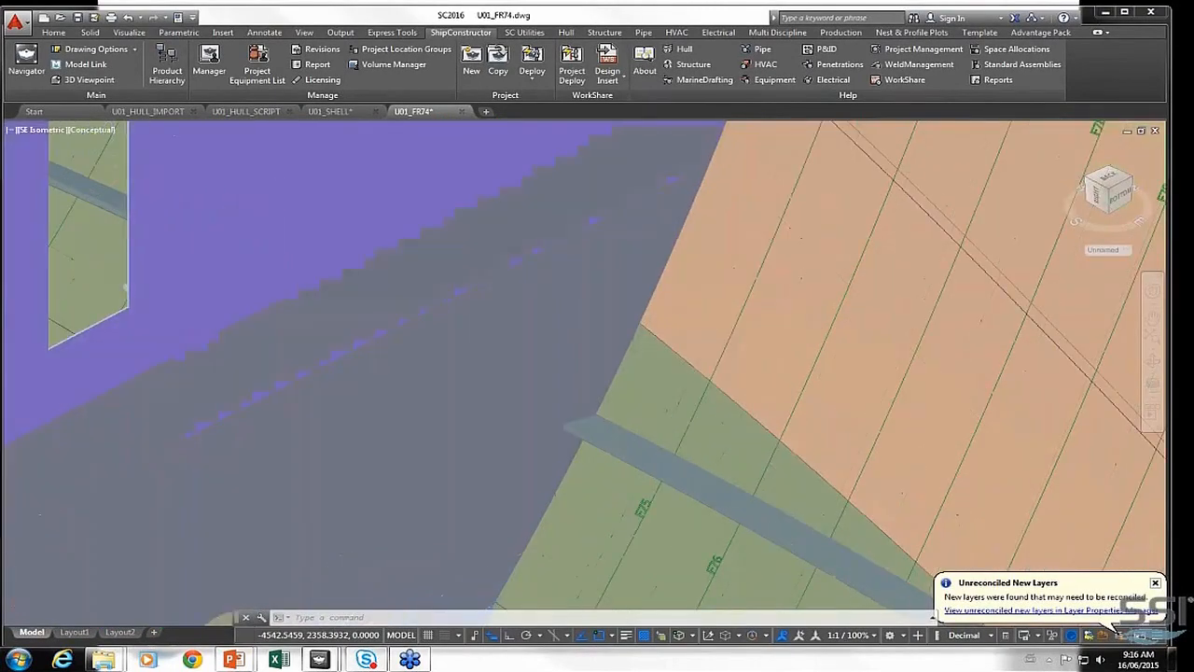
pyautogui.scroll(3, 626, 413)
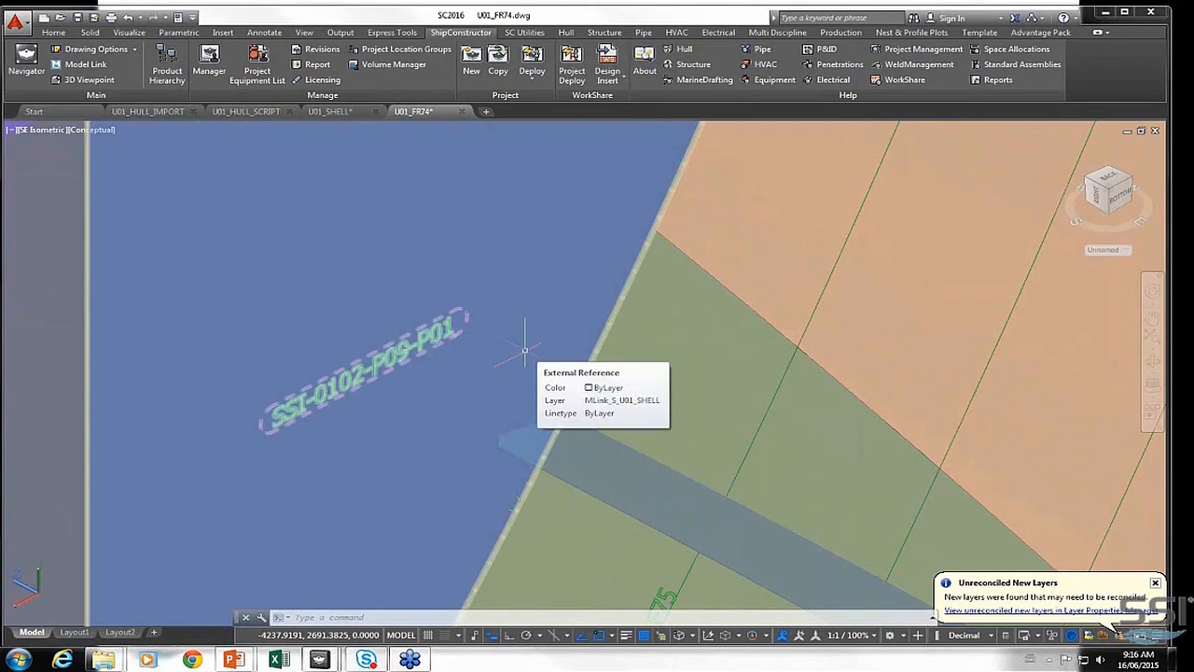
# Create a Non Tight cutout in frame plate SSI-0102-P09-P01 for the HP200x10 twisted stiffener SSI-U01-S02
pyautogui.click(524, 350)
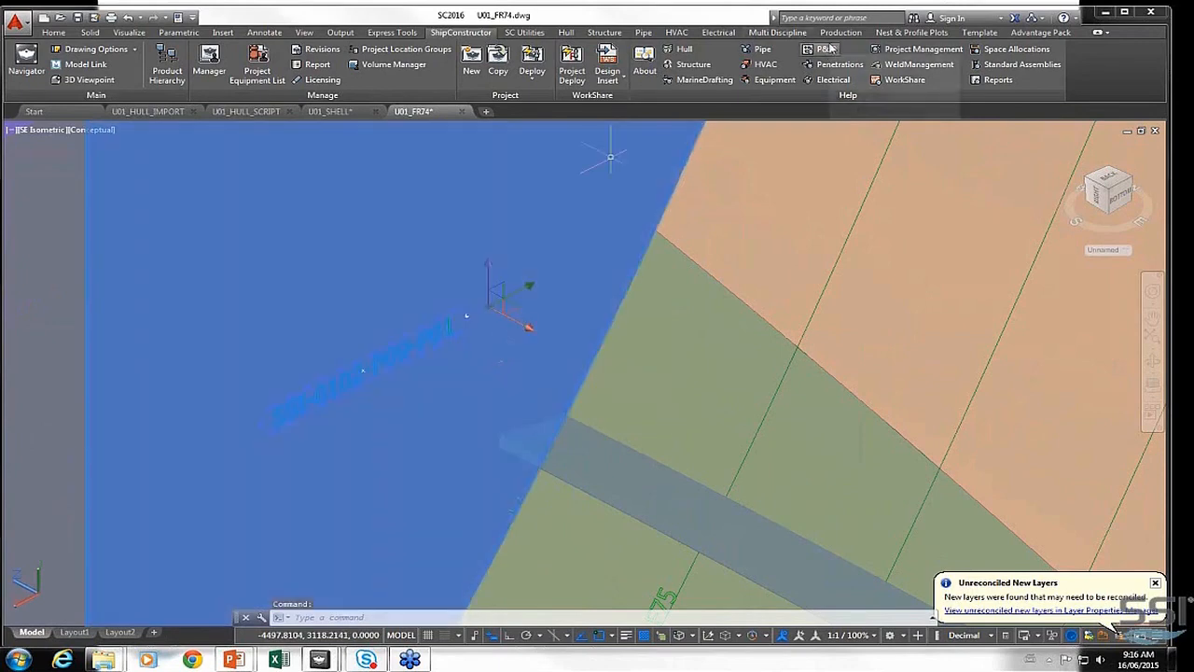
pyautogui.click(605, 32)
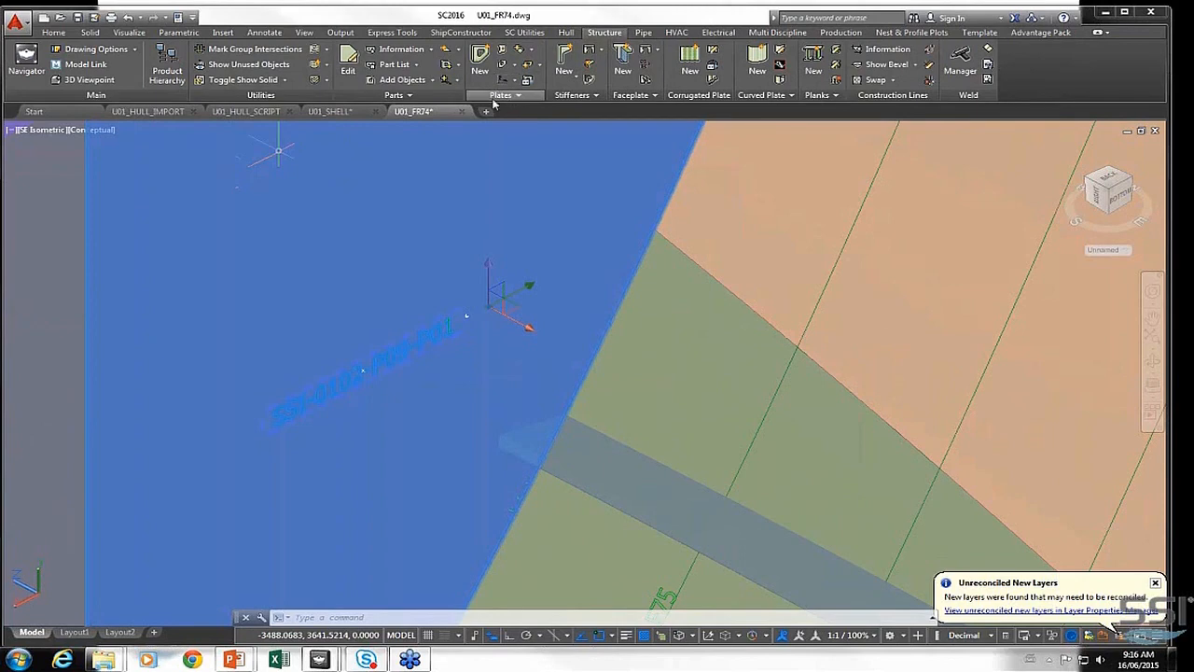
pyautogui.click(505, 56)
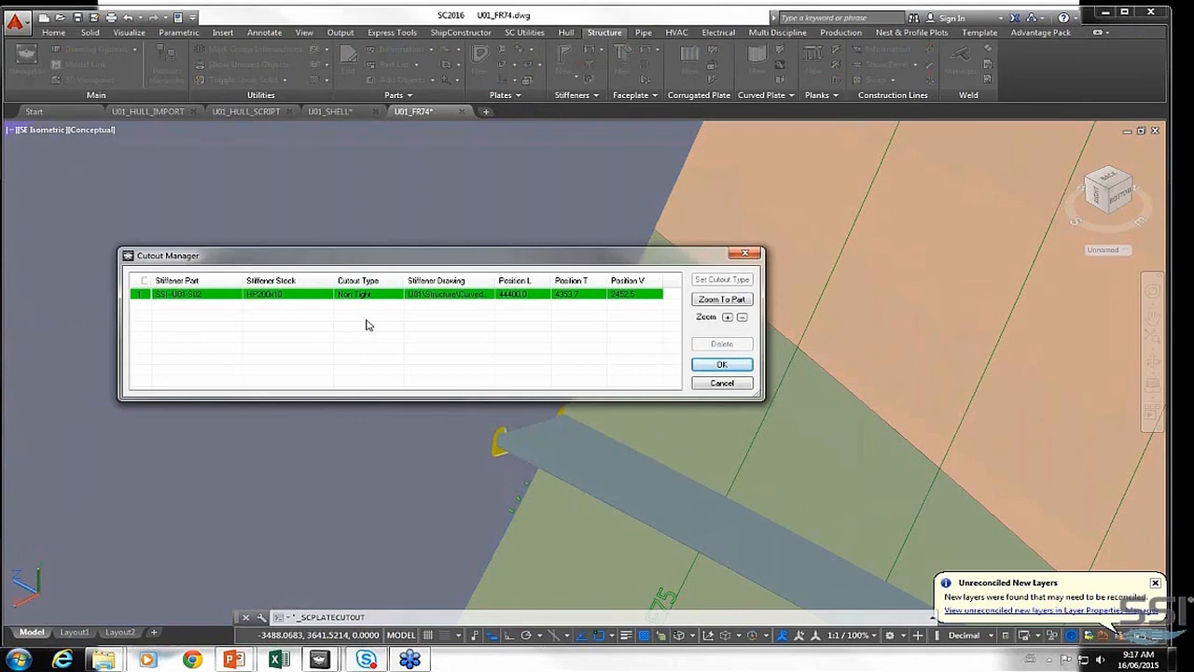
pyautogui.click(721, 365)
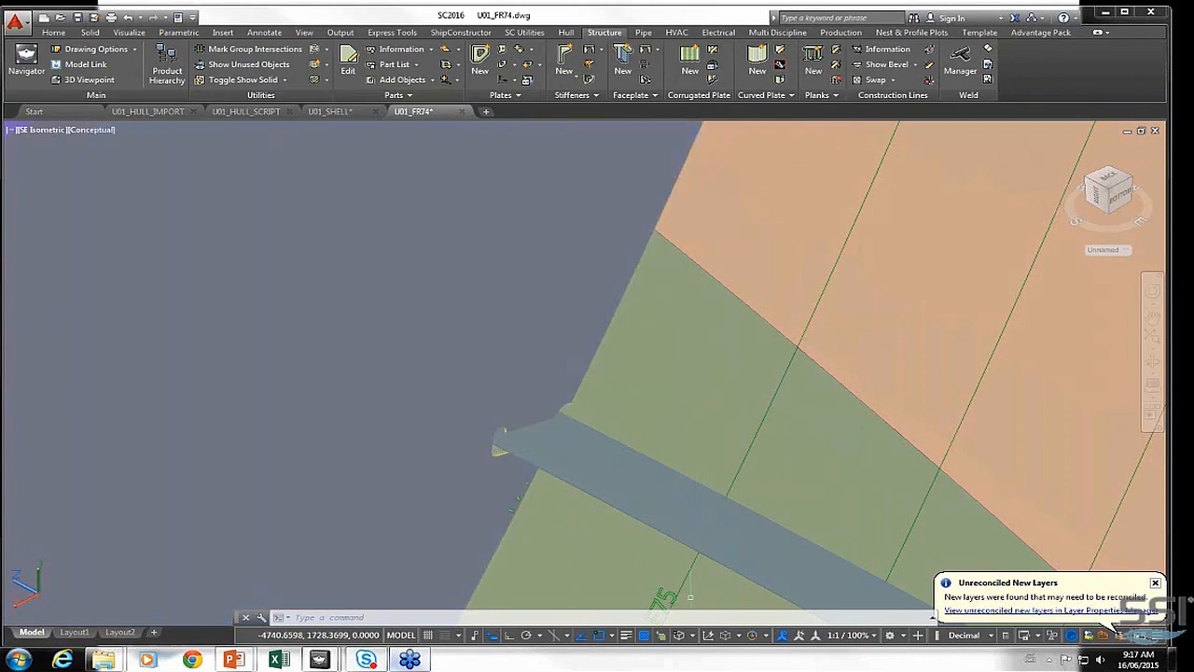
# Switch to the running PowerPoint slide show with the Twisted Stiffener Inclusion slide
pyautogui.moveTo(235, 660)
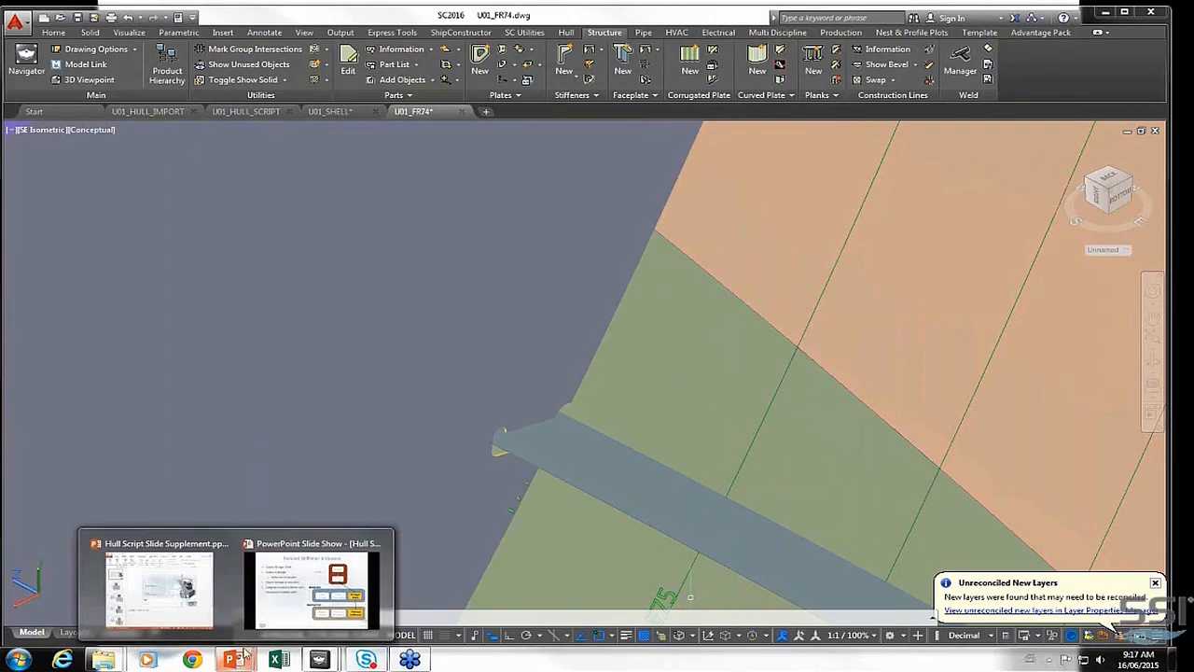
pyautogui.click(263, 627)
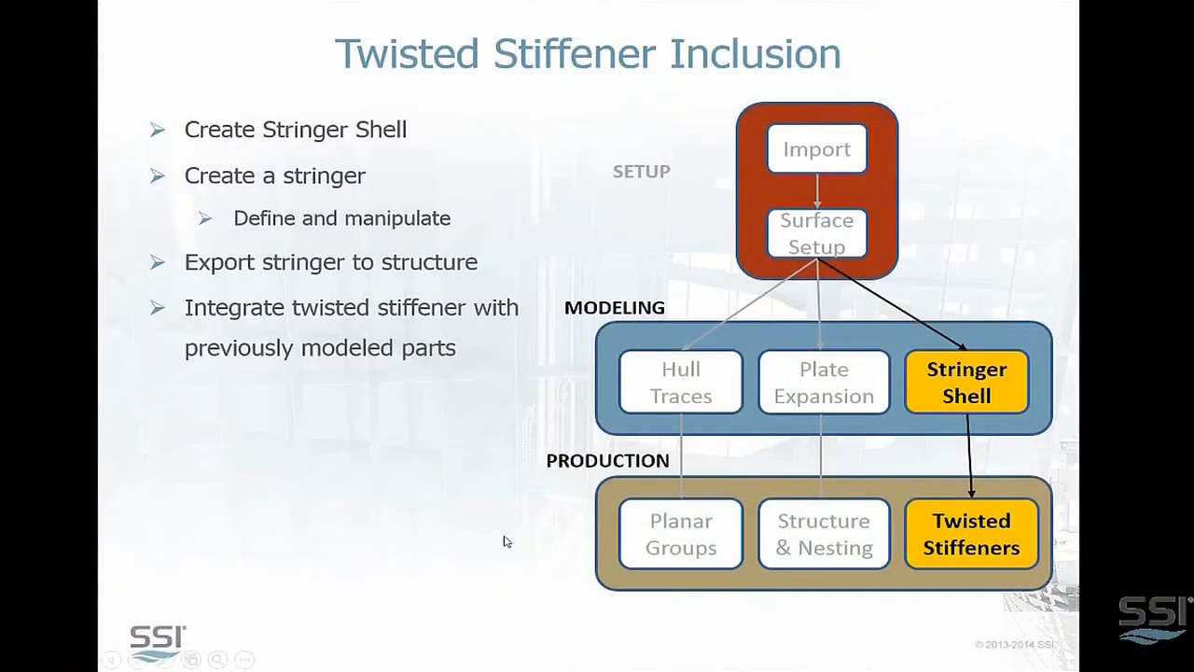